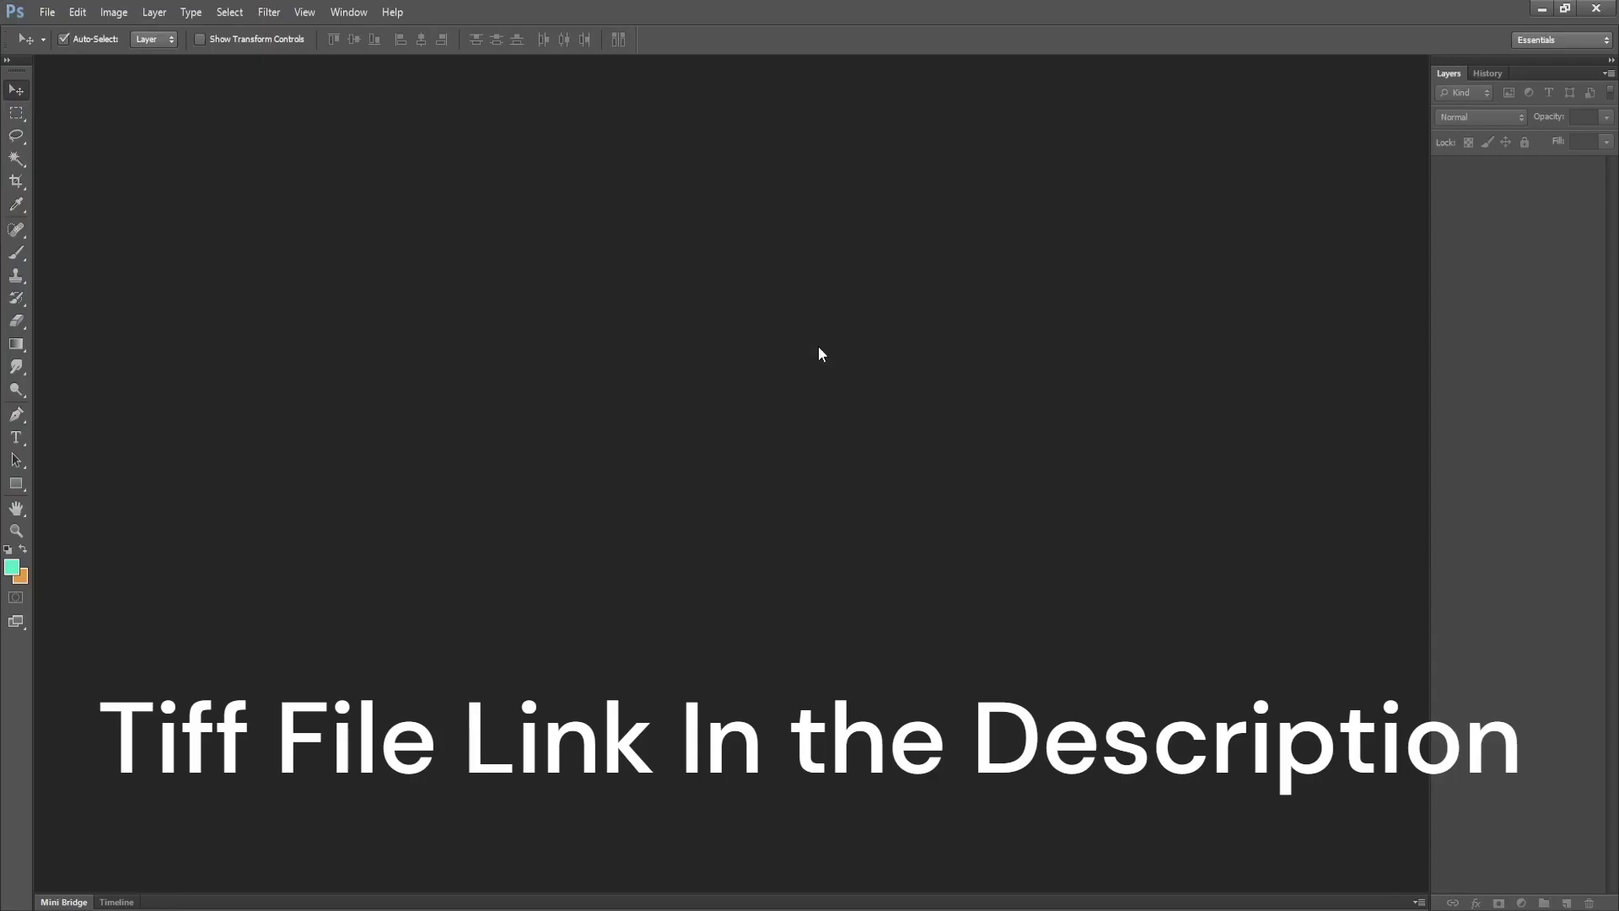
Start a new document named Kali Working, 45 × 47 inches at 300 ppi.
key(ctrl+n)
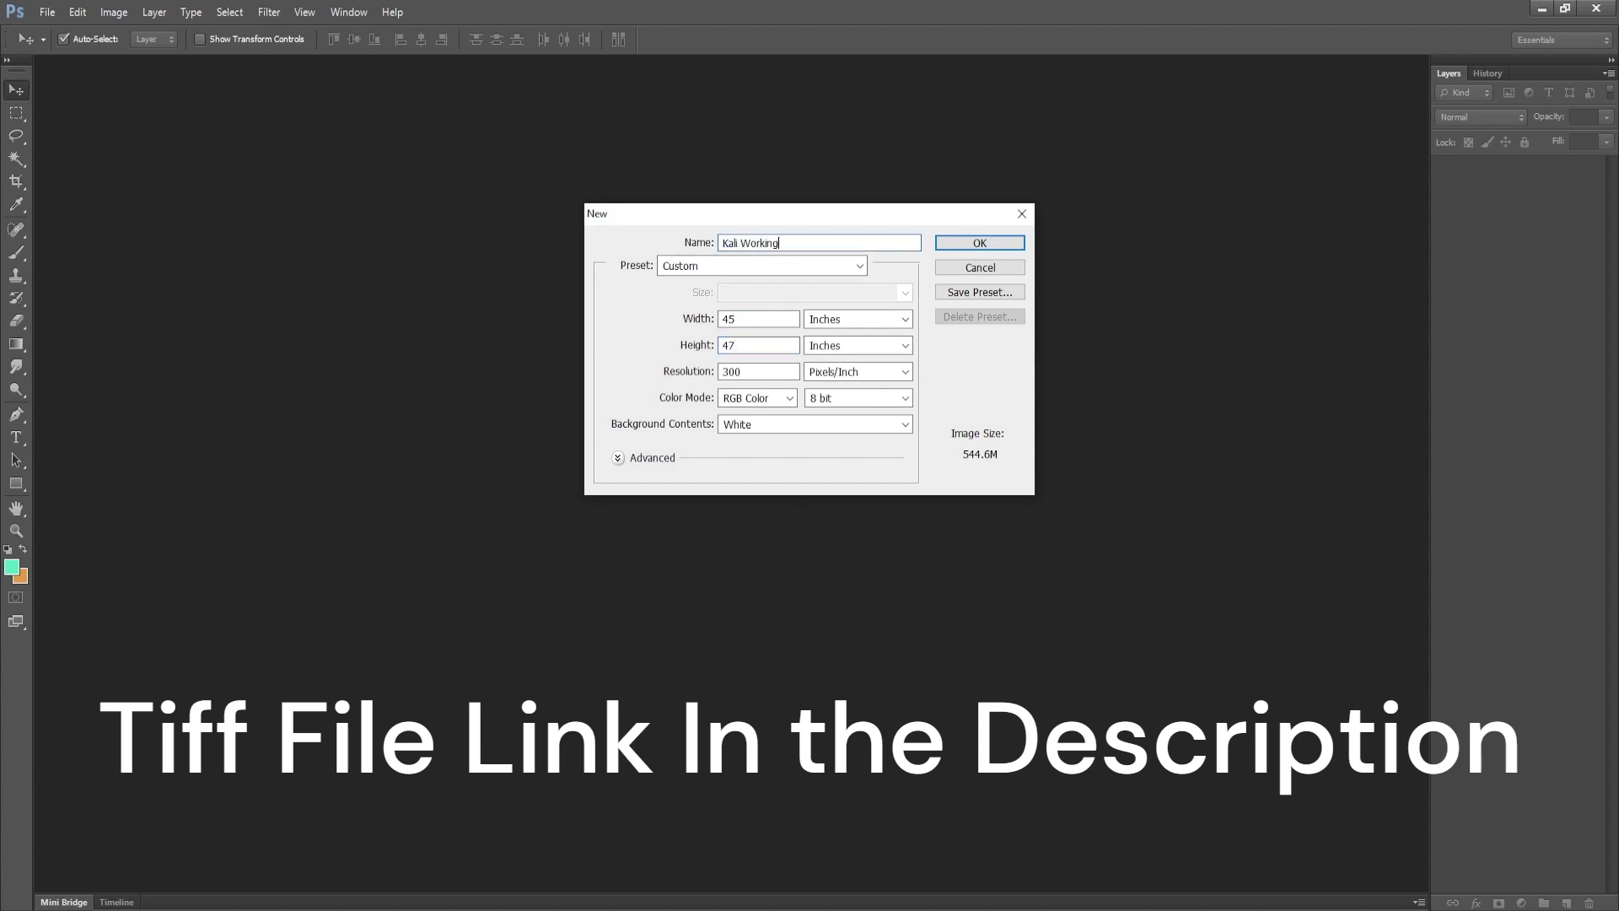
Create the Kali Working canvas and place Border 01 into it as a layer.
click(964, 245)
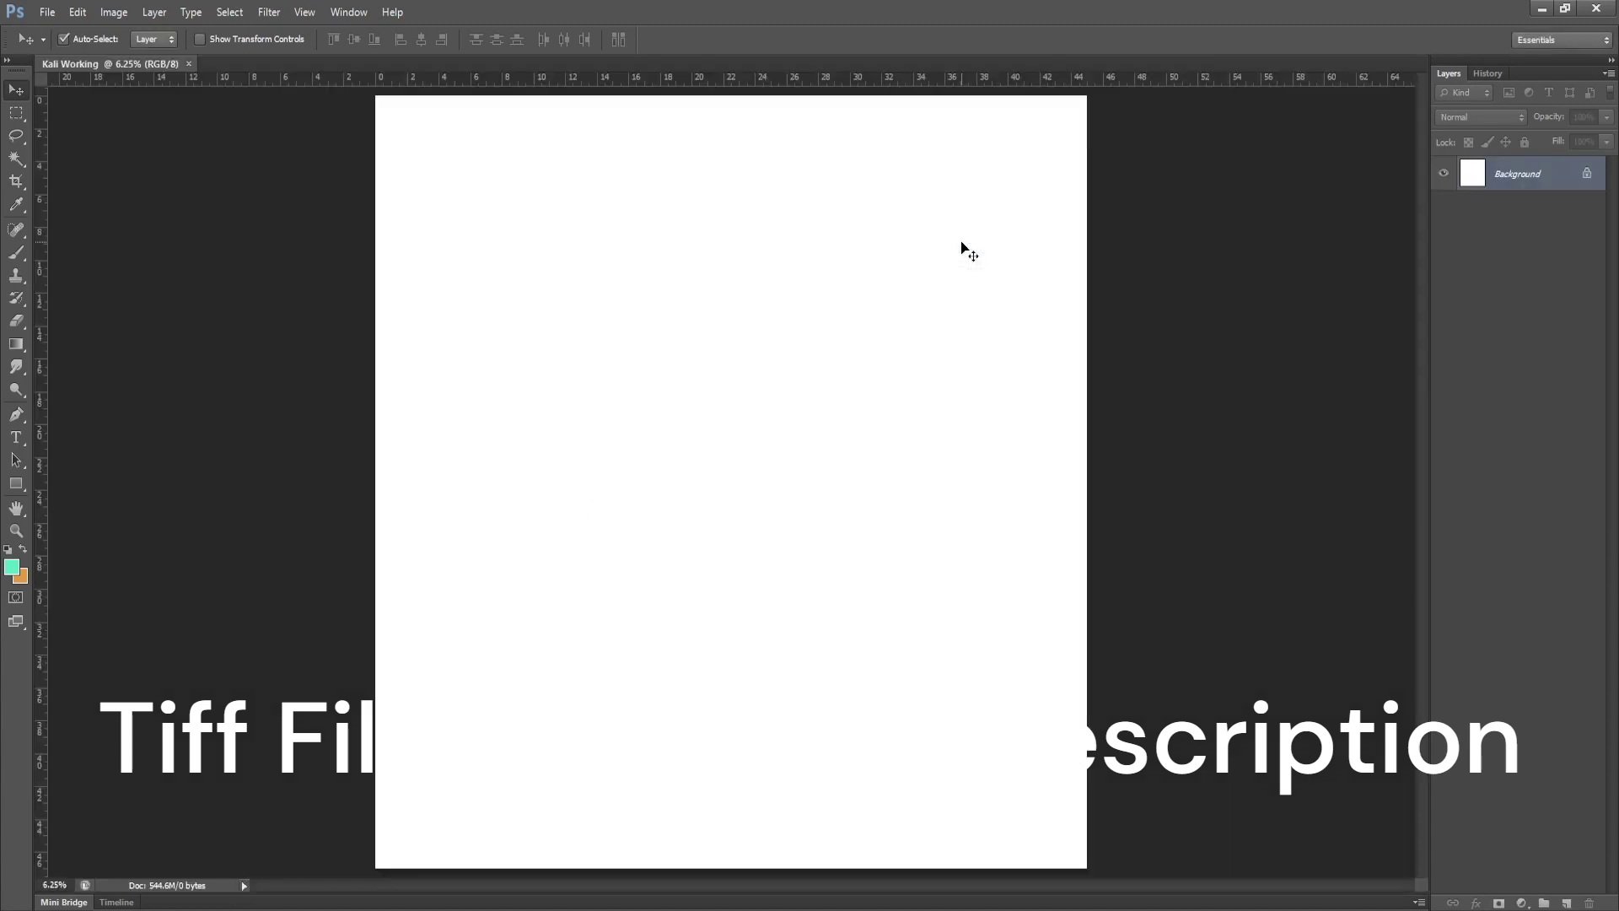
click(1542, 9)
right_click(594, 474)
mouse_move(188, 137)
mouse_down()
mouse_move(682, 886)
mouse_move(846, 350)
mouse_up()
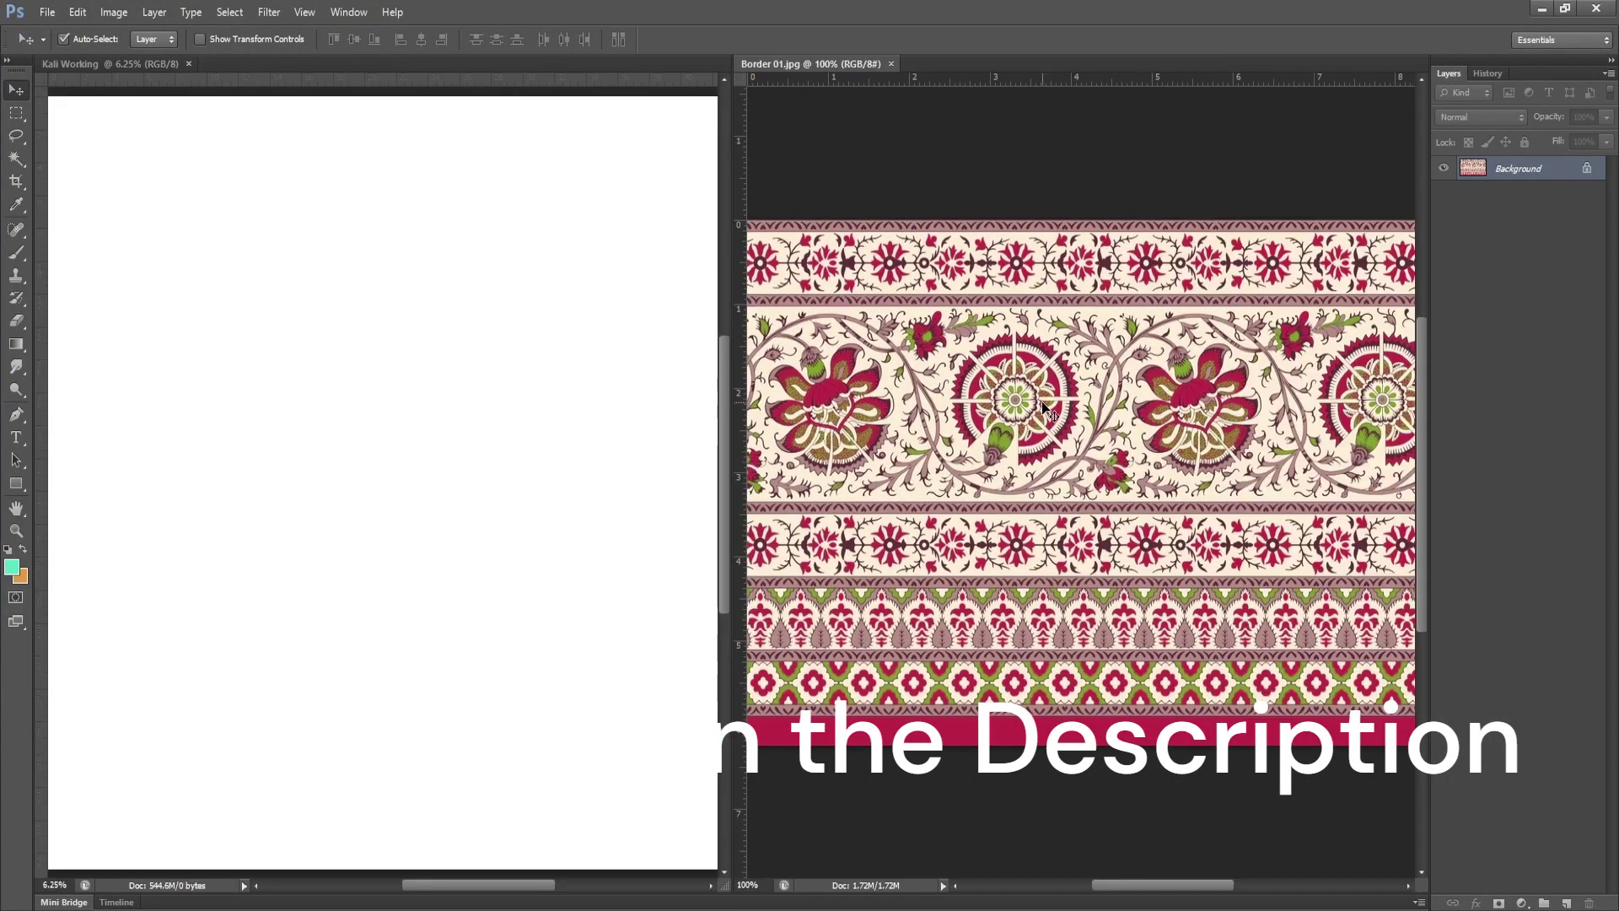
drag(777, 425, 517, 412)
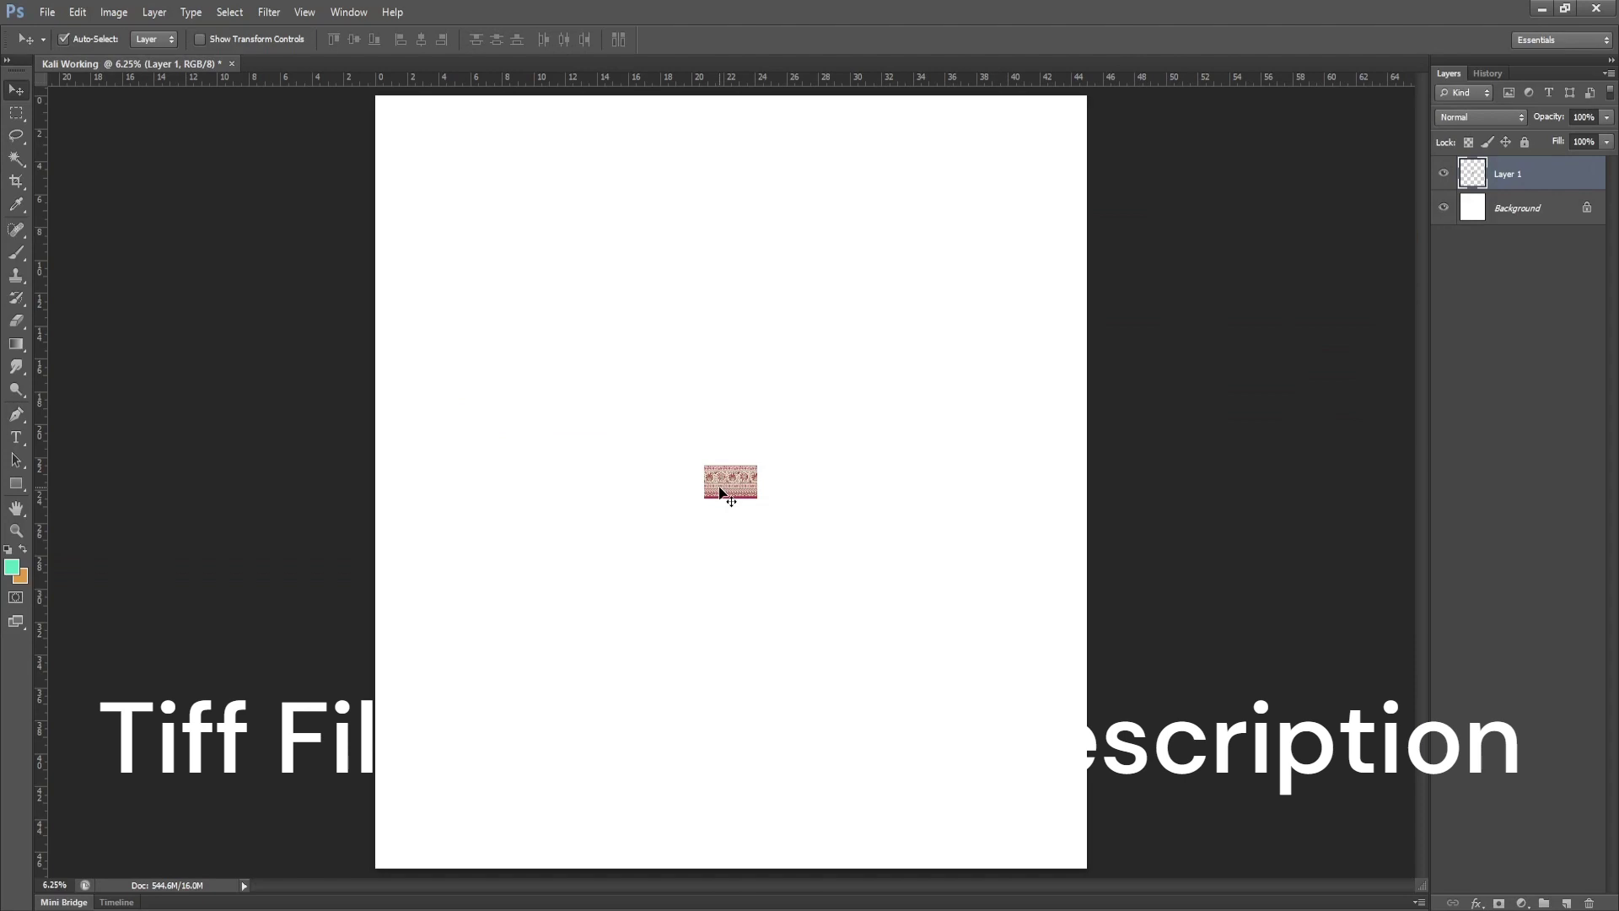
key(z)
drag(721, 493, 836, 484)
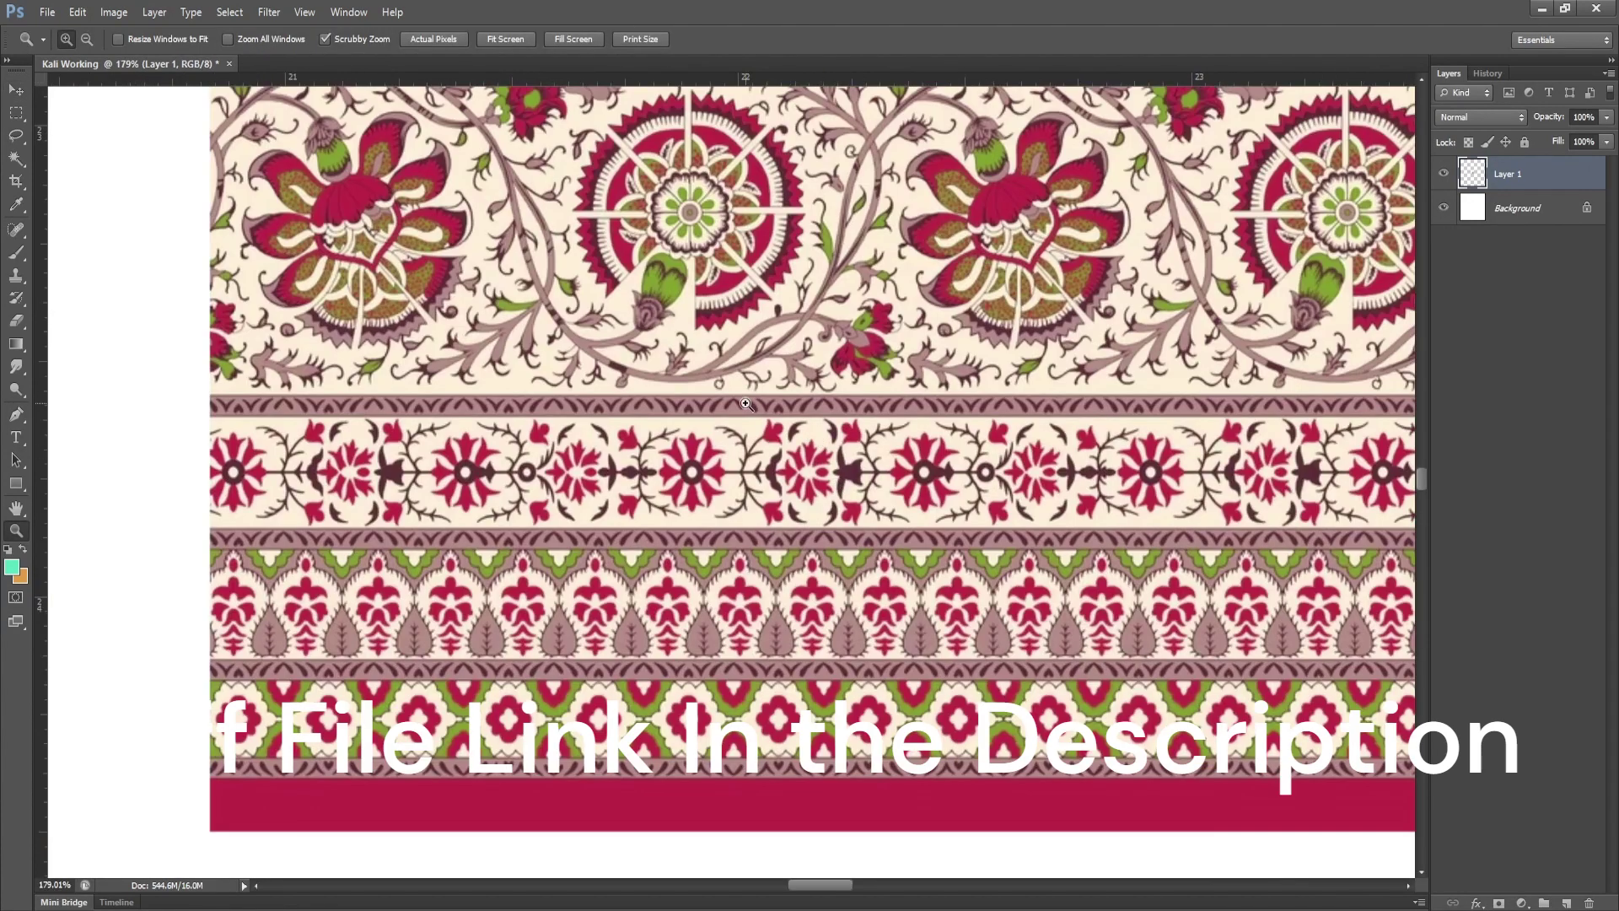
key(ctrl+0)
Open Border 02, tighten the border pattern and crop away its black strip.
click(1543, 9)
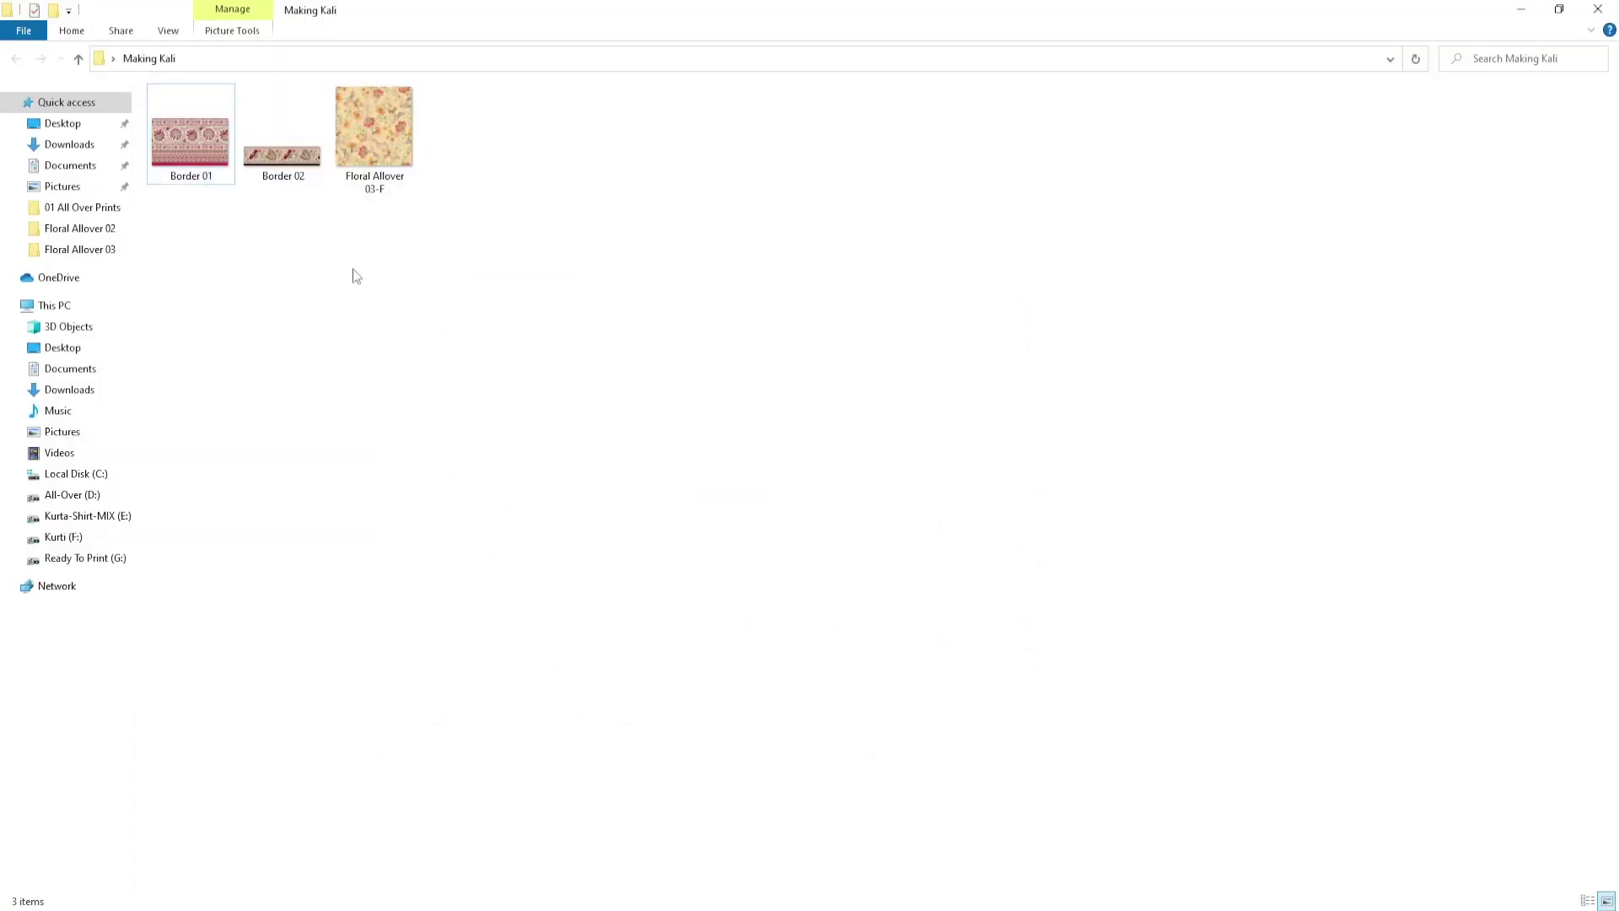
drag(282, 135, 877, 374)
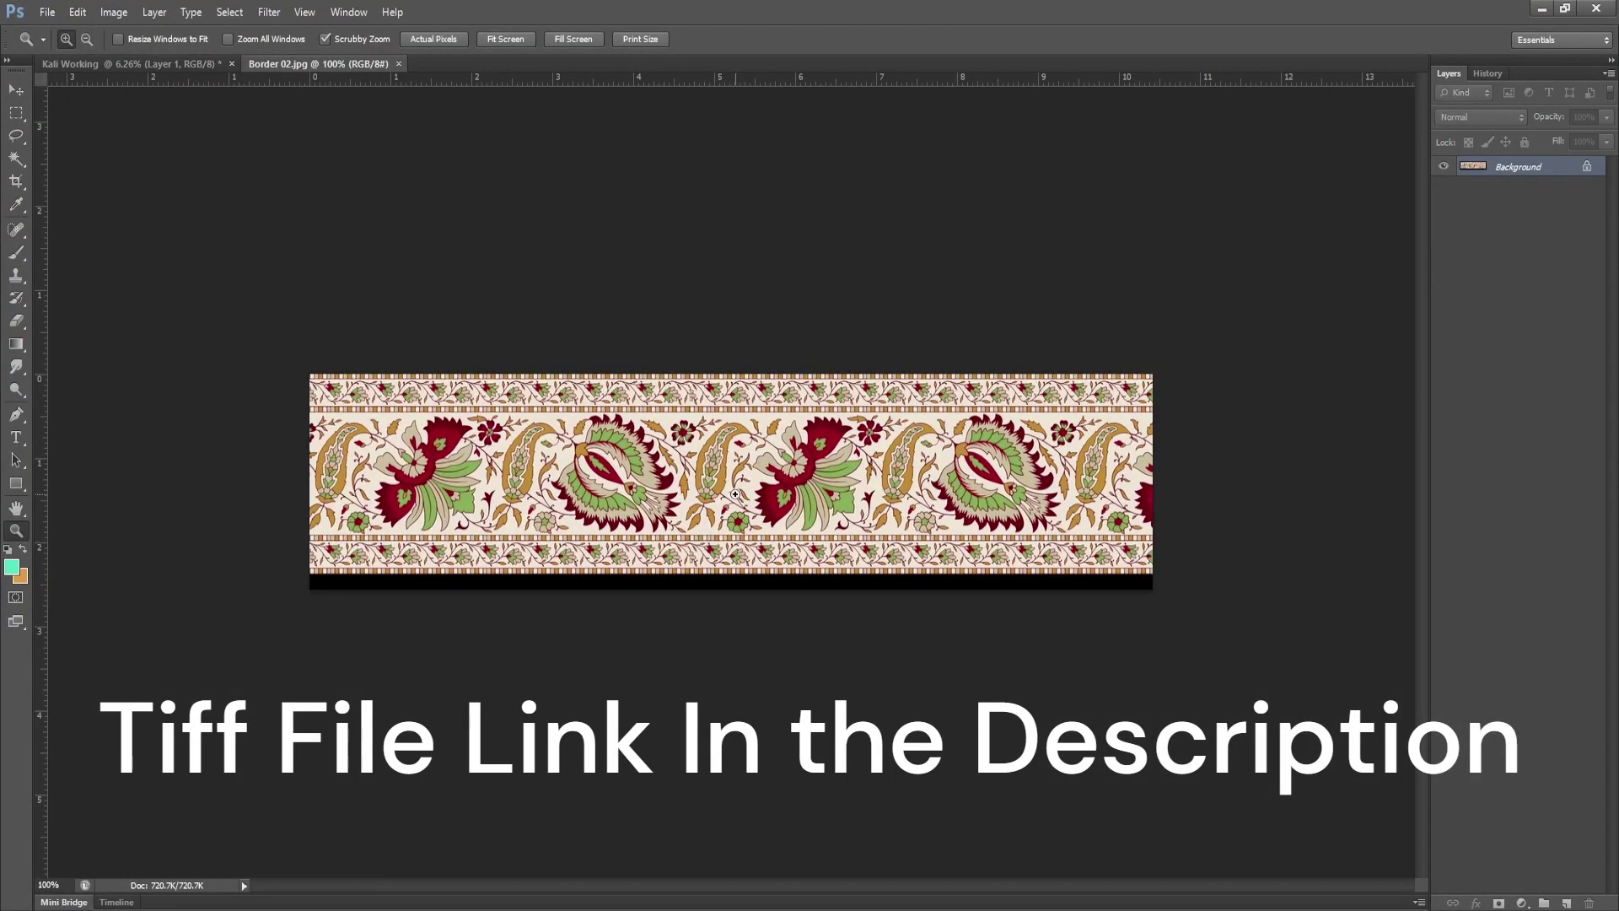
key(m)
drag(311, 383, 1162, 489)
scroll(1231, 576, up, 10)
key(ctrl+t)
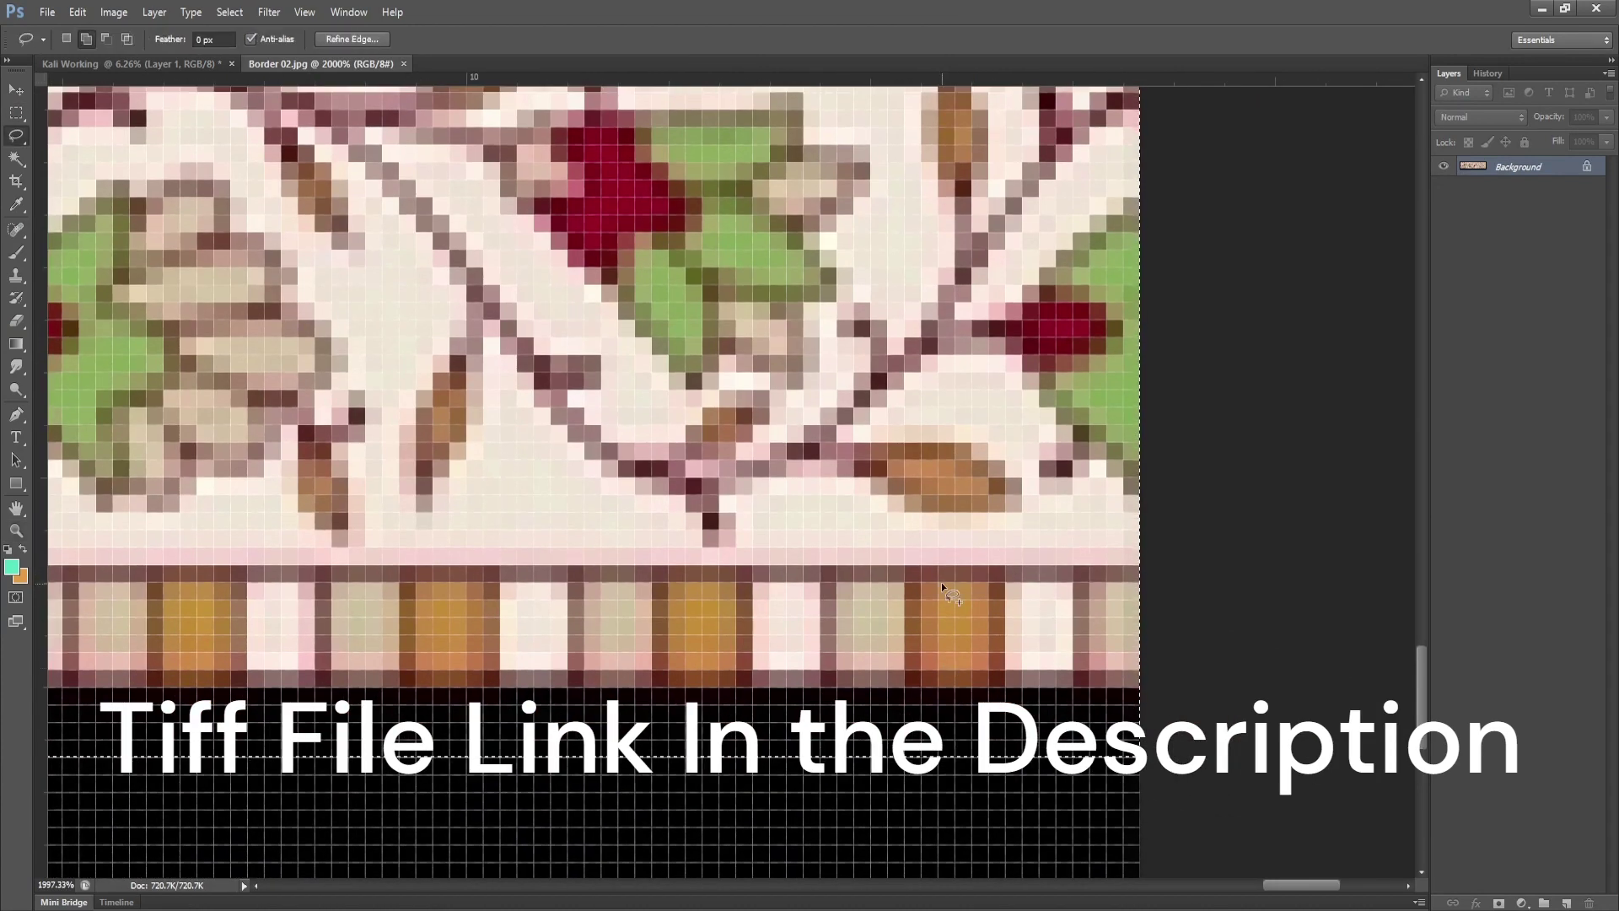
drag(1140, 756, 1140, 685)
key(Return)
key(l)
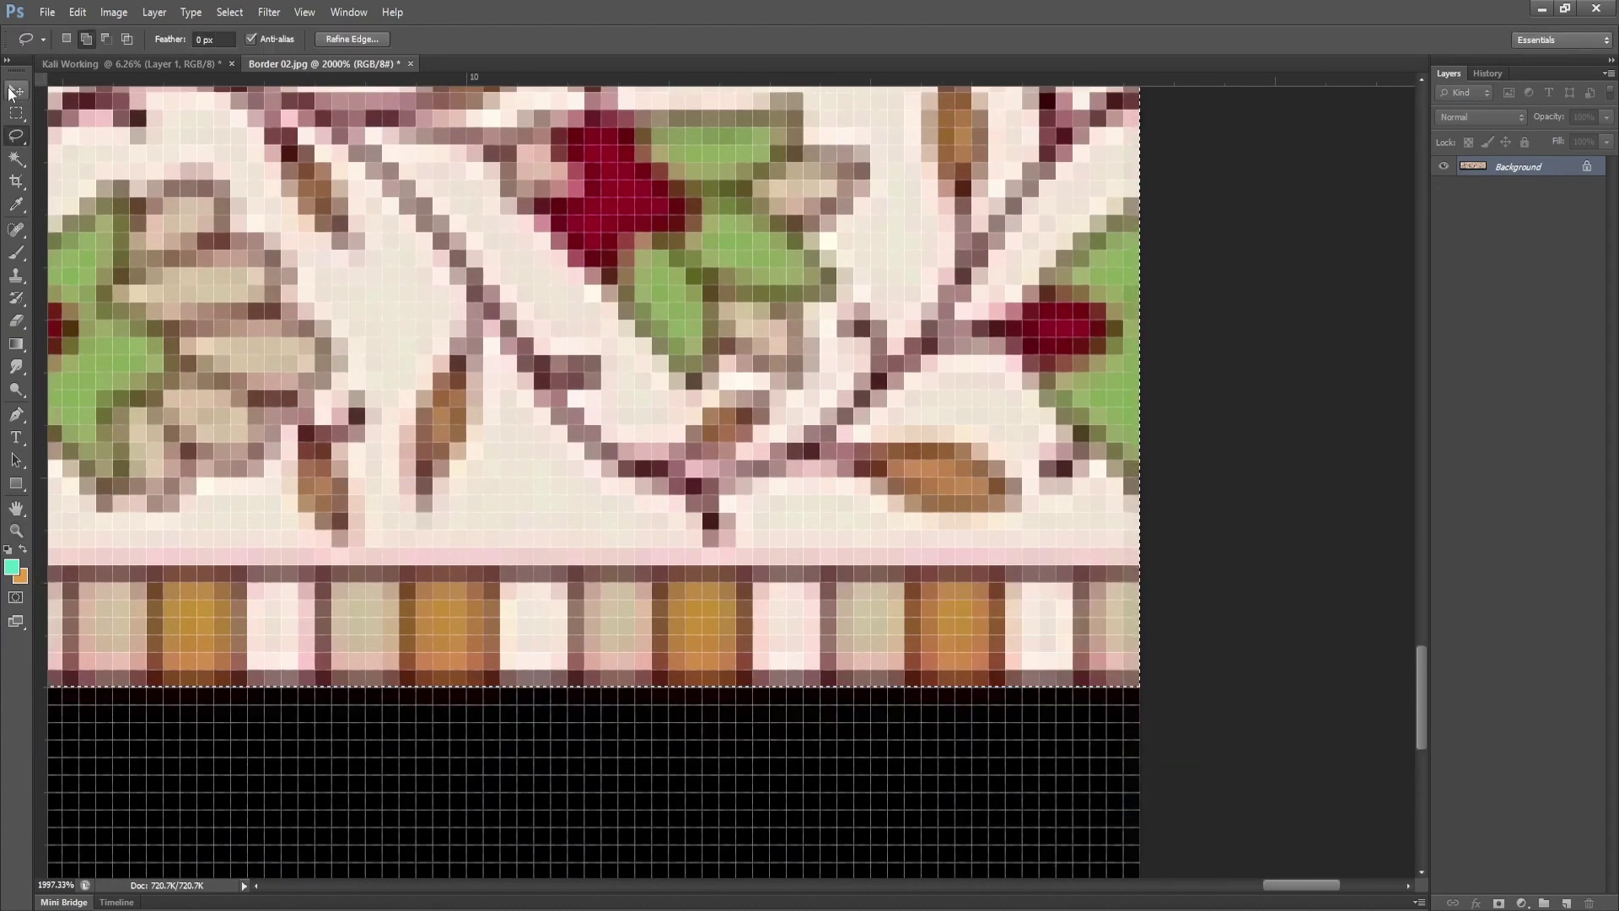
key(c)
key(Return)
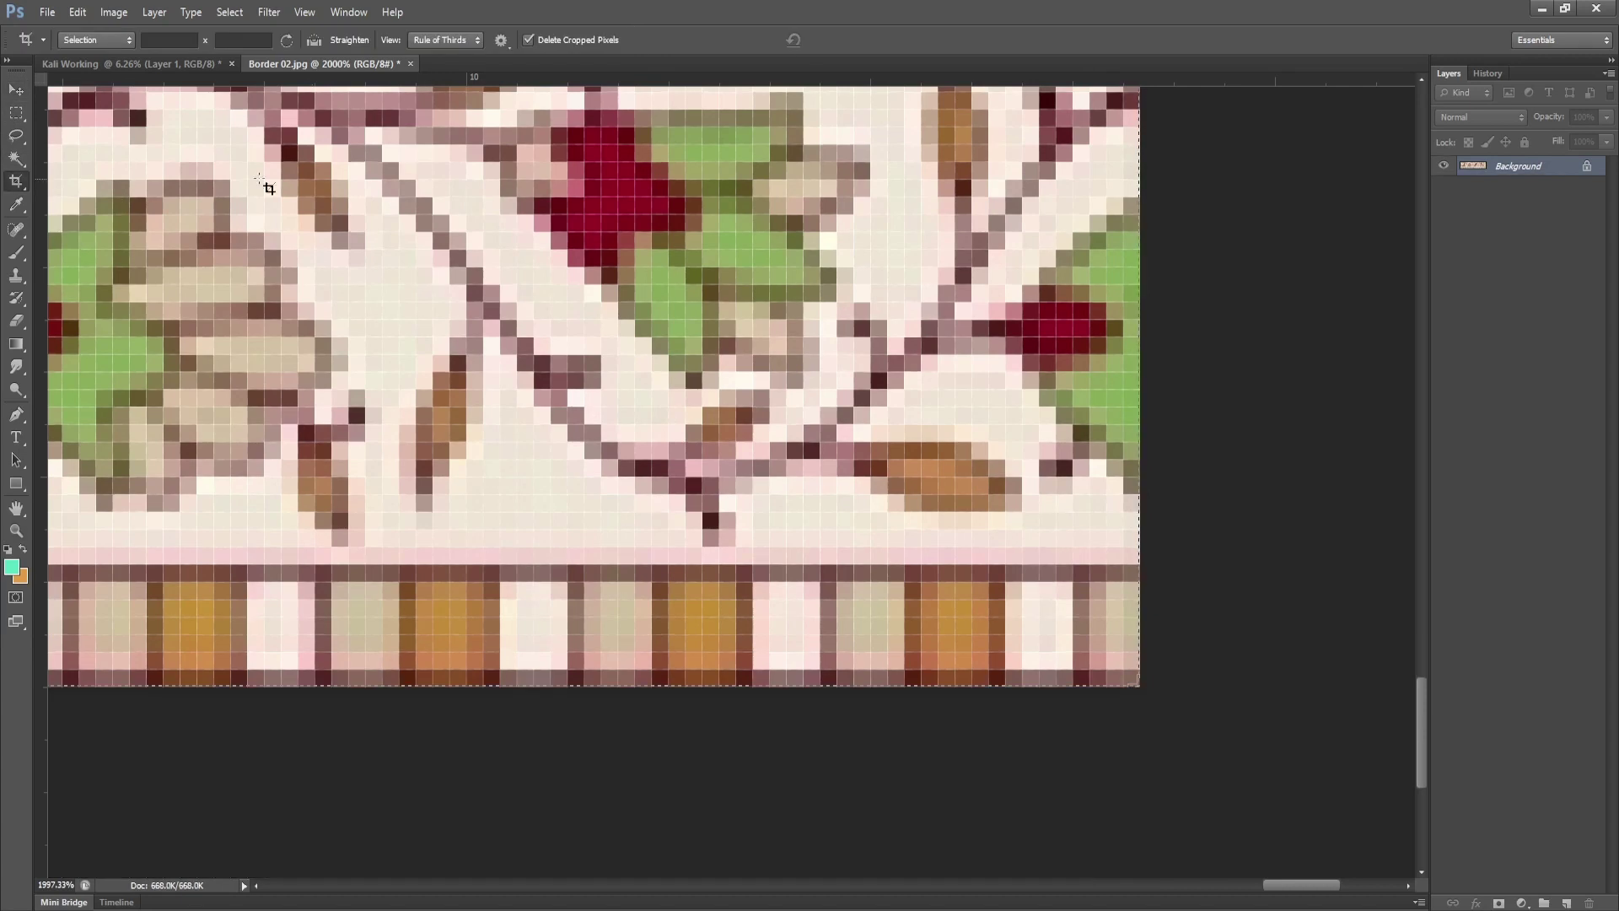
Fit the cropped Border 02 on screen, then close its document.
key(z)
right_click(495, 248)
click(544, 253)
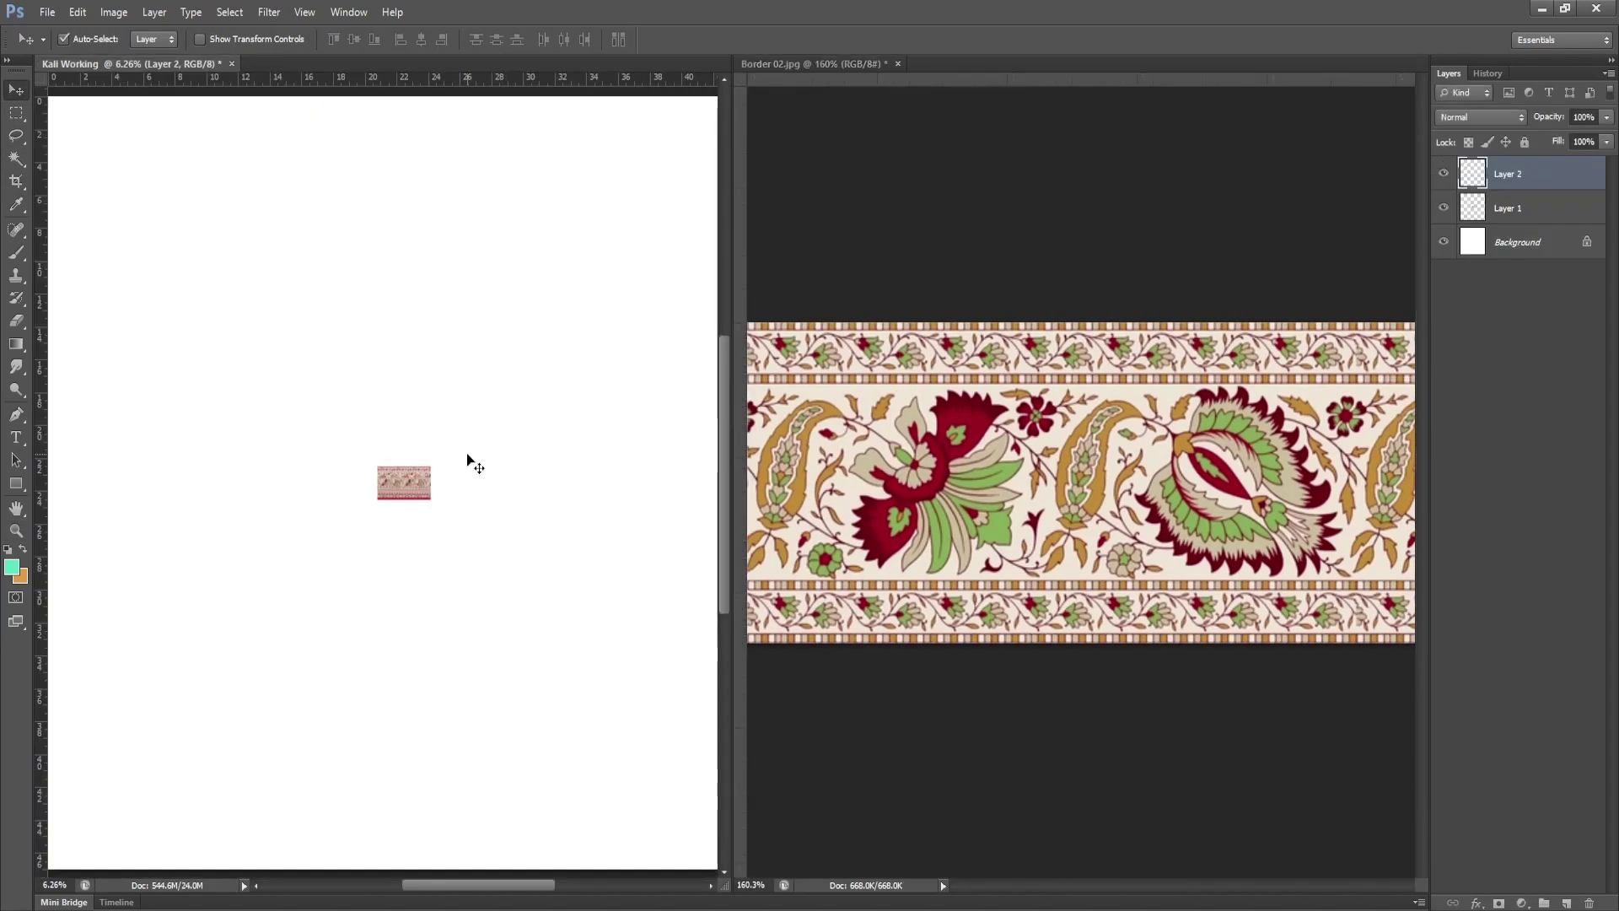
click(823, 375)
key(ctrl+w)
Recolour Floral Allover 03-F to Hue −127, Saturation +47, Lightness +2, save it, and return to Kali Working.
click(396, 135)
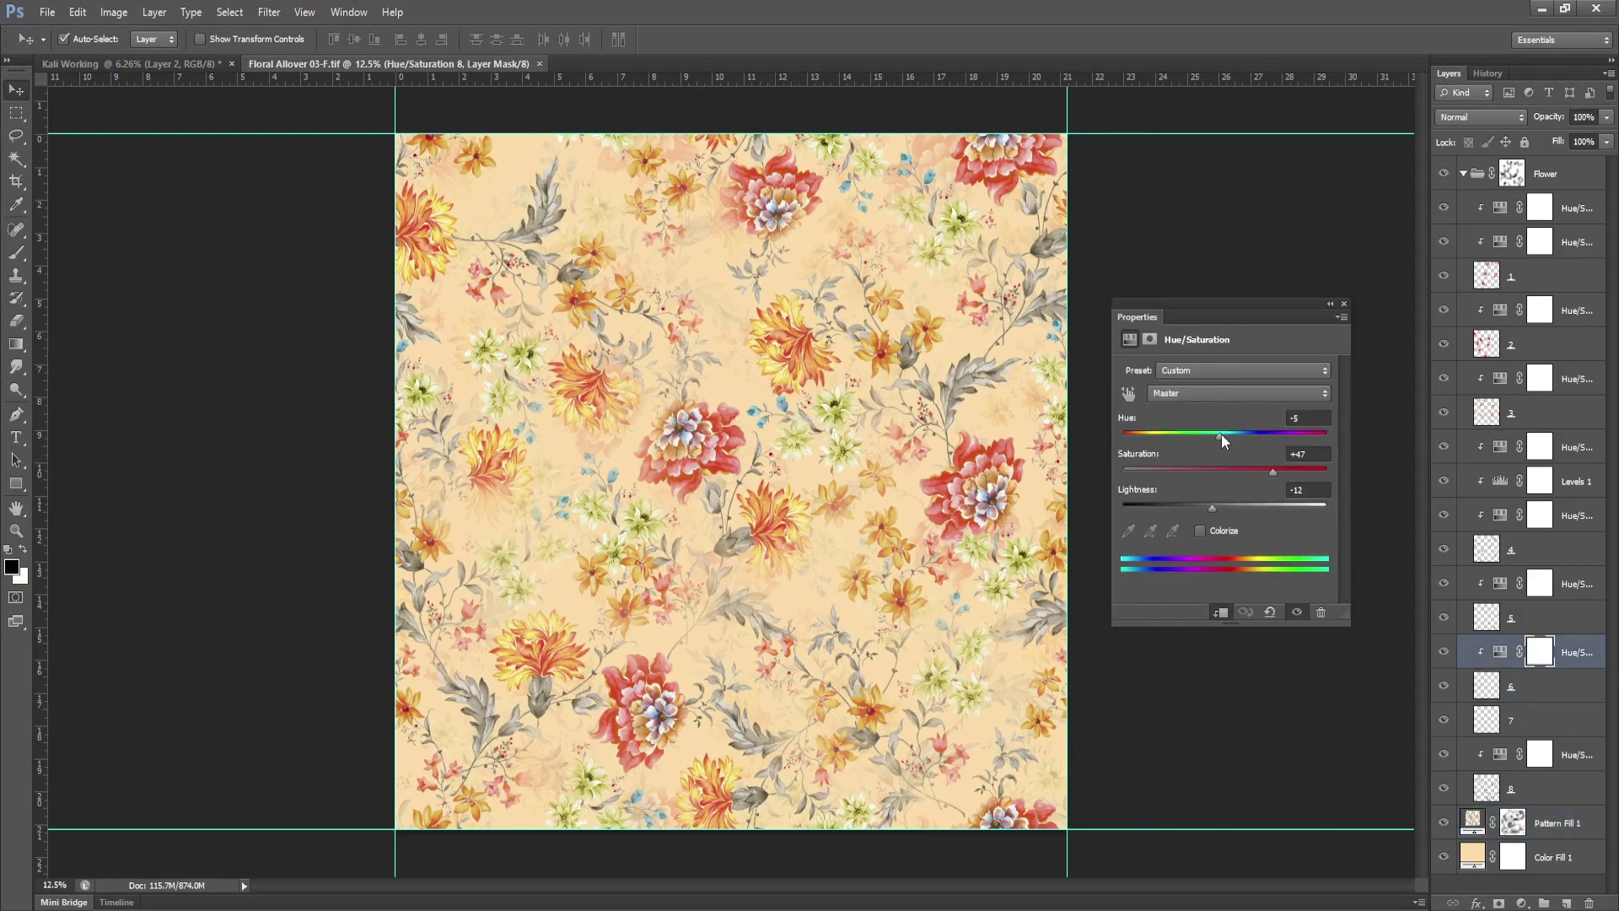
mouse_move(1221, 433)
mouse_down()
mouse_move(1238, 433)
mouse_move(1197, 433)
mouse_up()
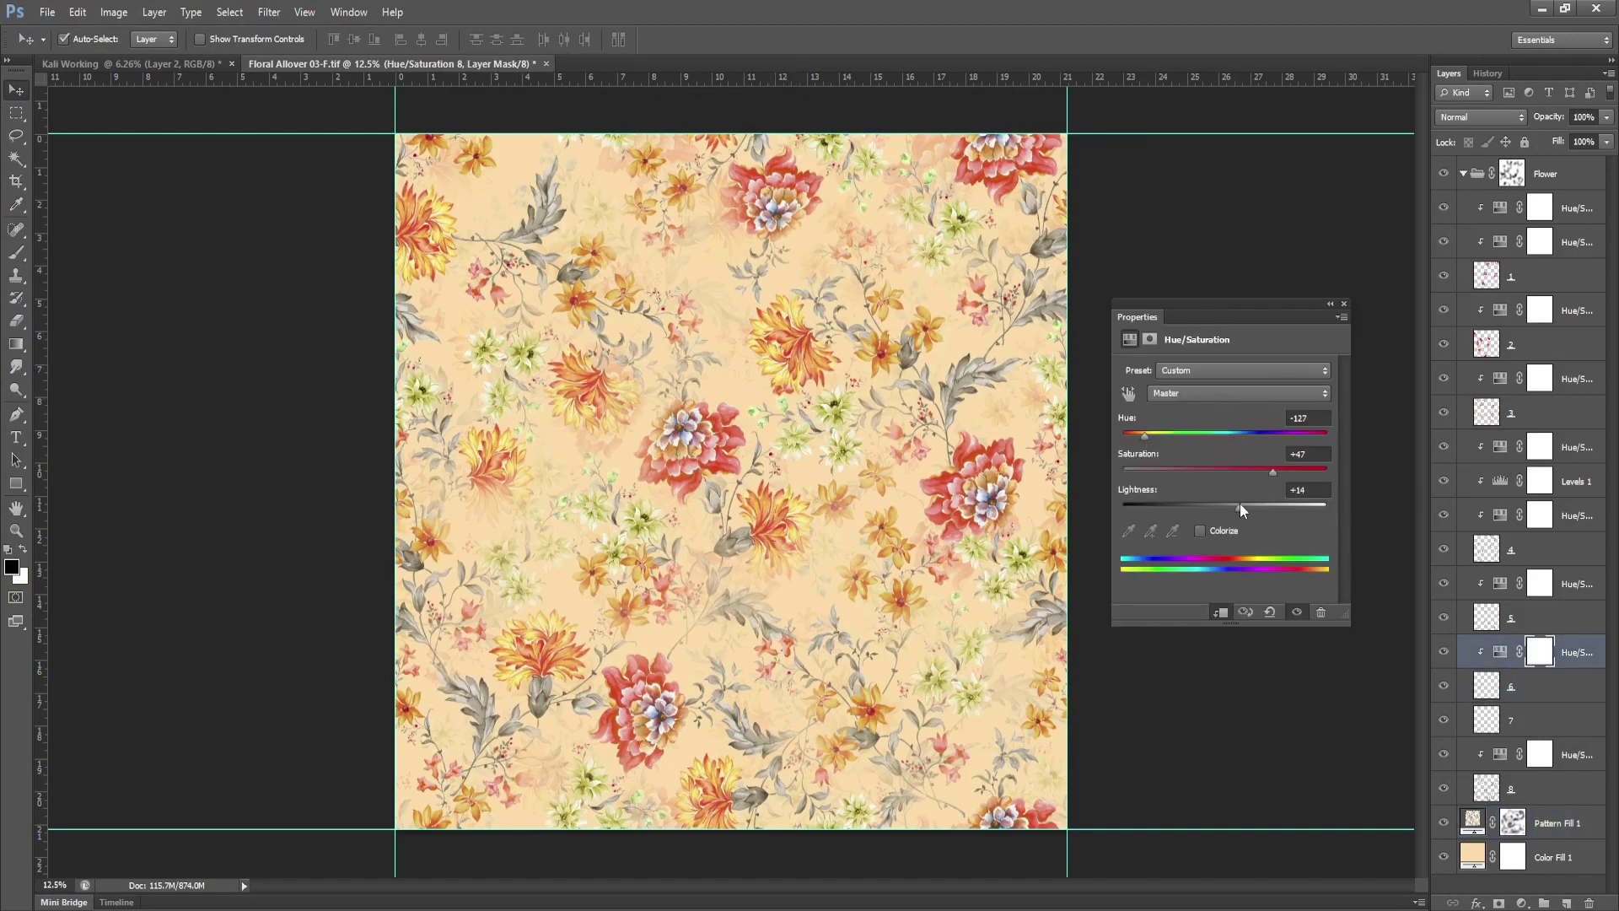
drag(1252, 503, 1228, 506)
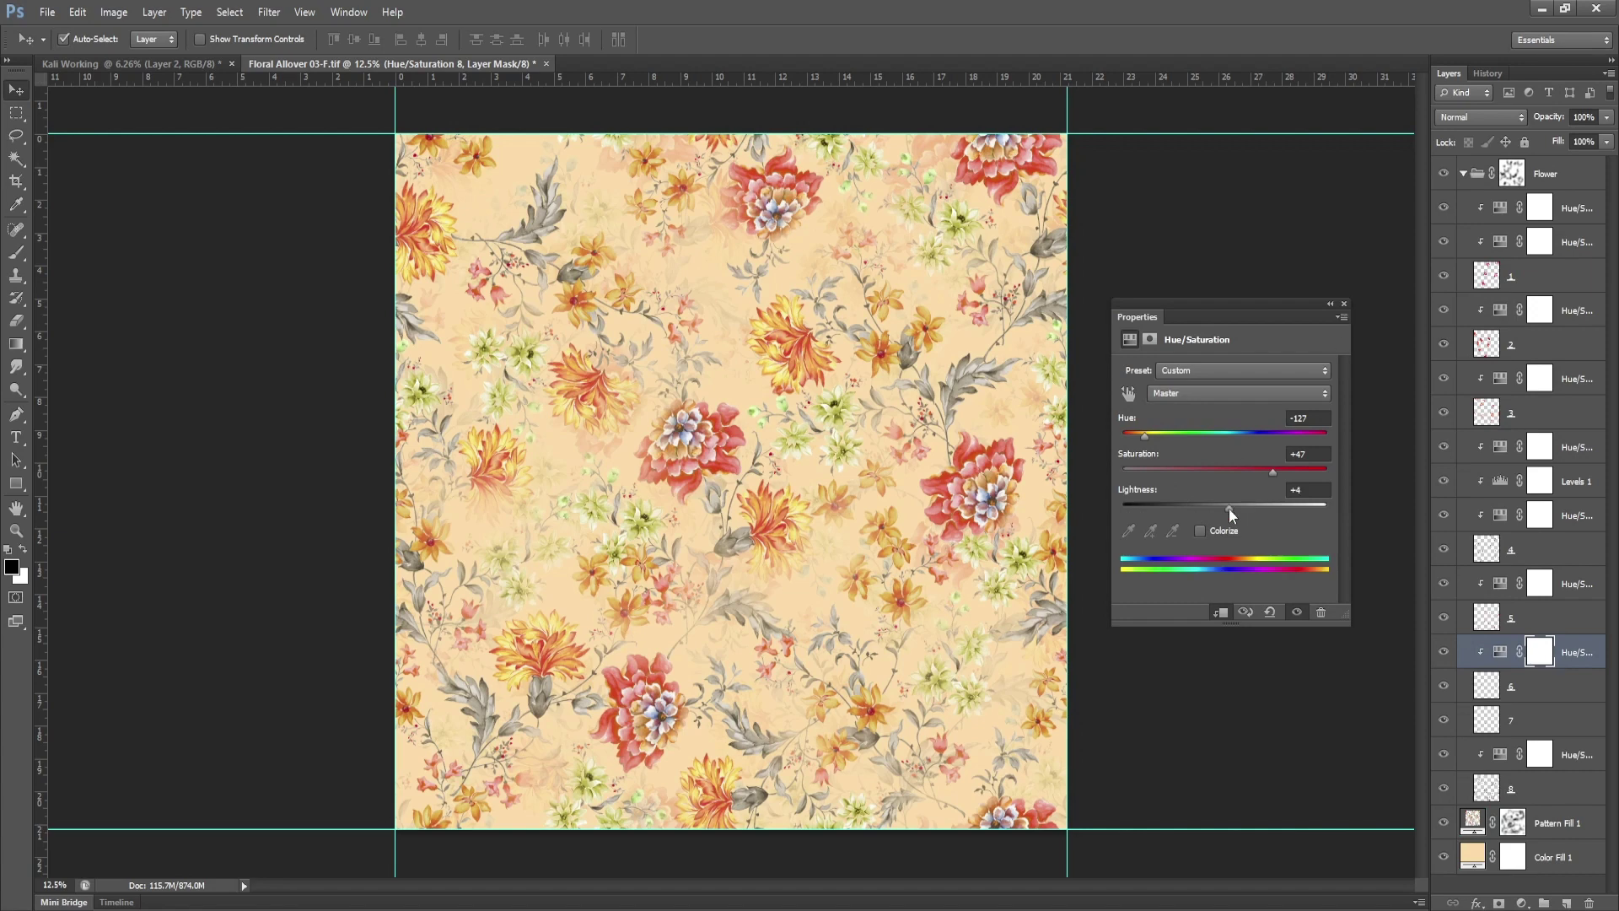
click(1344, 306)
key(ctrl+s)
key(ctrl+Tab)
Marquee a thin strip along the bottom-left edge of the Kali Working canvas.
key(z)
right_click(797, 369)
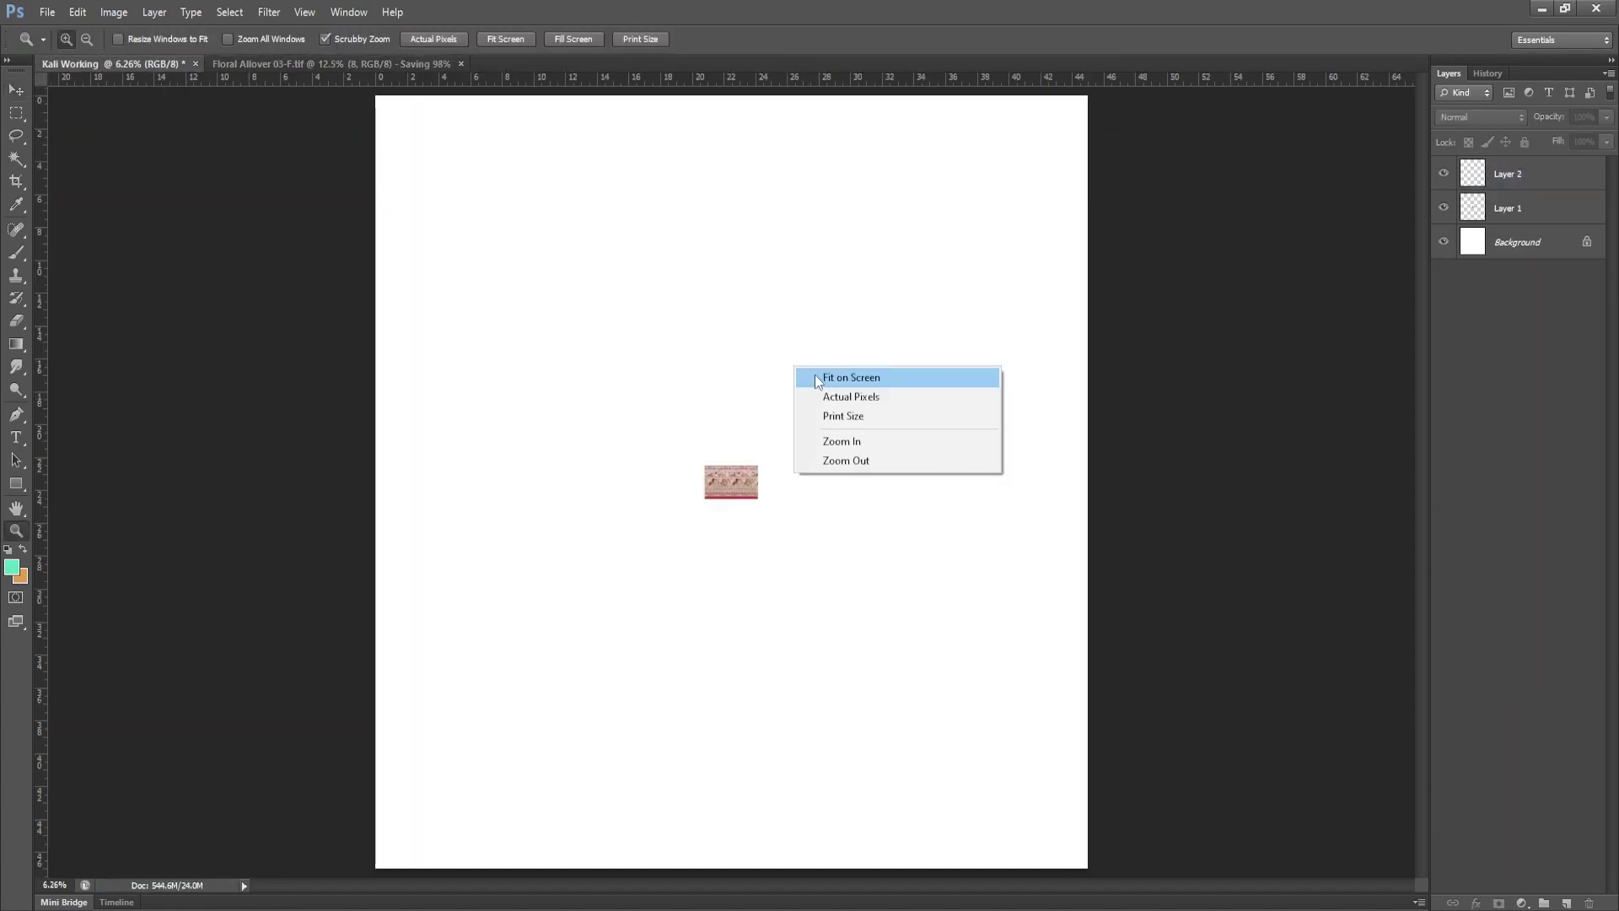
click(817, 382)
drag(621, 524, 821, 590)
key(m)
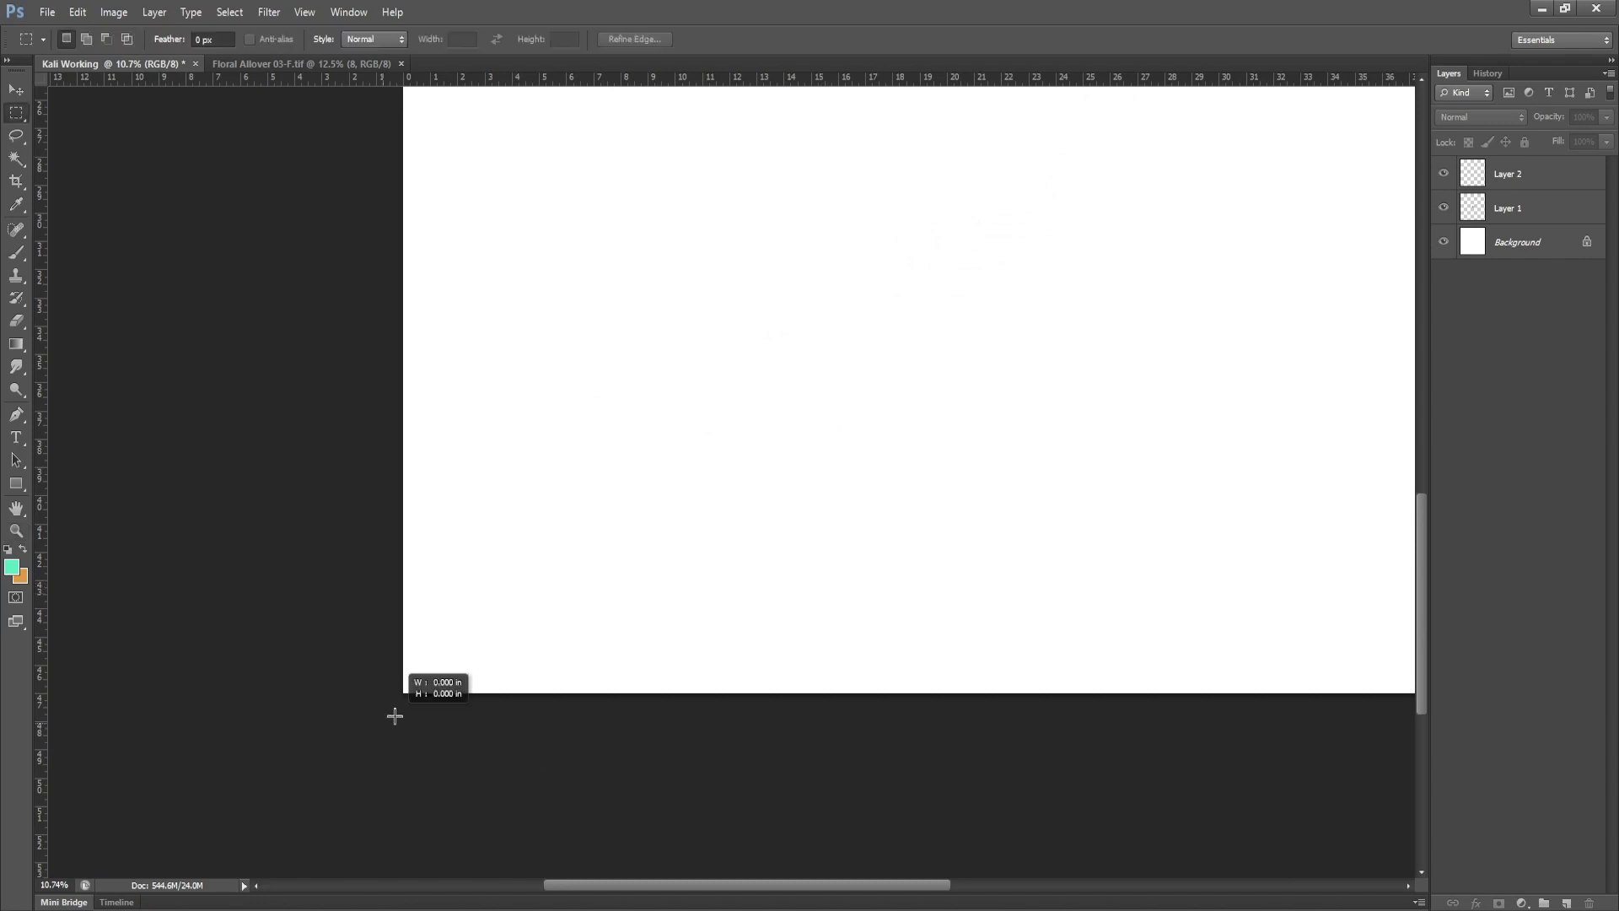
drag(395, 716, 1003, 662)
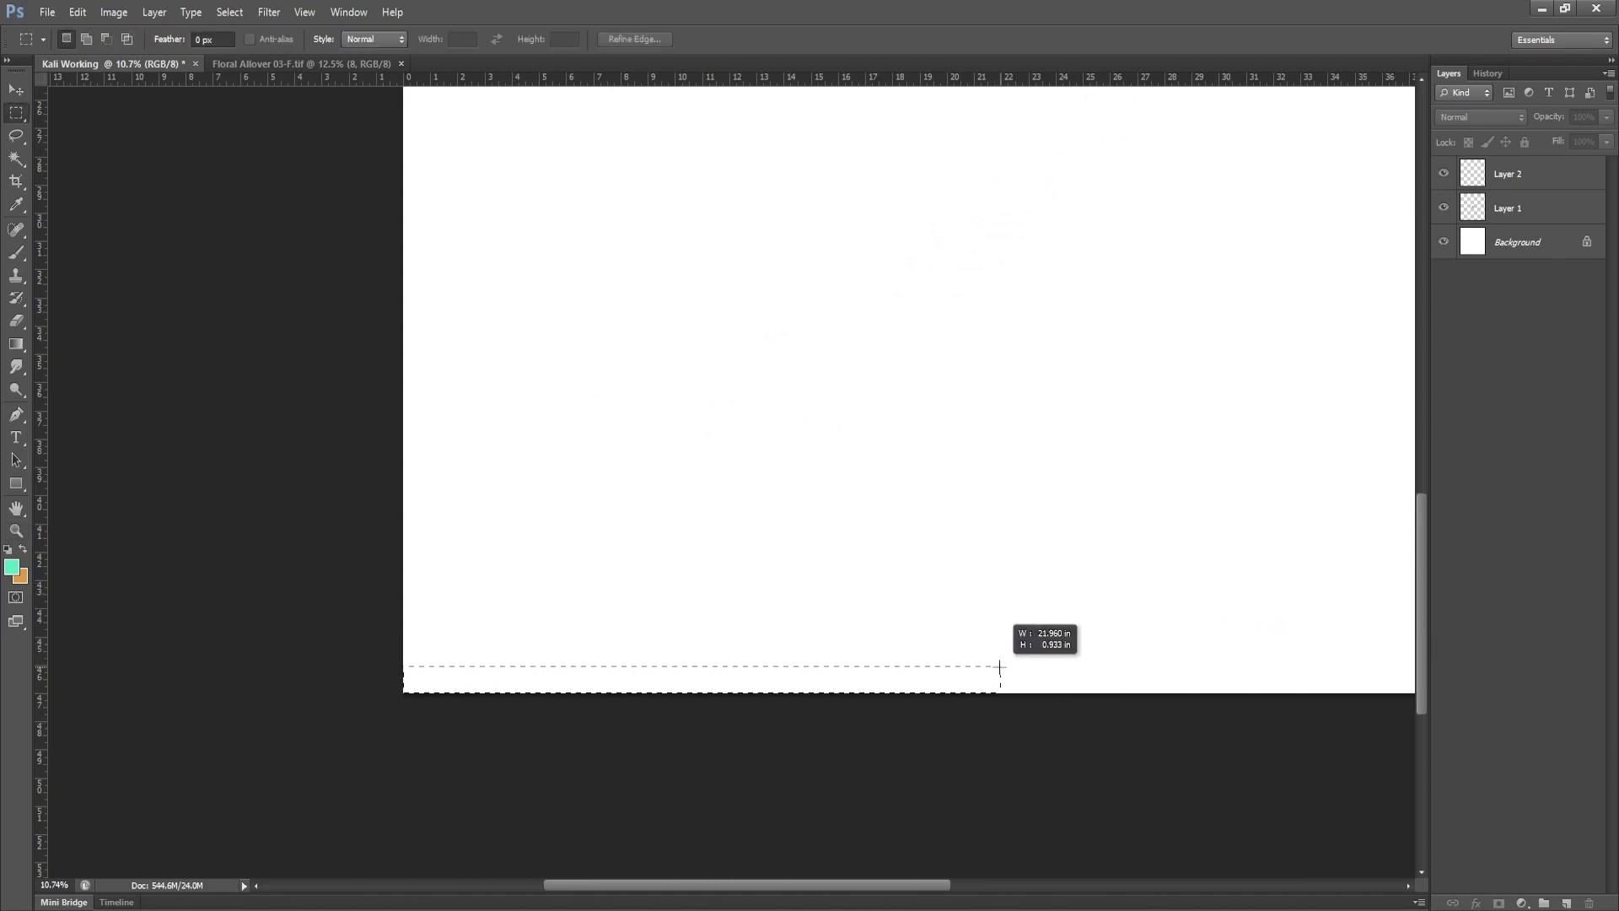
Fill the strip with a navy #002256 Solid Color layer above Layer 2.
click(1508, 173)
click(1522, 903)
click(1484, 522)
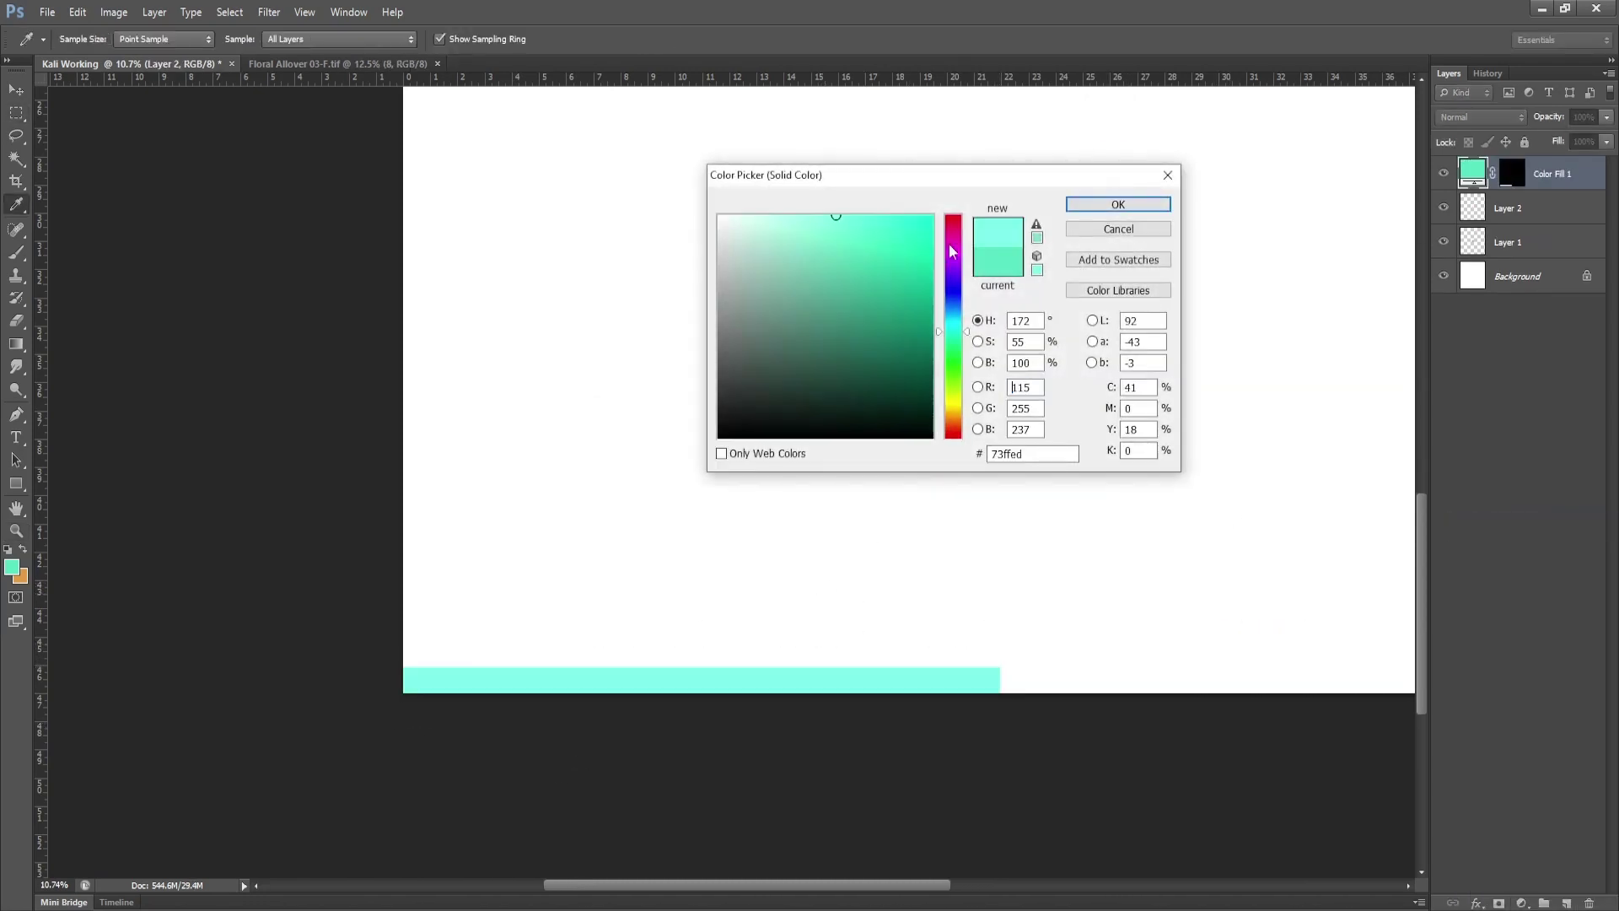
click(956, 302)
drag(919, 351, 936, 361)
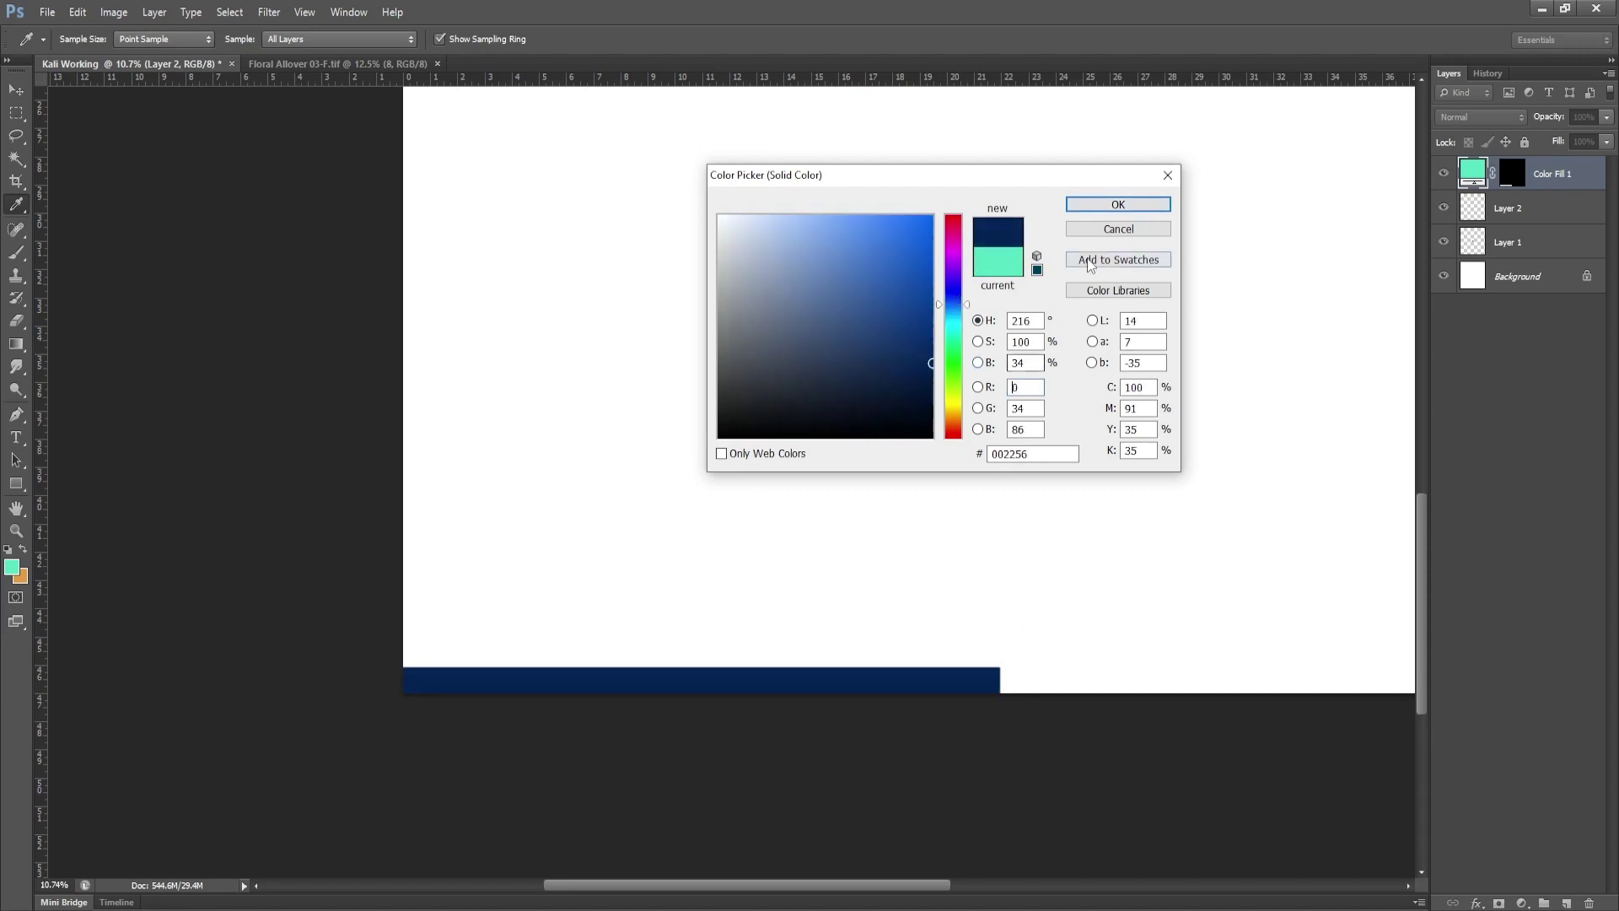
click(1118, 204)
Shorten the navy bar and scale it to 91.56% width.
key(v)
mouse_move(928, 689)
mouse_down()
mouse_move(1048, 654)
mouse_move(930, 630)
mouse_up()
key(ctrl+t)
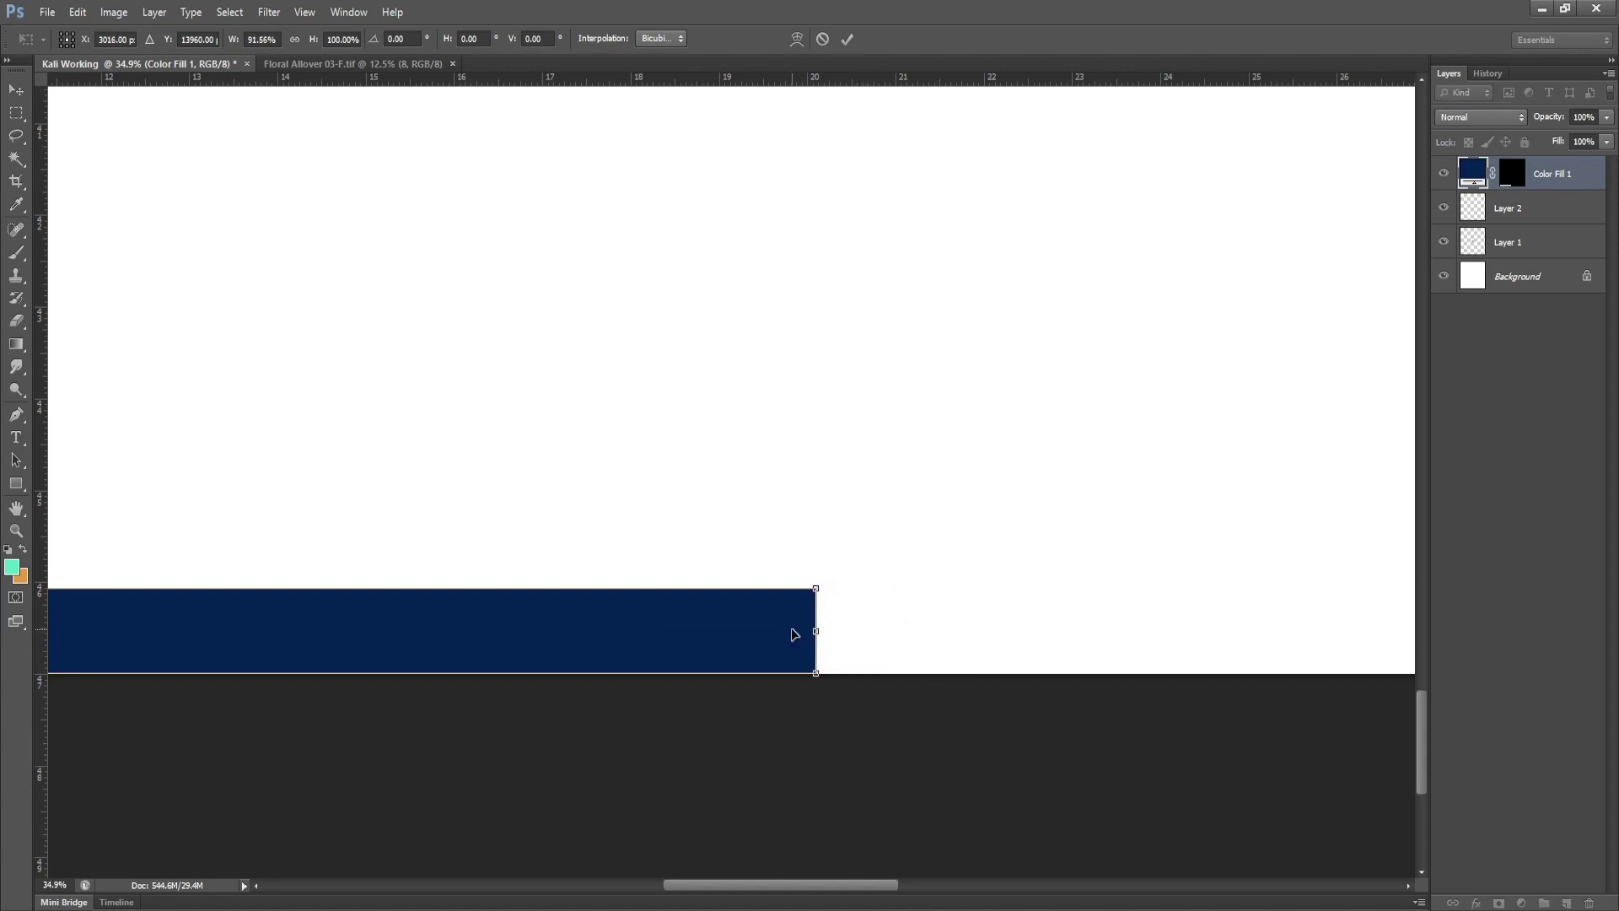
key(Return)
scroll(968, 571, down, 3)
scroll(886, 643, down, 3)
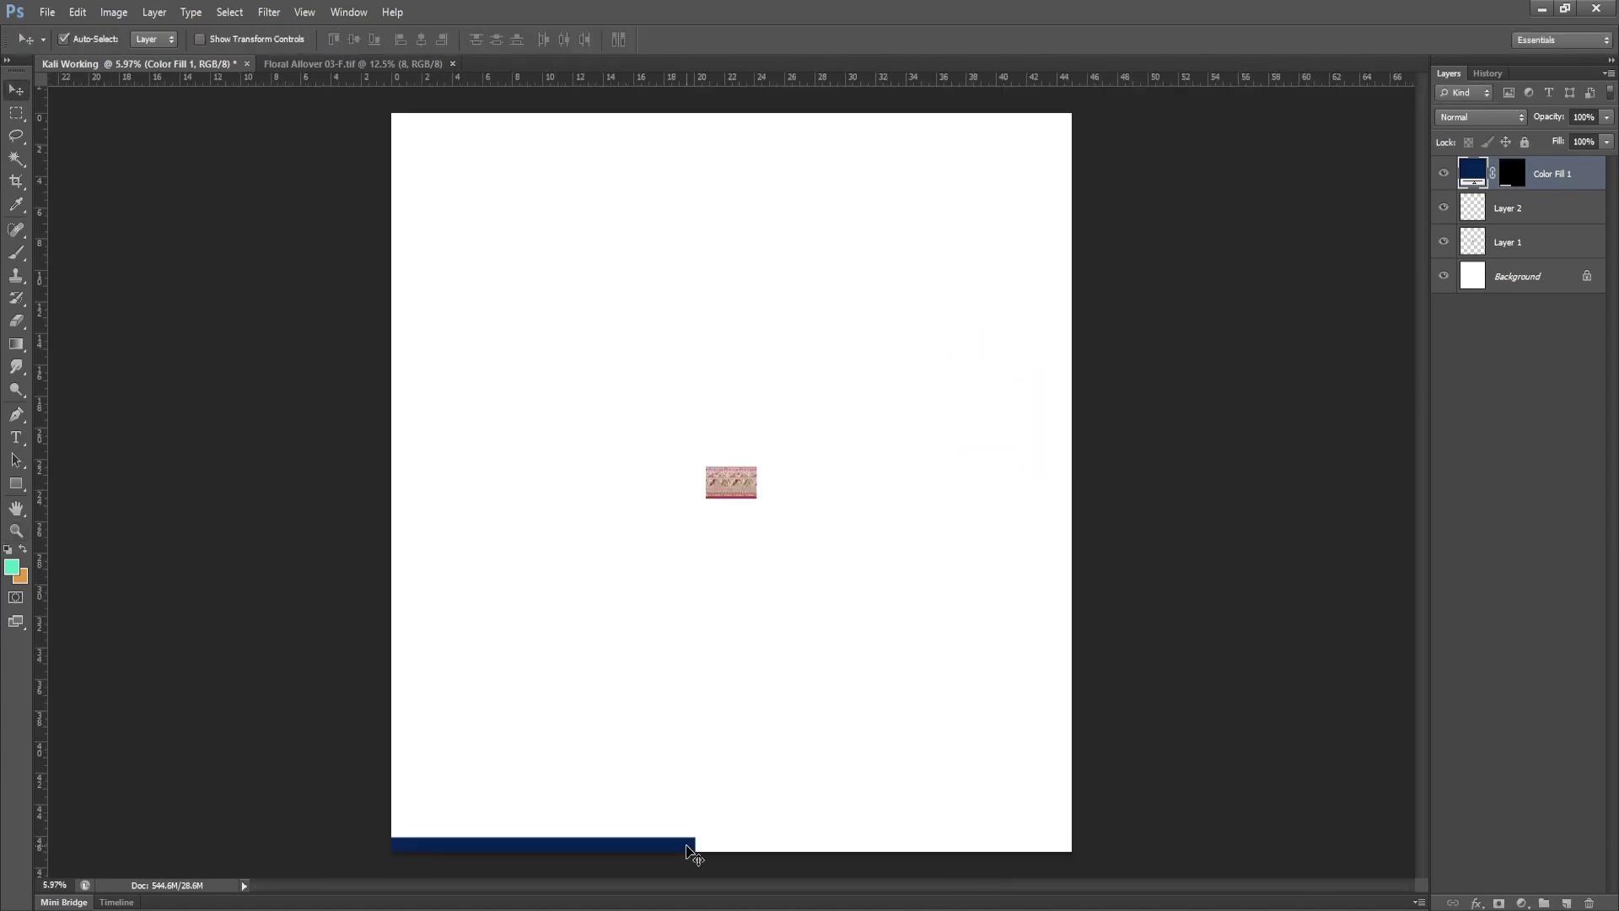
Copy the navy bar to the top edge of the canvas and resize it.
drag(693, 855, 693, 130)
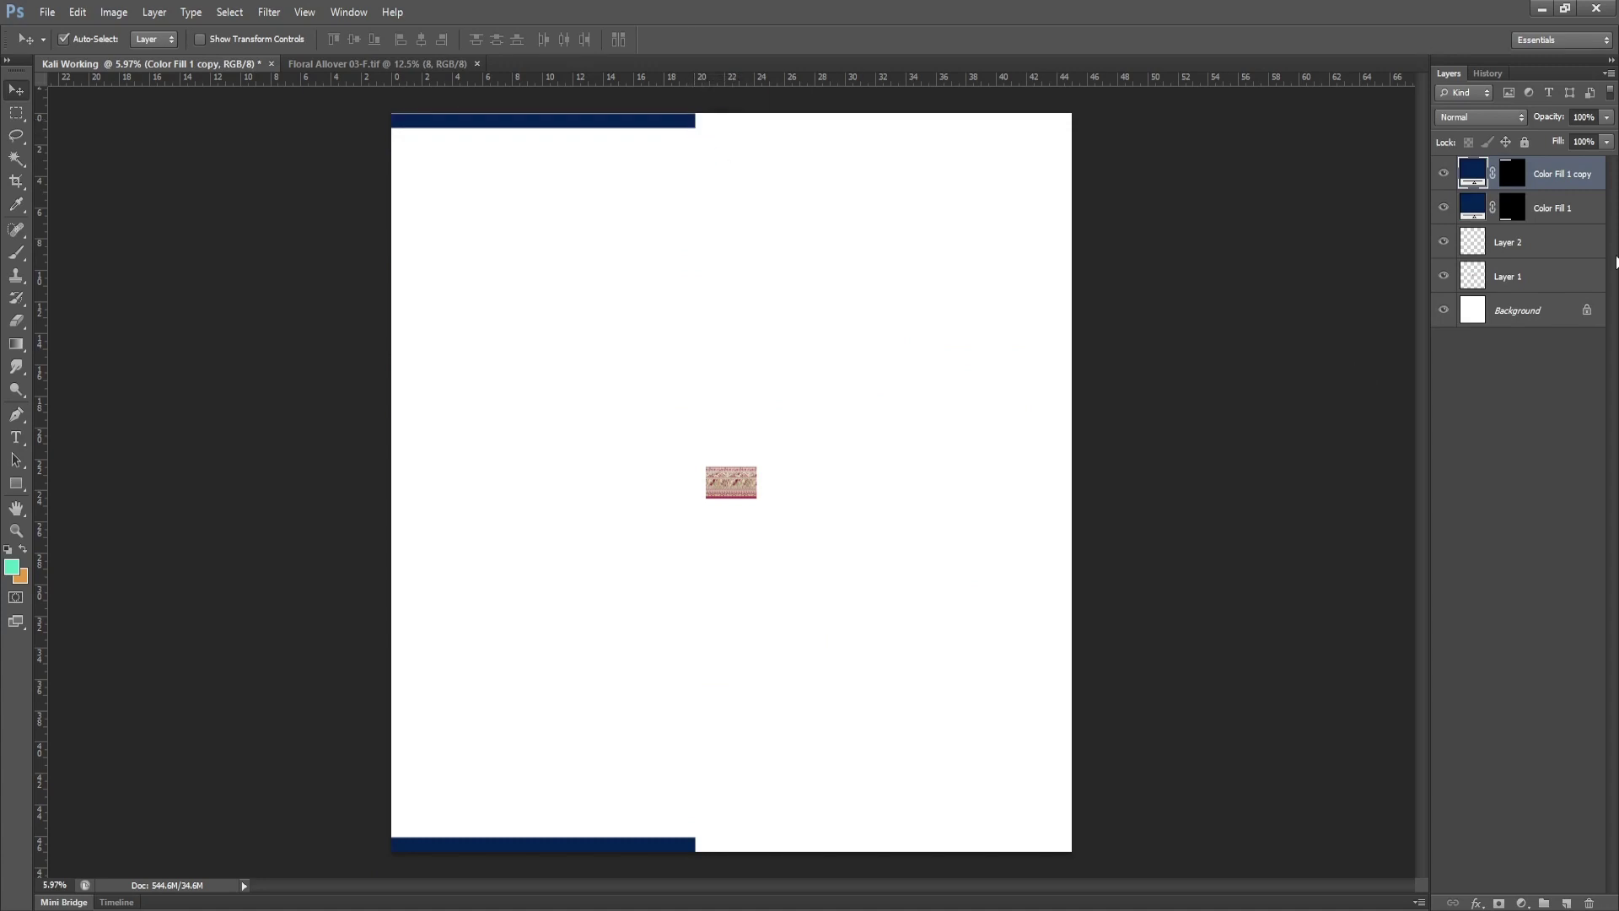
key(ctrl+t)
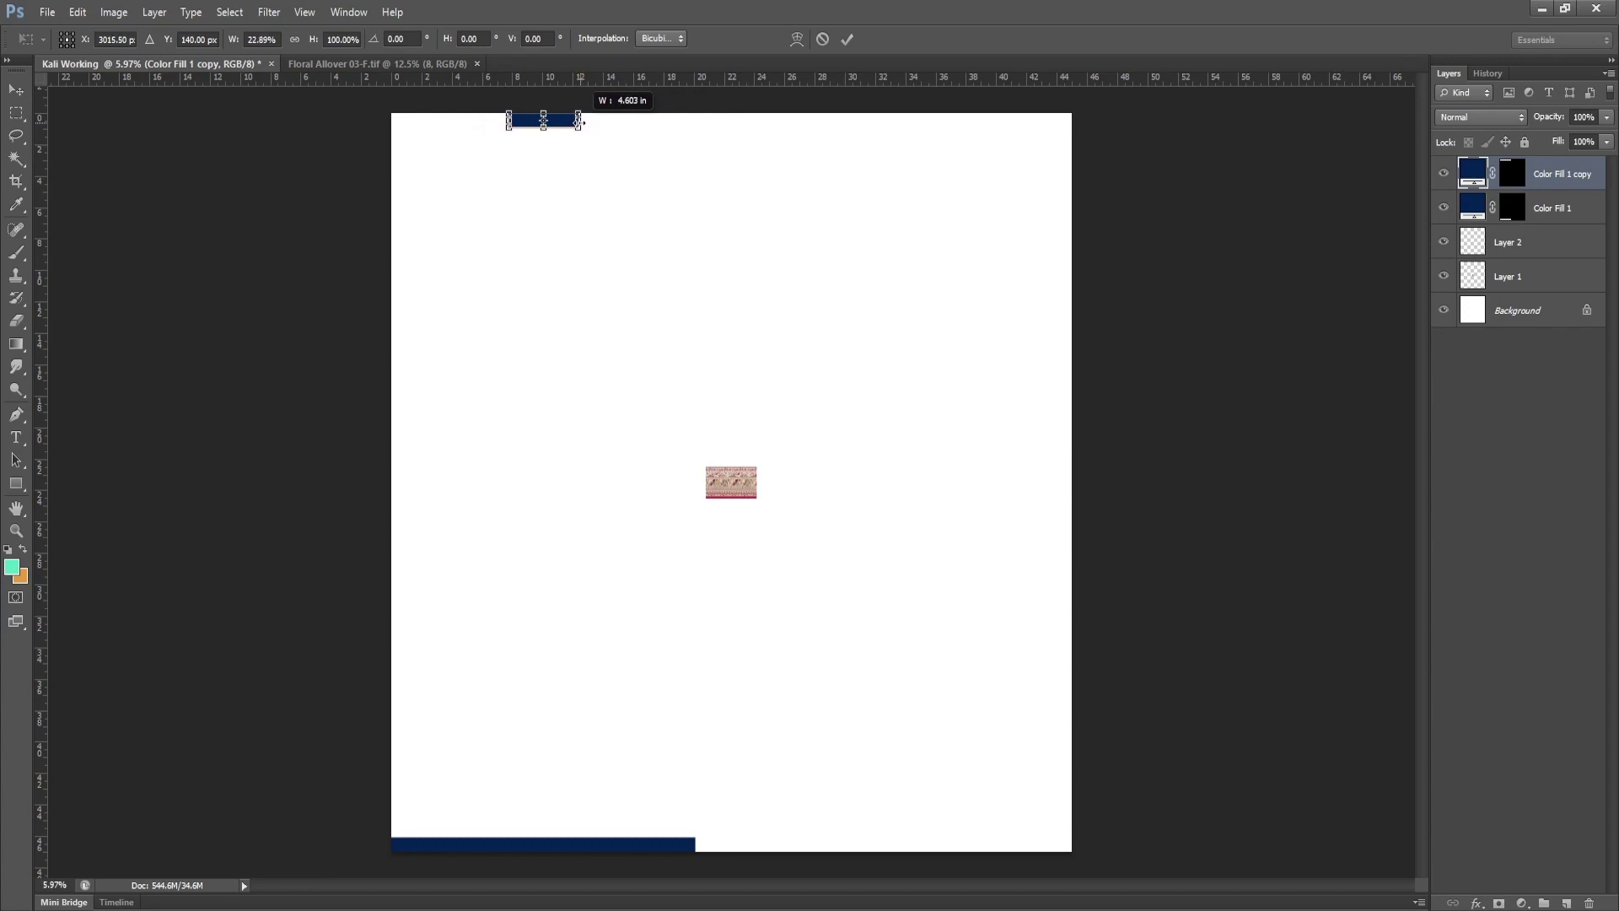
key(Return)
alt+click(568, 536)
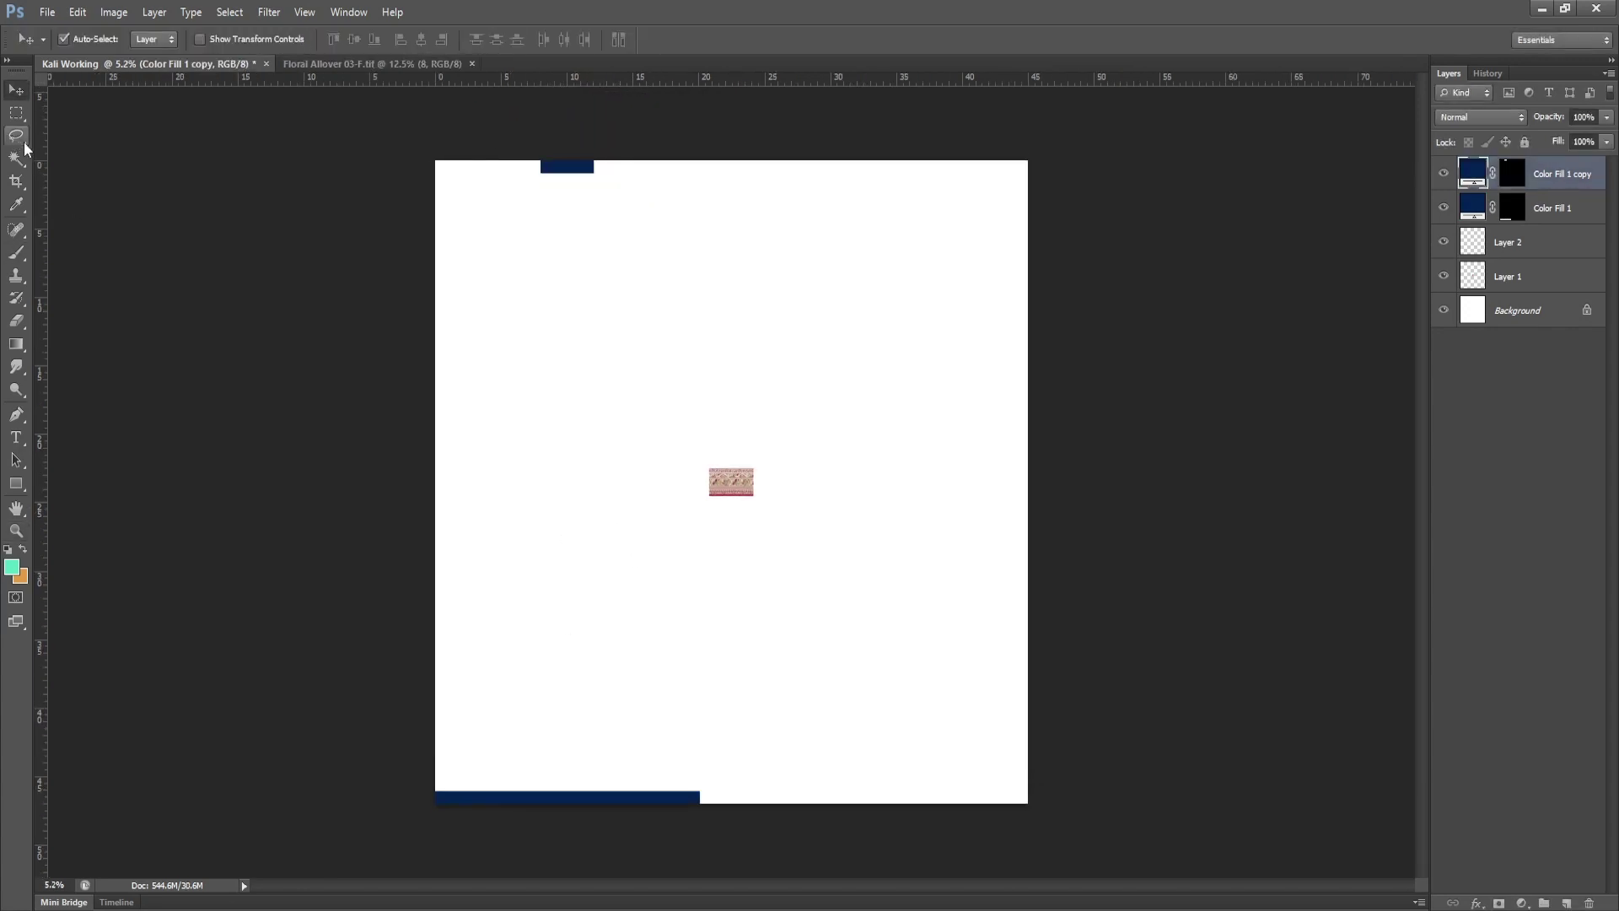
Add guides along the canvas top, near the bottom, and at the navy bar's end.
drag(25, 147, 68, 152)
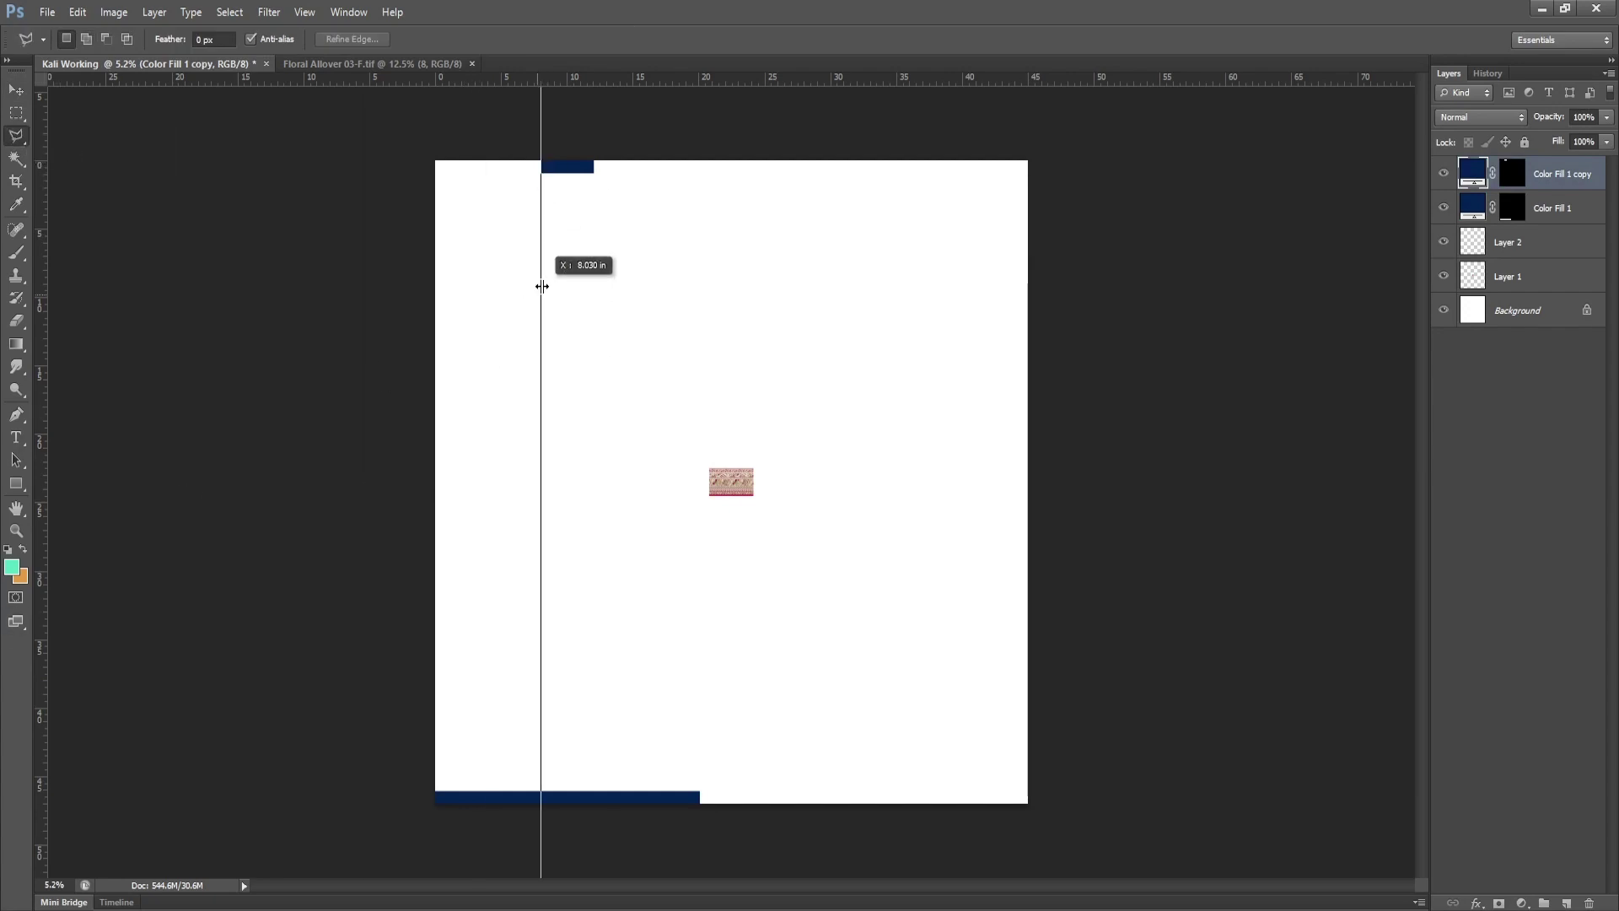
drag(592, 81, 599, 161)
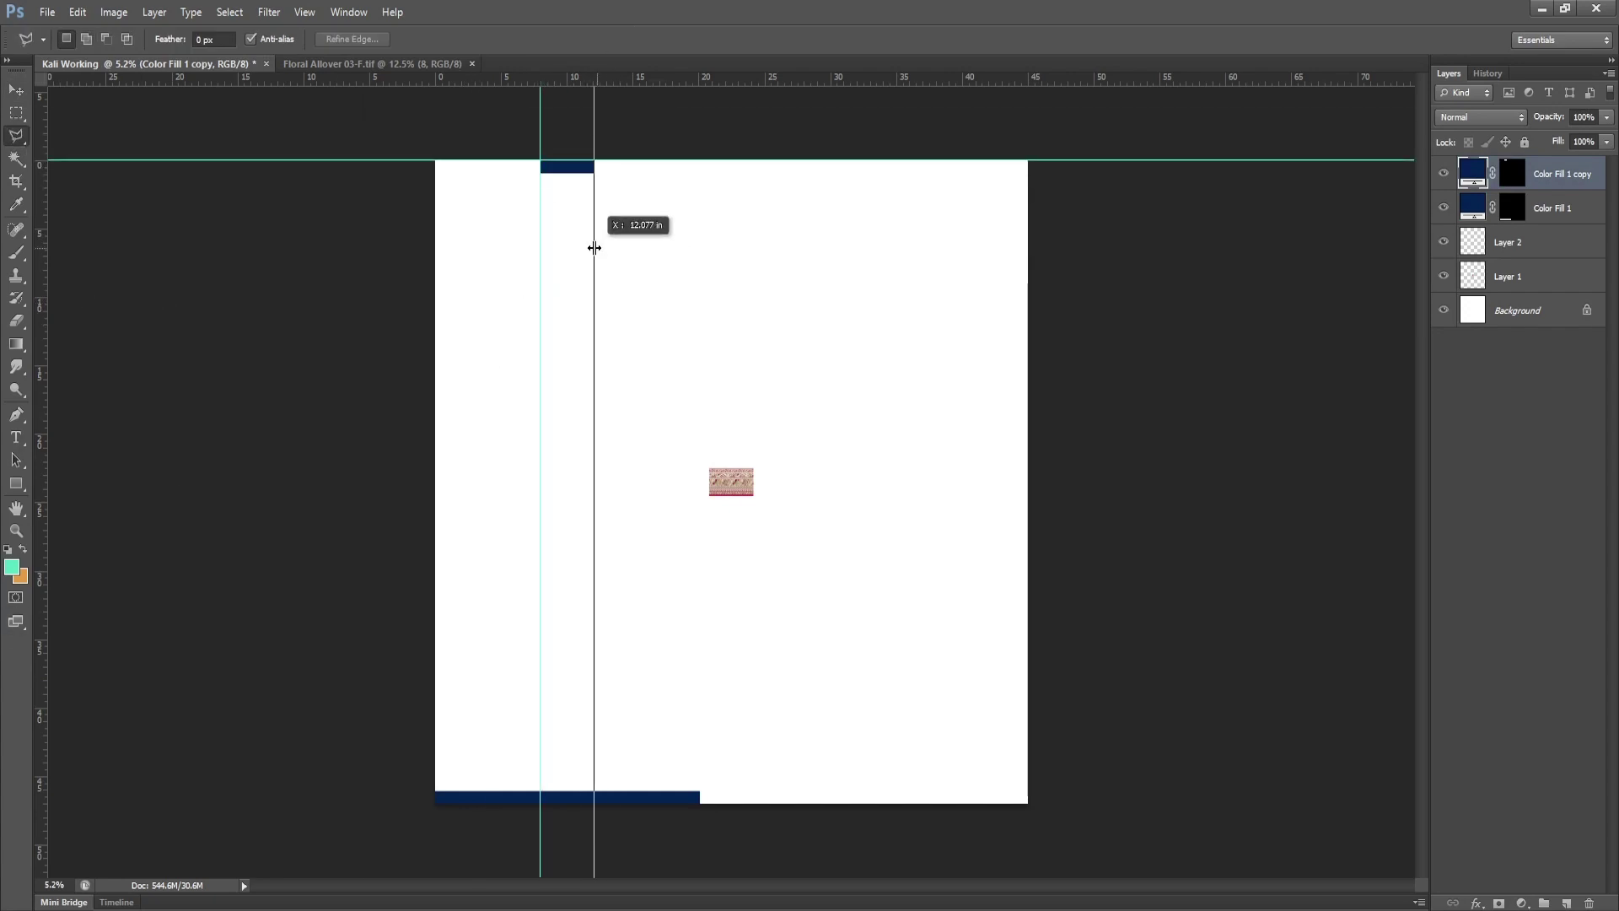
drag(658, 84, 718, 790)
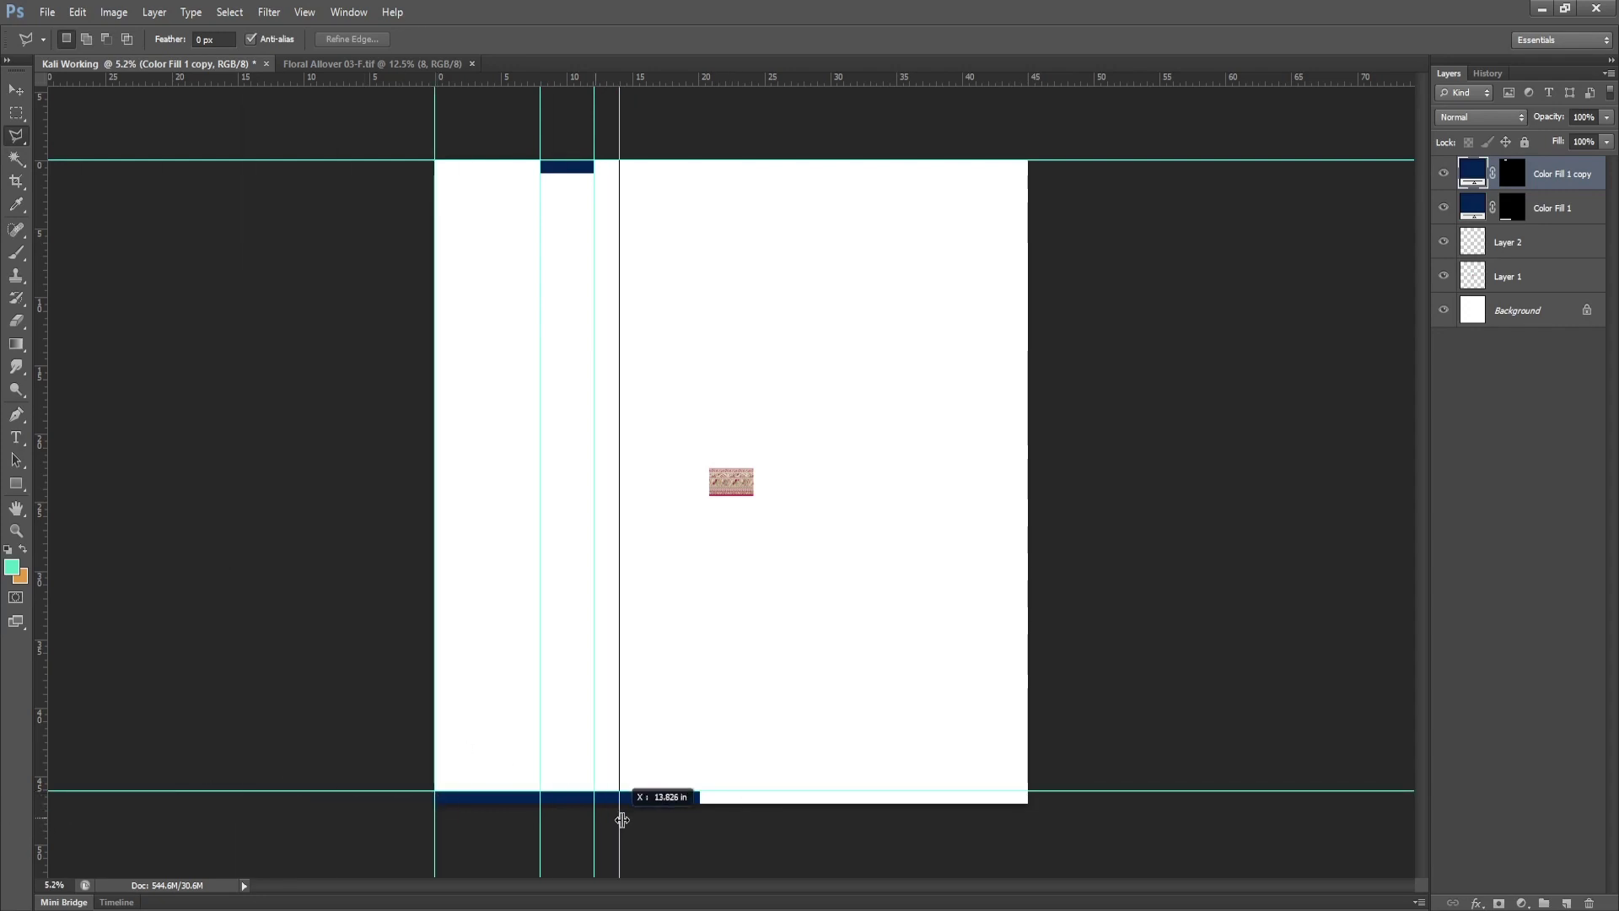
drag(622, 820, 700, 817)
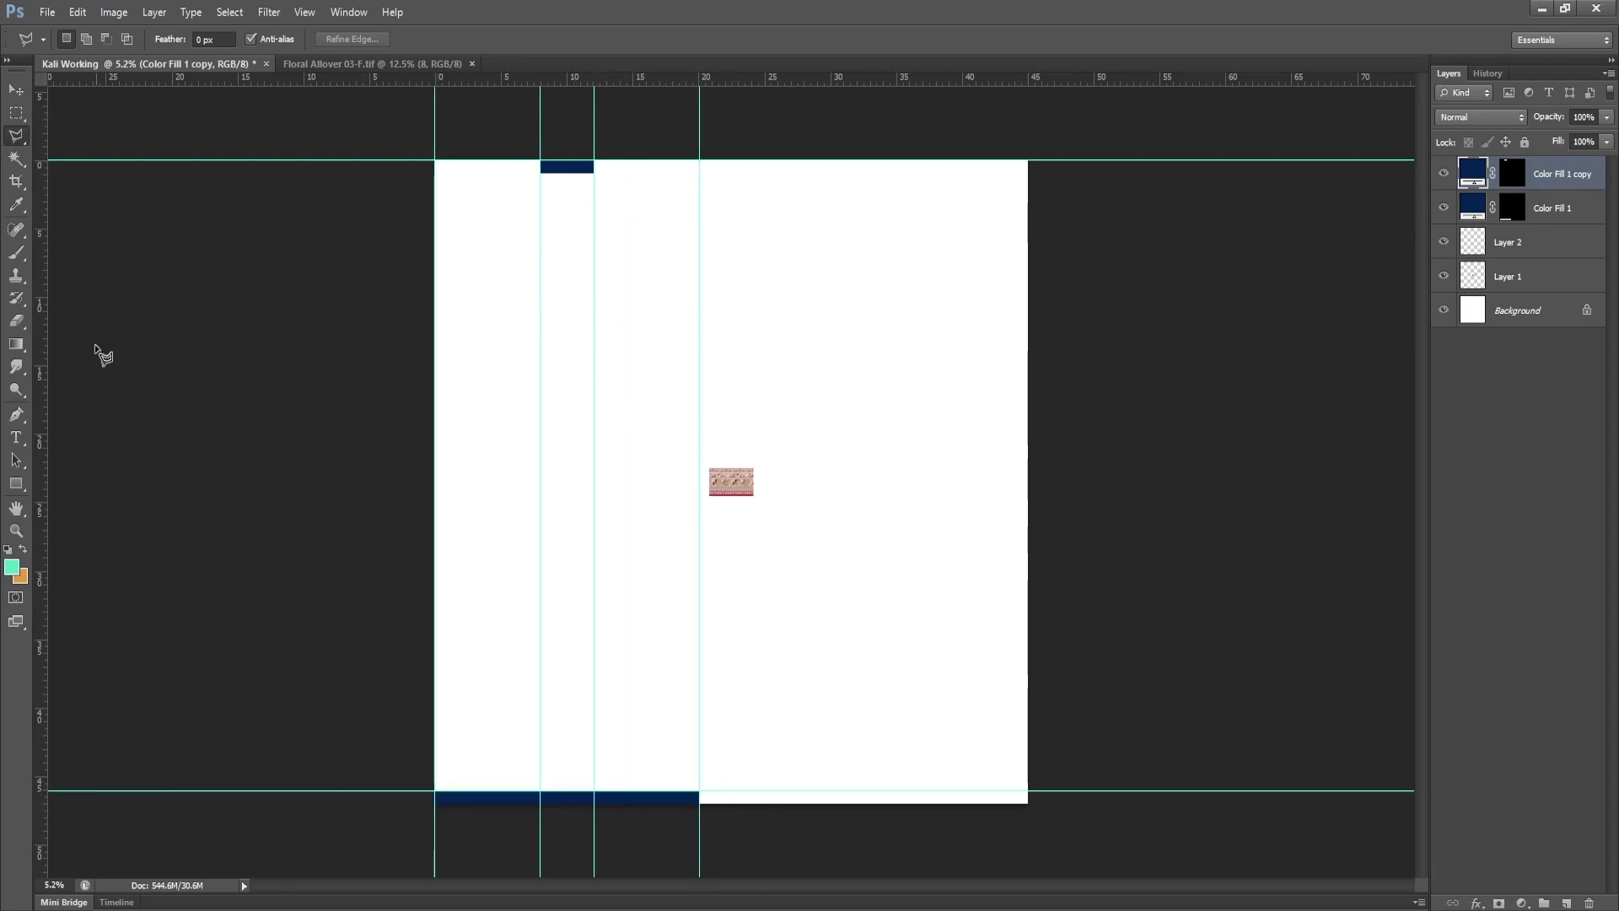
Select both navy bar layers and transform them together as one band.
key(v)
shift+click(571, 797)
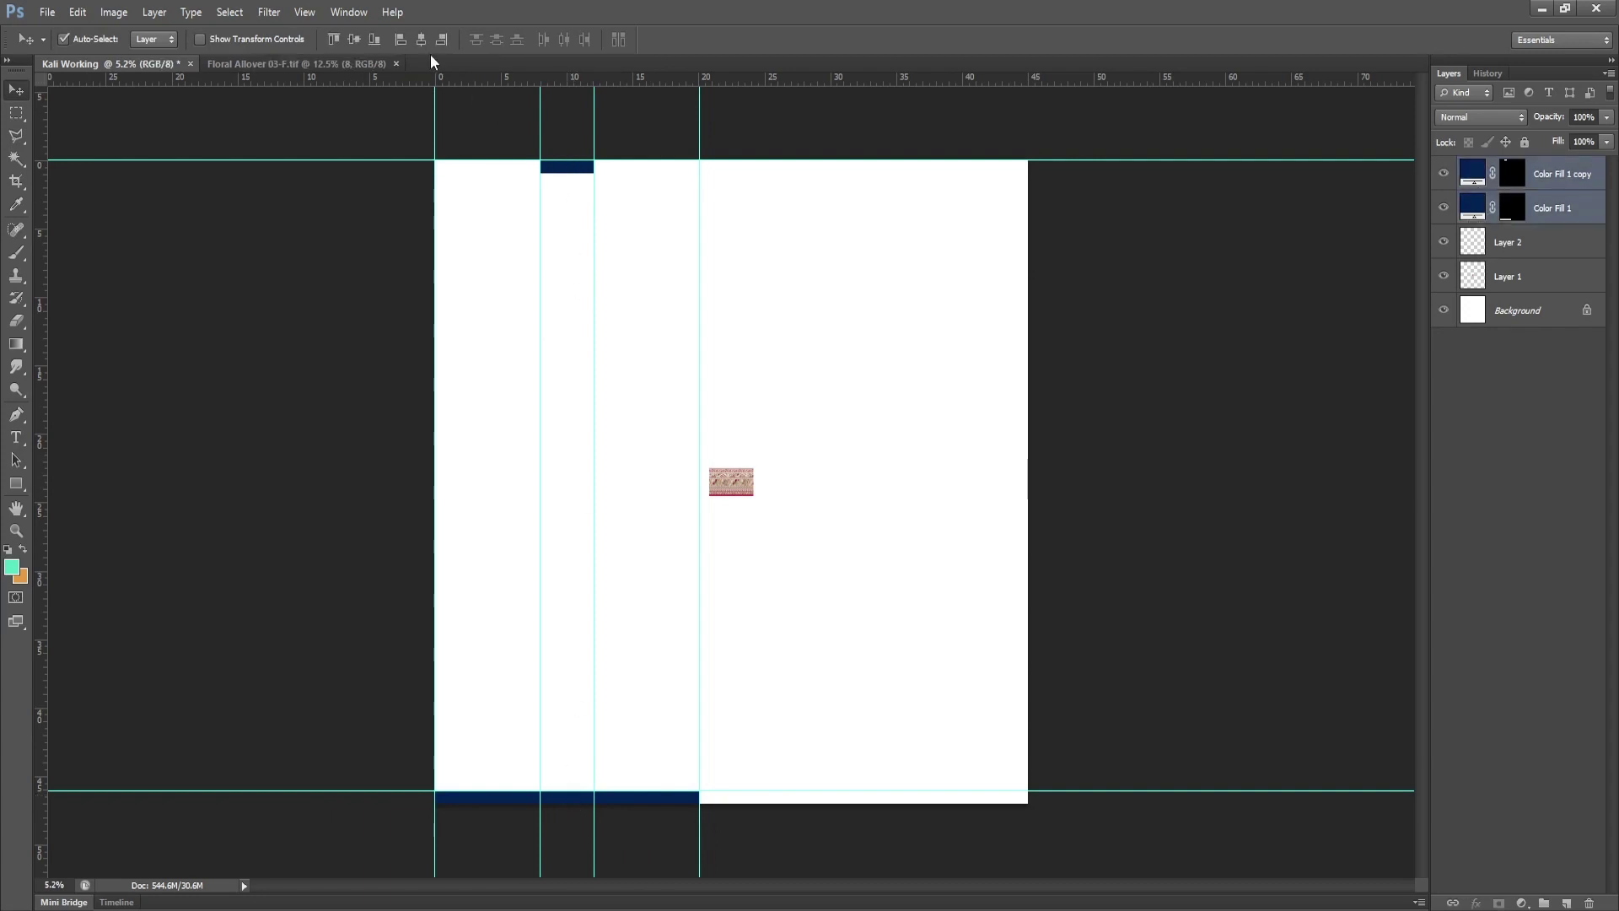
key(ctrl+t)
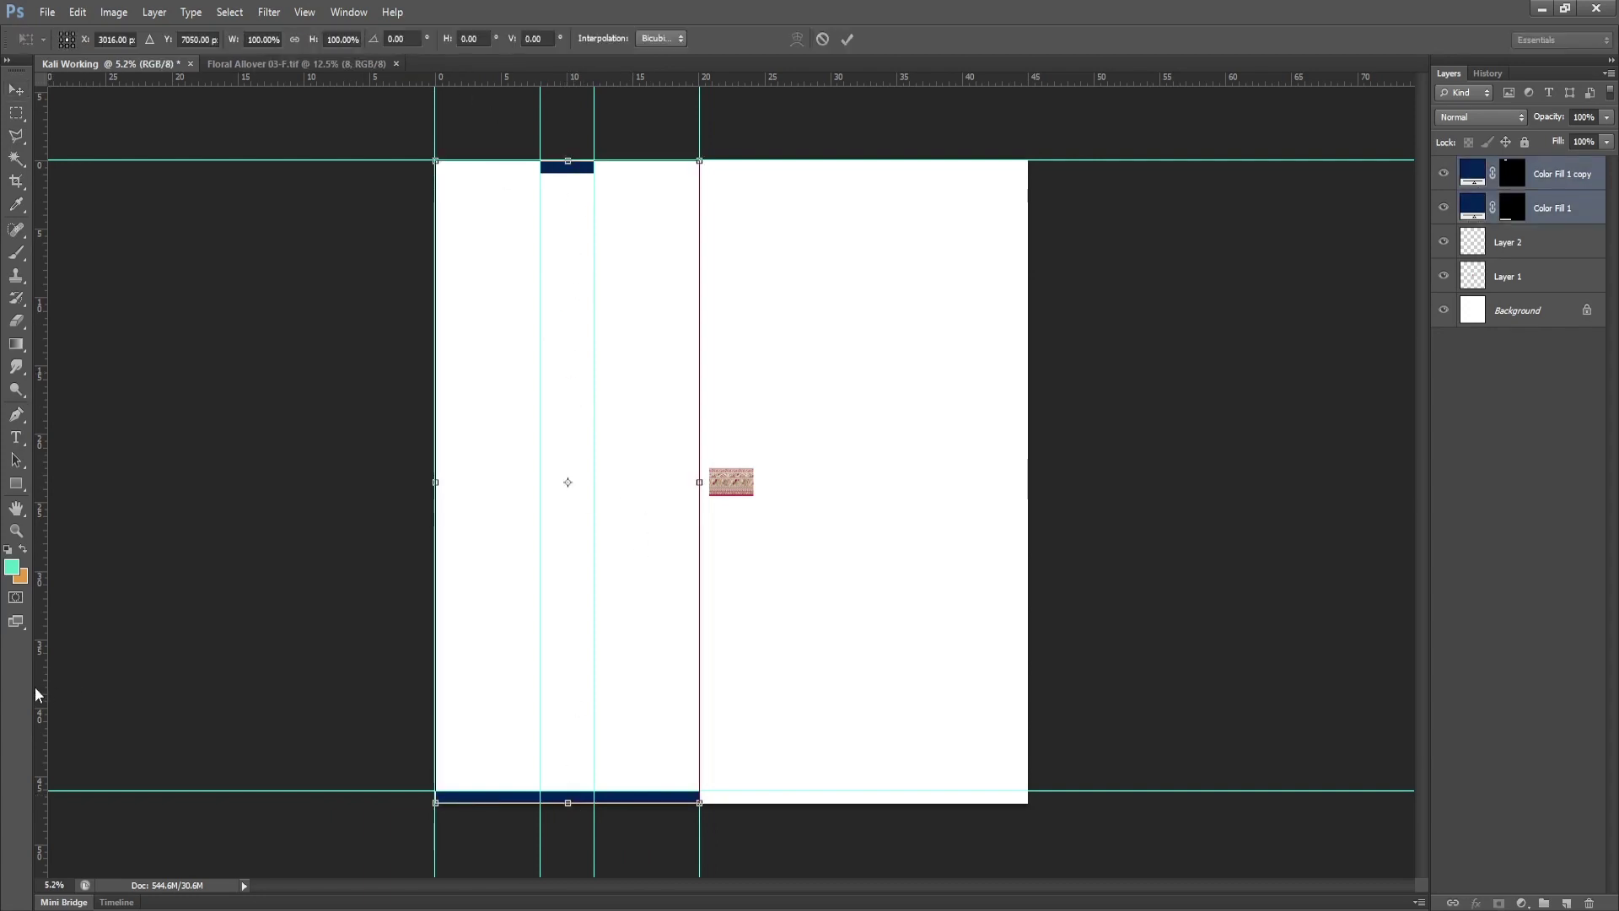
key(Return)
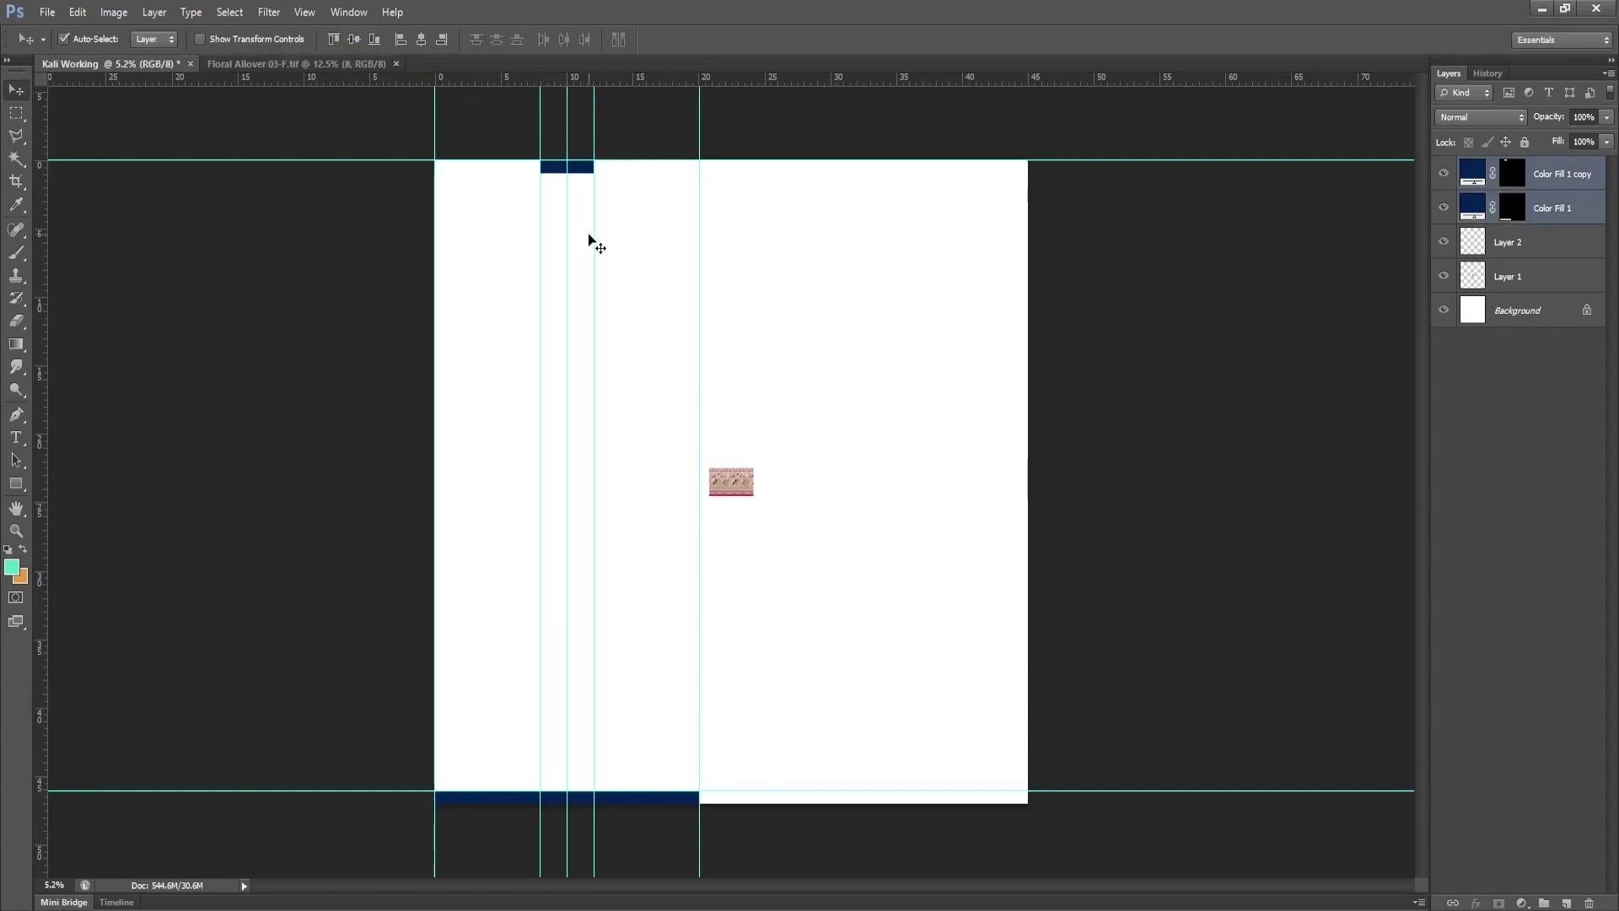
Zoom in on the top navy band and lasso a slanted half-panel shape.
key(l)
key(z)
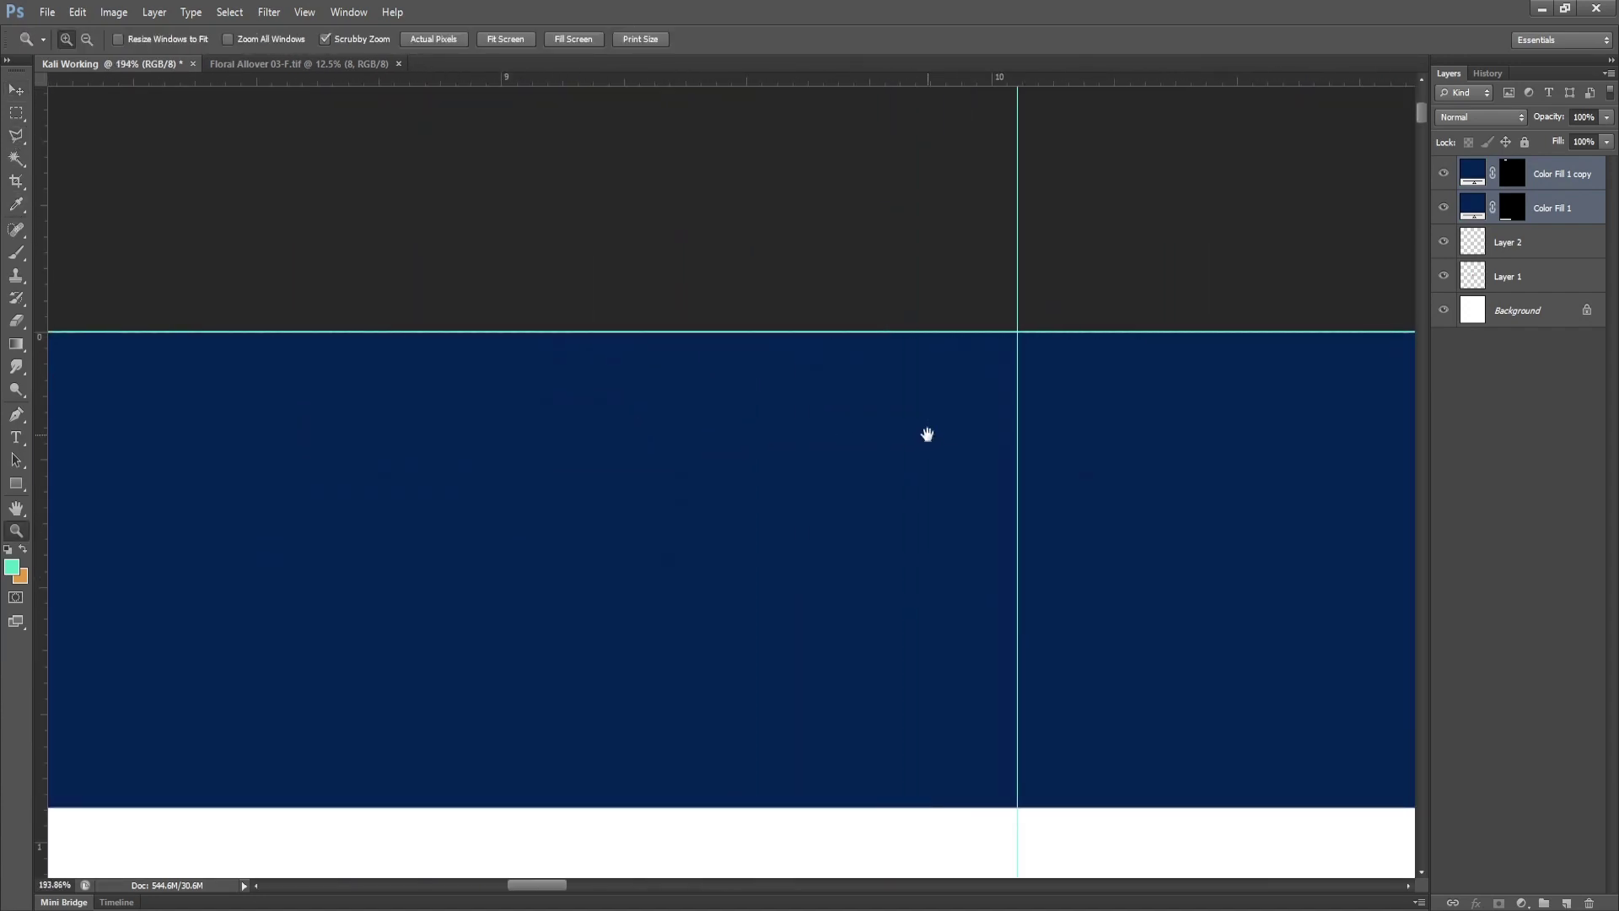
drag(576, 173, 931, 415)
key(l)
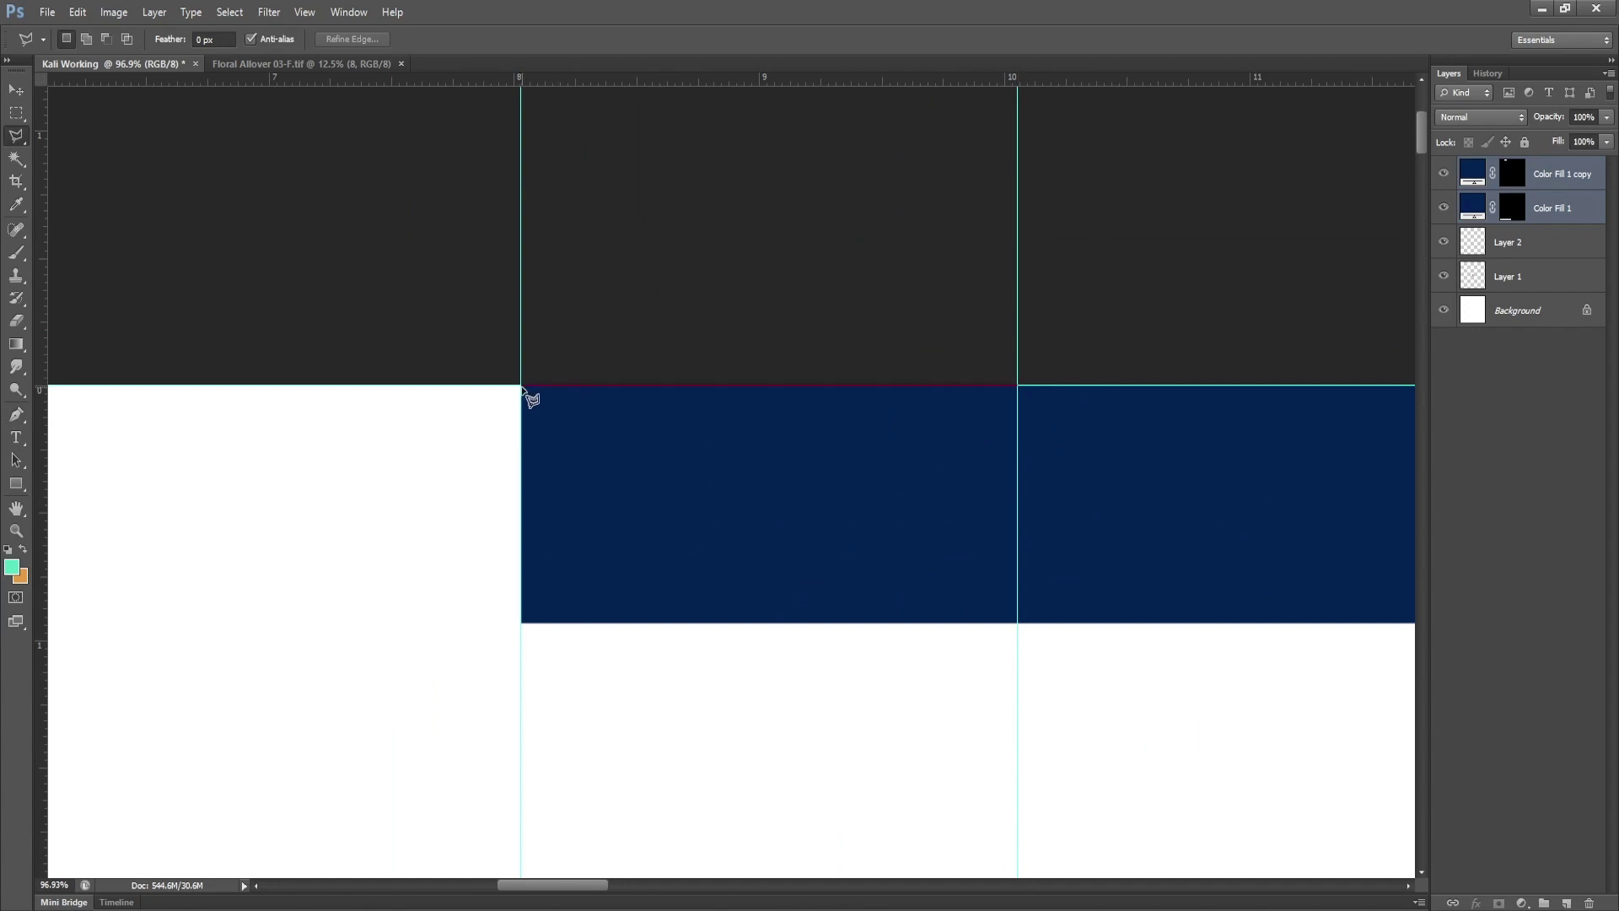
scroll(628, 487, down, 4)
scroll(641, 464, down, 4)
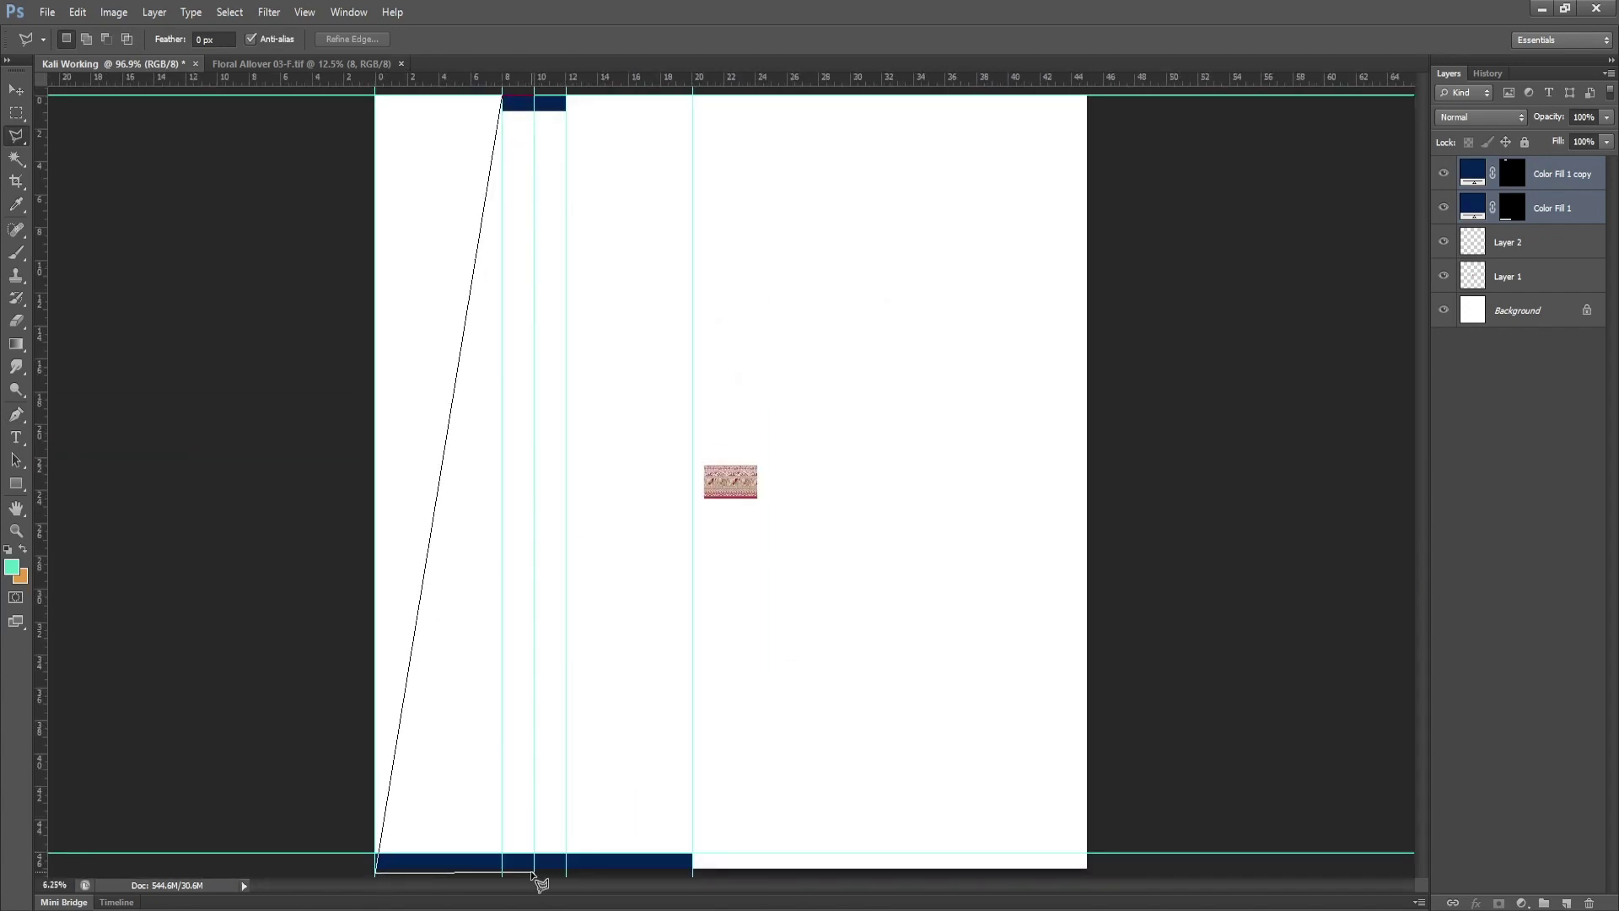
Fill the lasso selection with a mint green Solid Color layer.
click(1522, 903)
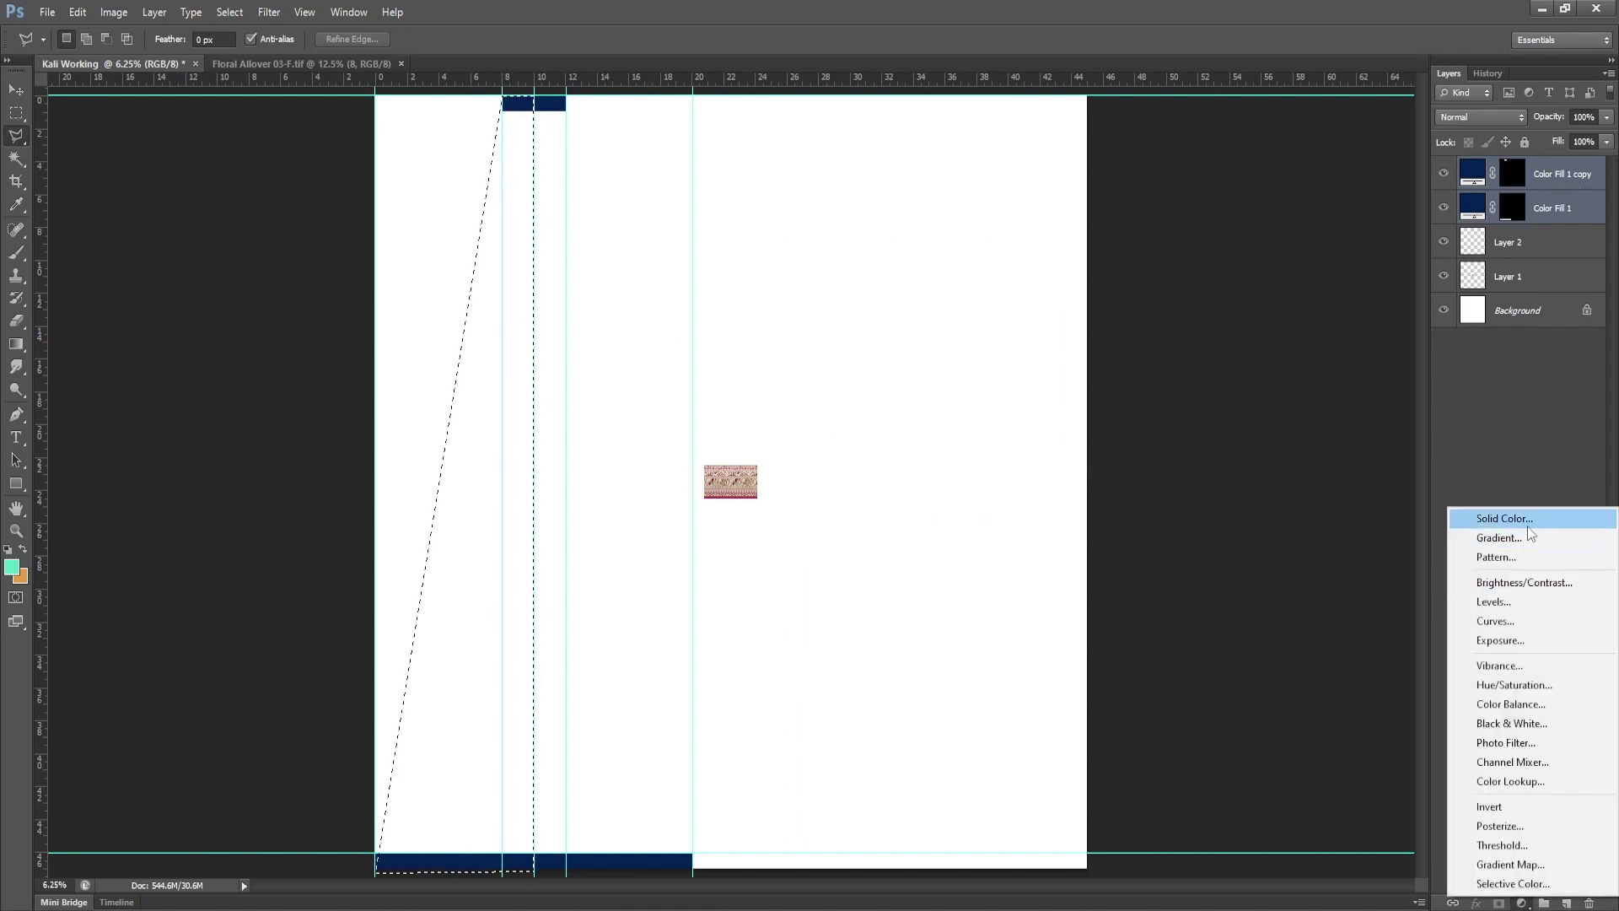
click(1484, 521)
click(1125, 204)
key(z)
scroll(600, 661, up, 1)
scroll(719, 553, up, 3)
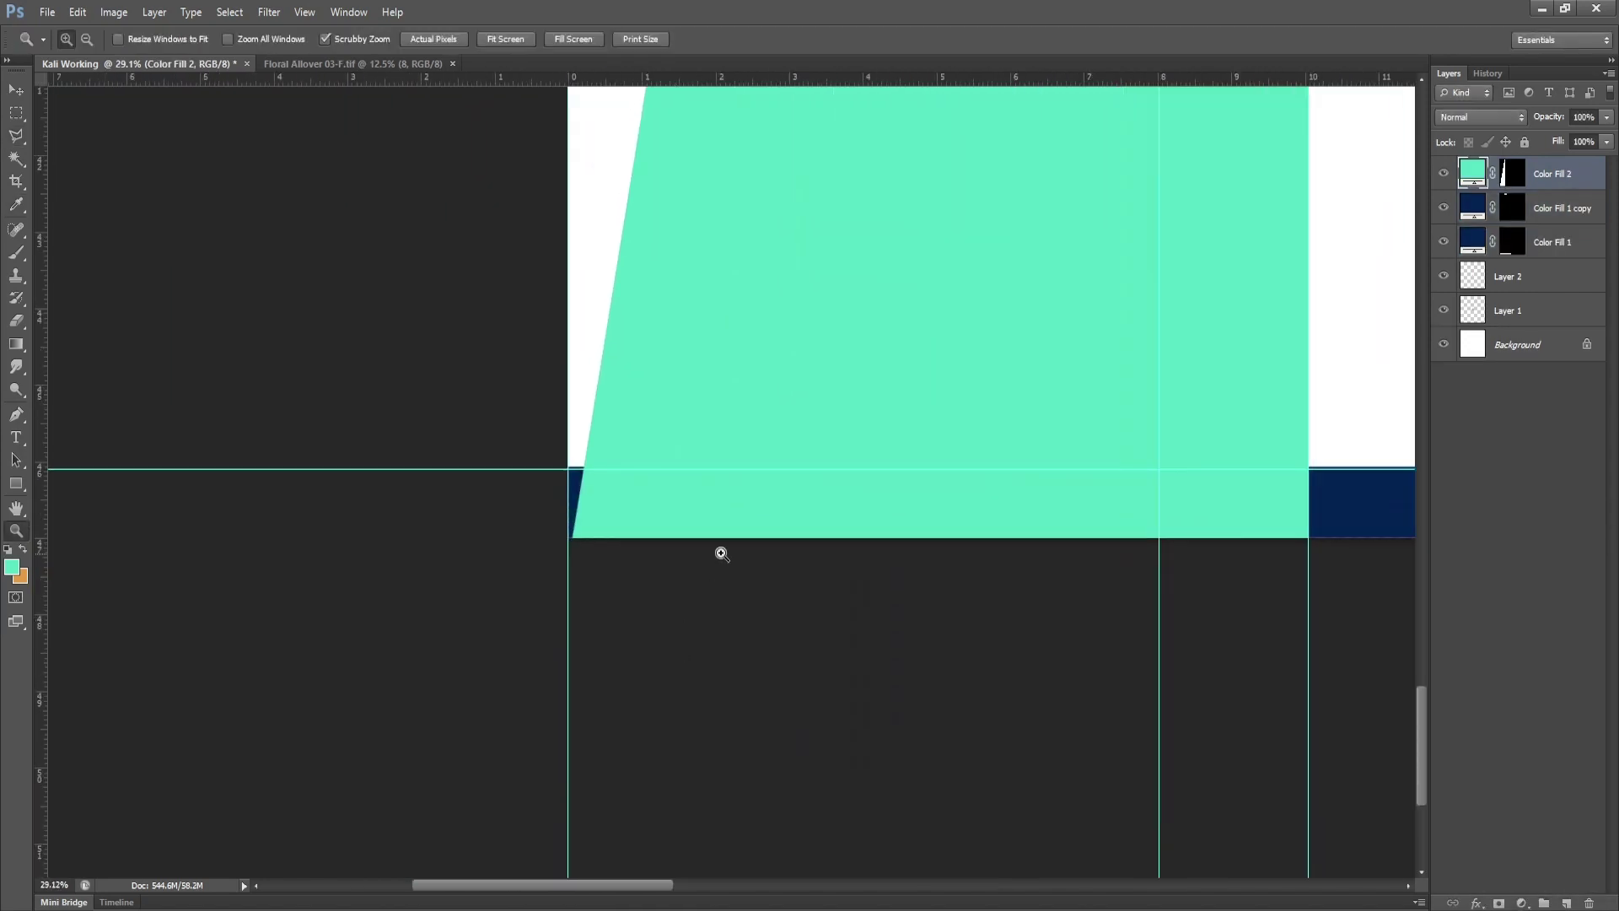
Level the mint half-shape's bottom edge with Free Transform.
key(ctrl+t)
mouse_move(939, 562)
mouse_down()
mouse_move(939, 548)
mouse_move(1175, 523)
mouse_up()
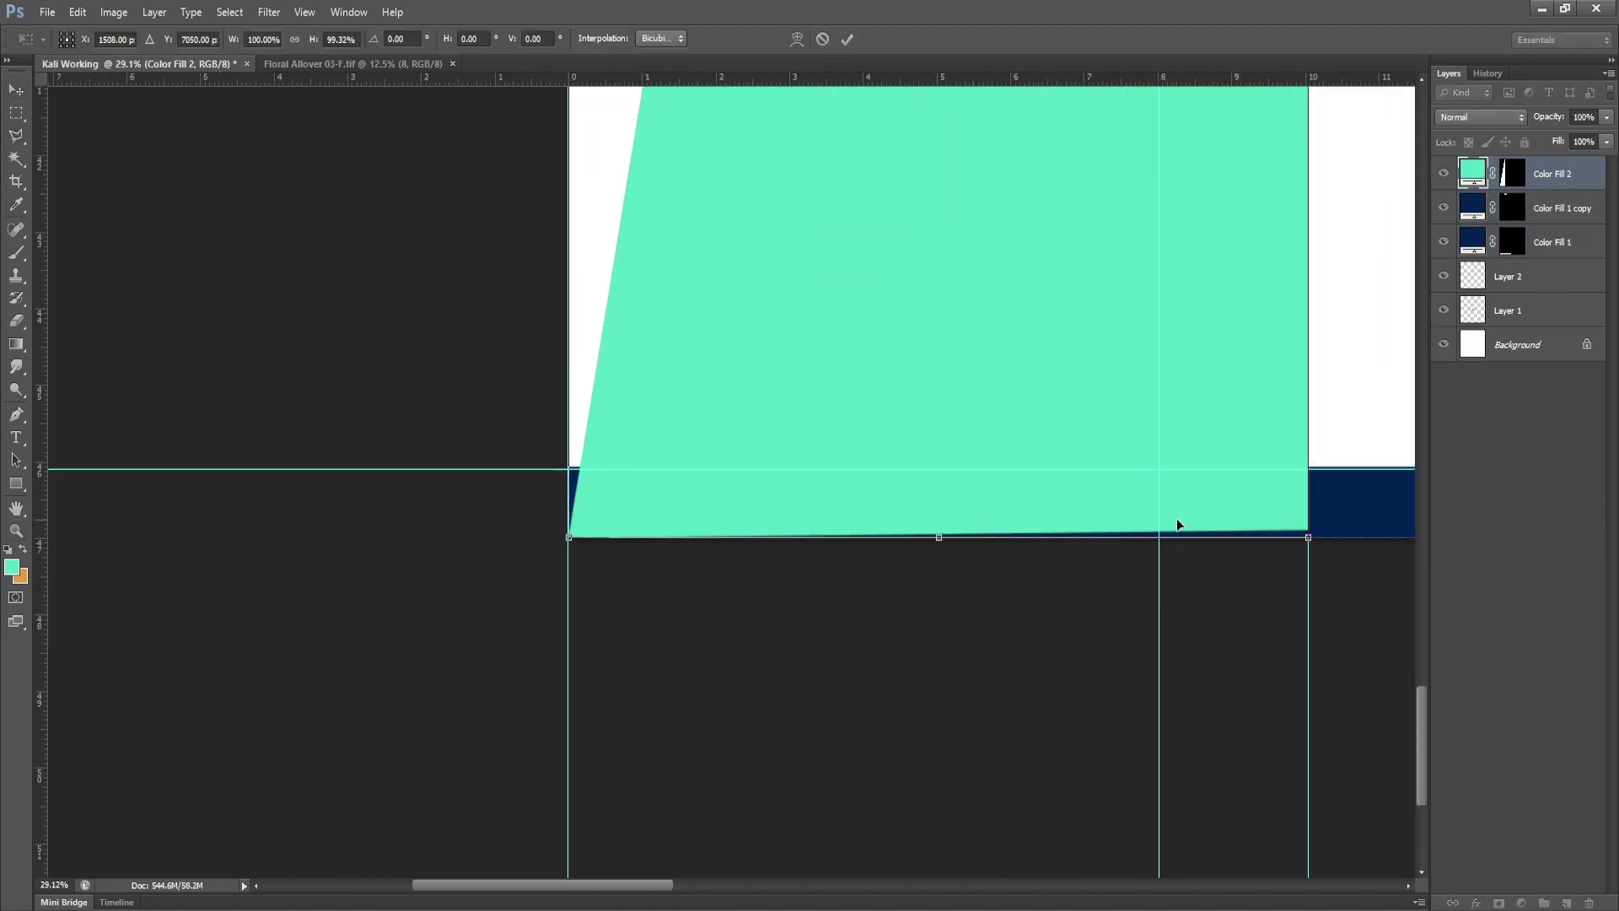
key(Return)
scroll(968, 634, up, 4)
key(ctrl+z)
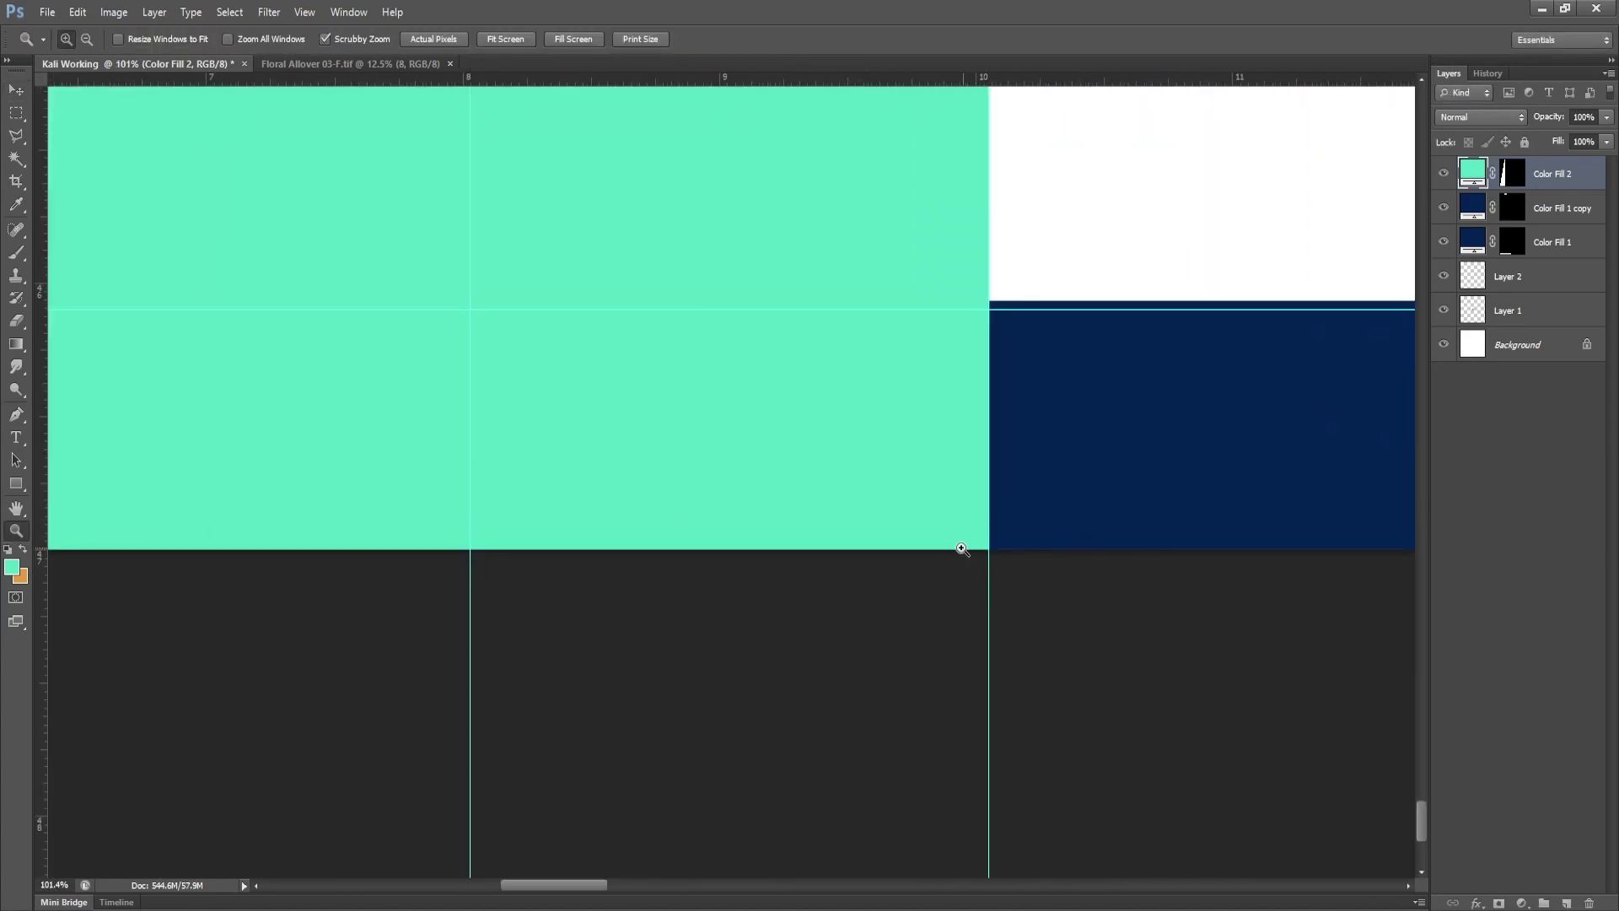
scroll(817, 448, left, 2)
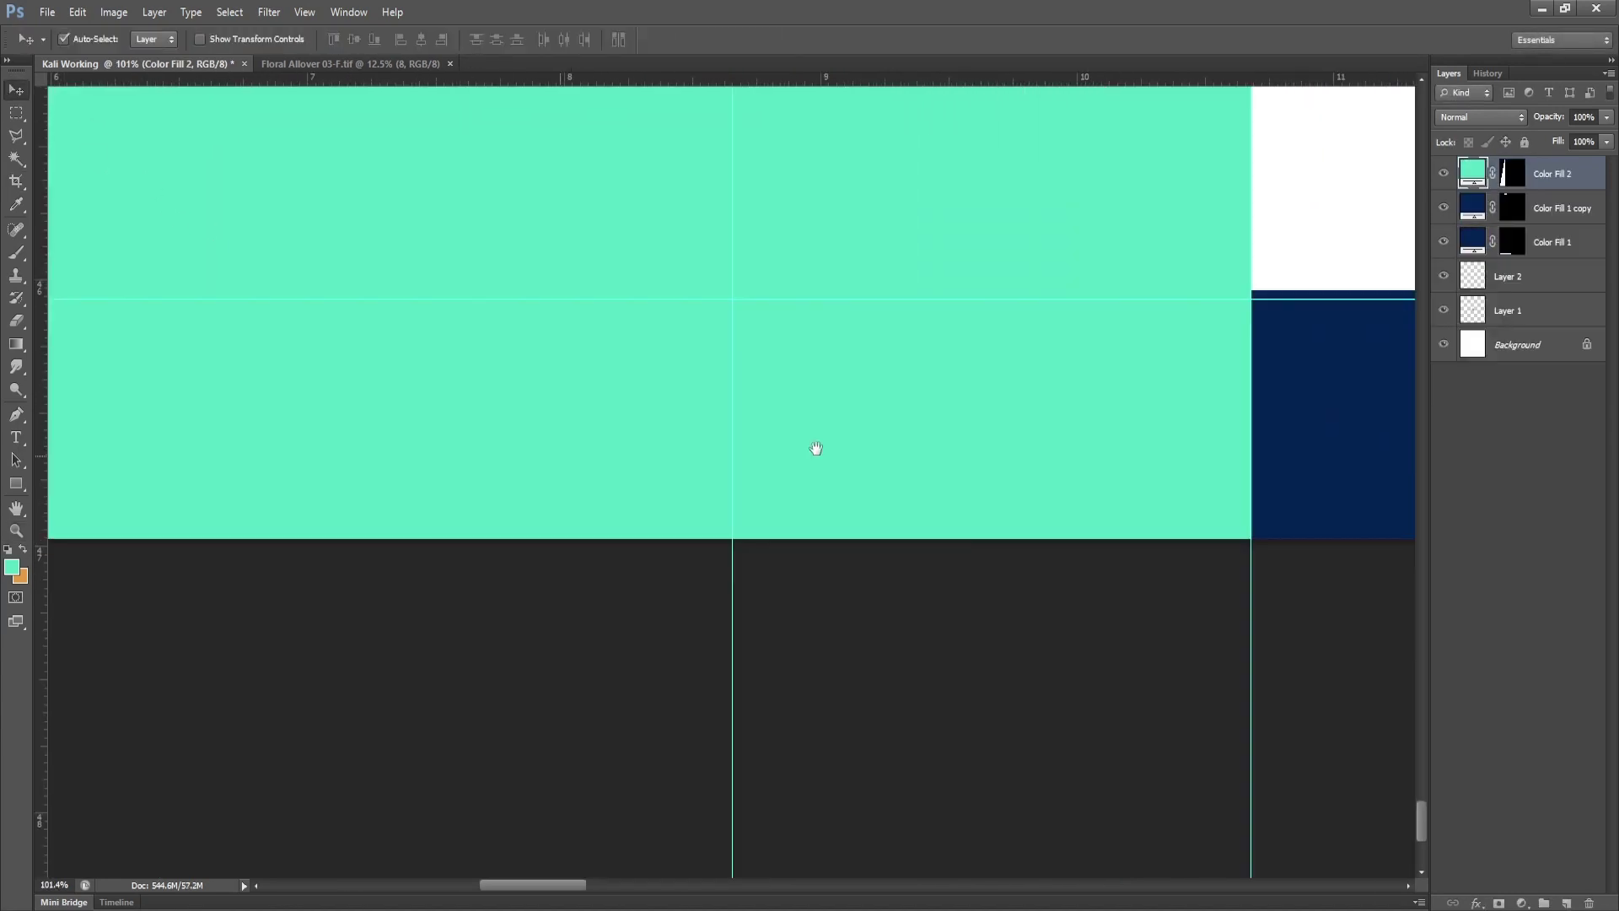
scroll(658, 468, left, 5)
scroll(658, 468, down, 3)
key(ctrl+t)
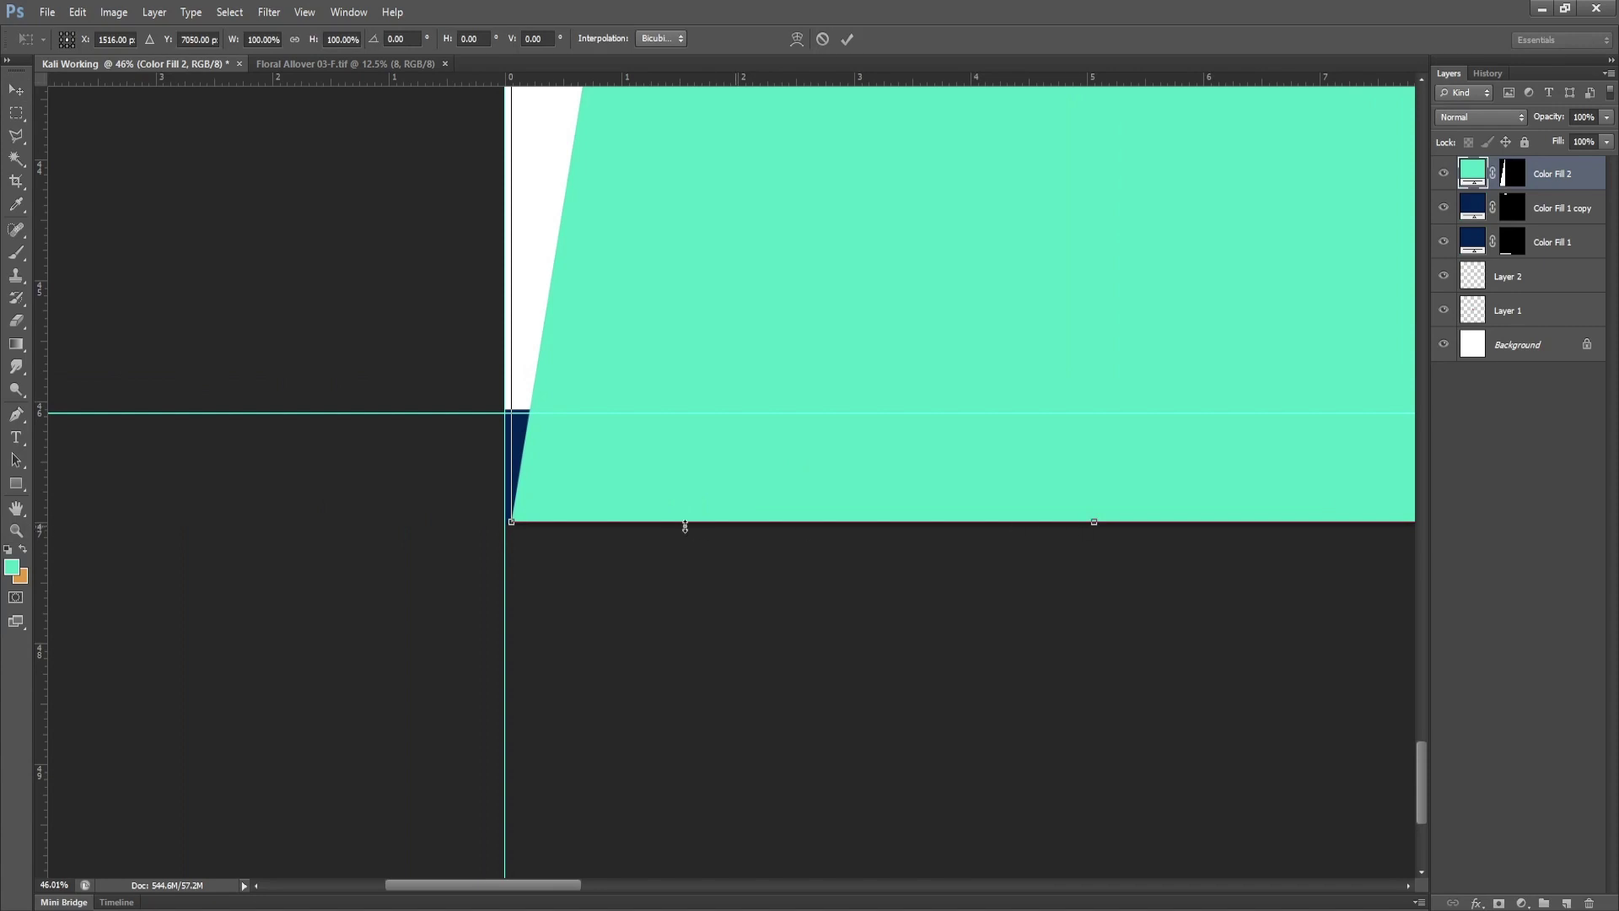
key(Return)
scroll(600, 463, down, 5)
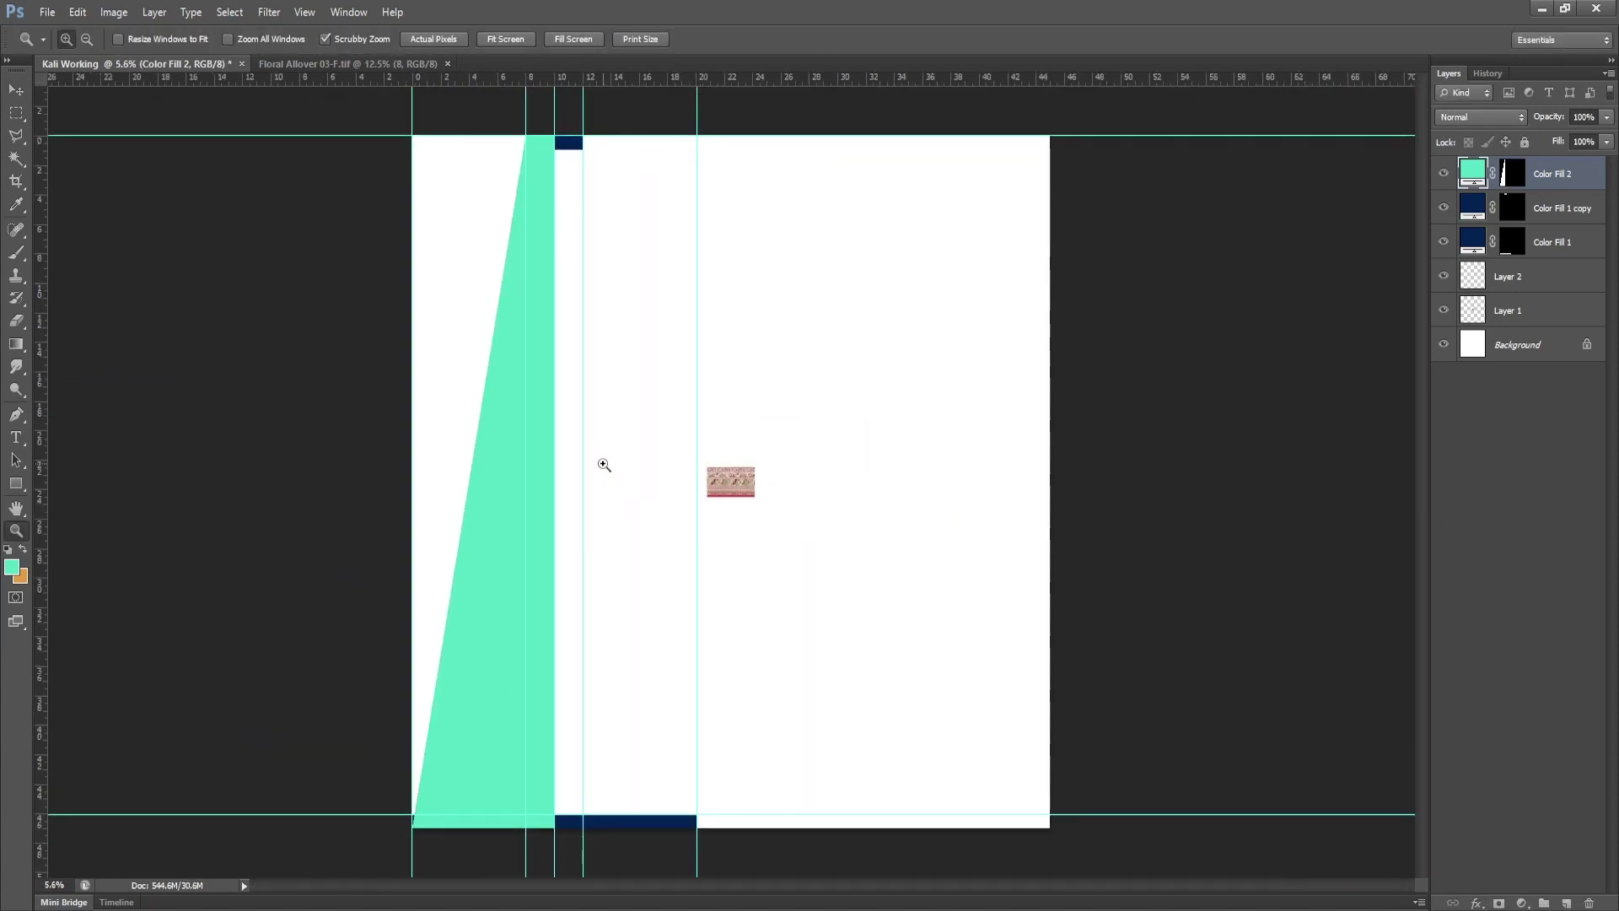
Duplicate the mint half, flip it horizontally, align the halves, and merge them into one panel.
key(ctrl+j)
key(ctrl+t)
right_click(497, 496)
click(574, 759)
drag(466, 540, 618, 539)
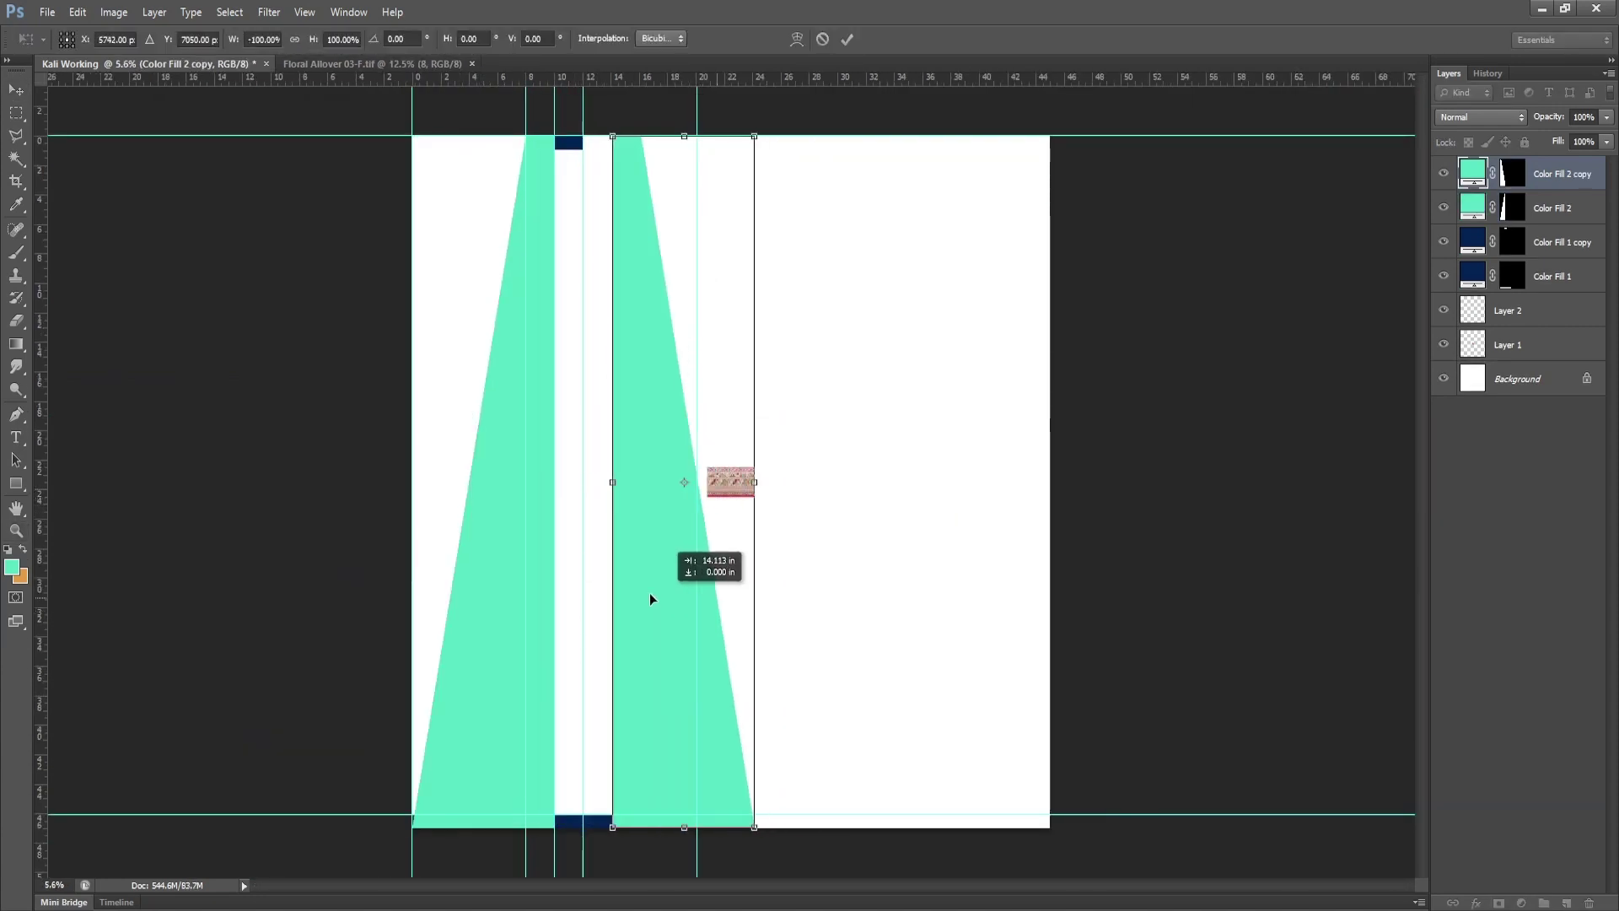
key(Return)
scroll(618, 540, up, 10)
scroll(791, 508, up, 2)
drag(958, 495, 767, 493)
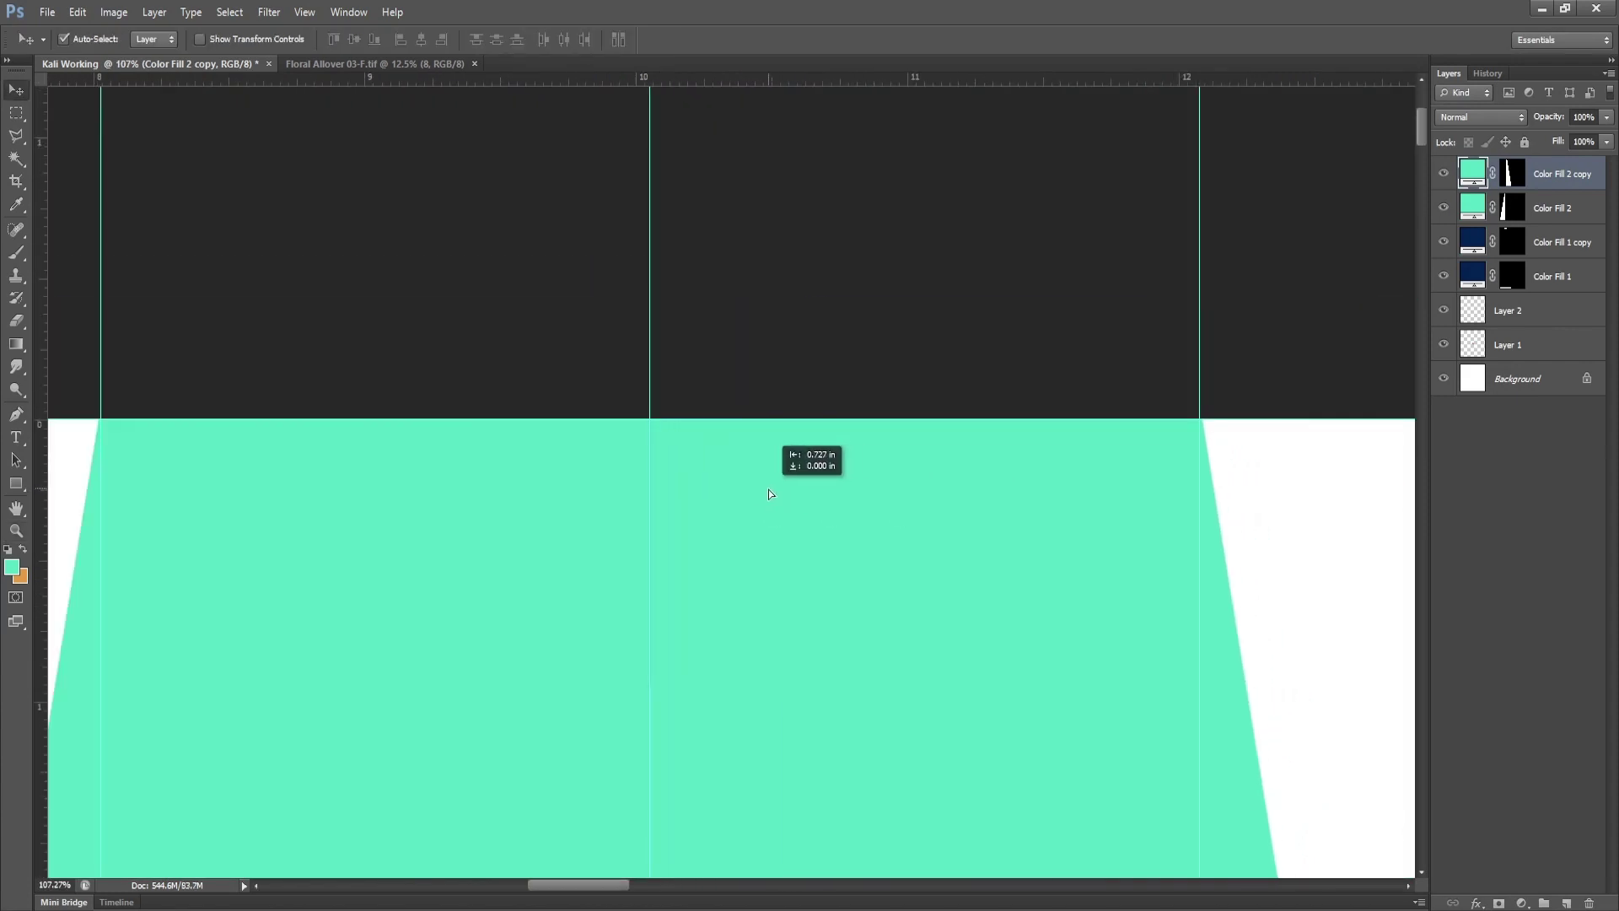
key(ctrl+e)
Hide the merged mint panel and the navy band layers.
scroll(698, 433, down, 5)
scroll(785, 409, down, 2)
scroll(670, 644, down, 2)
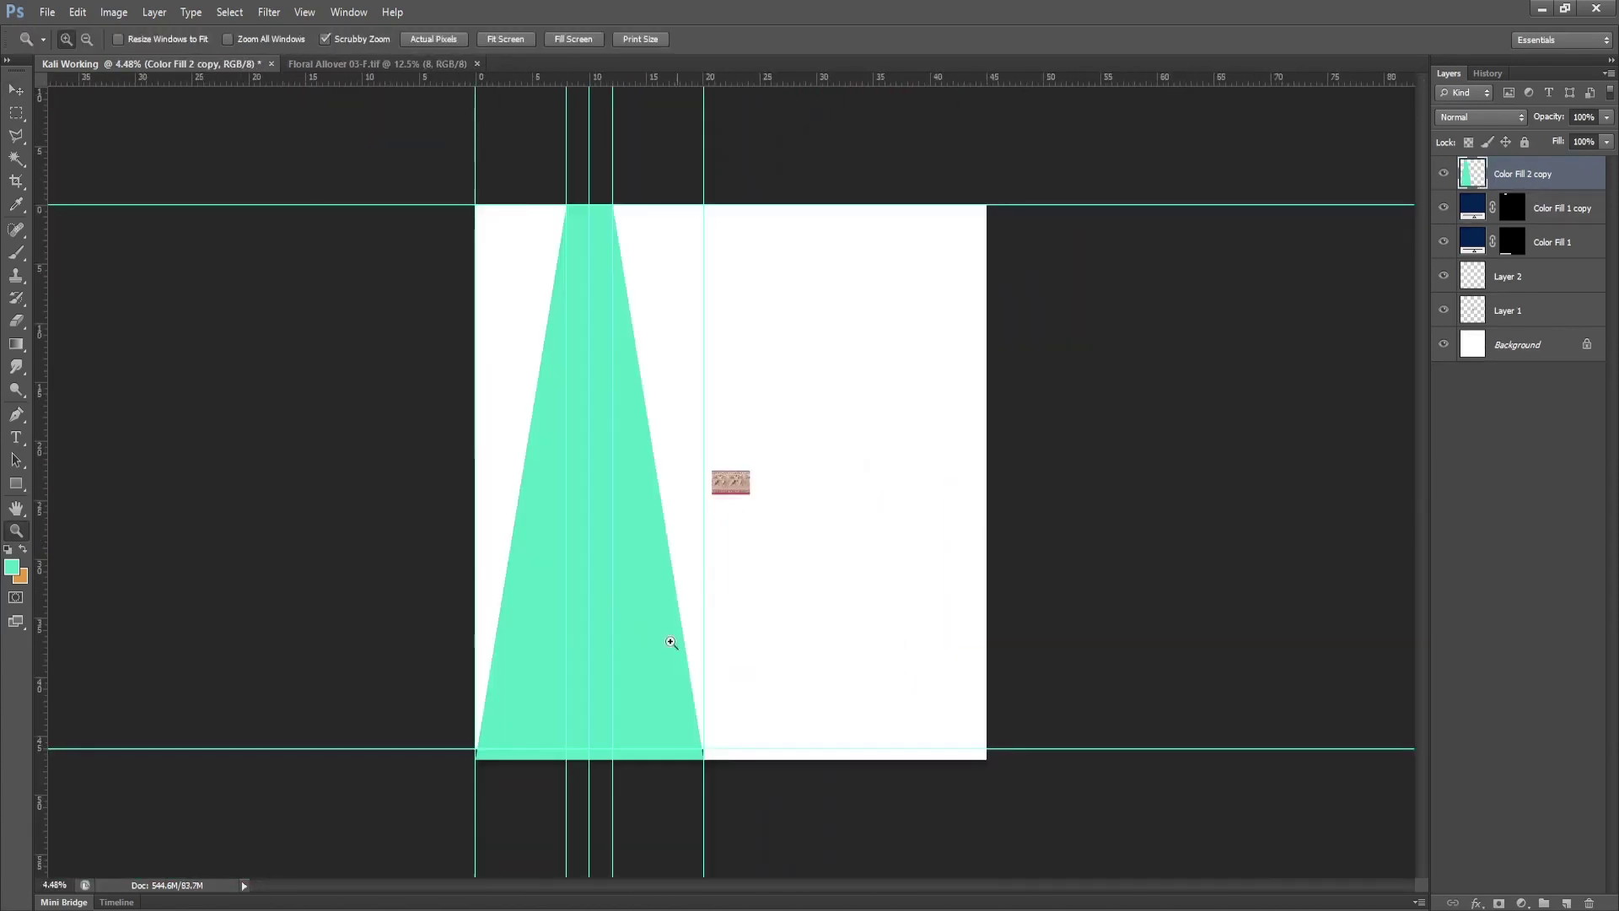
click(1443, 173)
click(1535, 207)
Delete the Color Fill 1 navy layers and move the mint panel below the border layers.
shift+click(1536, 244)
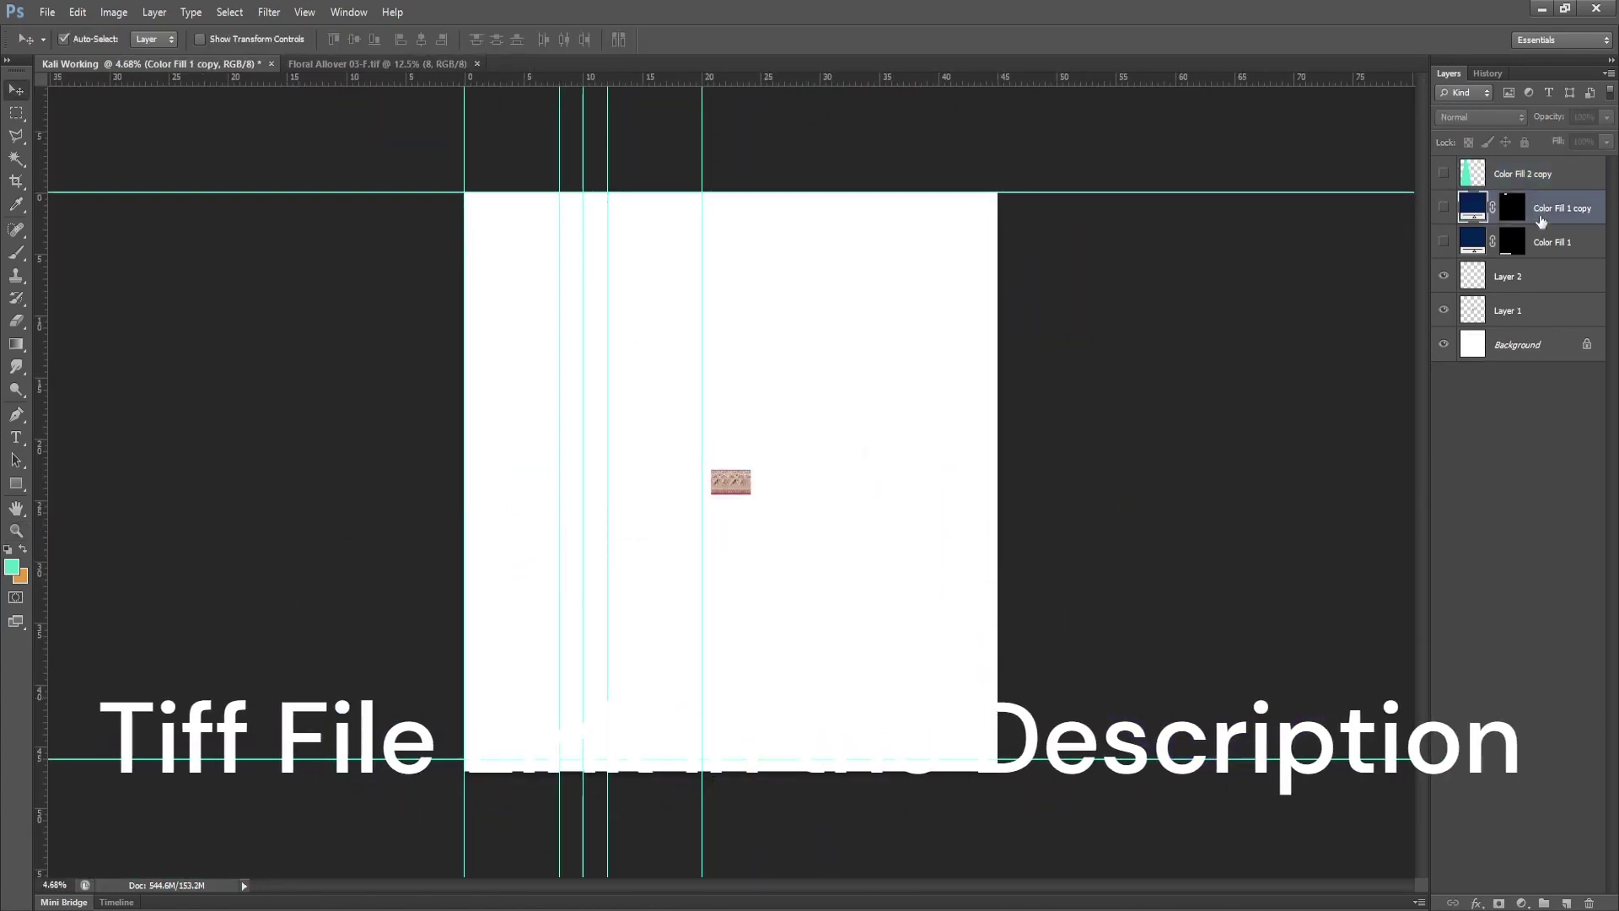
key(Delete)
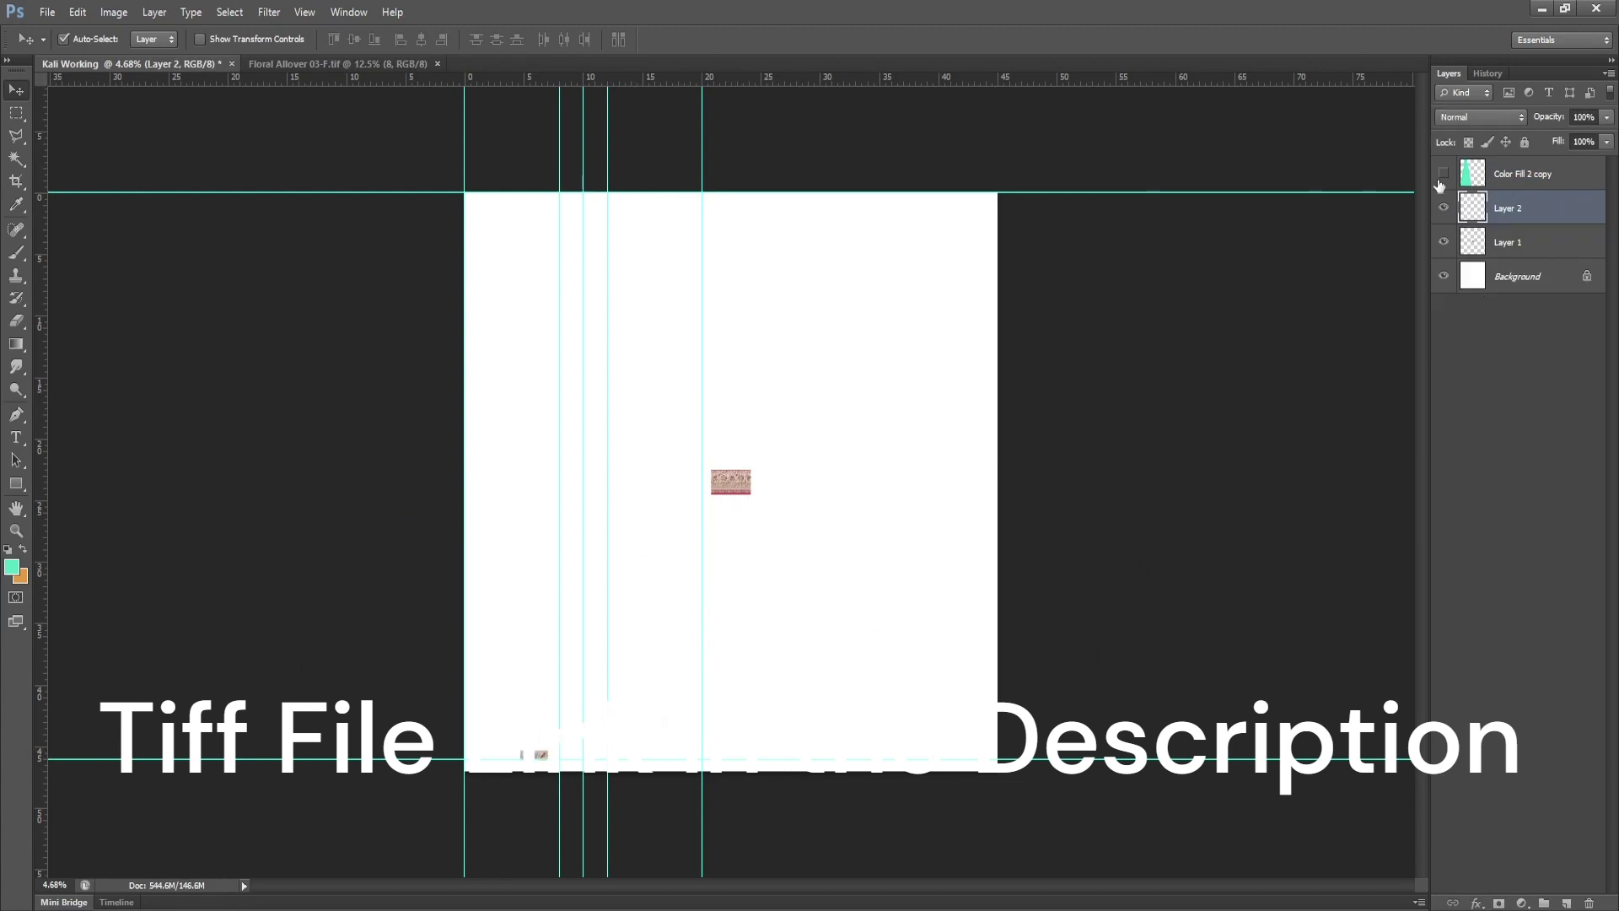
click(1443, 173)
scroll(596, 787, up, 2)
scroll(781, 634, up, 2)
click(781, 634)
key(ctrl+bracketleft)
key(ctrl+bracketleft)
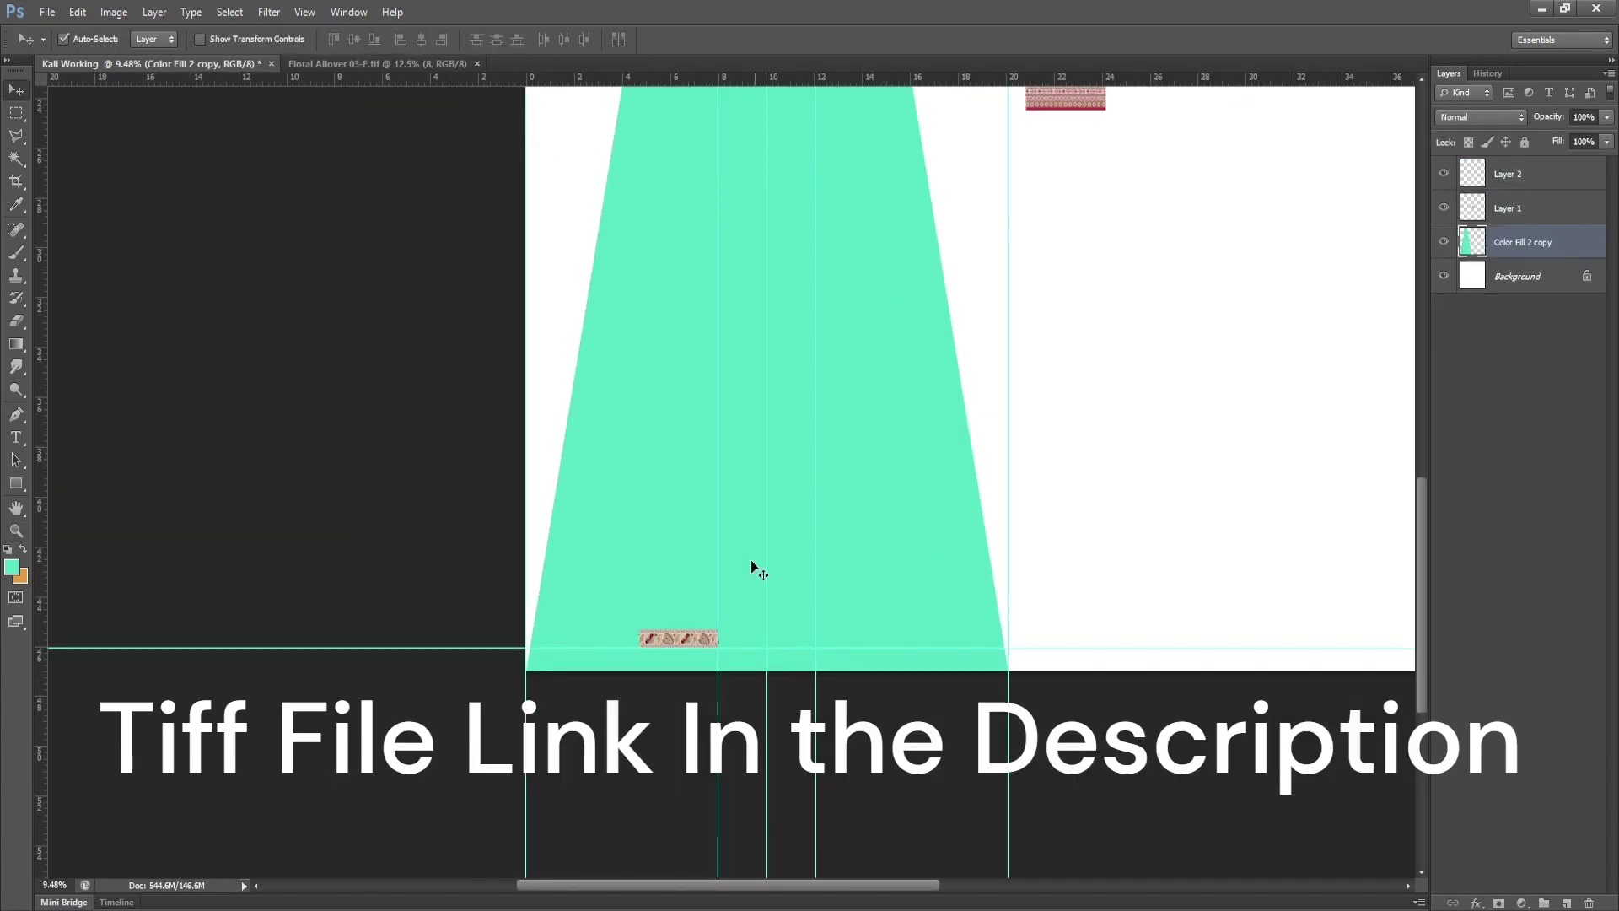
Enlarge the paisley border layer to about 374%.
click(692, 636)
key(ctrl+t)
mouse_move(718, 630)
mouse_down()
mouse_move(924, 557)
mouse_move(886, 589)
mouse_up()
key(Return)
key(z)
mouse_move(618, 654)
mouse_down()
mouse_move(793, 582)
mouse_move(316, 554)
mouse_up()
Place a duplicate paisley border to the right of the original along the hem.
key(v)
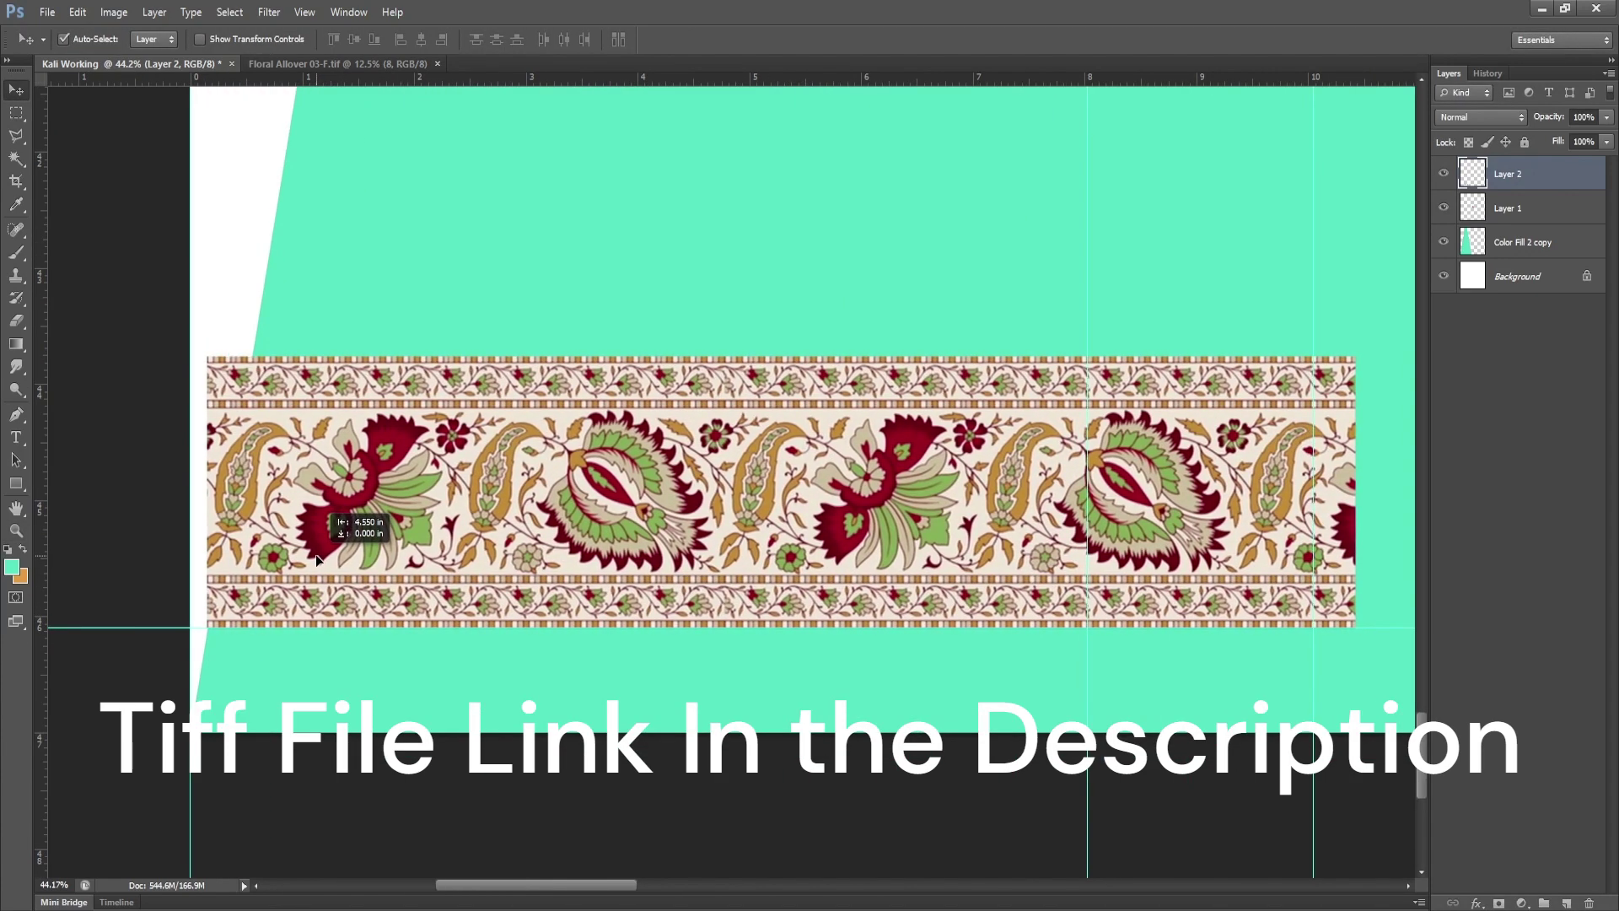
key(z)
drag(354, 686, 654, 567)
mouse_move(713, 452)
mouse_down()
mouse_move(833, 474)
mouse_move(759, 474)
mouse_up()
key(v)
drag(462, 523, 911, 523)
key(z)
drag(844, 667, 873, 668)
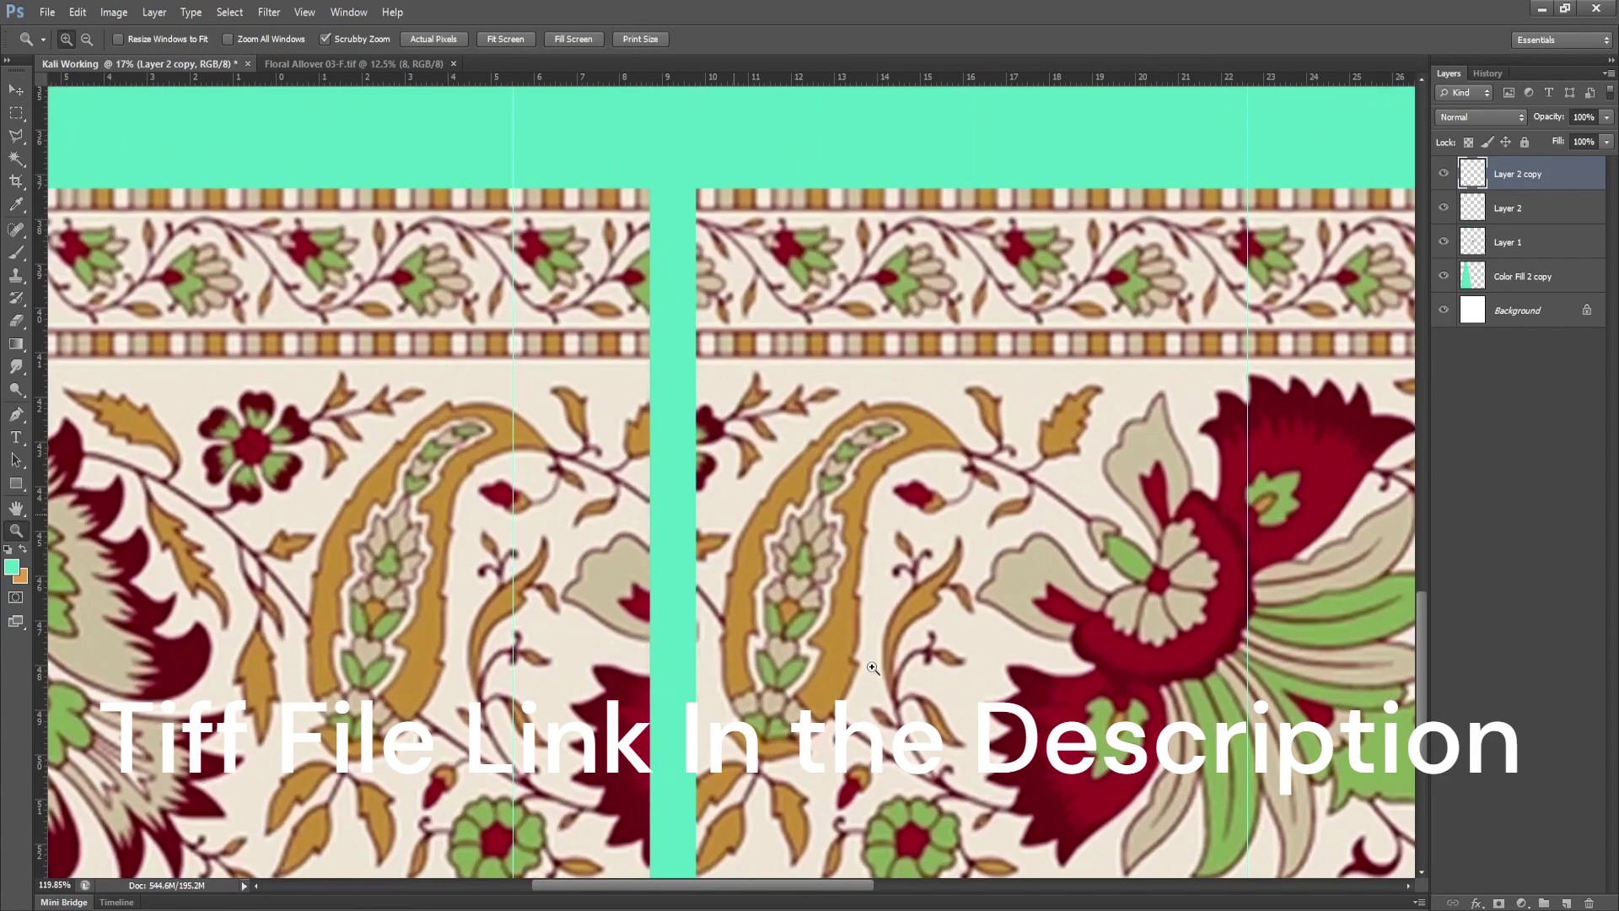
key(v)
drag(1004, 572, 969, 572)
Slide the right border copy to match the pattern and delete the misaligned copy.
scroll(969, 572, down, 5)
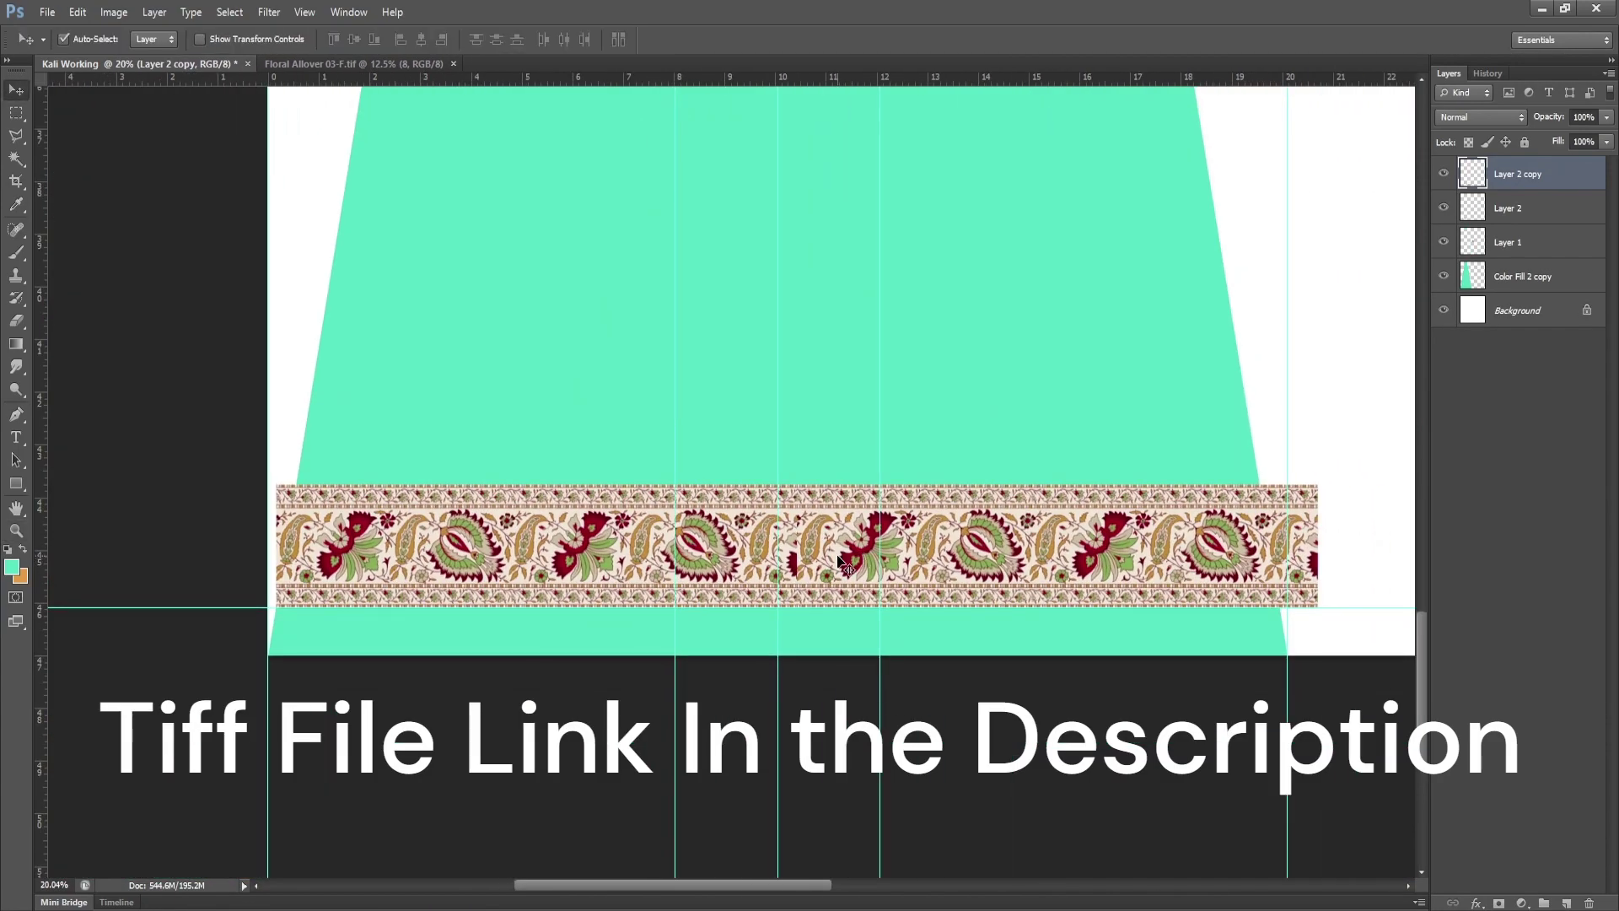
key(z)
drag(797, 563, 851, 563)
key(v)
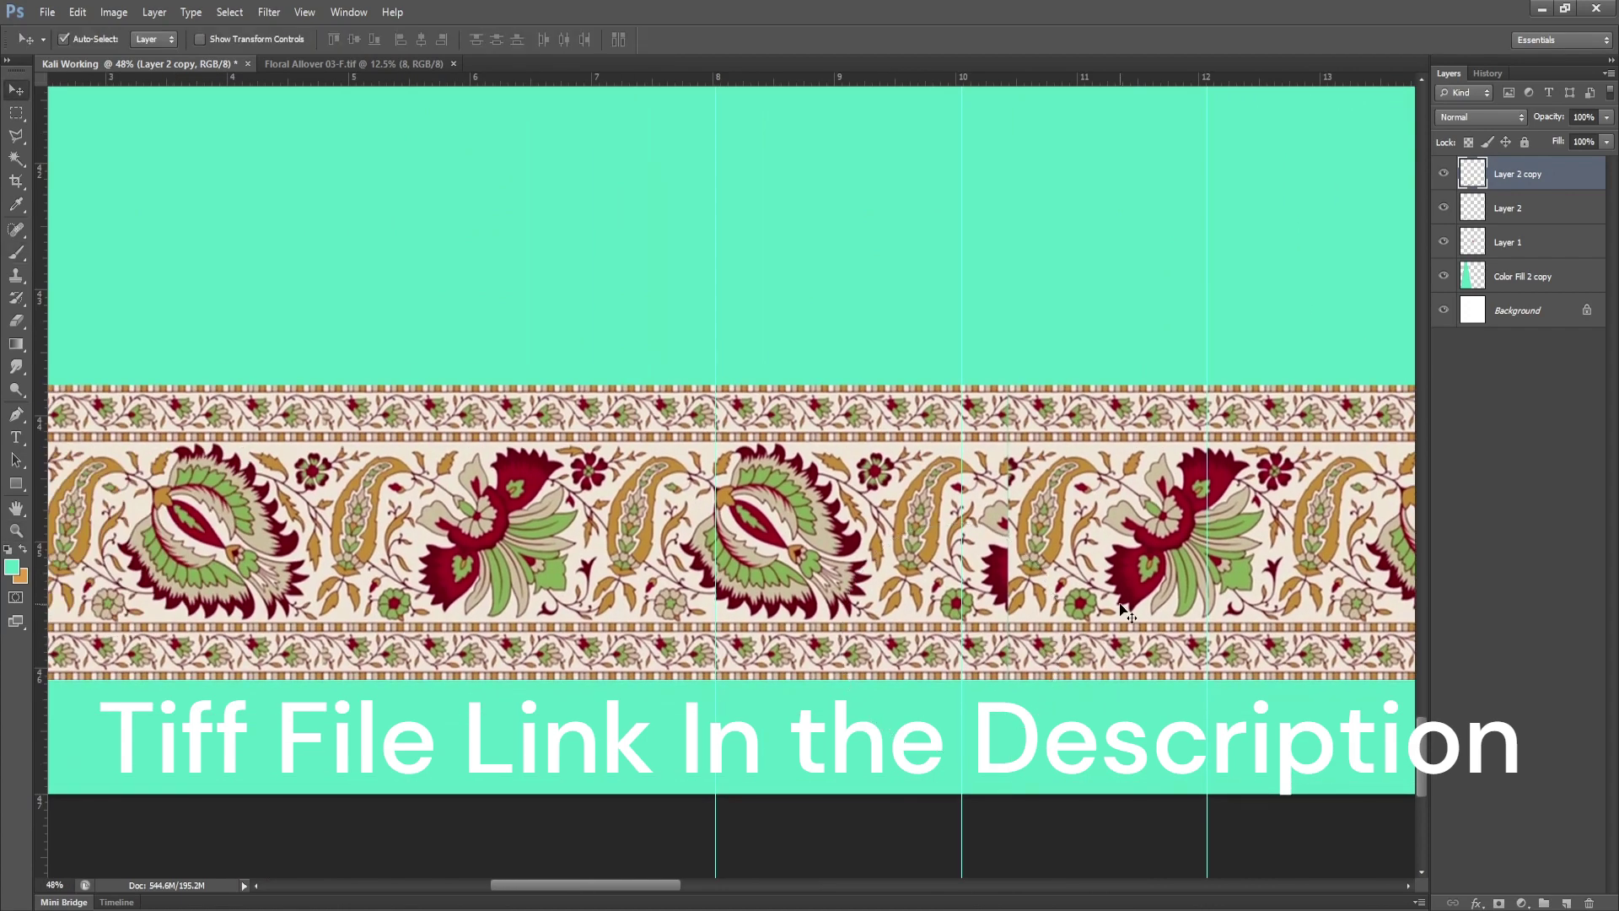
drag(1119, 604, 1006, 604)
click(679, 514)
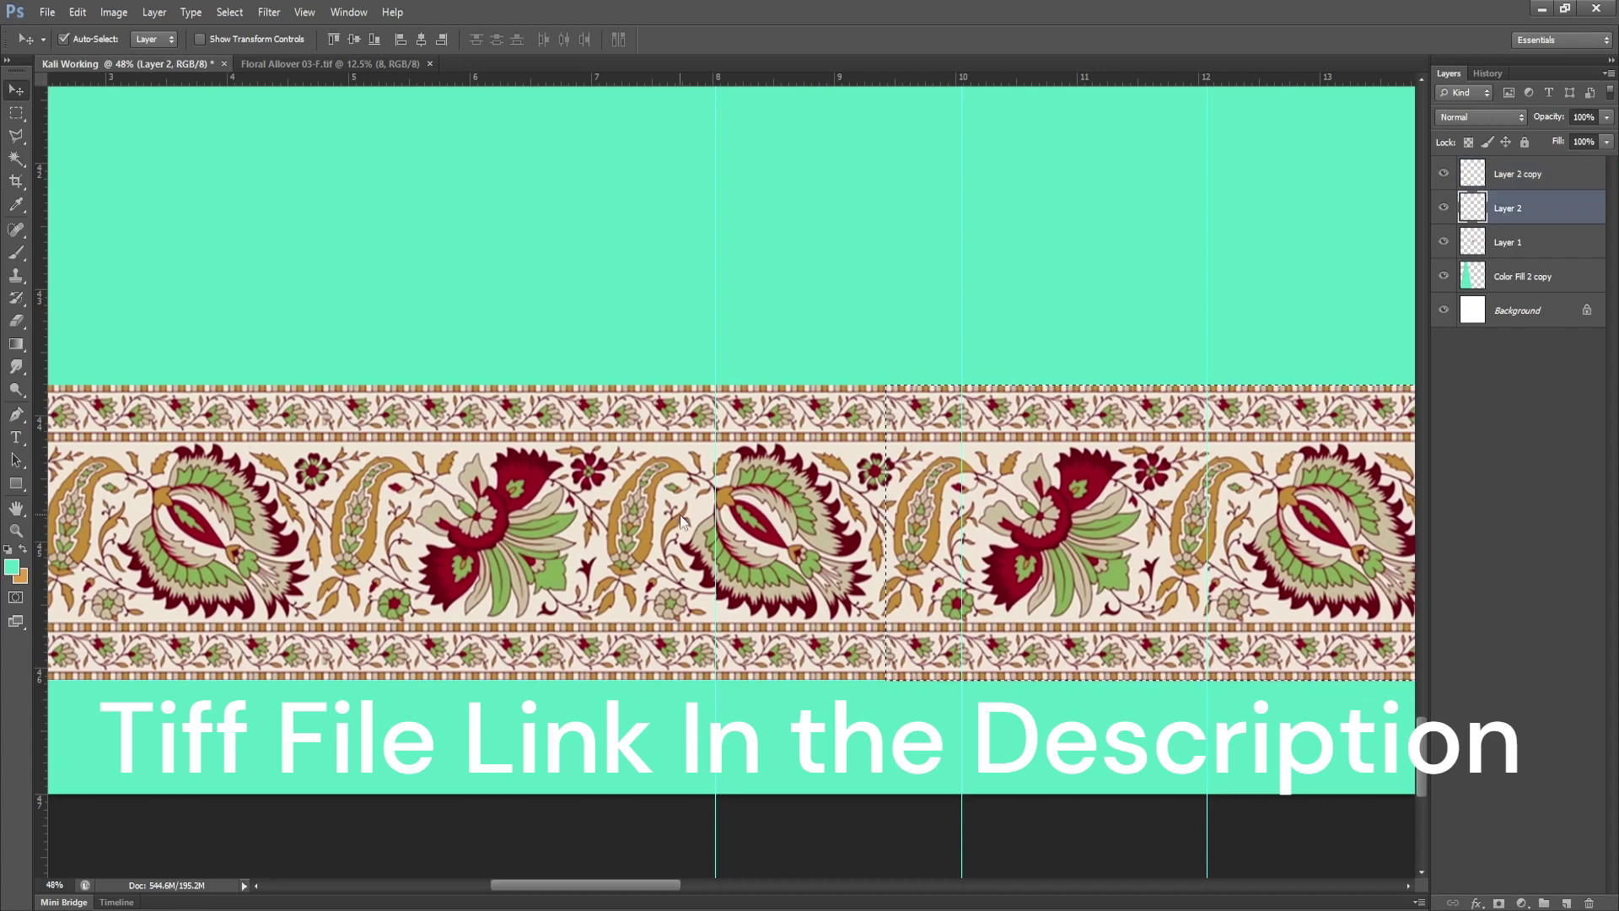
key(Delete)
key(z)
drag(997, 523, 843, 523)
Duplicate the paisley border, line up the copy's pattern, and merge both pieces into one.
key(v)
drag(557, 539, 877, 553)
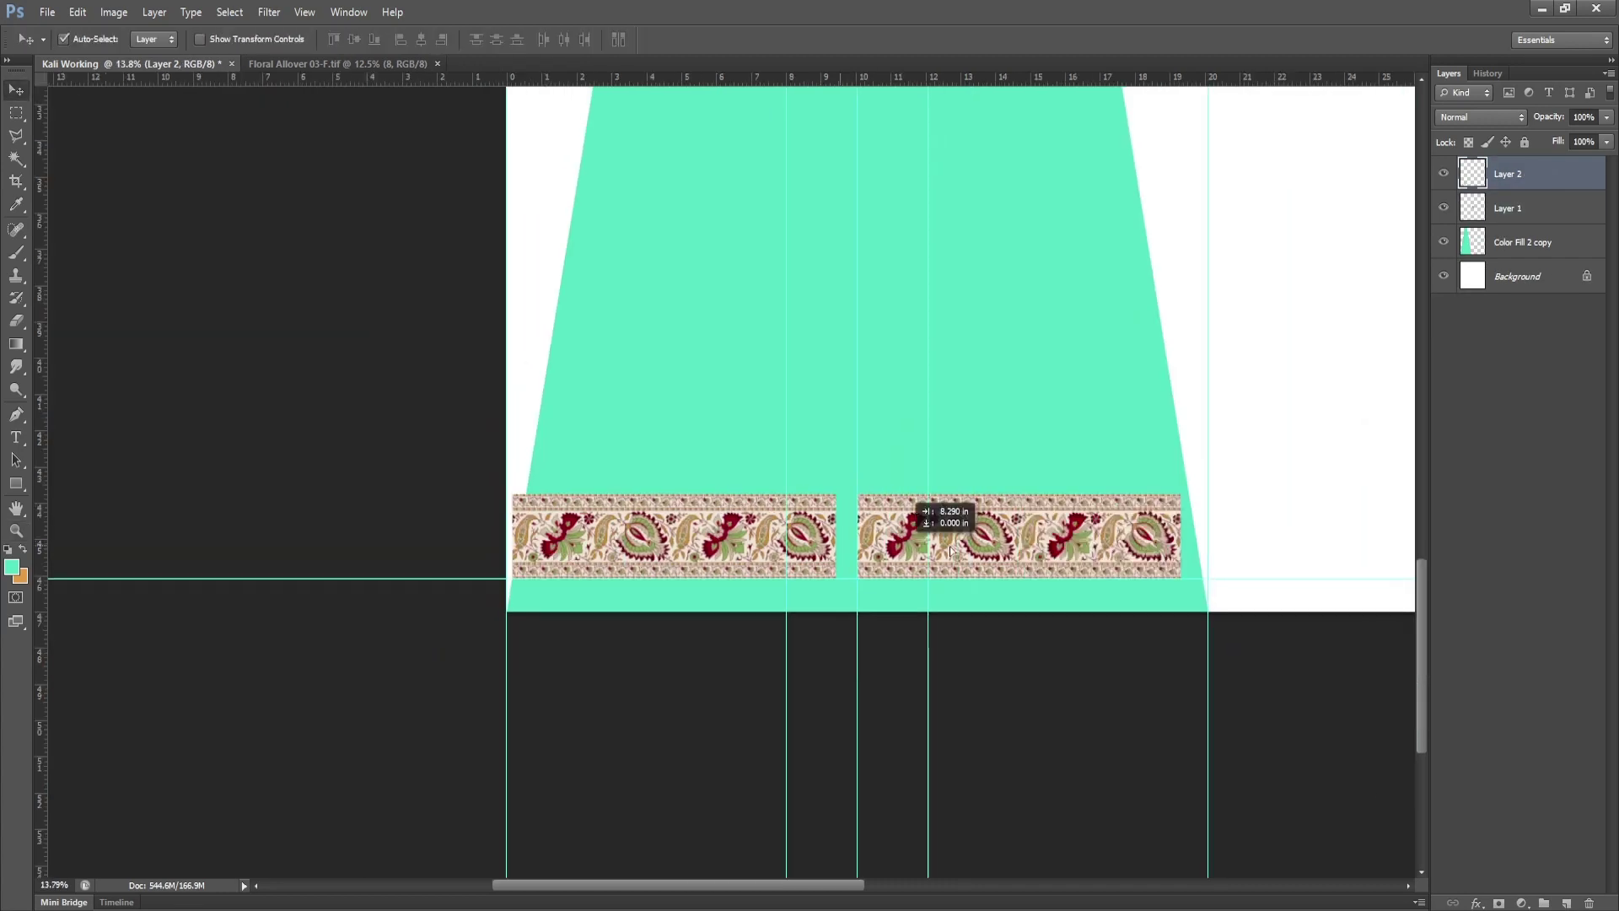
key(ctrl+j)
scroll(883, 556, up, 5)
drag(1038, 556, 970, 599)
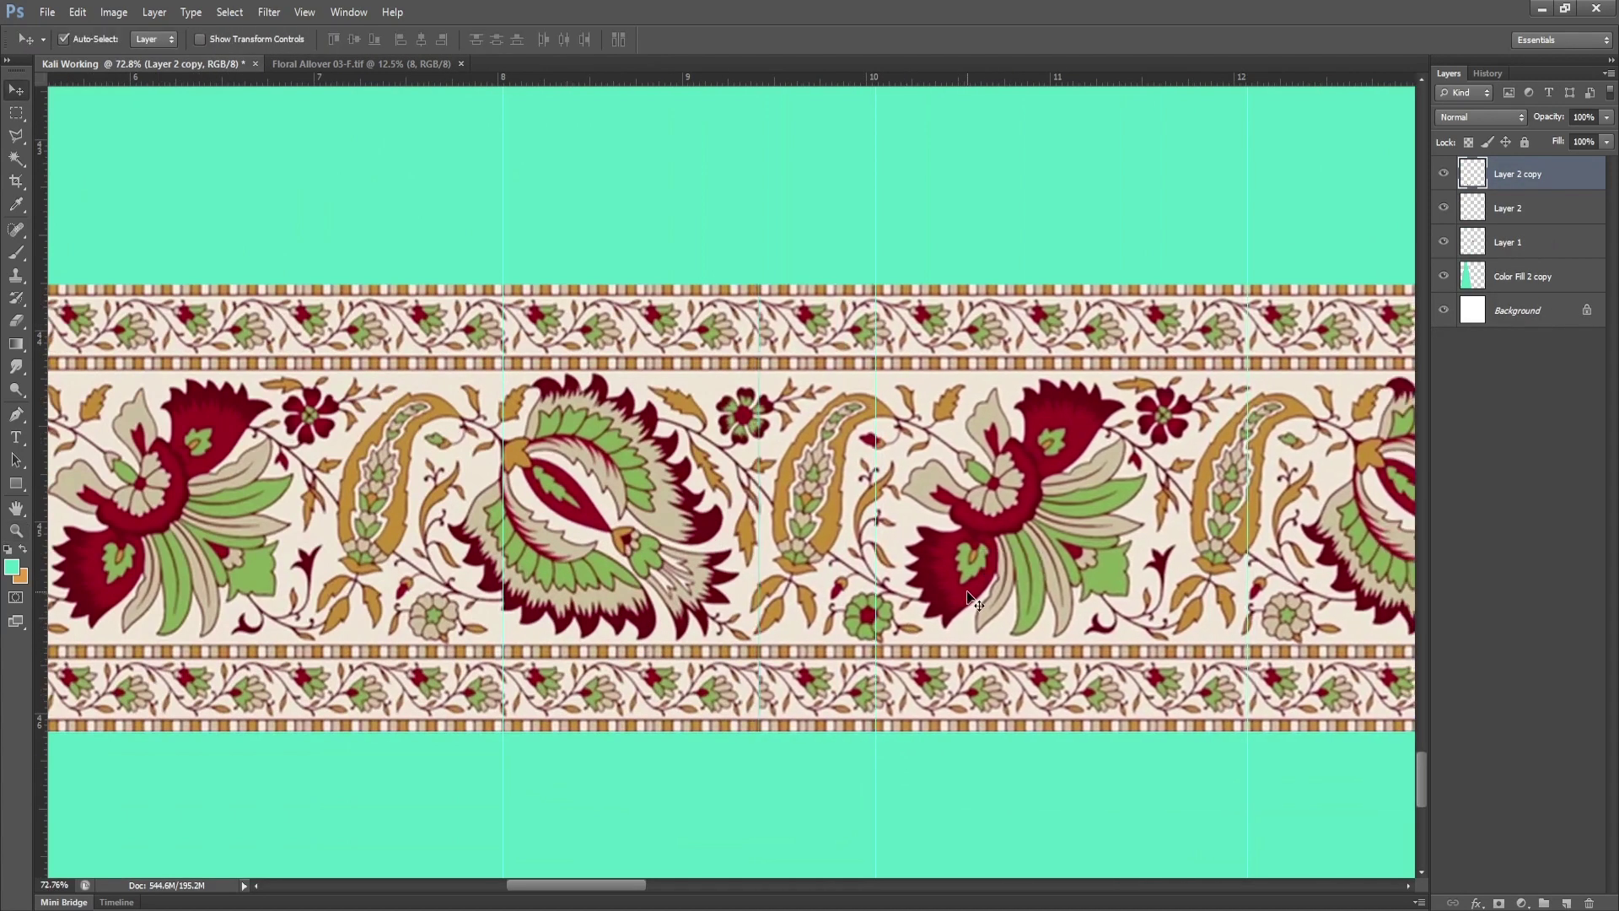
scroll(970, 599, down, 5)
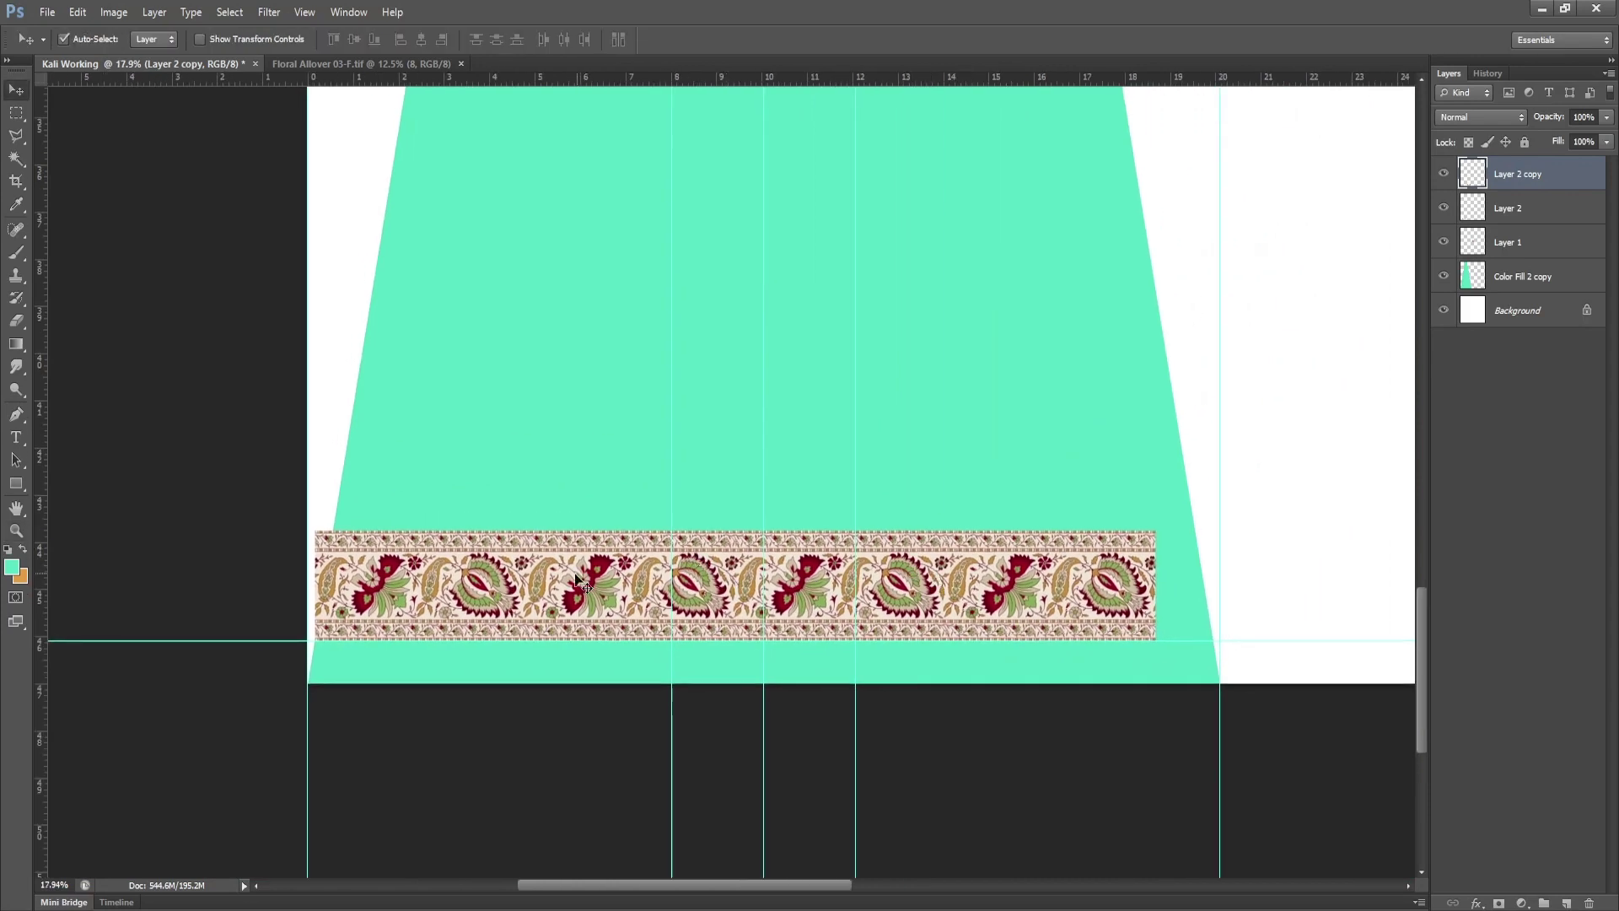
shift+click(579, 581)
key(ctrl+e)
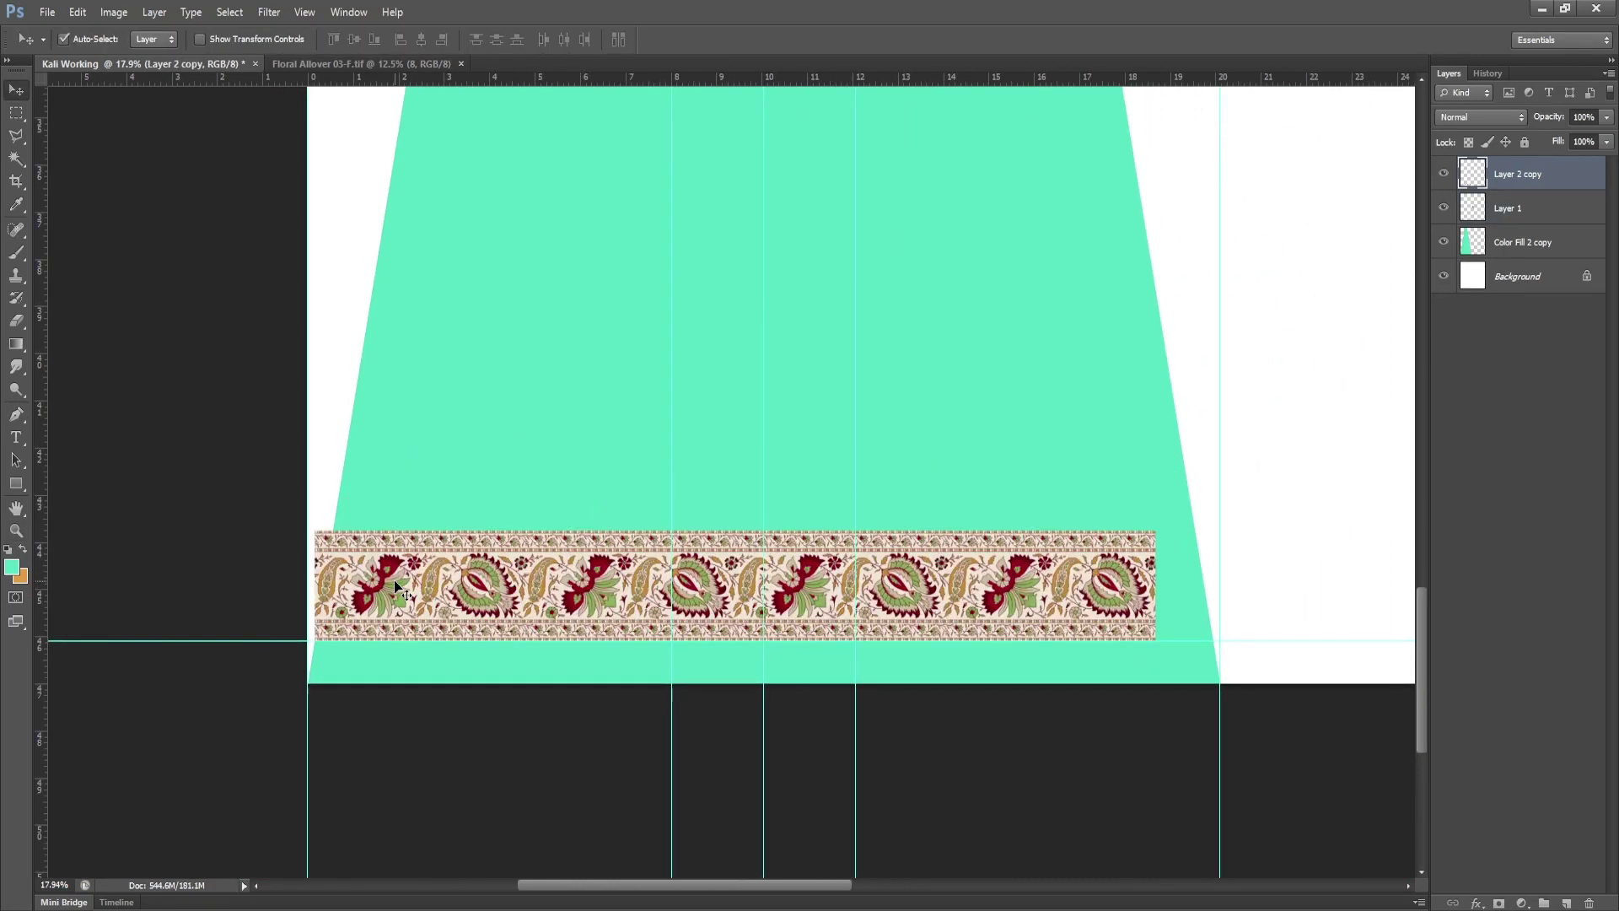
Discard an extra border duplicate and commit a transform on the merged border strip.
drag(588, 591, 1211, 595)
key(Delete)
key(ctrl+t)
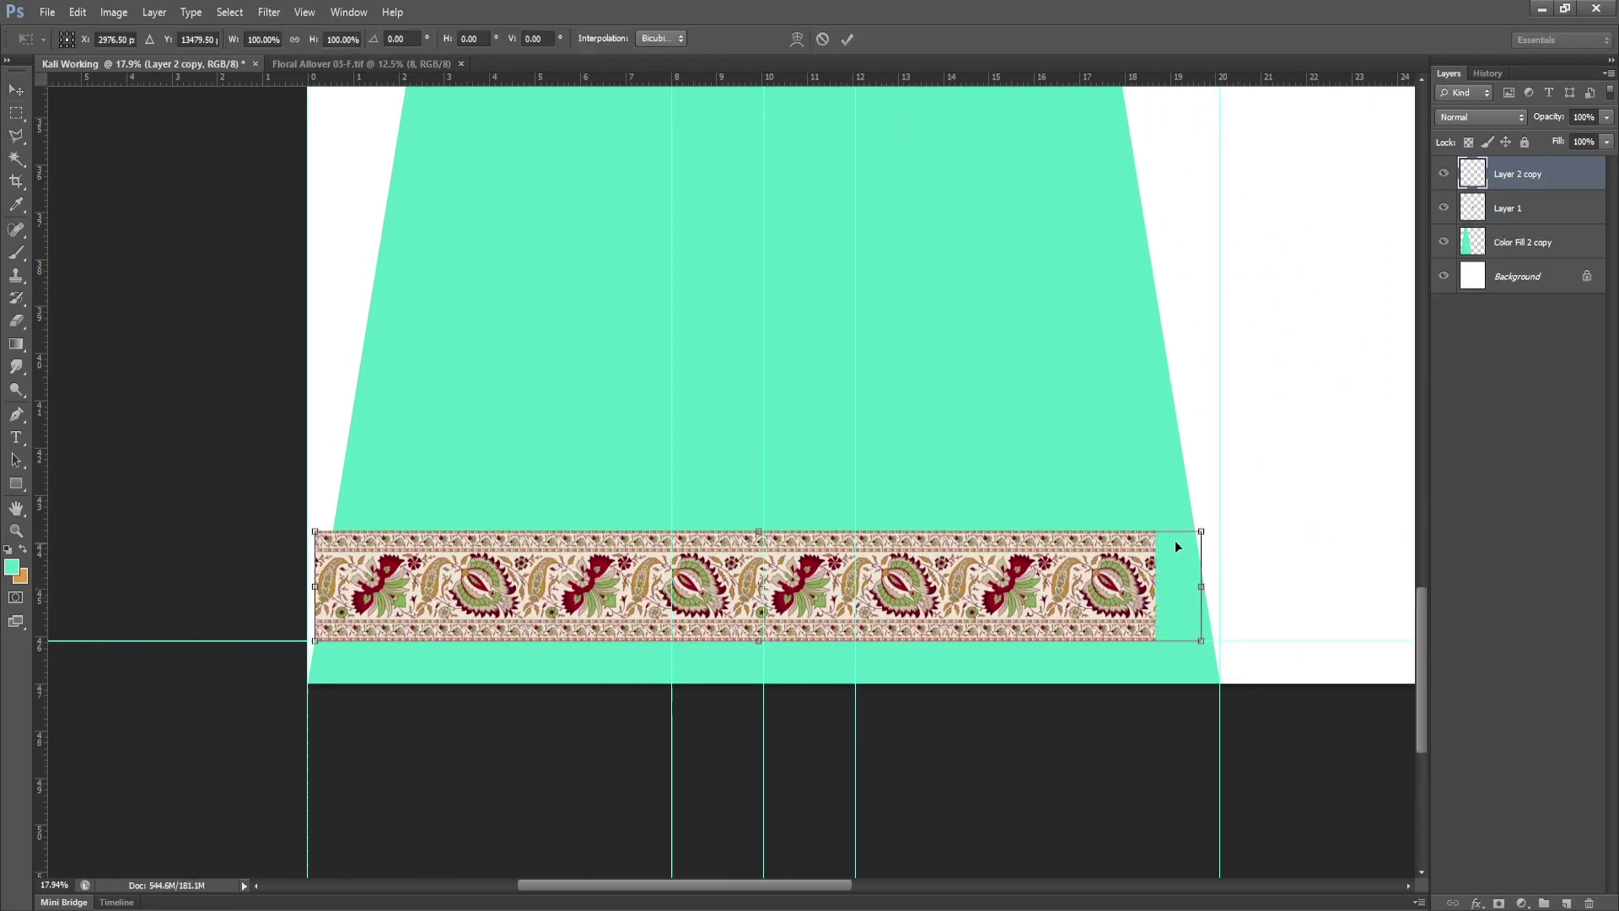
key(Return)
scroll(1145, 582, up, 3)
scroll(1067, 586, up, 2)
Zoom in on the border's right end and stretch the paisley strip wider to the panel edge.
key(m)
drag(1248, 316, 1085, 790)
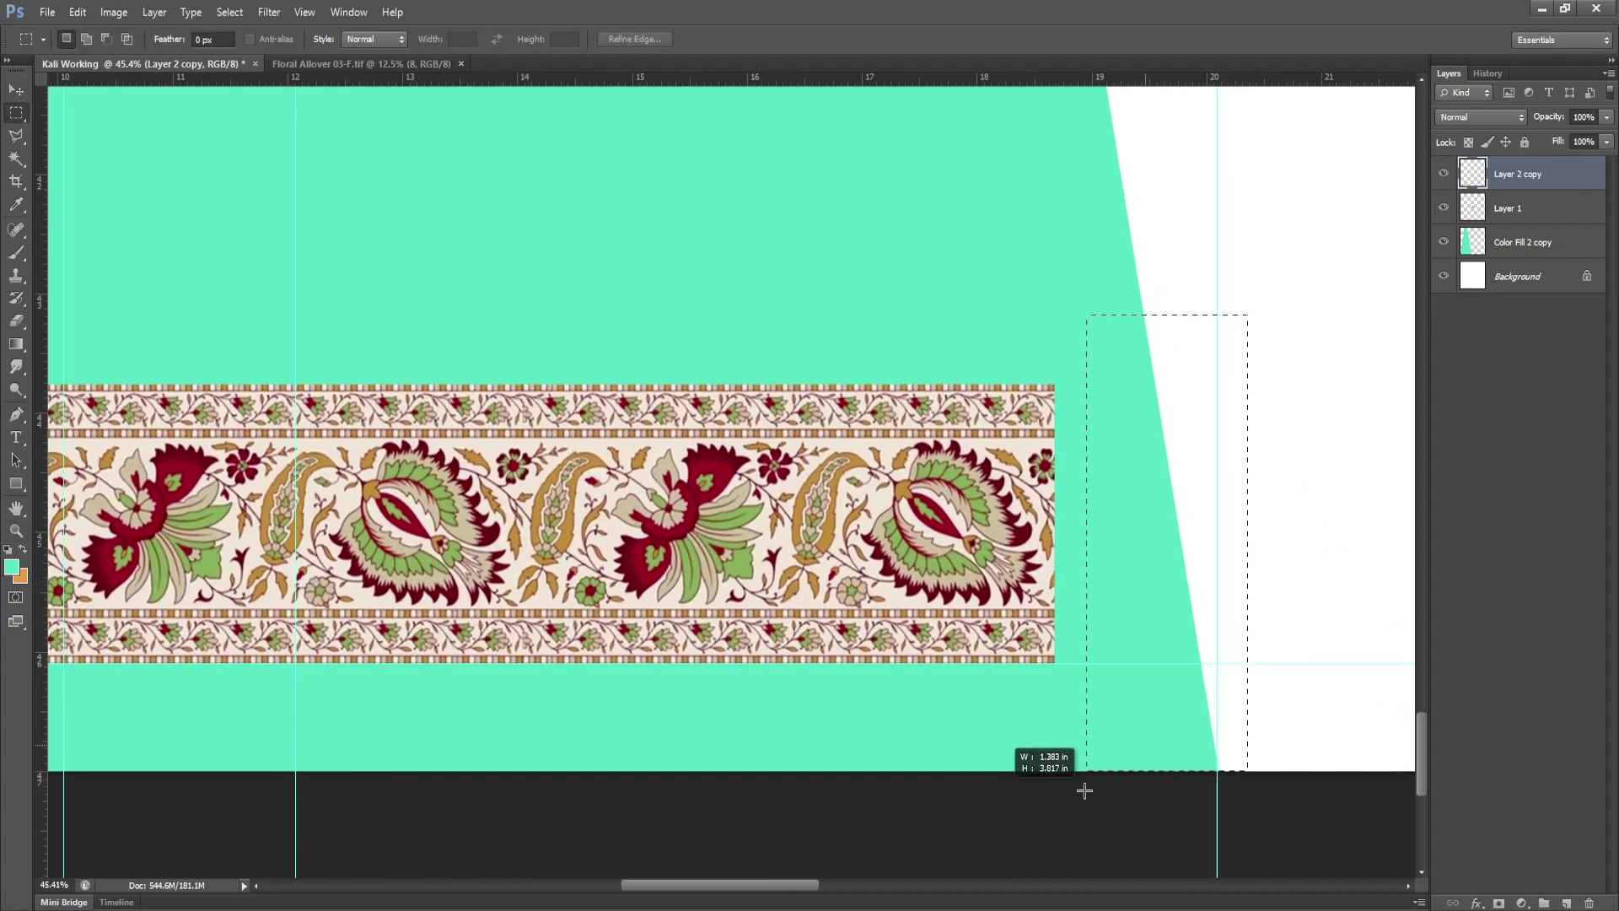
key(z)
drag(1175, 832, 1039, 588)
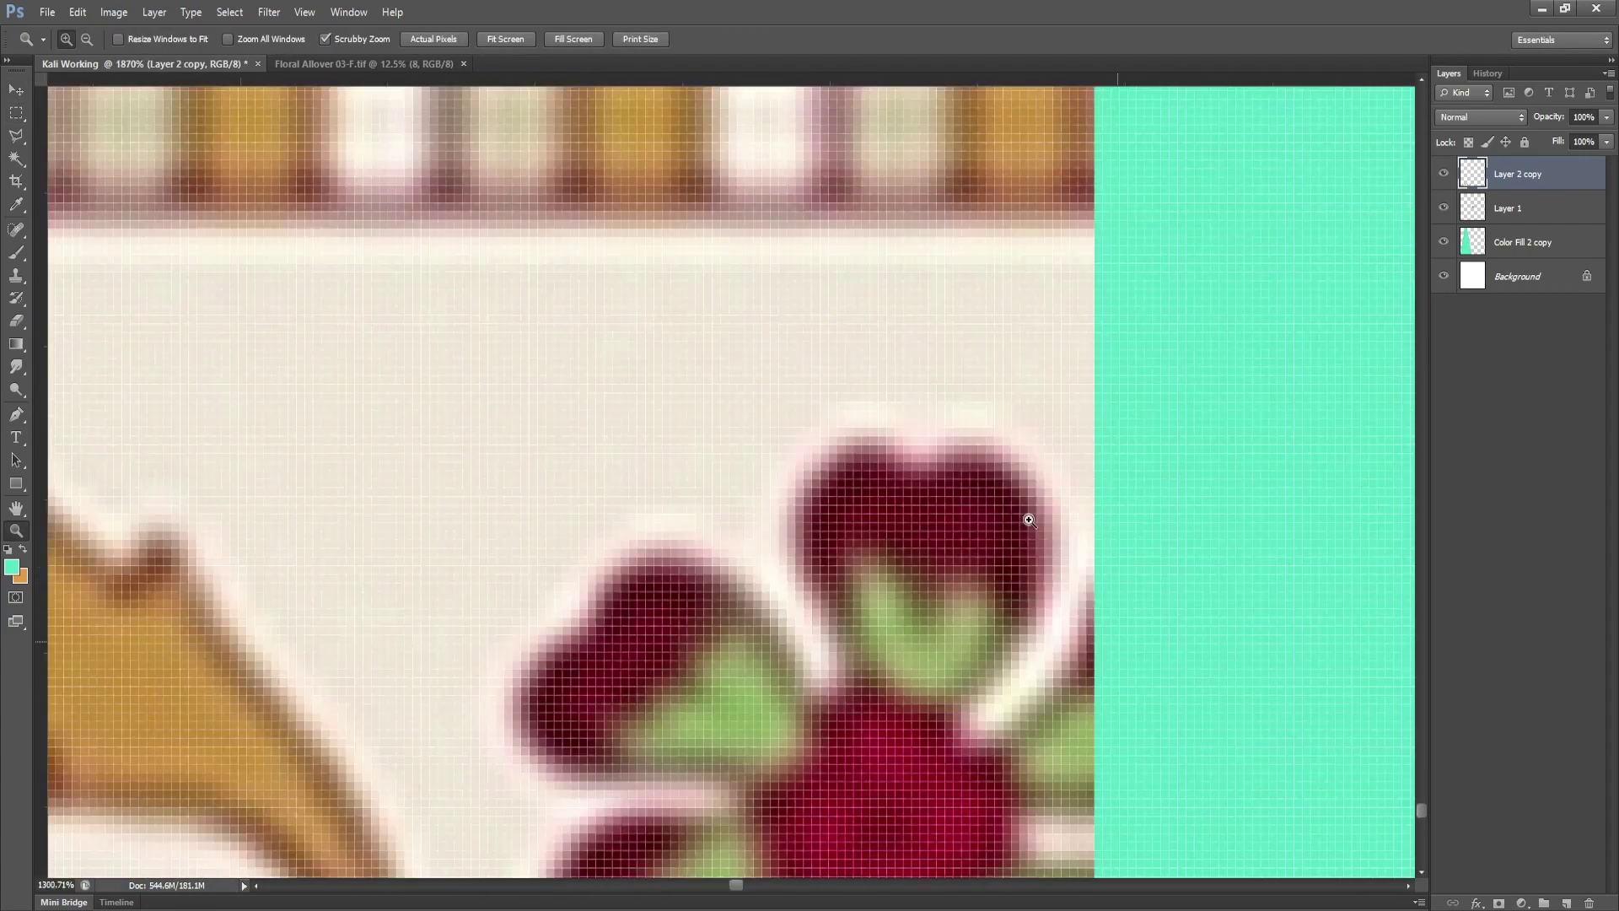
scroll(1060, 604, down, 3)
key(ctrl+t)
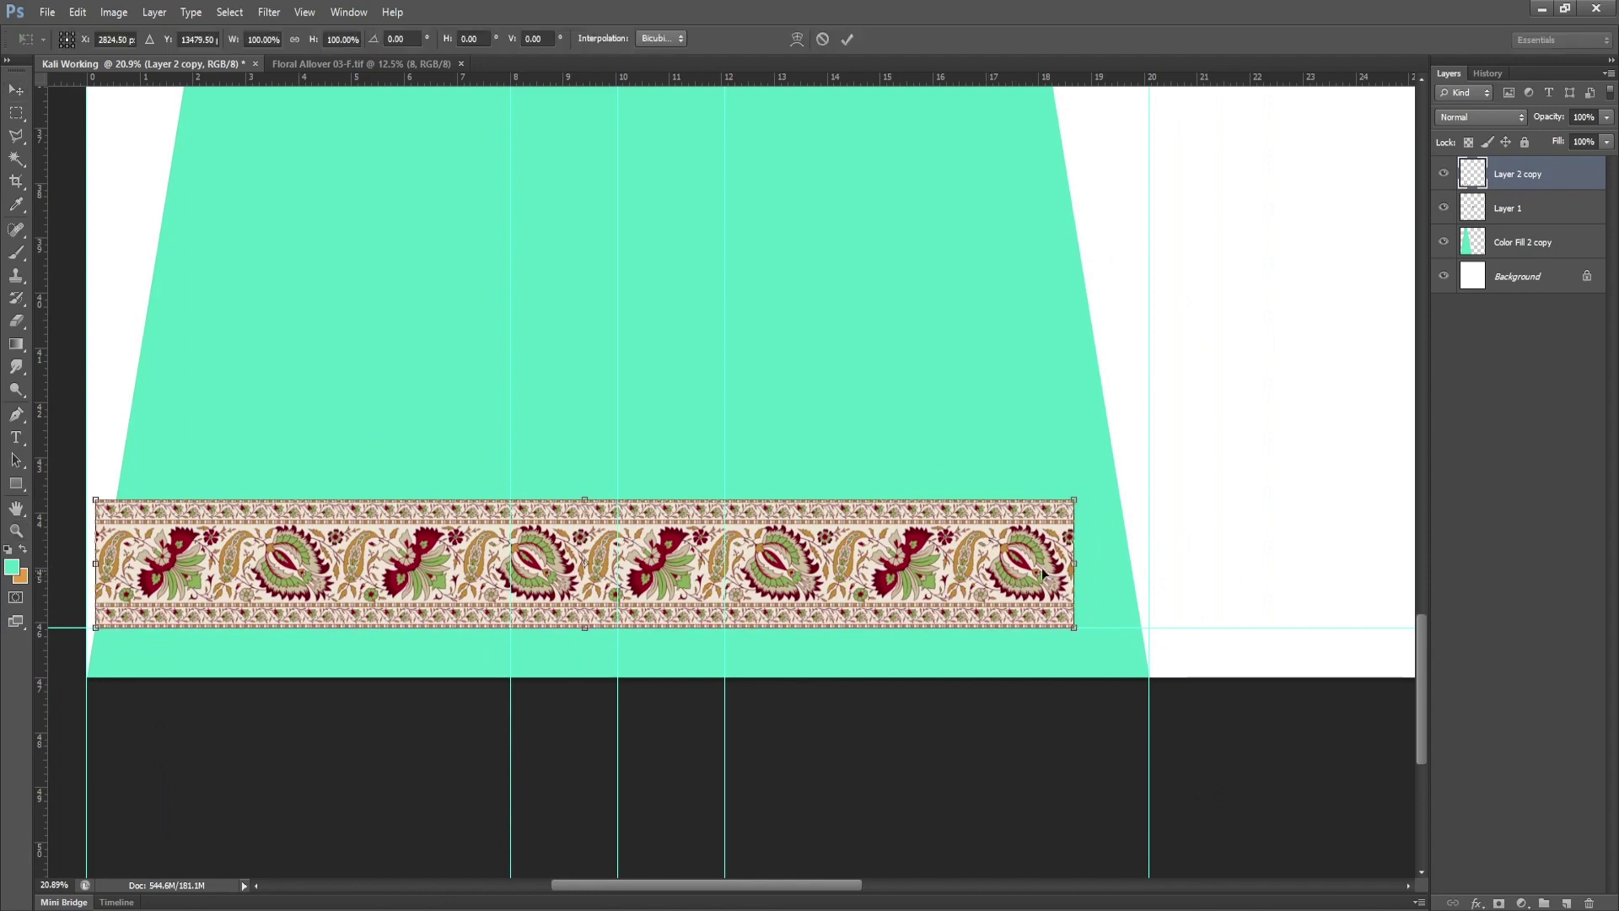
drag(1077, 493, 1145, 479)
key(Return)
Move the small floral border piece onto the panel.
key(v)
scroll(1146, 479, down, 3)
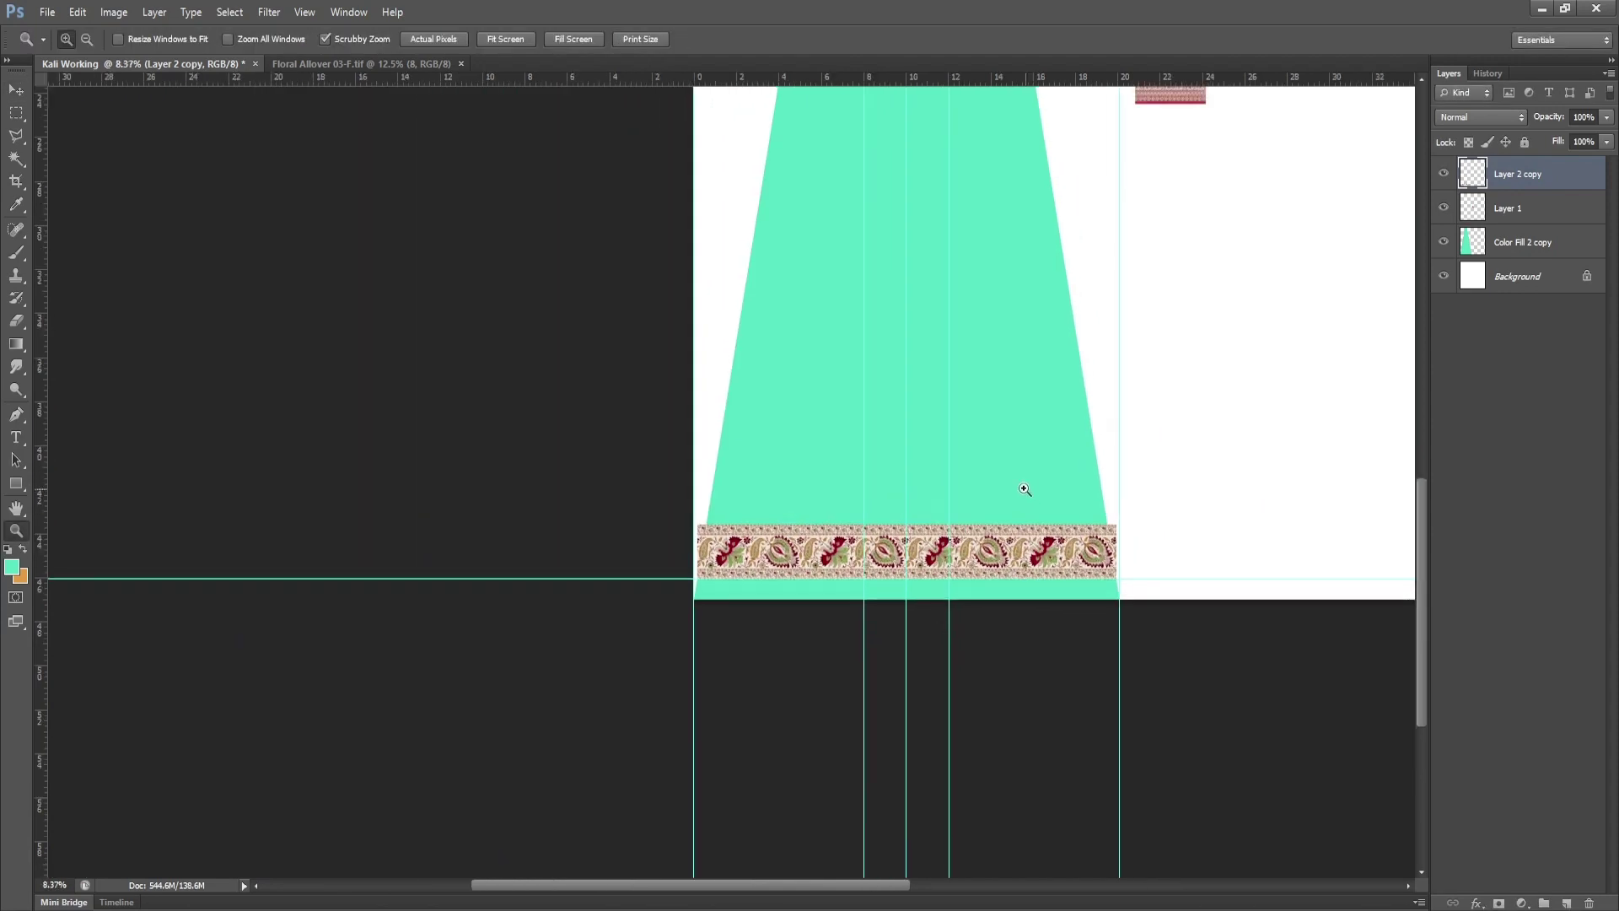
mouse_move(1171, 93)
mouse_down()
mouse_move(1139, 283)
mouse_move(808, 614)
mouse_up()
Enlarge the small floral border piece proportionally and shift it up slightly.
scroll(810, 624, up, 3)
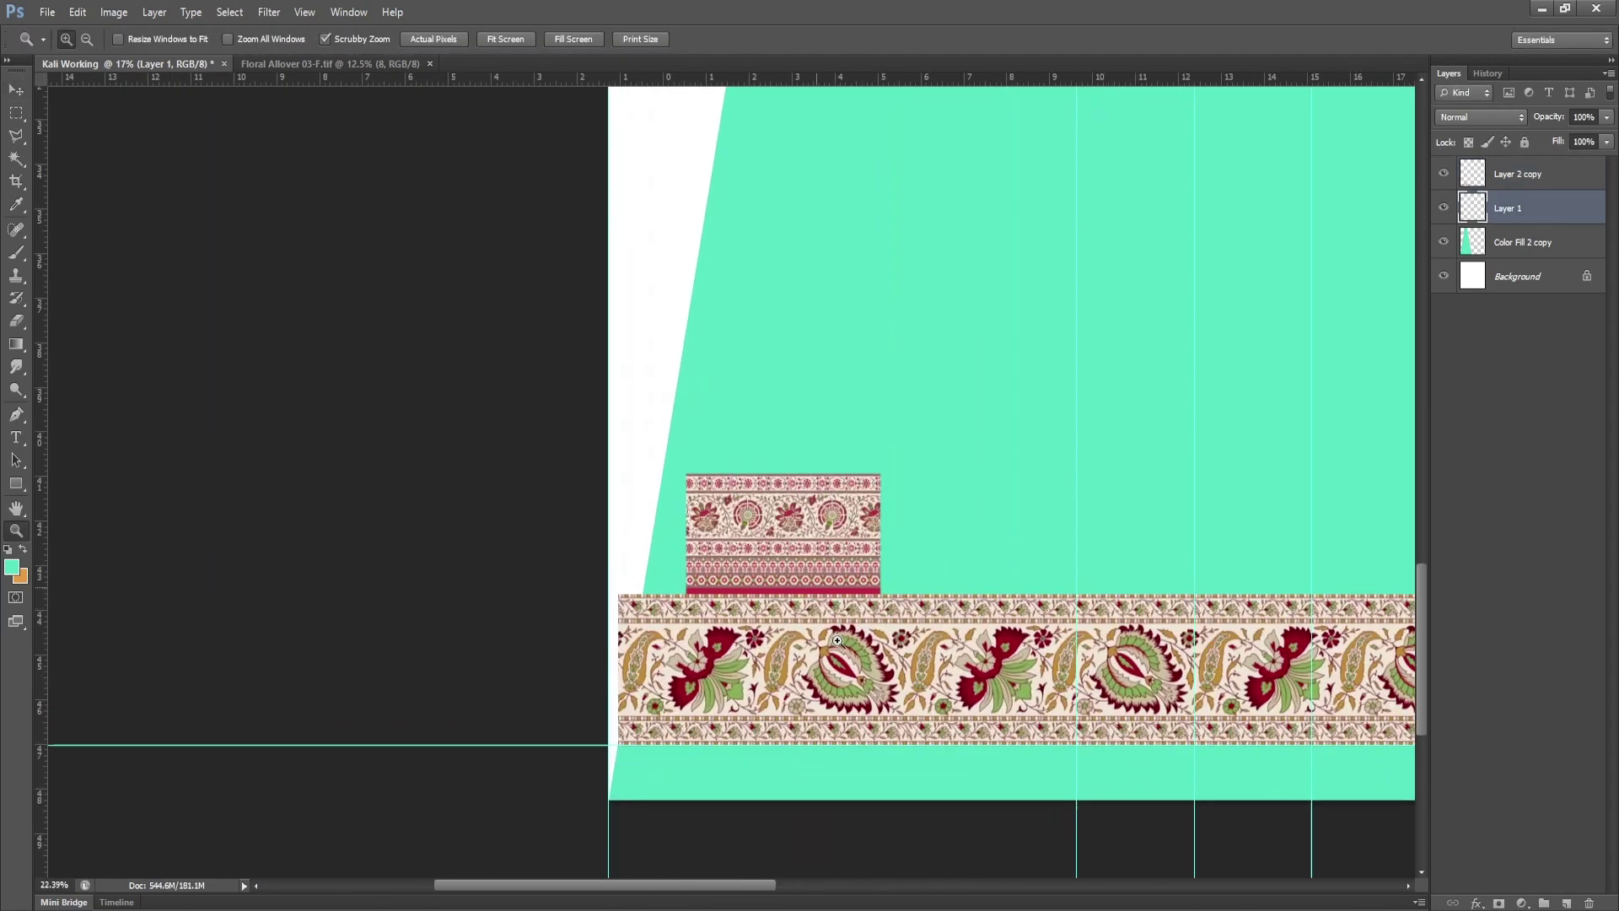
key(ctrl+t)
drag(877, 495, 1110, 332)
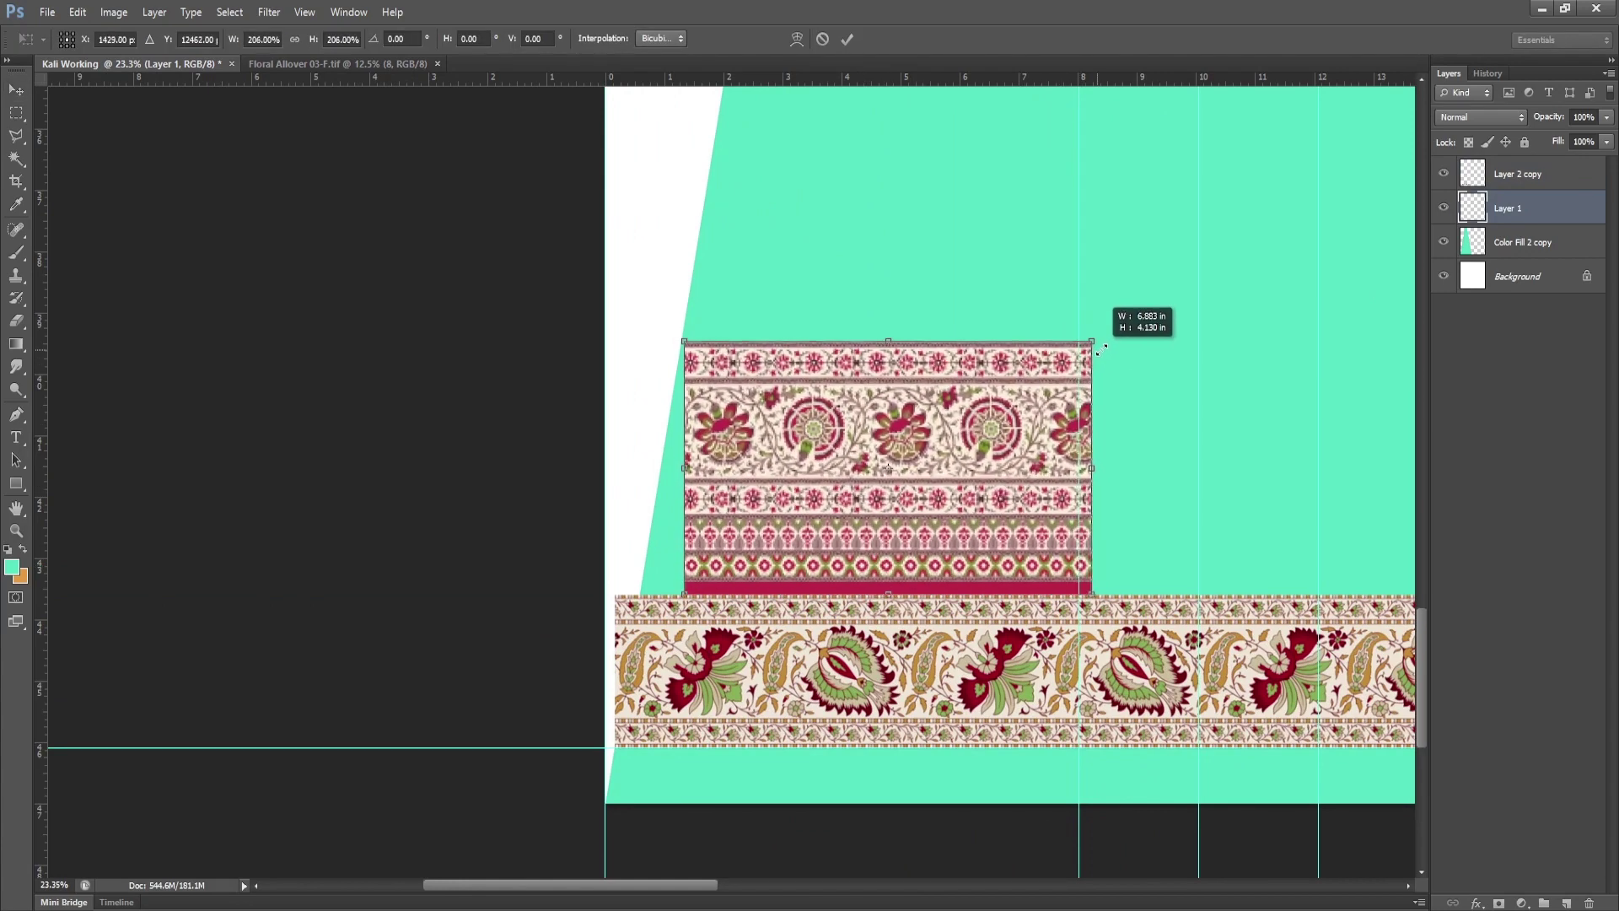
key(Return)
drag(937, 520, 938, 483)
Select and delete the crimson band along the floral piece's bottom.
key(m)
scroll(855, 563, up, 2)
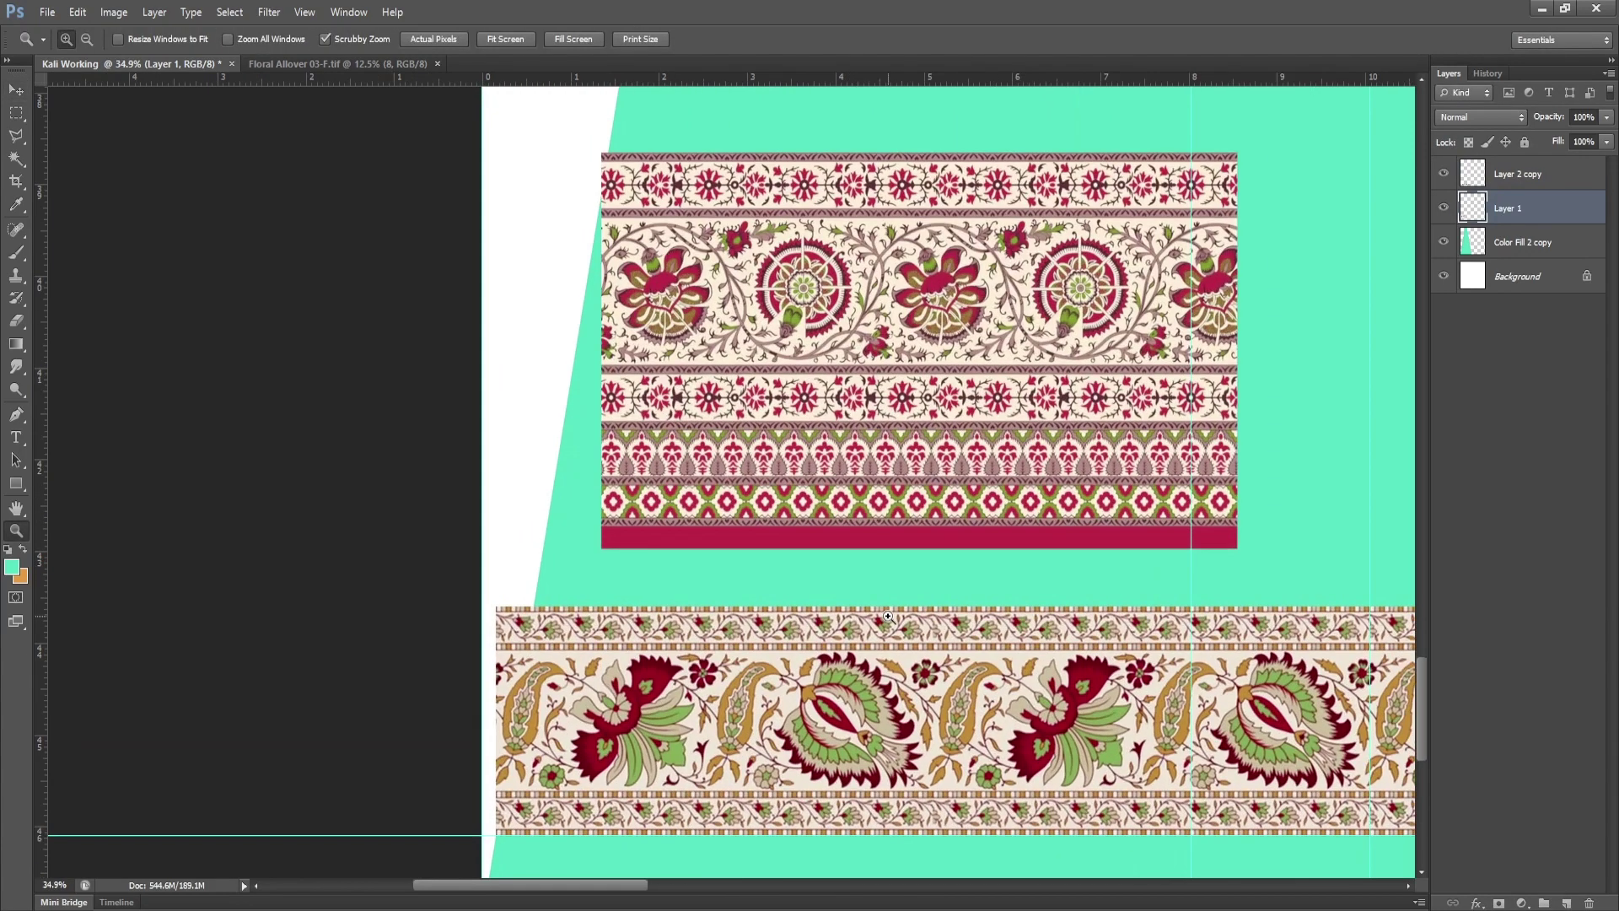
drag(605, 571, 679, 572)
drag(1289, 519, 1289, 520)
key(Delete)
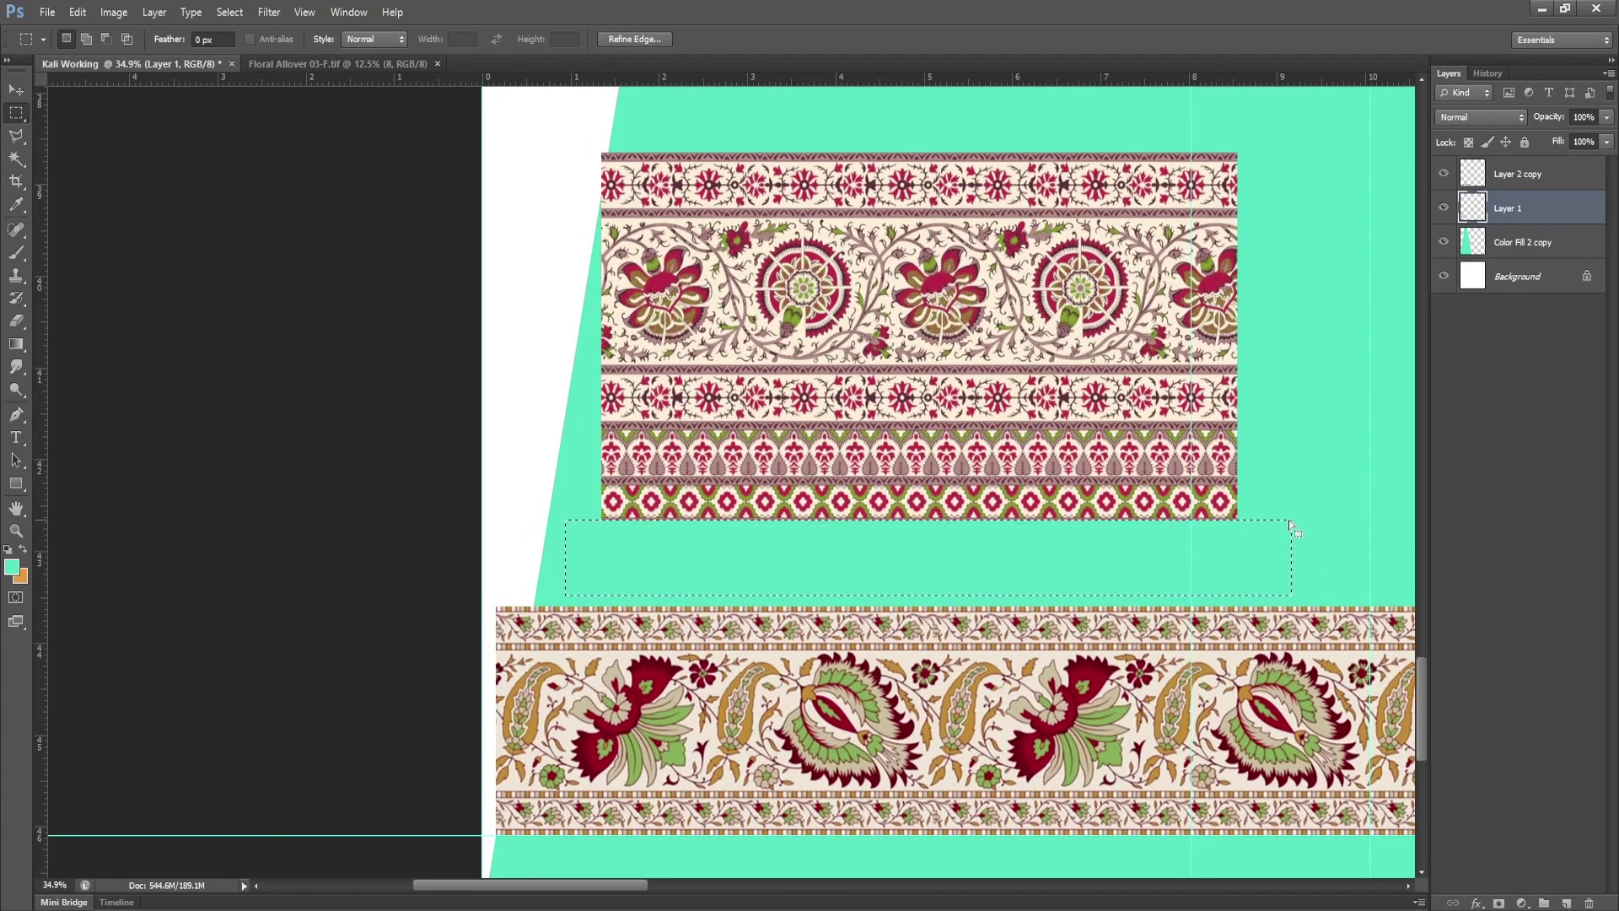
Shift the floral piece left and down, nudging it right to sit above the paisley border.
key(v)
scroll(863, 546, down, 2)
drag(894, 396, 860, 438)
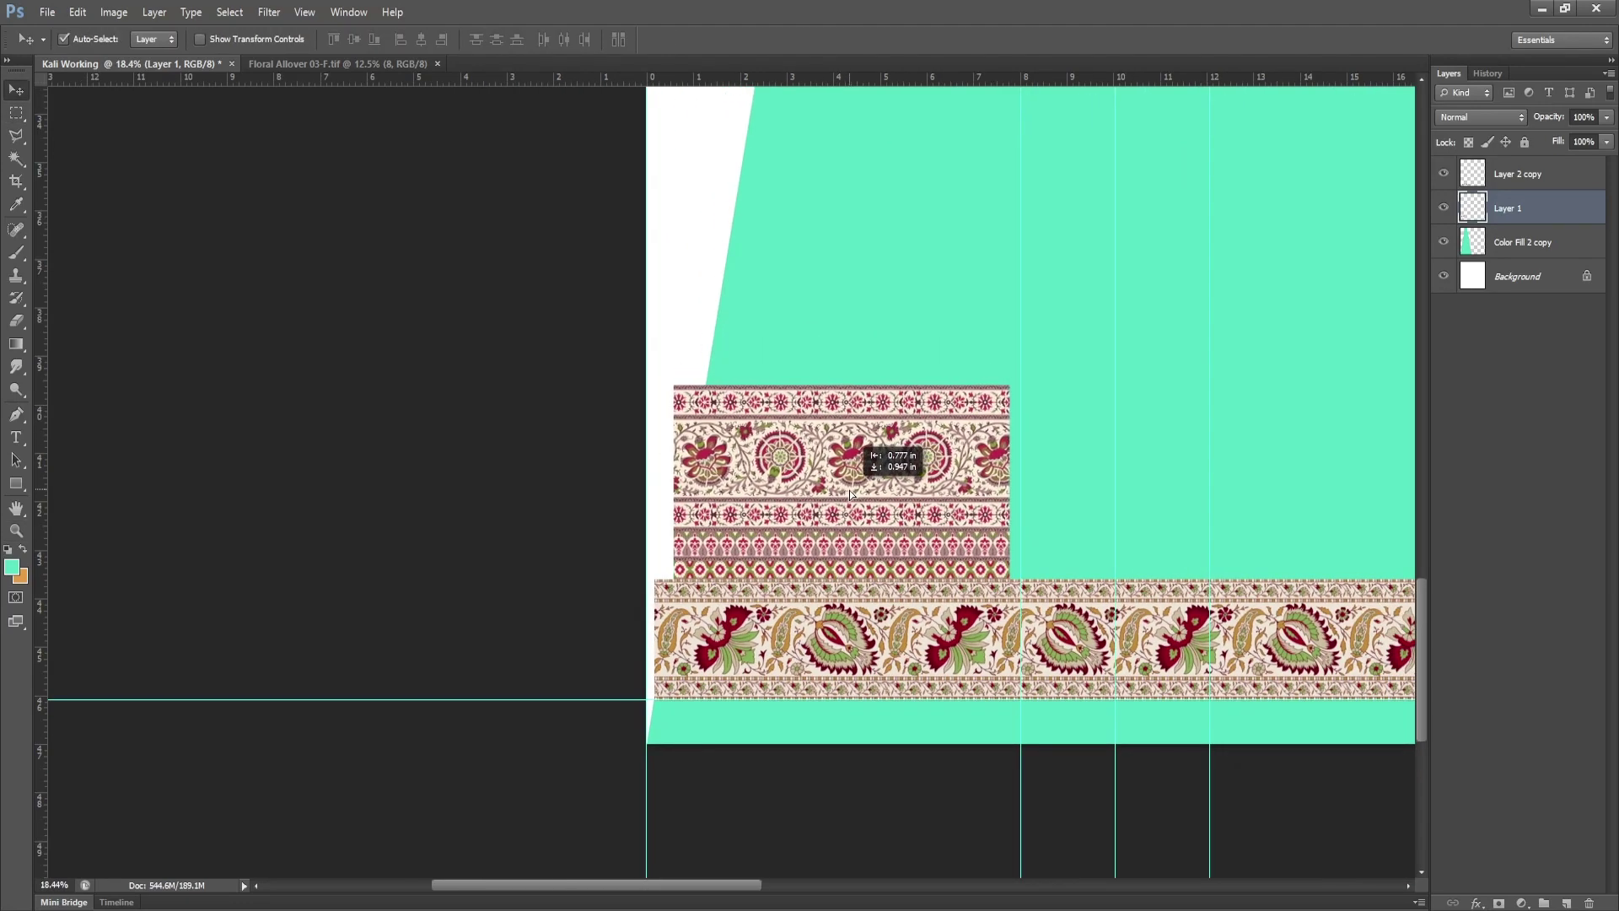
key(z)
scroll(795, 613, up, 5)
drag(796, 613, 880, 594)
key(v)
key(Right)
key(Right)
key(Right)
key(Right)
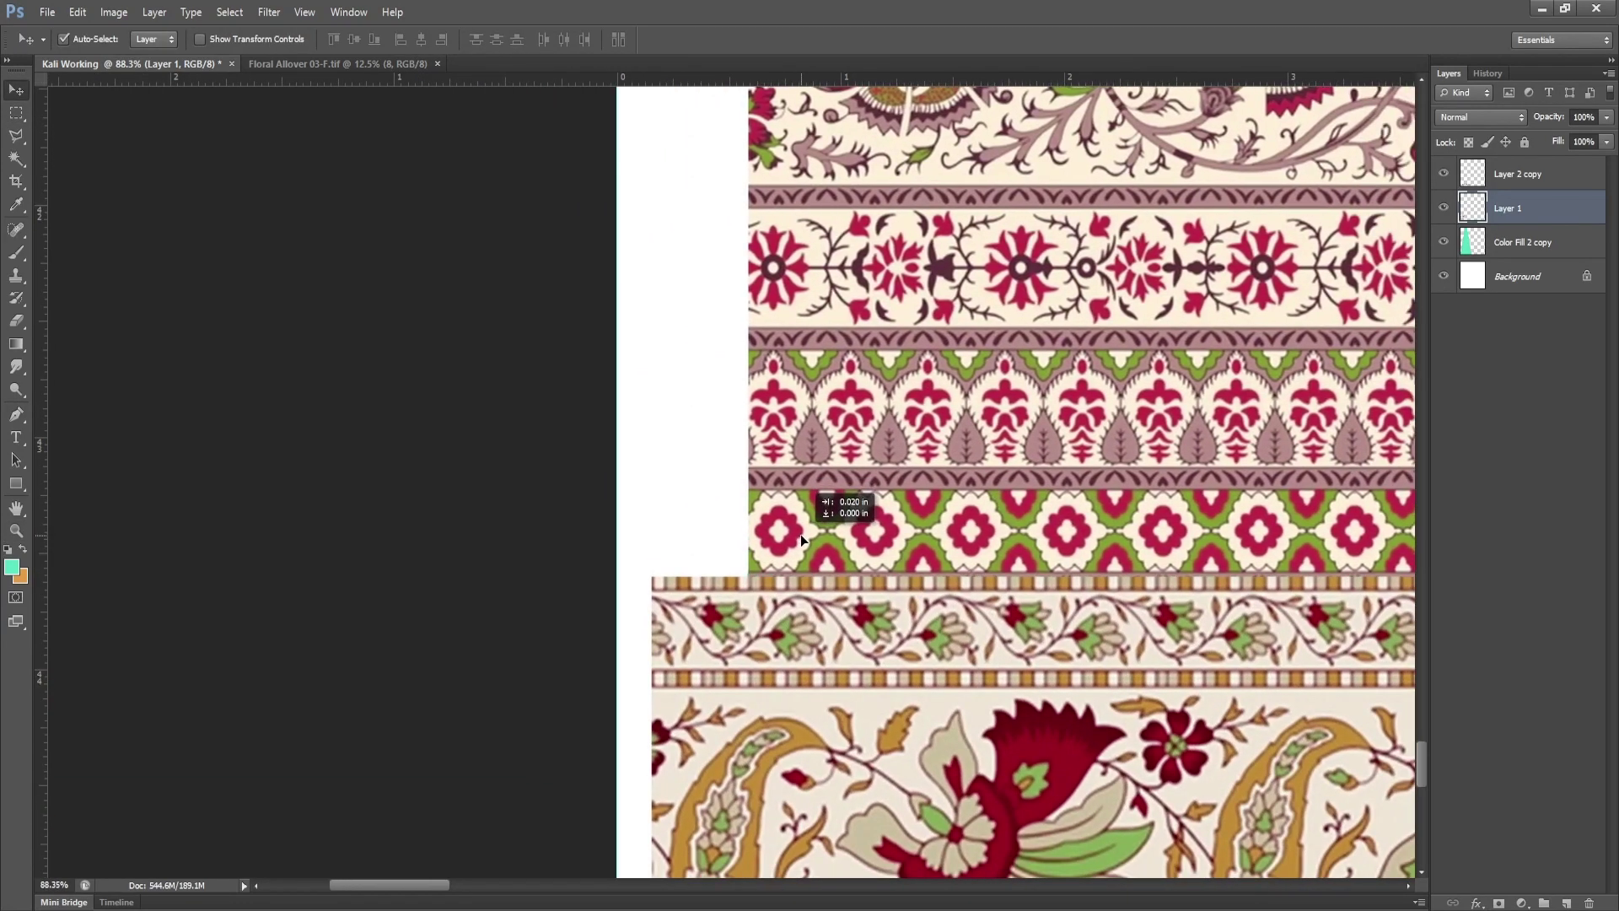
key(Right)
key(ctrl+0)
Try a copy of the floral piece to its right, then delete the misaligned copy.
drag(574, 536, 928, 535)
scroll(772, 470, up, 5)
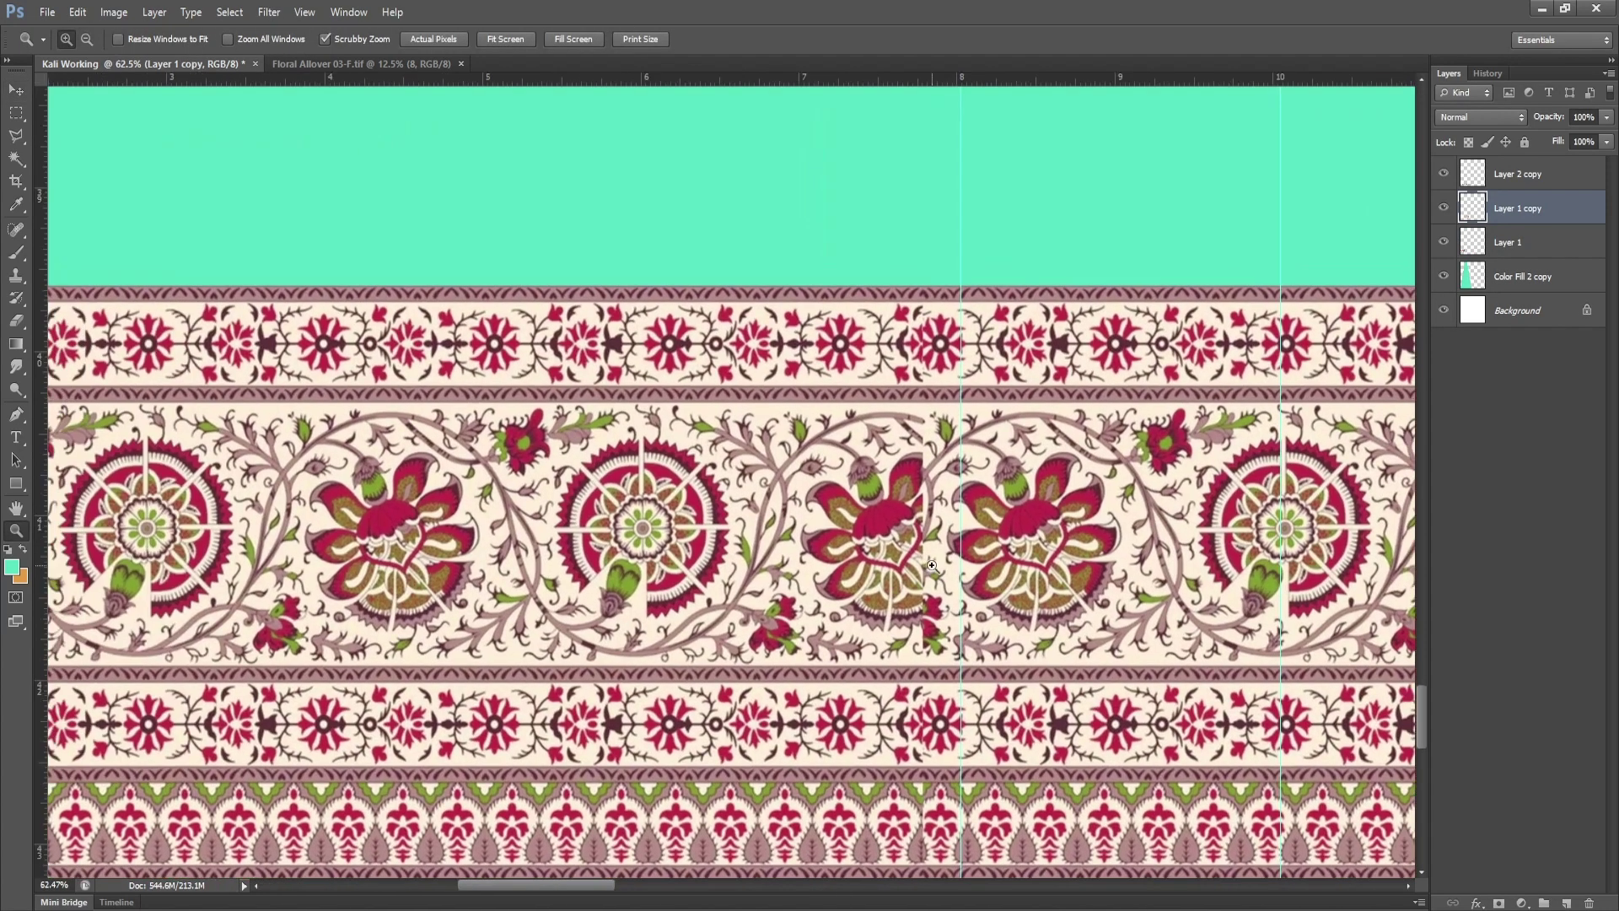
drag(809, 547, 958, 546)
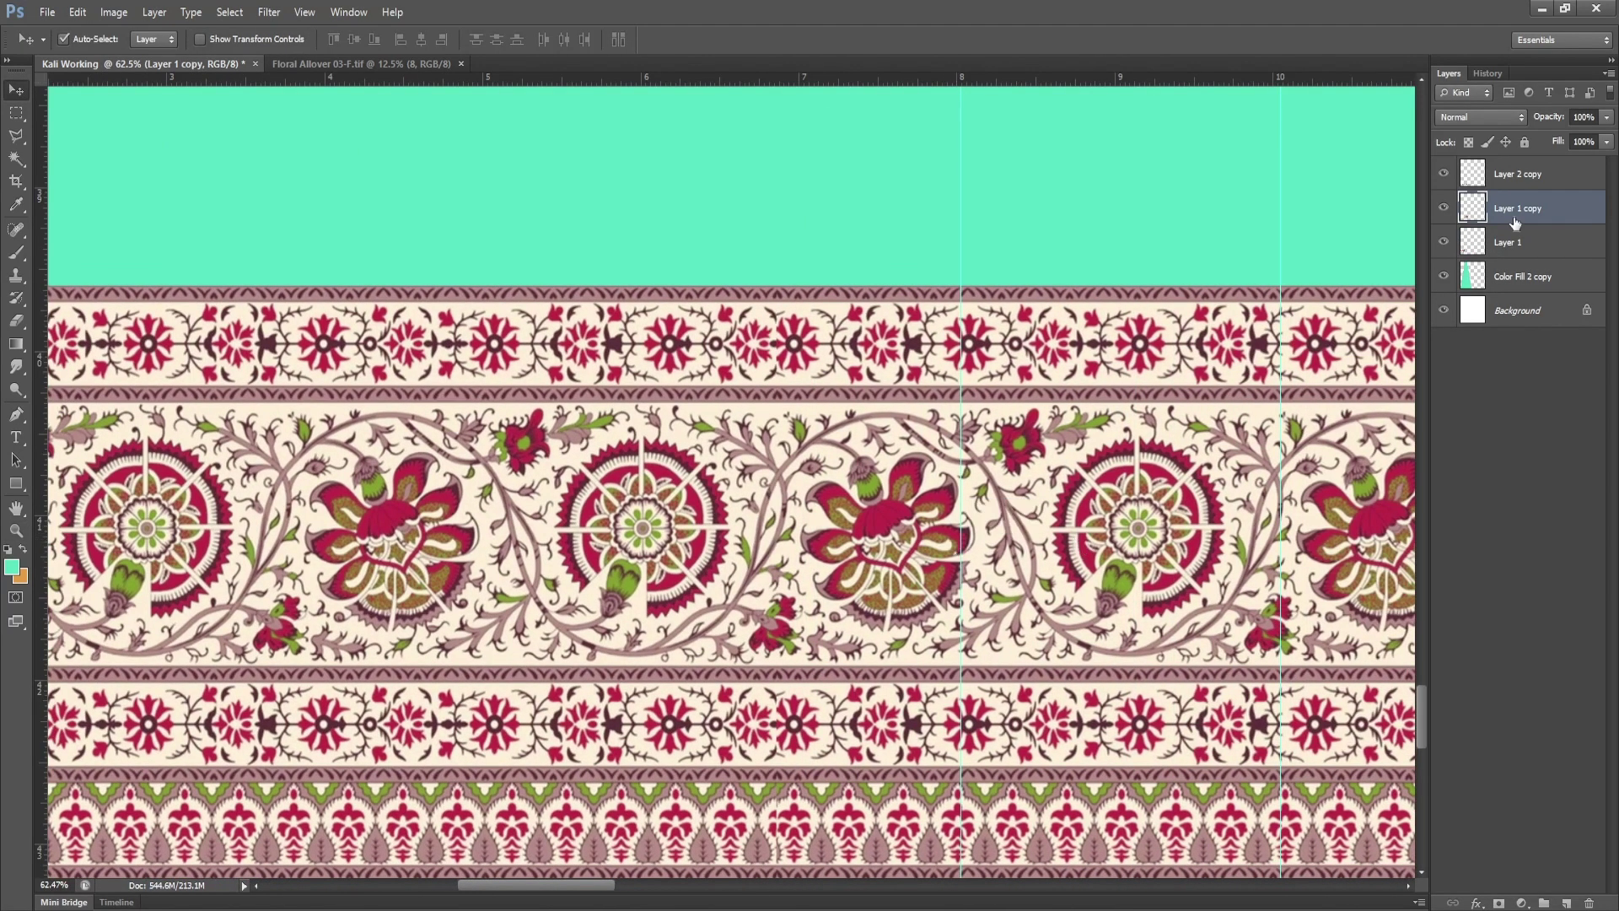
key(Delete)
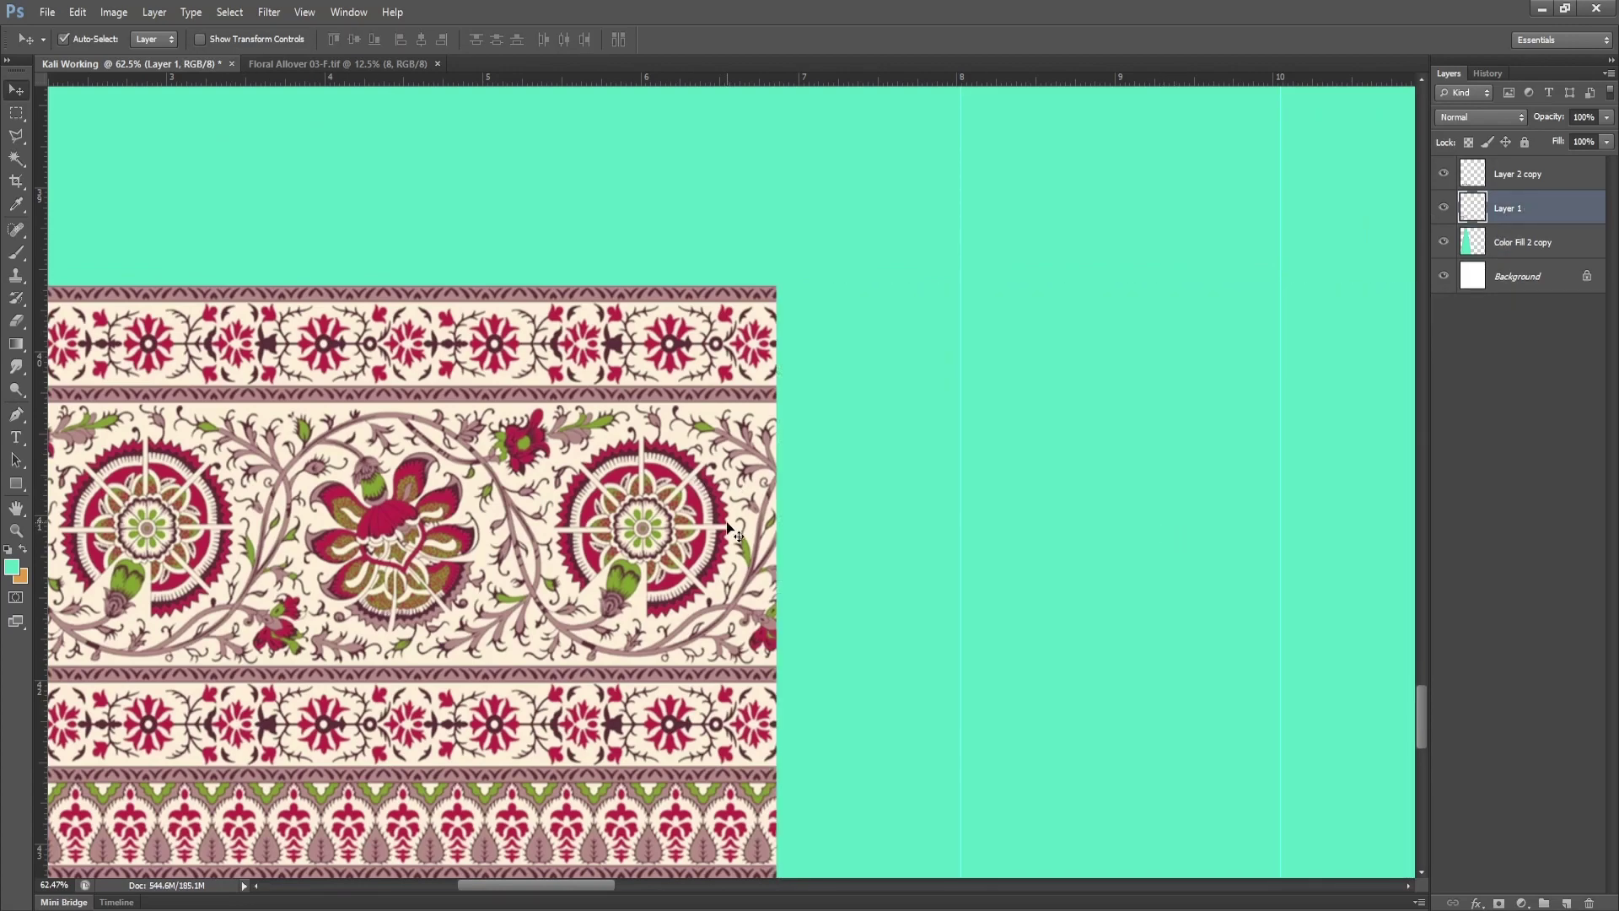
key(ctrl+t)
key(Return)
Select the floral piece up to its pattern repeat, adjusting the selection edge to align.
key(z)
mouse_move(928, 401)
mouse_down()
mouse_move(844, 400)
mouse_move(882, 705)
mouse_up()
key(m)
right_click(766, 471)
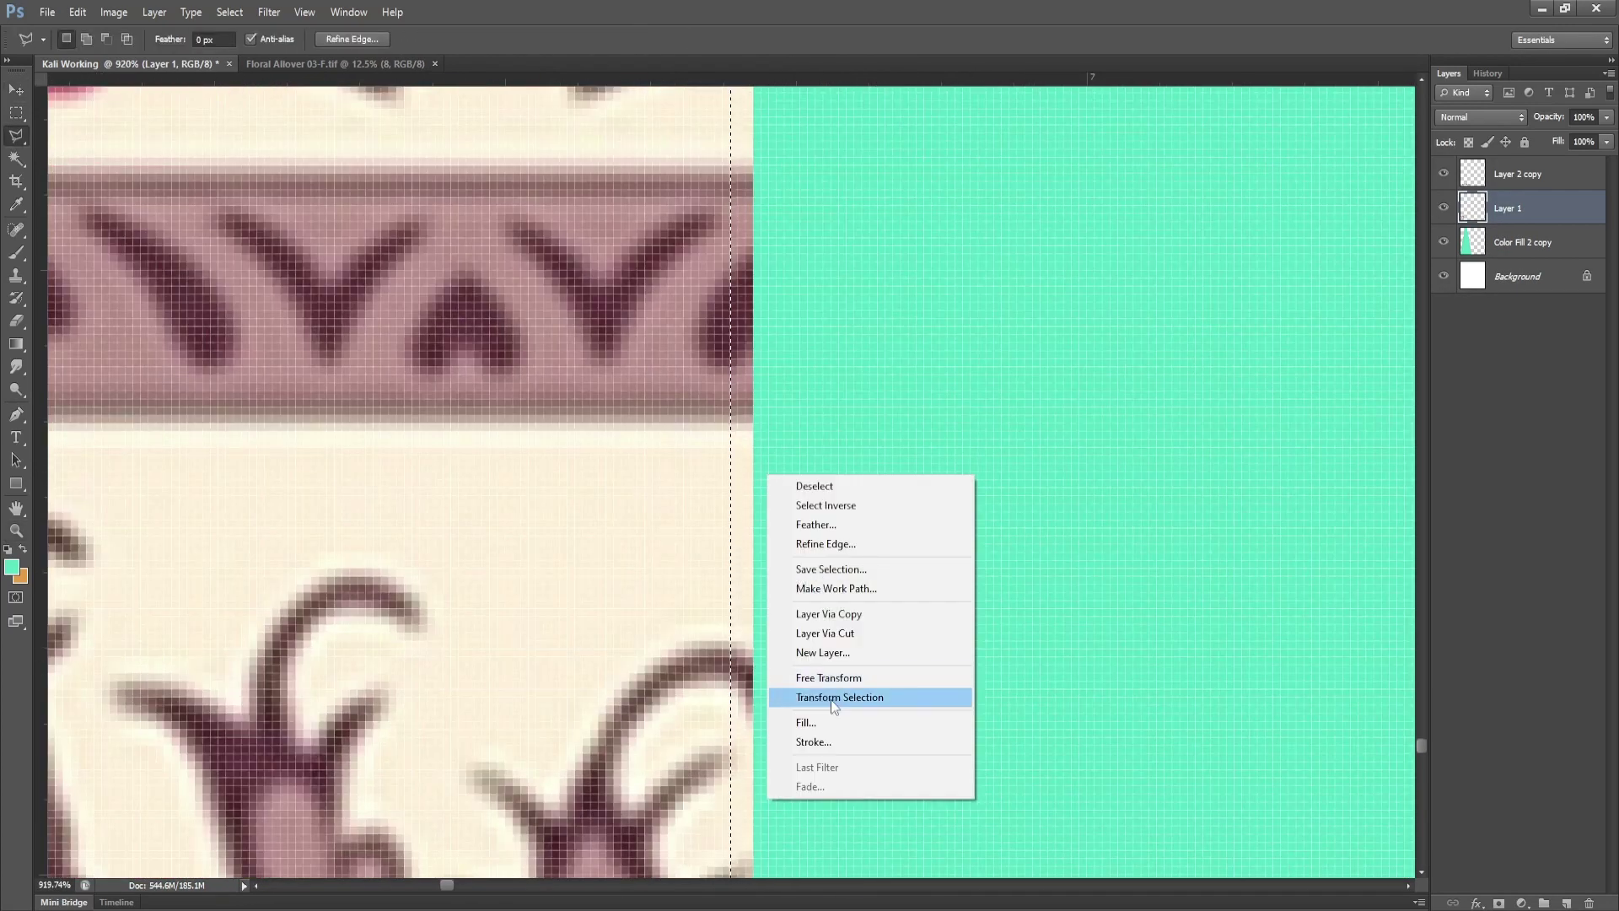
click(831, 700)
drag(749, 576, 753, 576)
key(Return)
key(v)
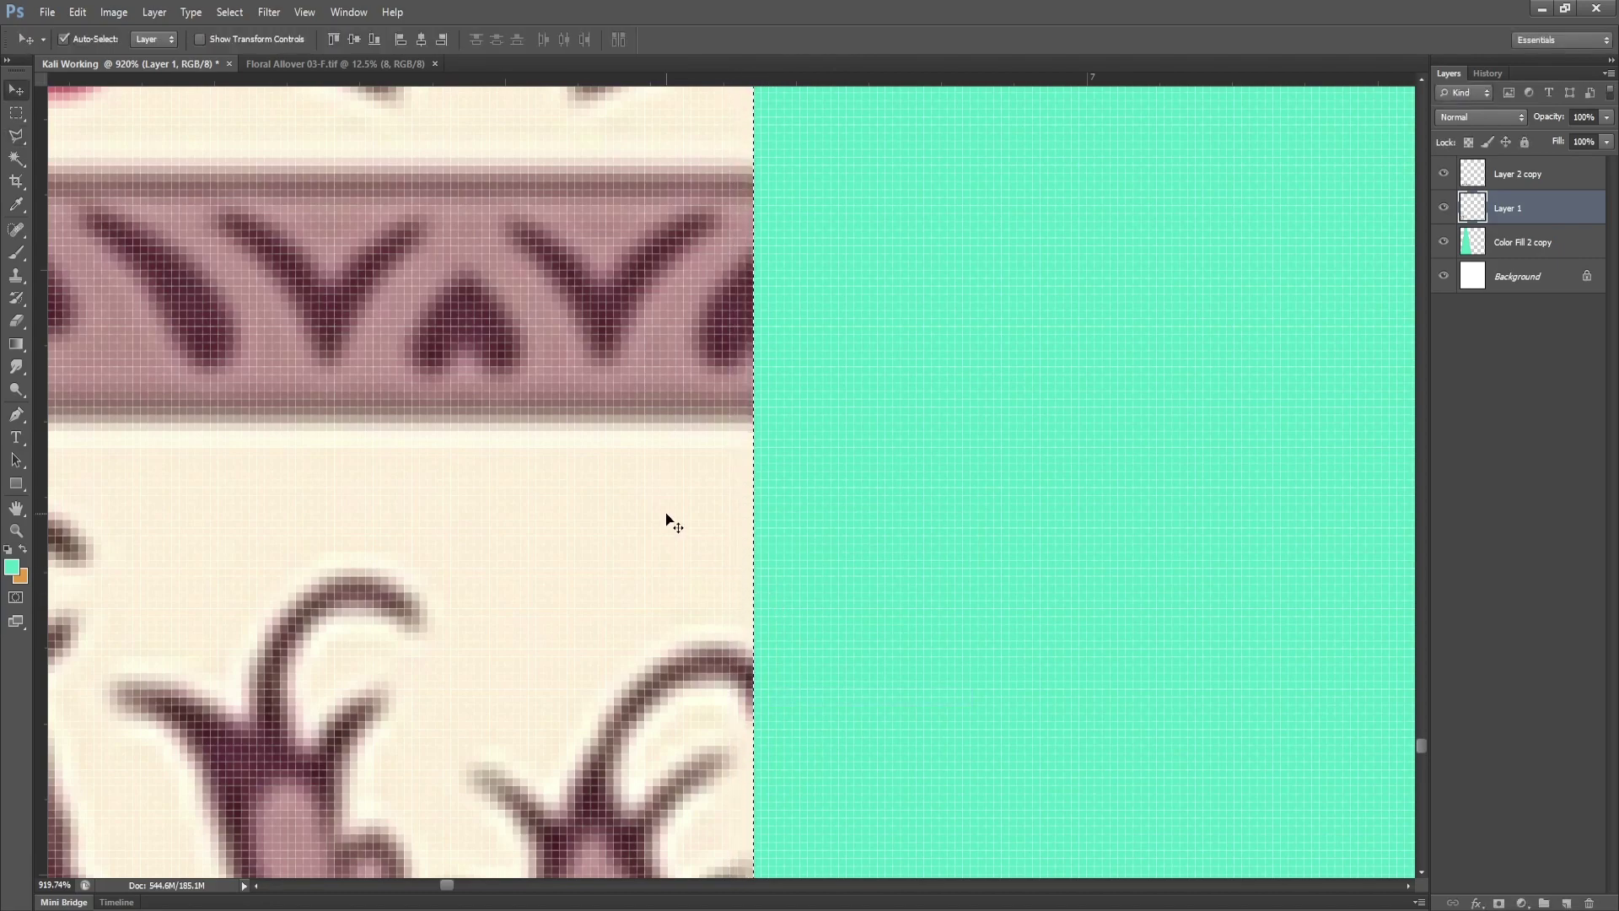
key(ctrl+0)
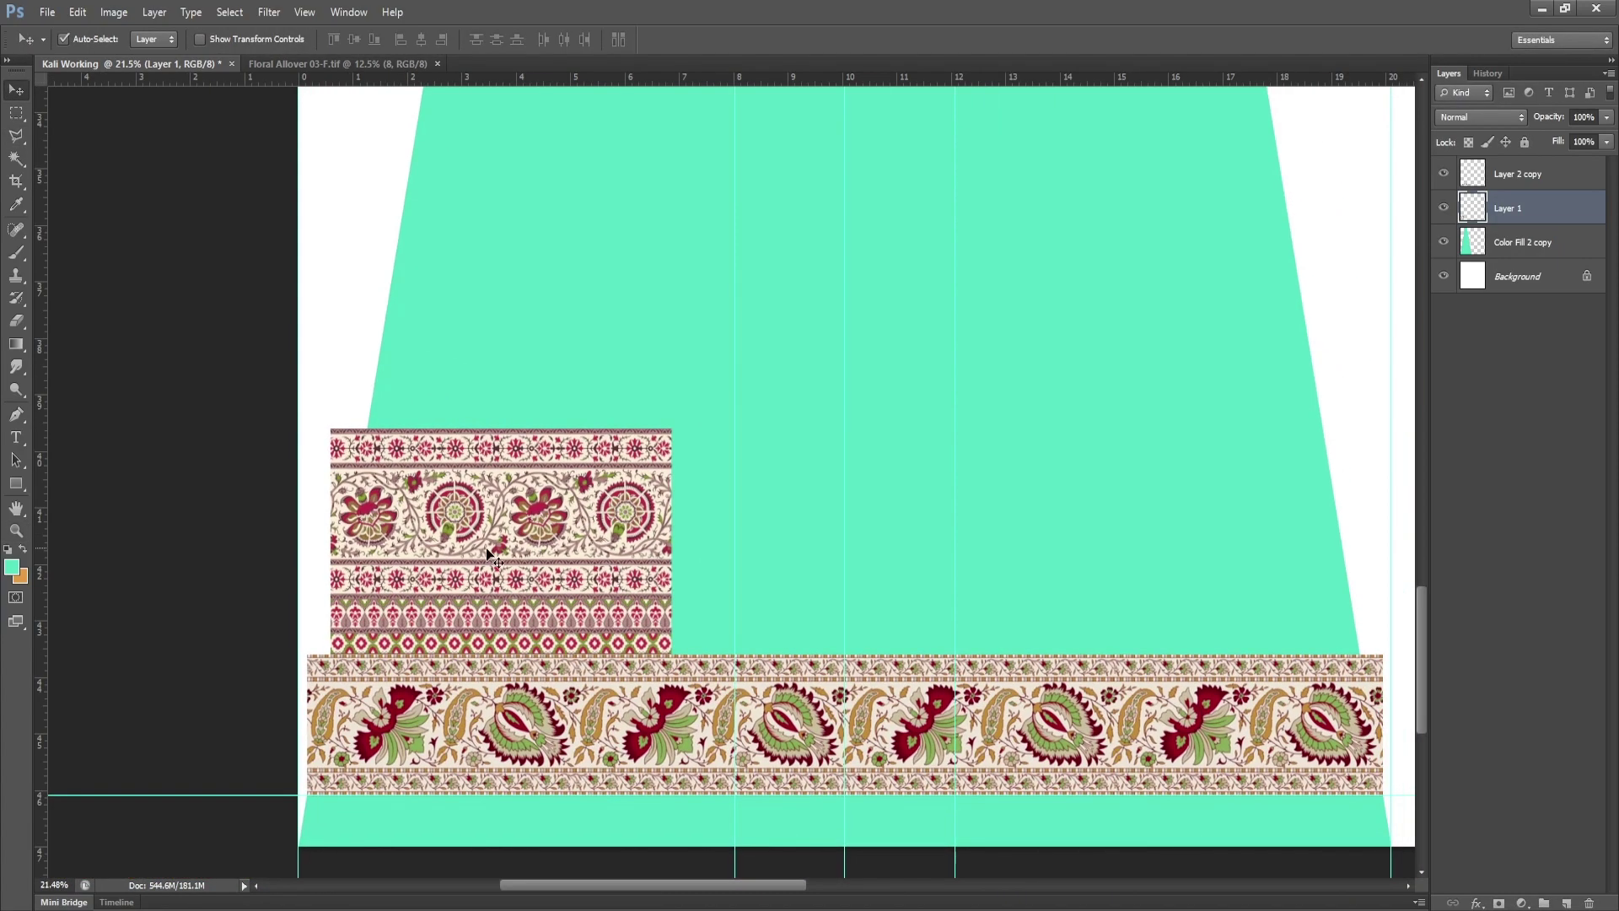
Place two floral repeats to the right and merge the strip copies into one layer.
mouse_move(495, 550)
mouse_down()
mouse_move(877, 548)
mouse_move(843, 599)
mouse_move(719, 494)
mouse_move(776, 493)
mouse_up()
key(z)
key(ctrl+0)
key(v)
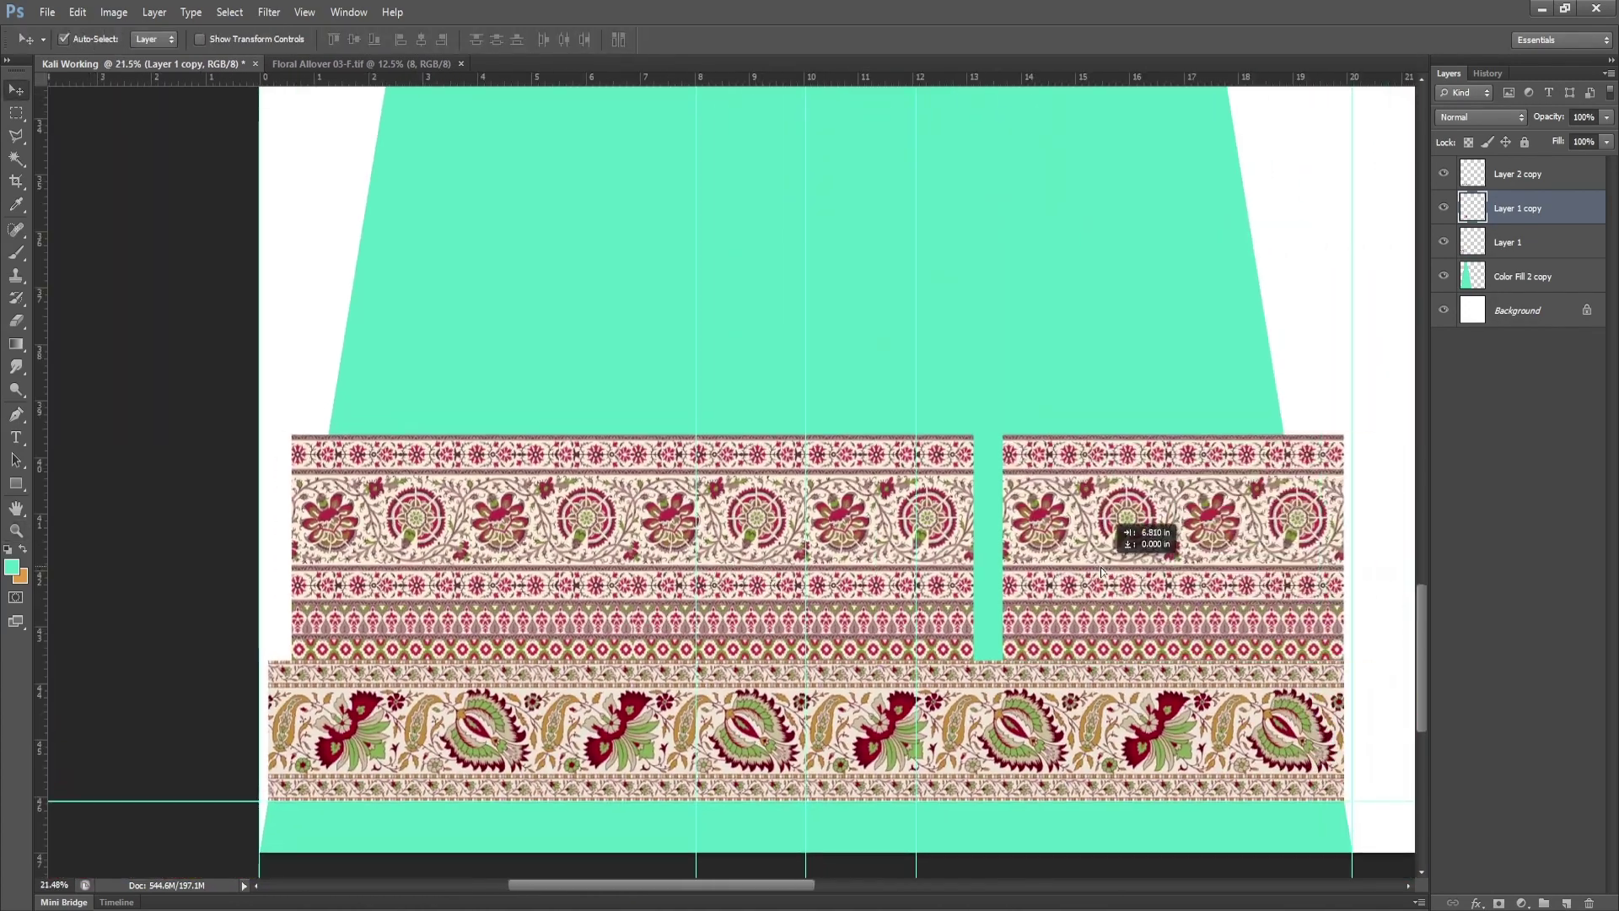
drag(380, 588, 1054, 587)
key(alt+shift+bracketleft)
key(alt+shift+bracketleft)
key(ctrl+e)
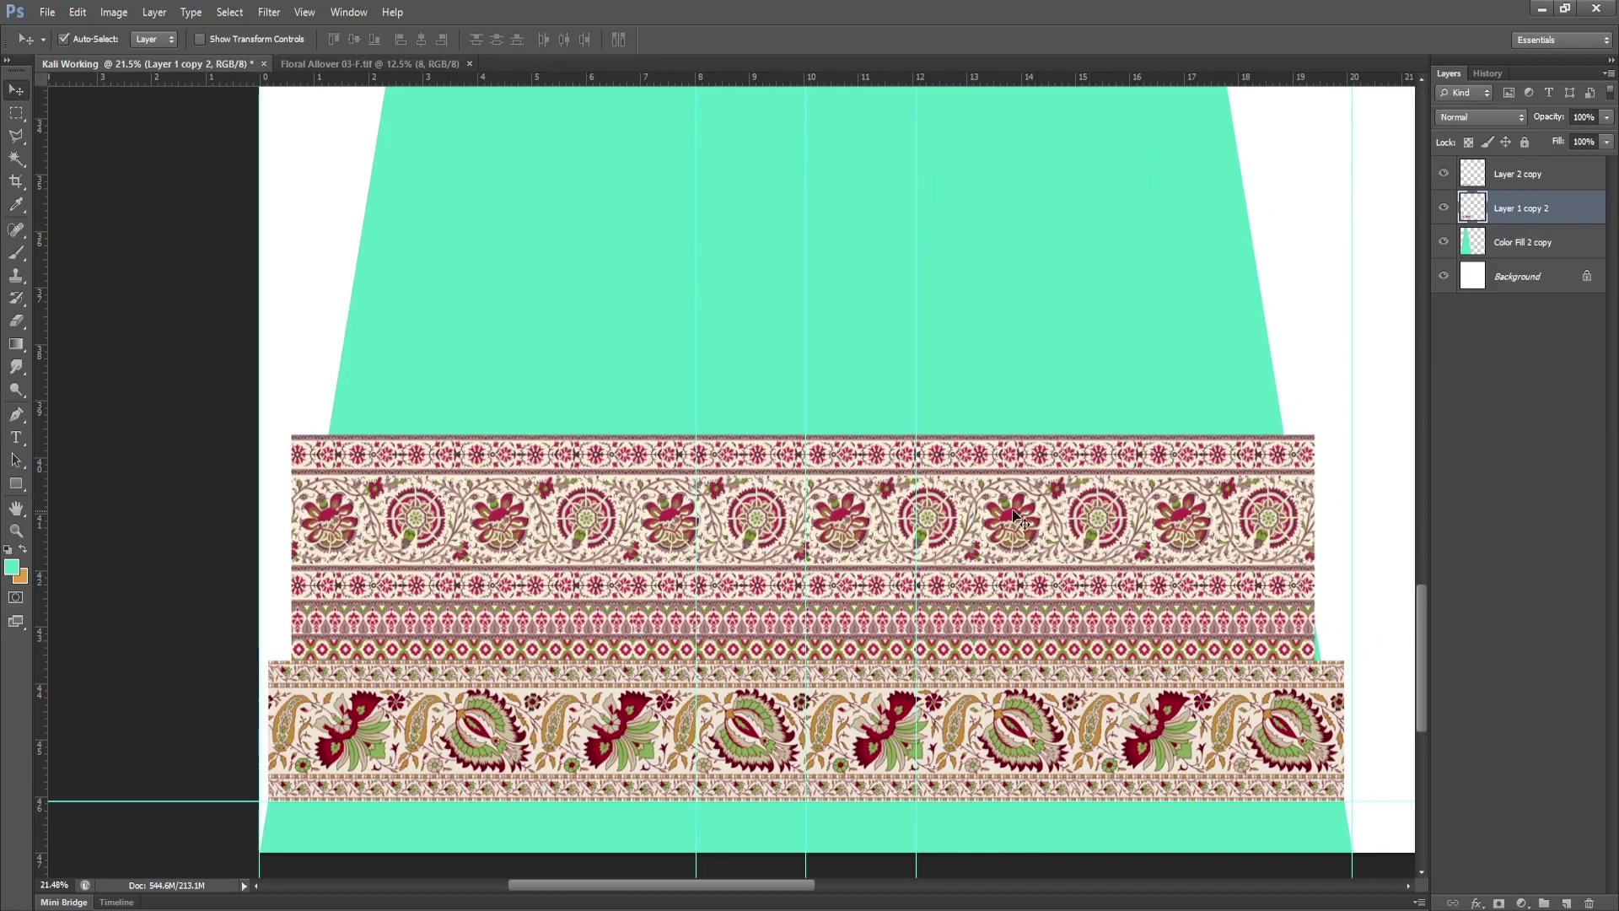
Stretch the merged floral strip's right edge out to the panel edge.
key(ctrl+t)
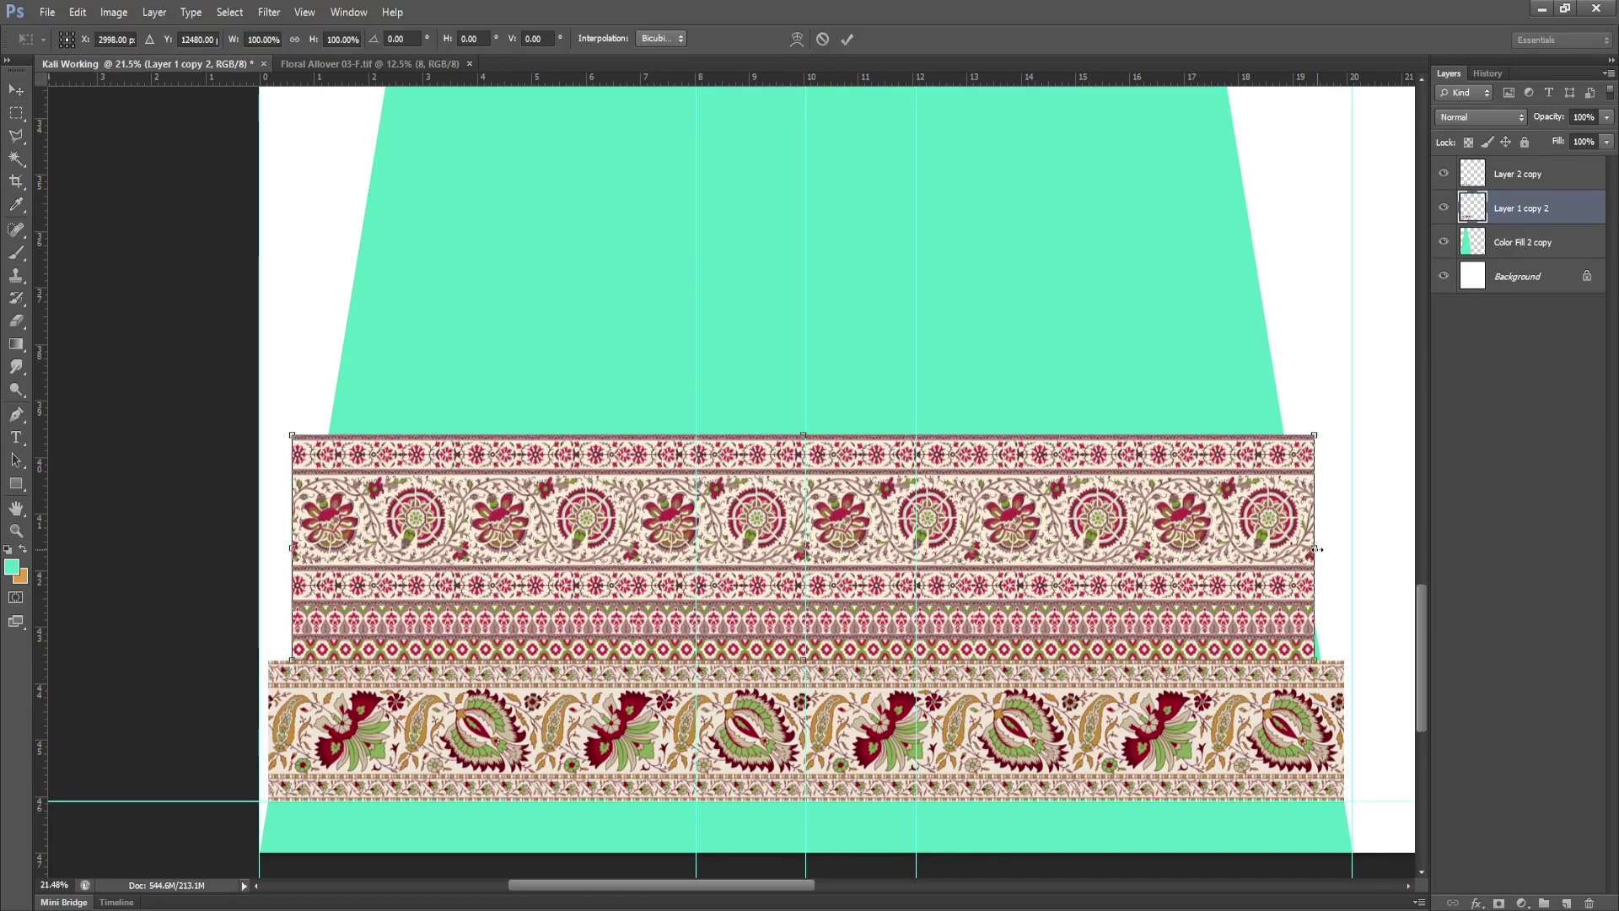
key(Return)
key(z)
drag(1320, 662, 1226, 621)
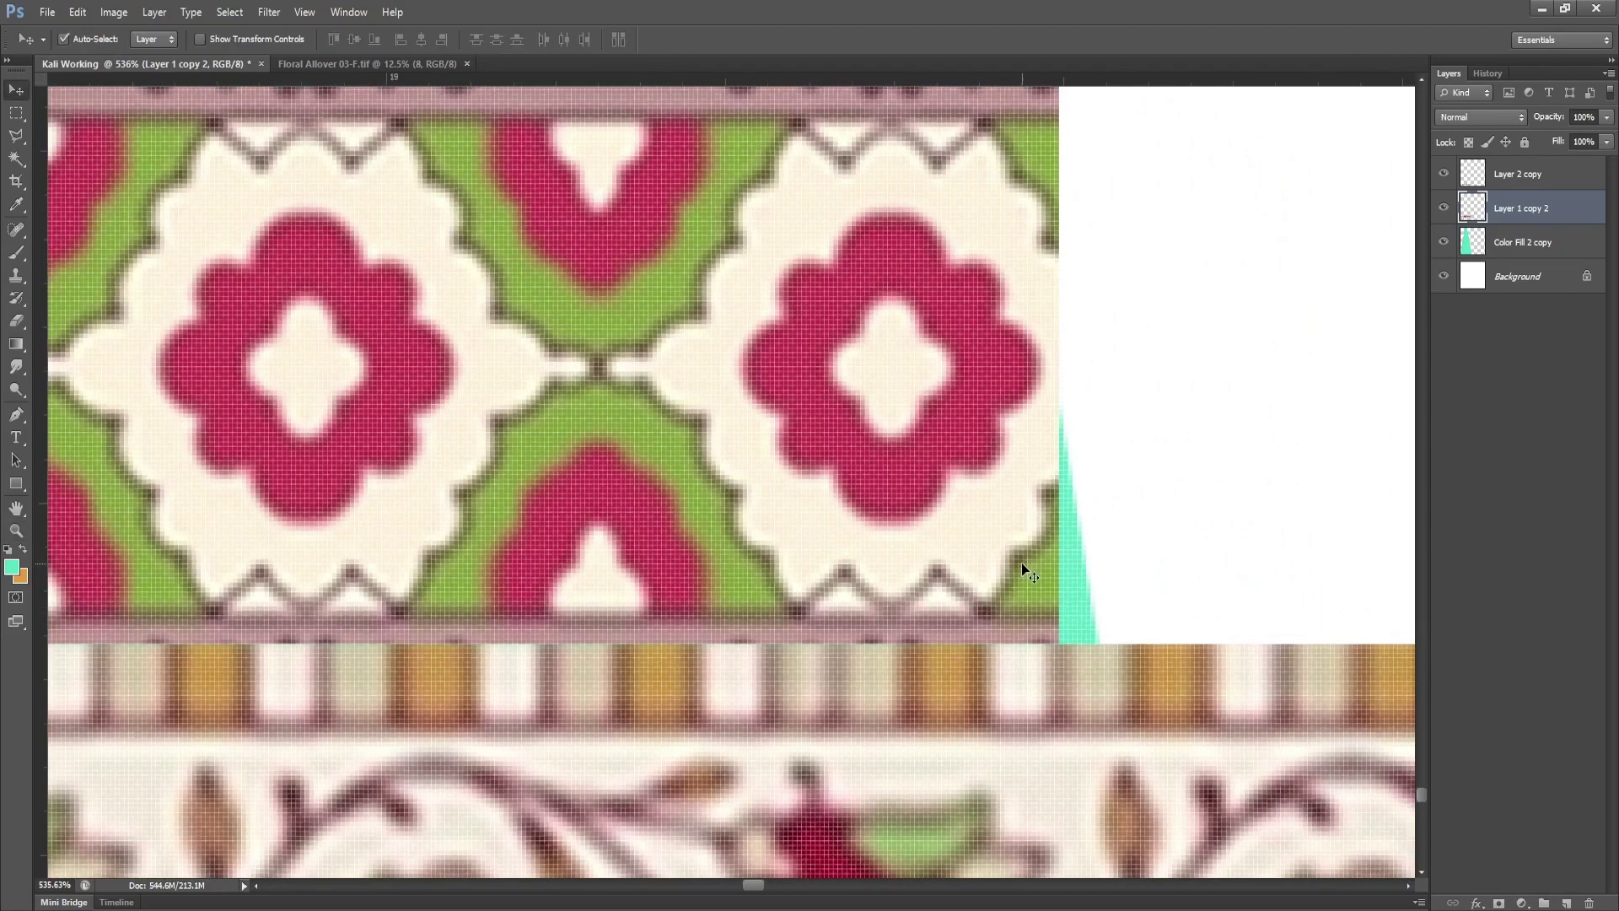
key(ctrl+t)
mouse_move(1060, 440)
mouse_down()
mouse_move(1103, 440)
mouse_move(928, 455)
mouse_up()
key(Return)
Check the strip's lower-left edge under Free Transform, then view the whole document.
key(z)
mouse_move(675, 516)
mouse_down()
mouse_move(753, 516)
mouse_move(710, 499)
mouse_move(582, 606)
mouse_move(866, 590)
mouse_up()
key(ctrl+t)
key(Return)
key(v)
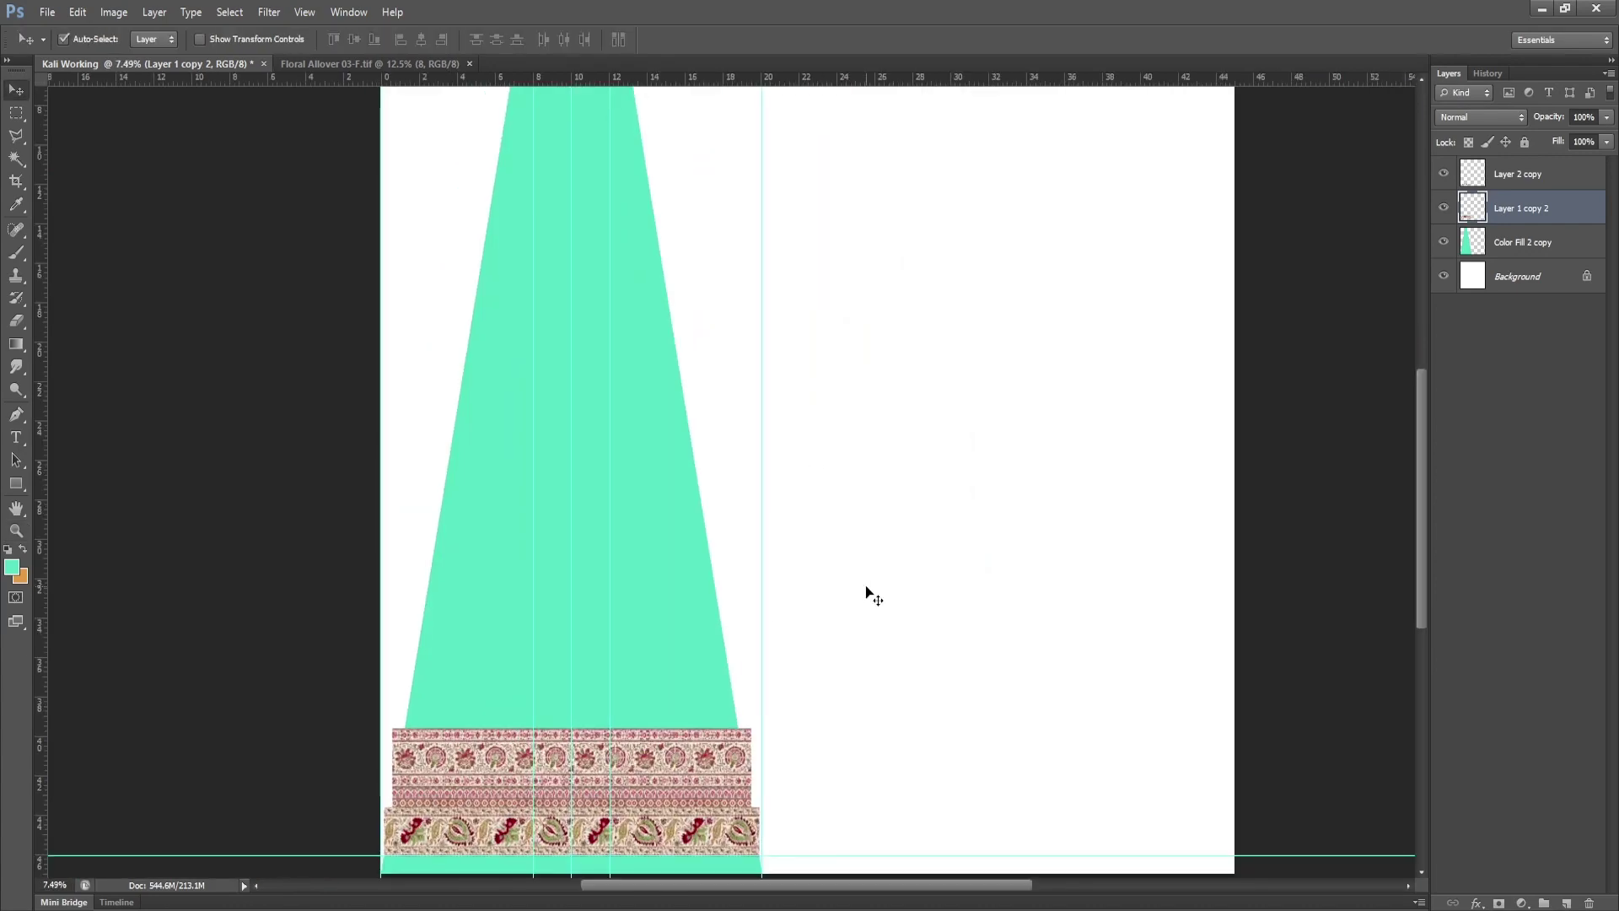
drag(674, 443, 777, 477)
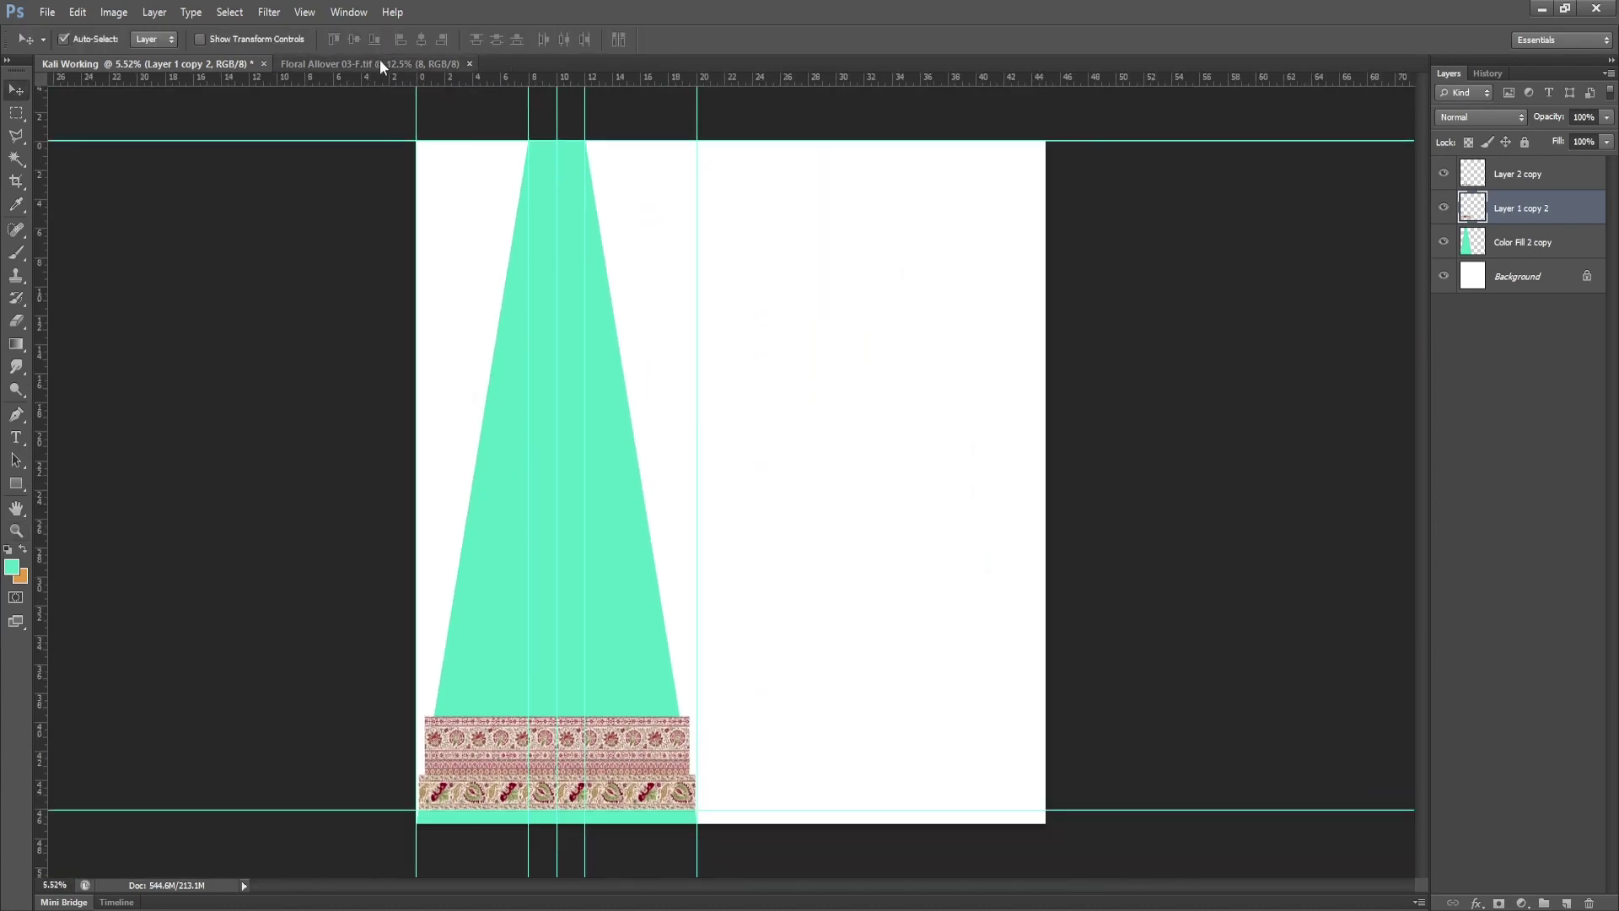
In Floral Allover, collapse the Flower group and tile both documents side by side.
click(371, 63)
click(1463, 173)
click(1444, 207)
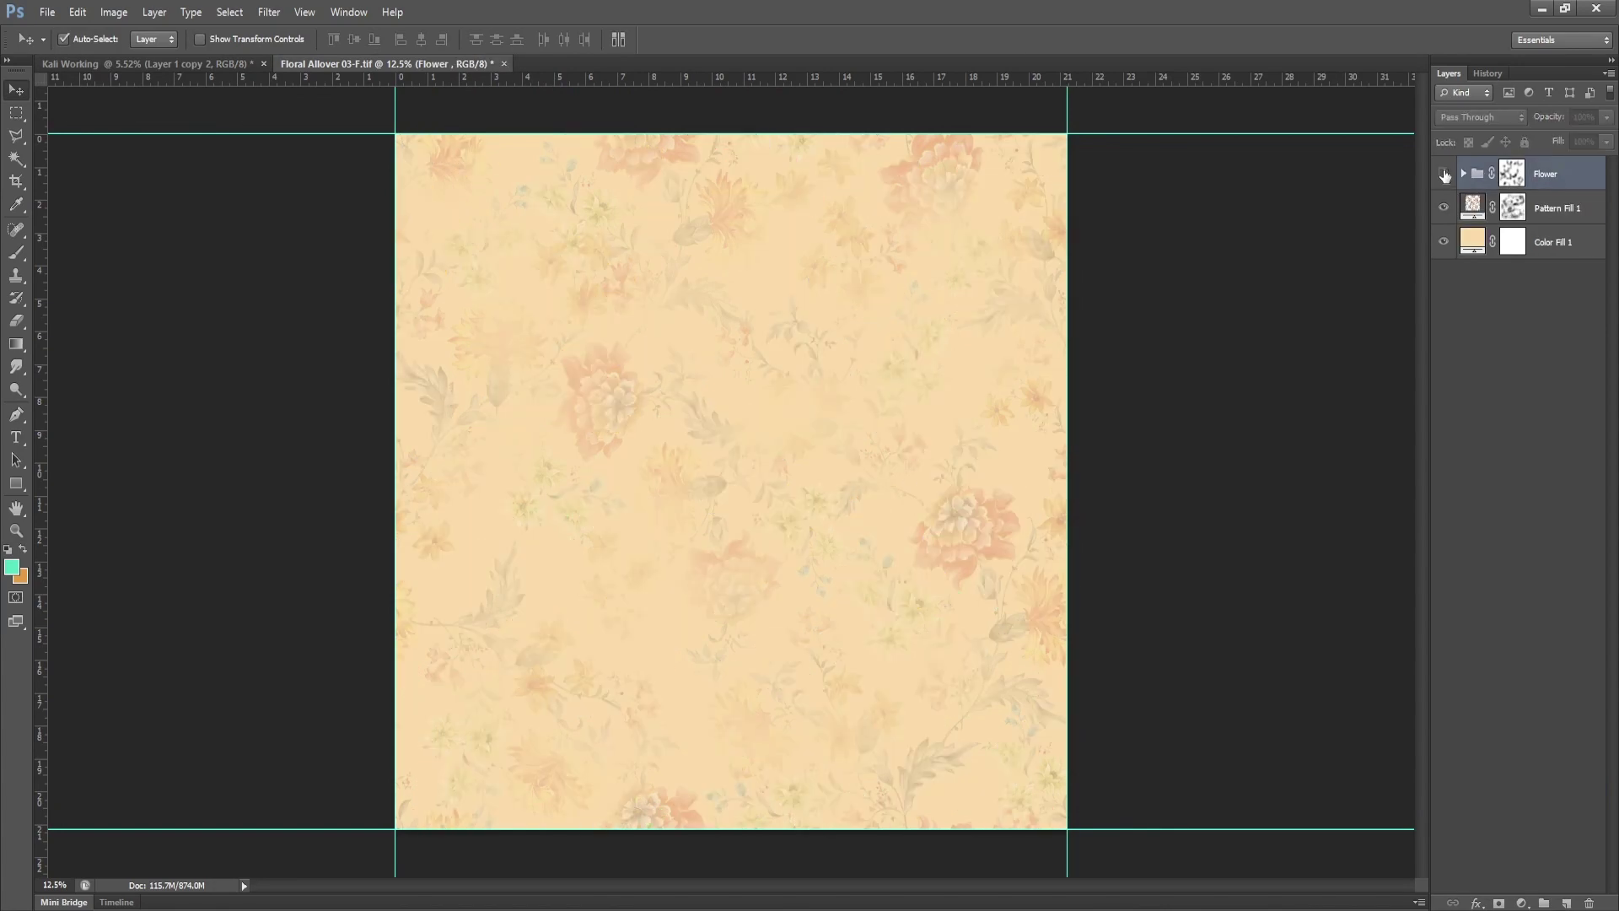
click(1444, 207)
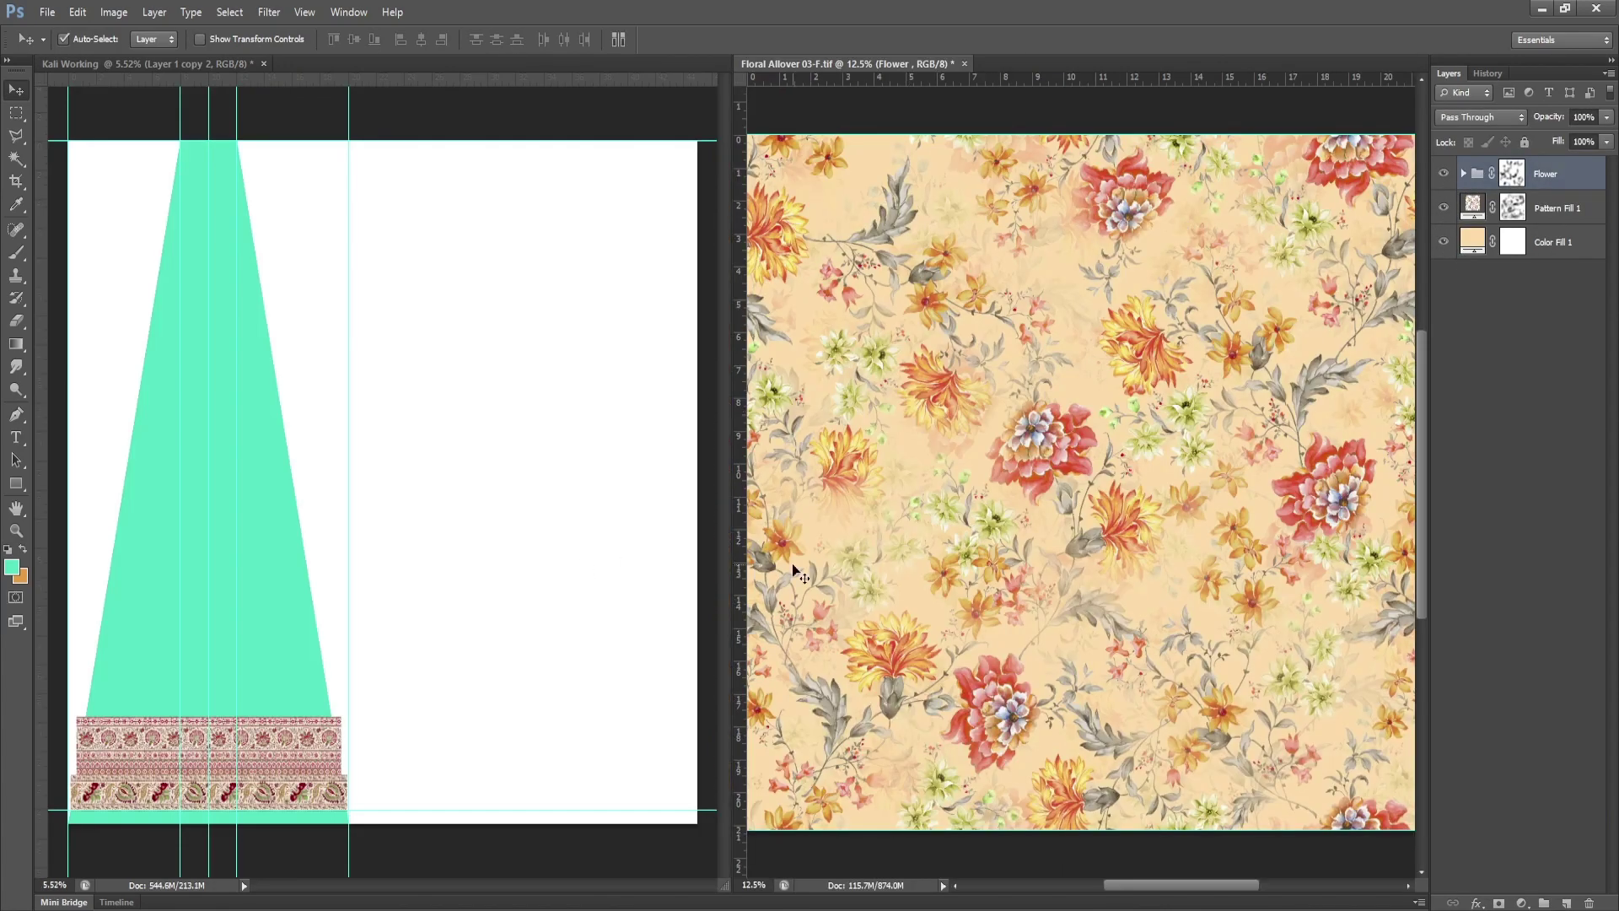
click(348, 12)
mouse_move(379, 32)
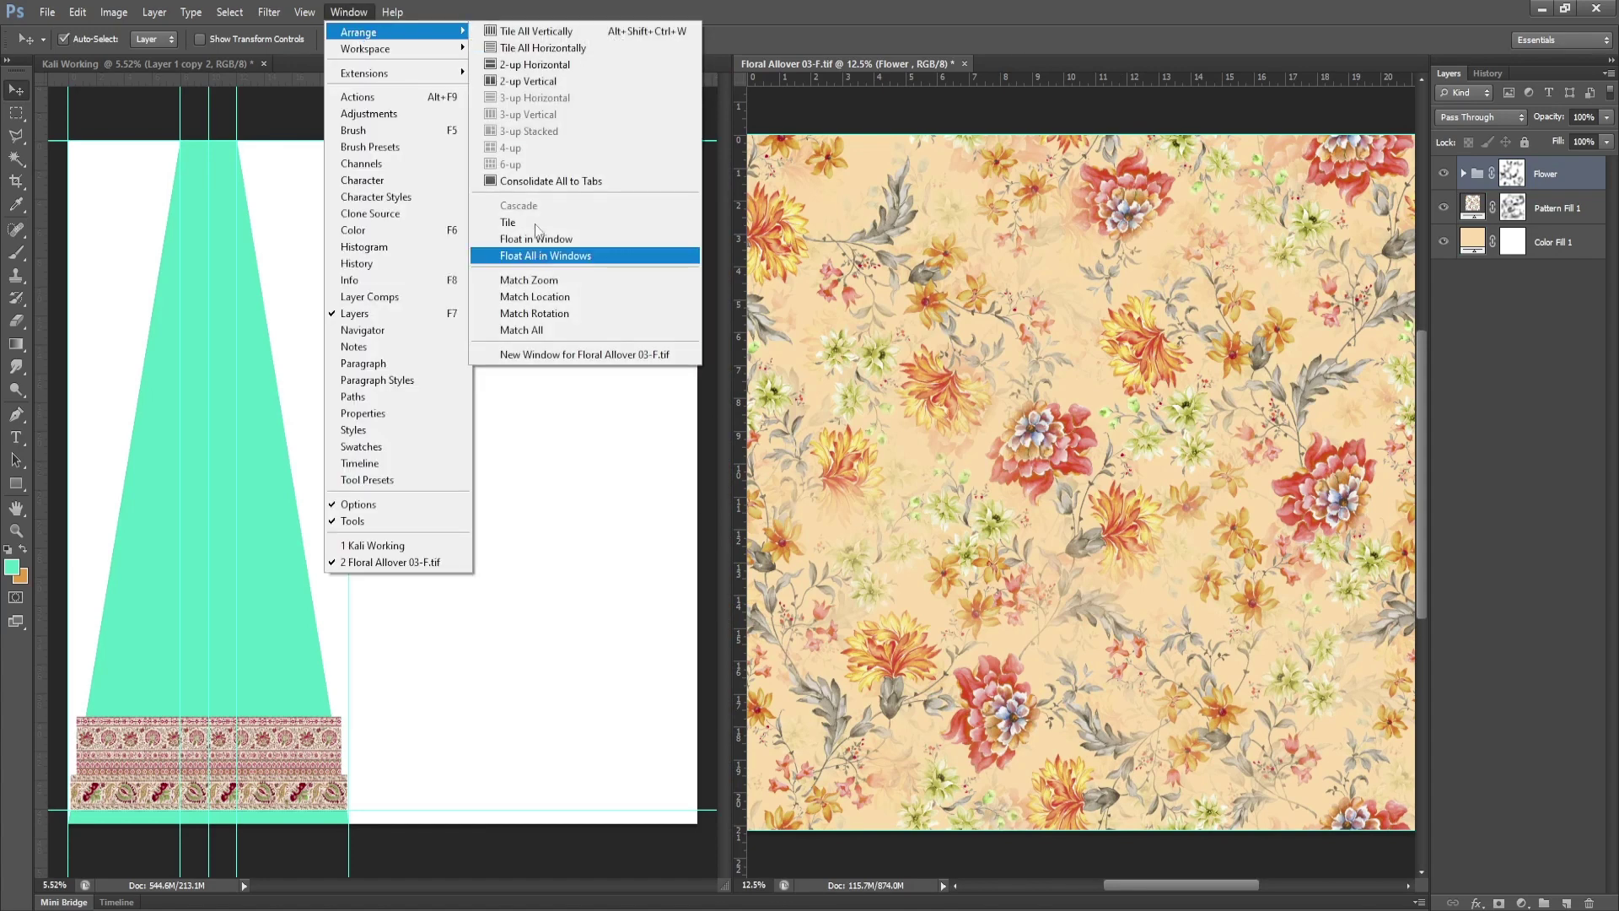
click(551, 181)
click(348, 12)
click(578, 33)
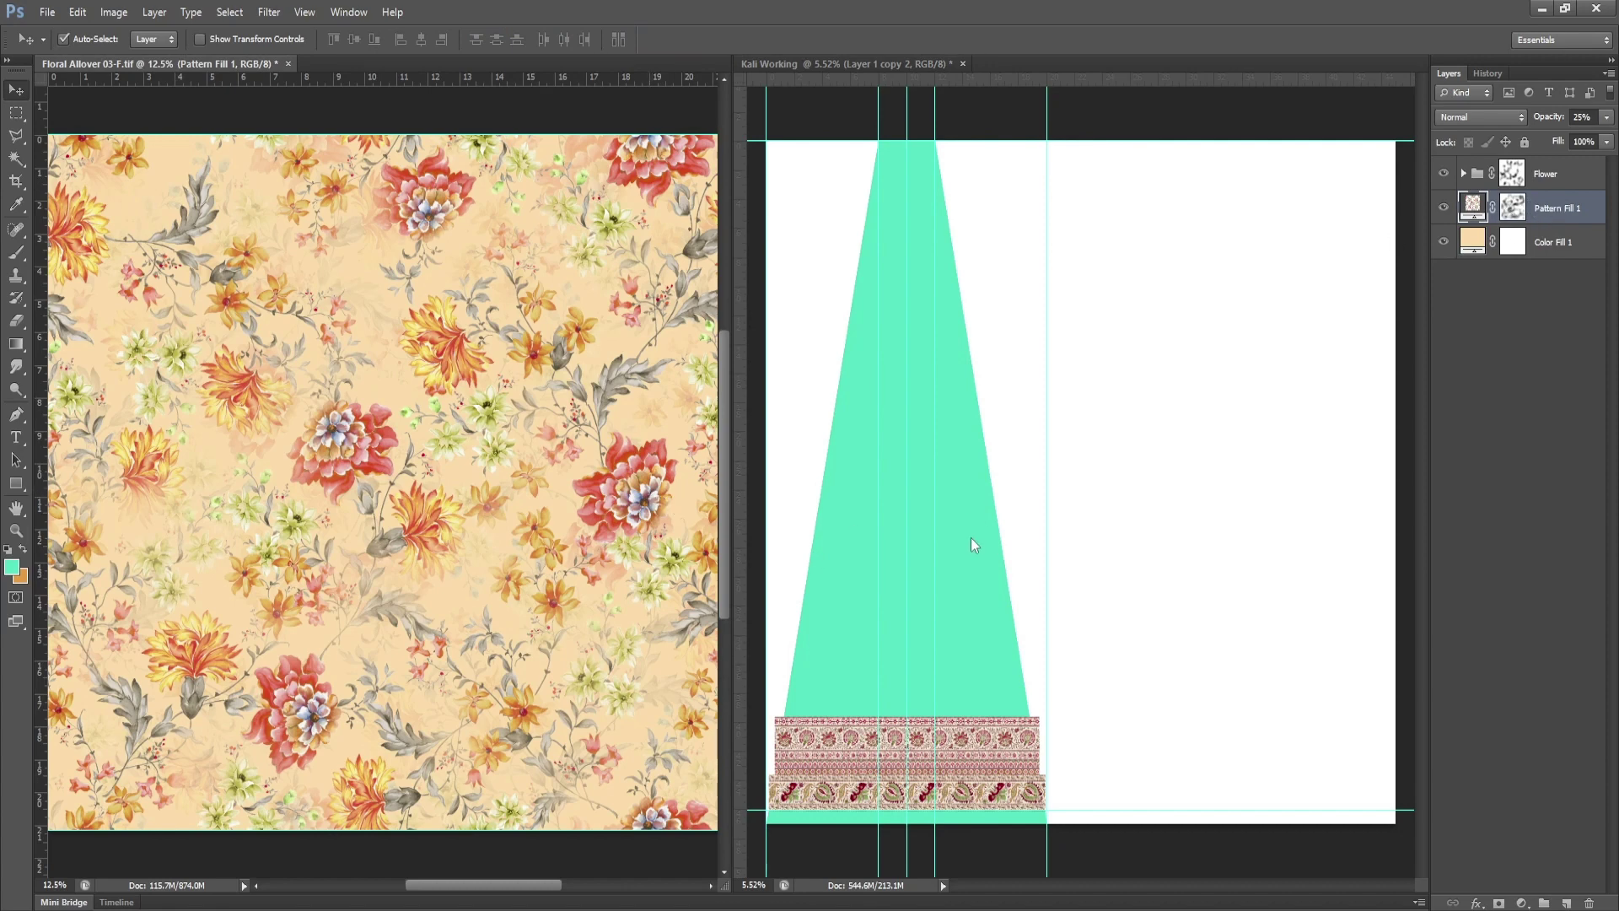
Add a Solid Color fill layer to Kali Working using beige sampled from the floral allover.
click(1477, 246)
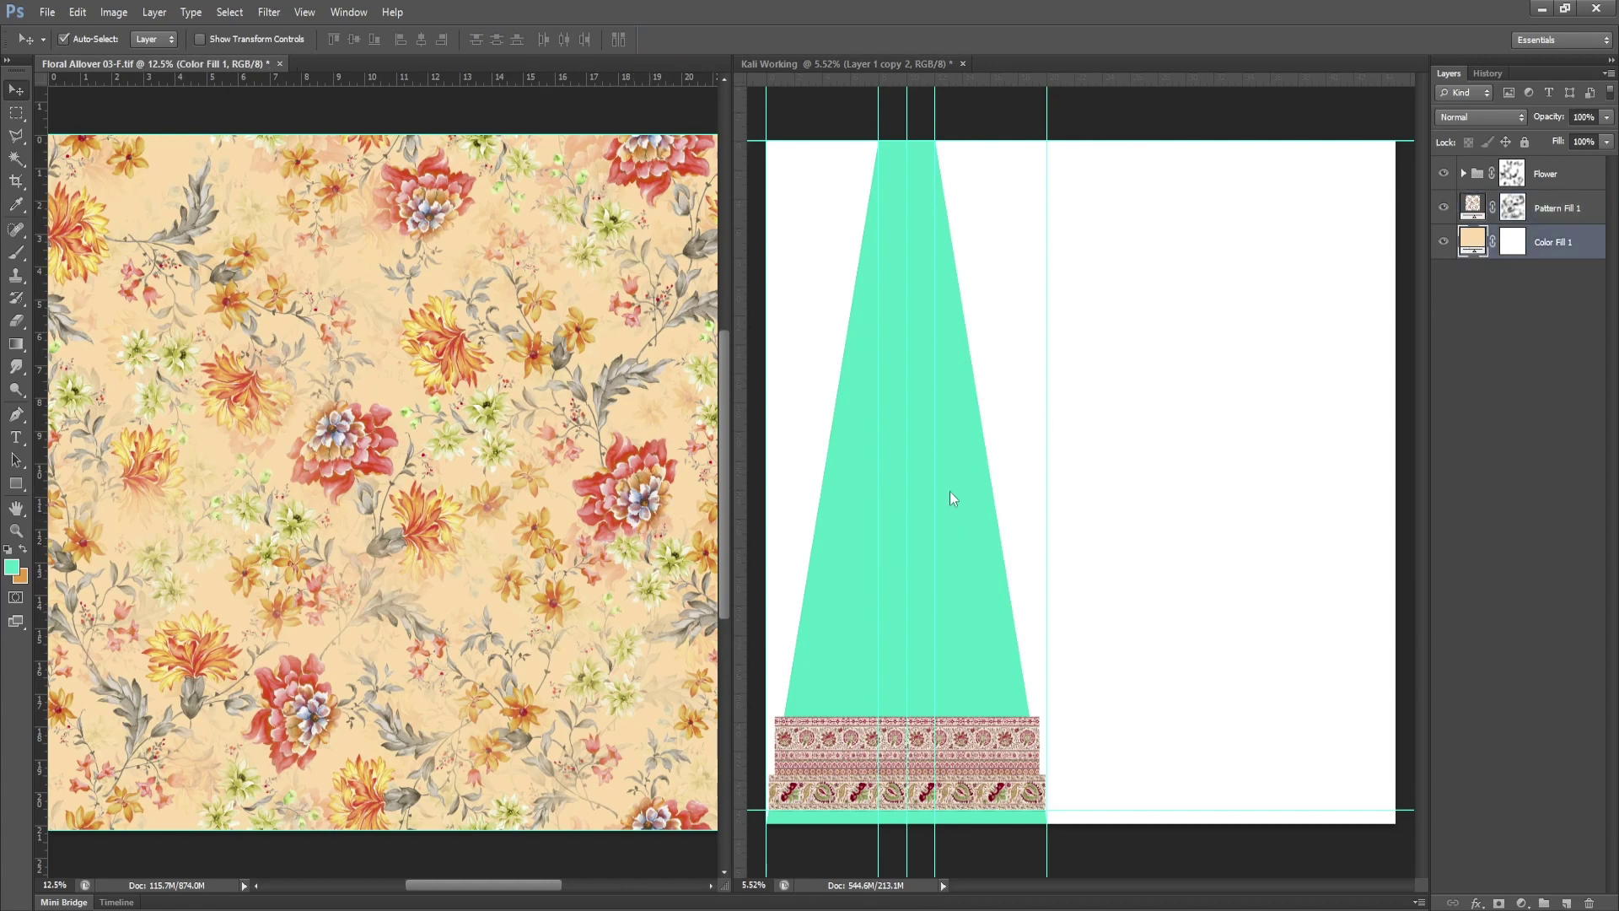
click(949, 498)
click(1477, 244)
click(1522, 904)
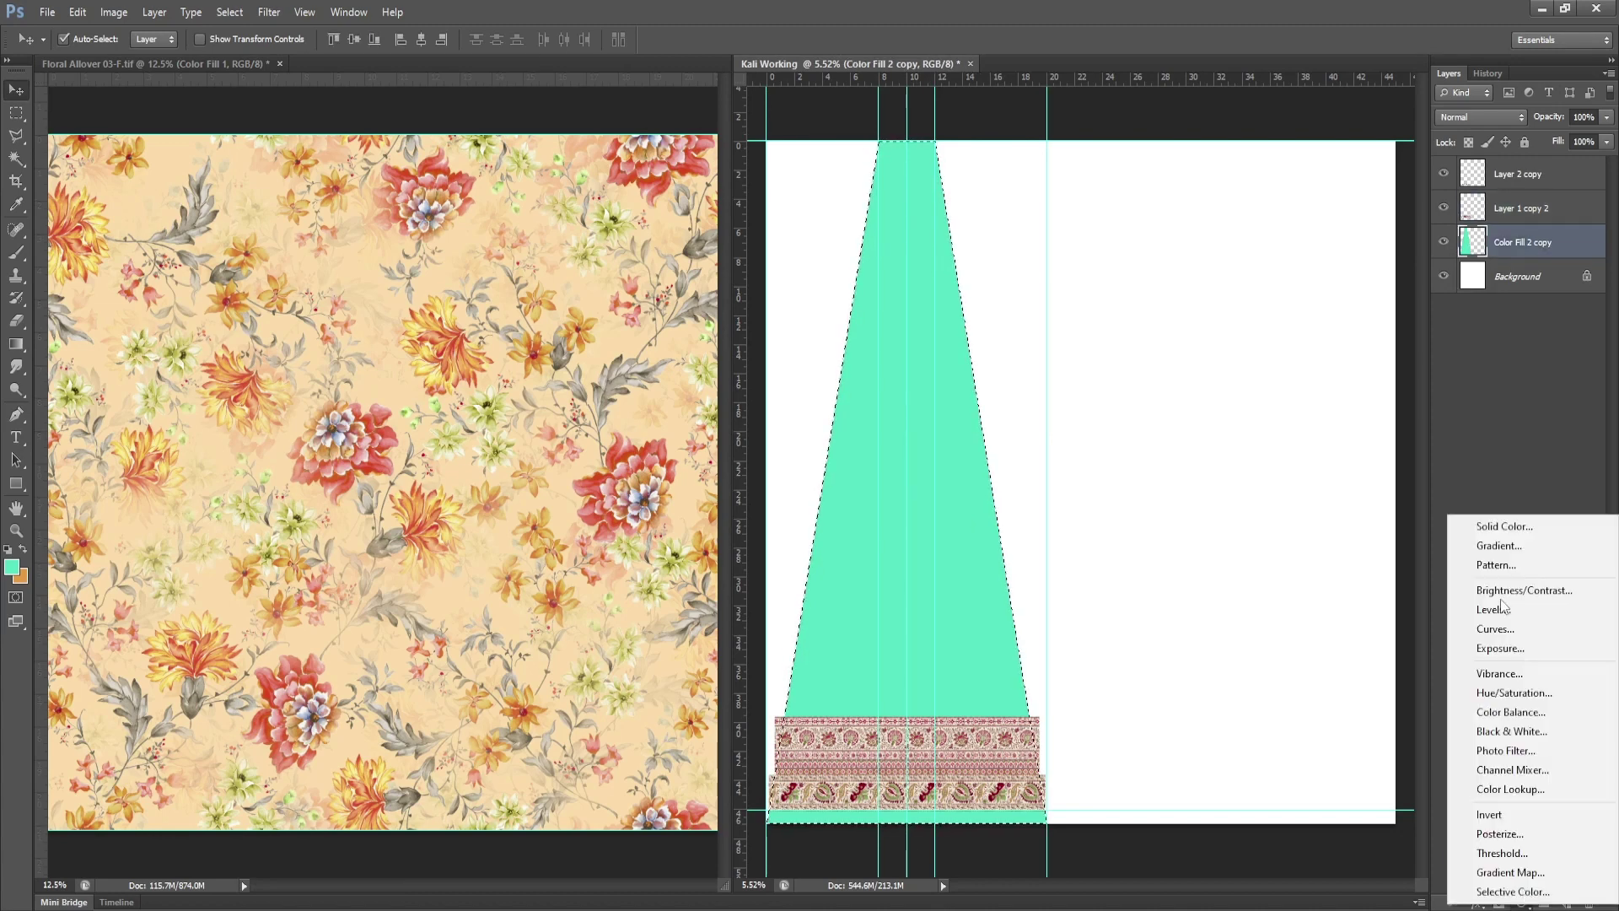
click(1485, 528)
click(623, 342)
key(Return)
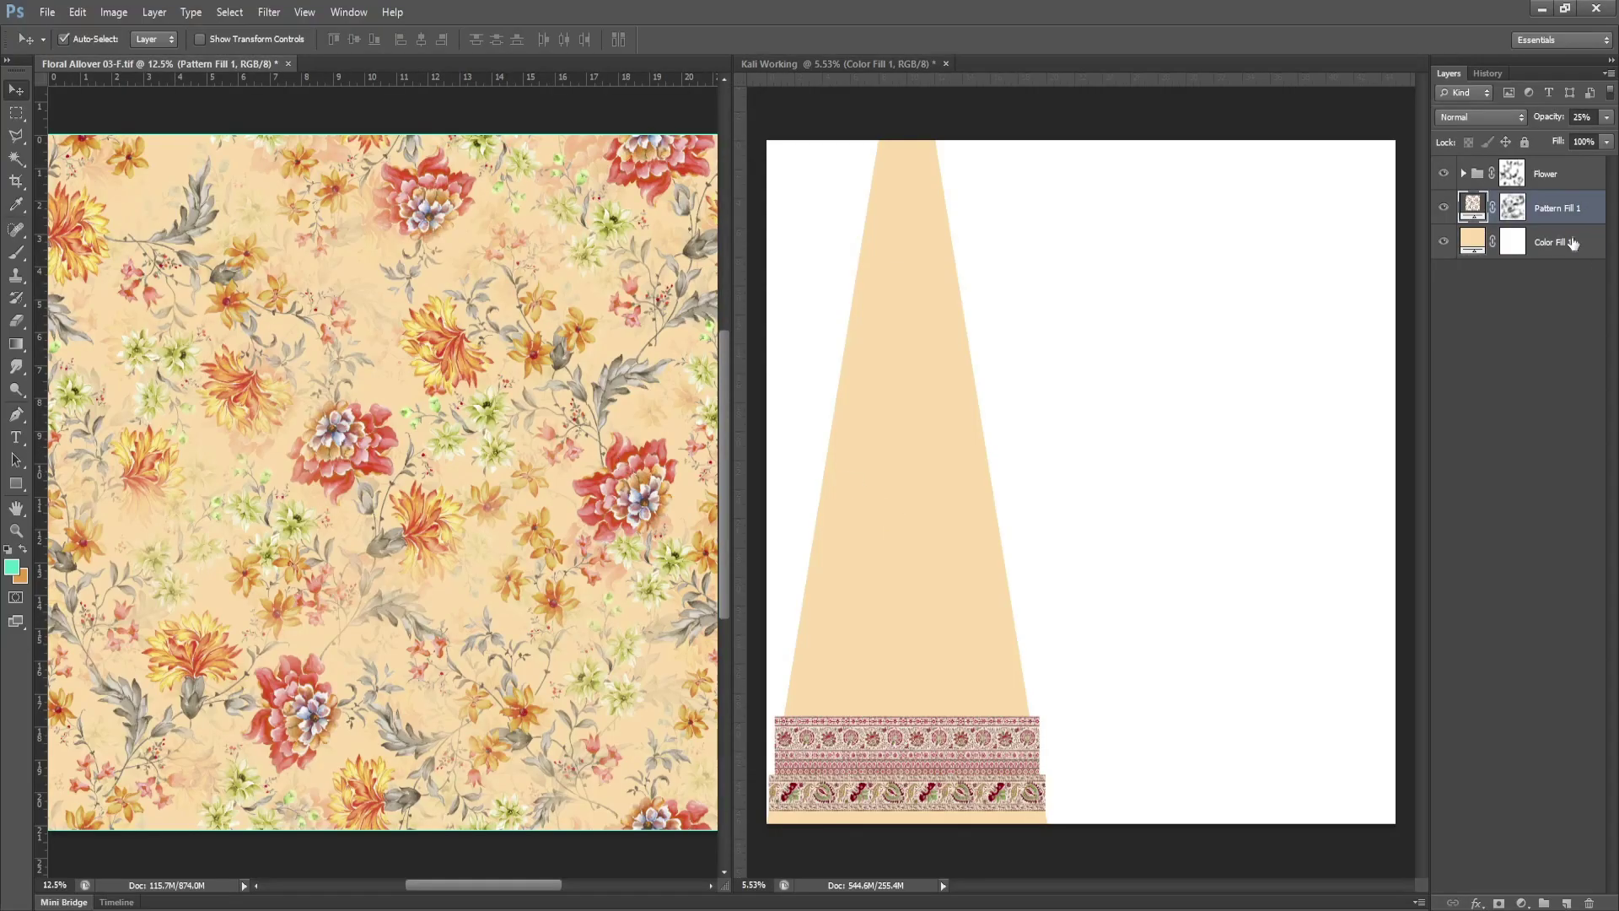
Copy the Flower group into Kali Working and remove its layer mask.
drag(1531, 174, 1244, 278)
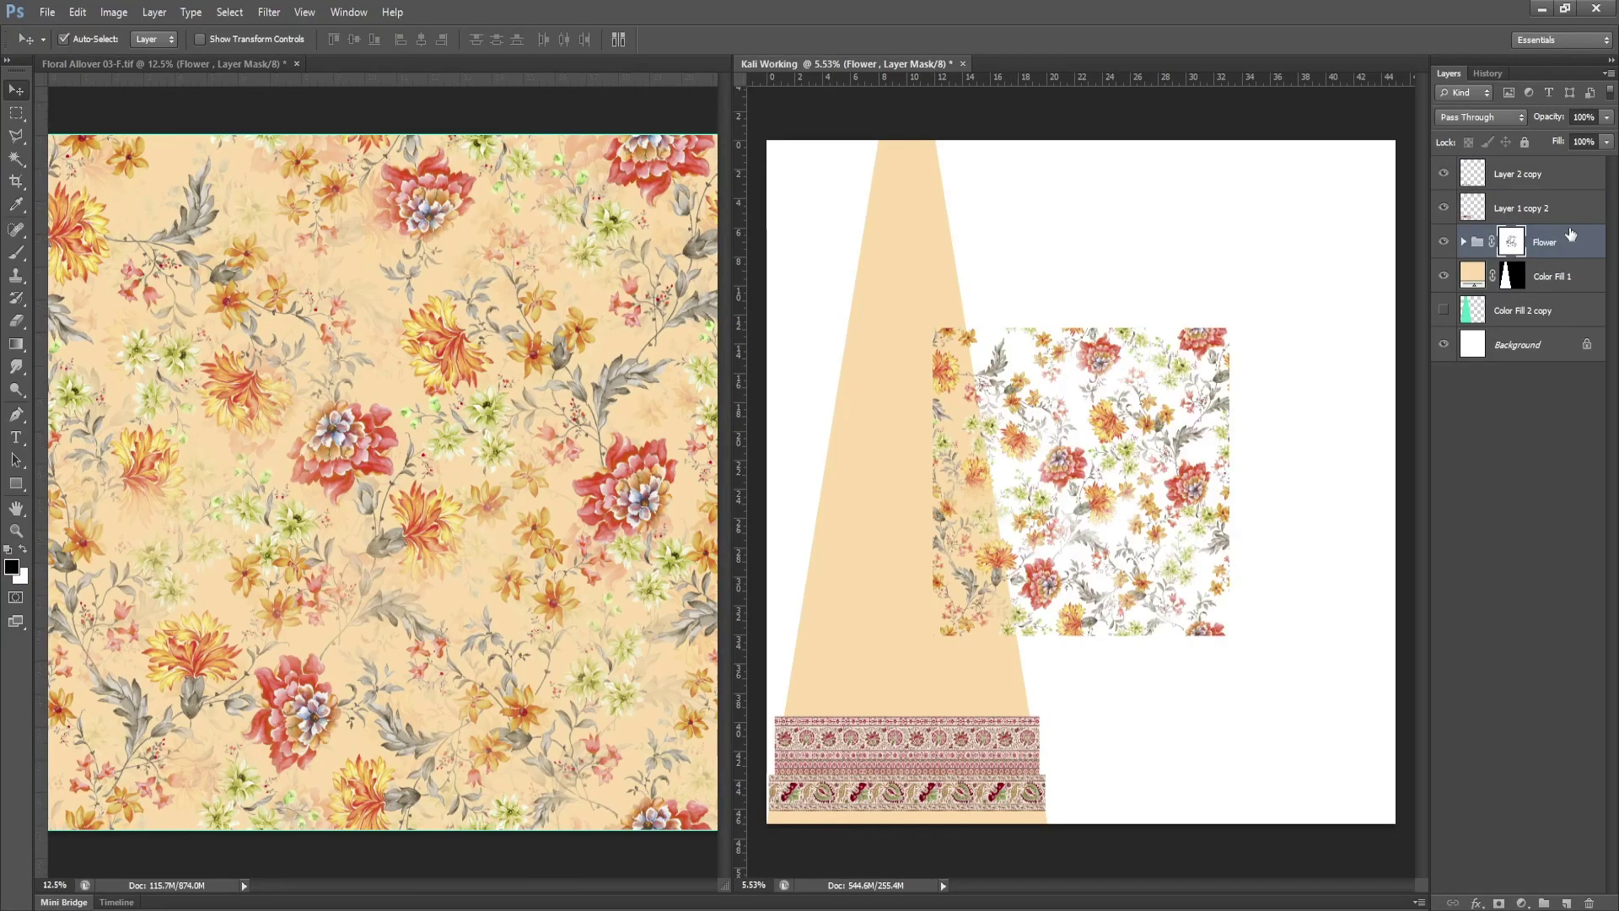
right_click(1512, 178)
click(1509, 213)
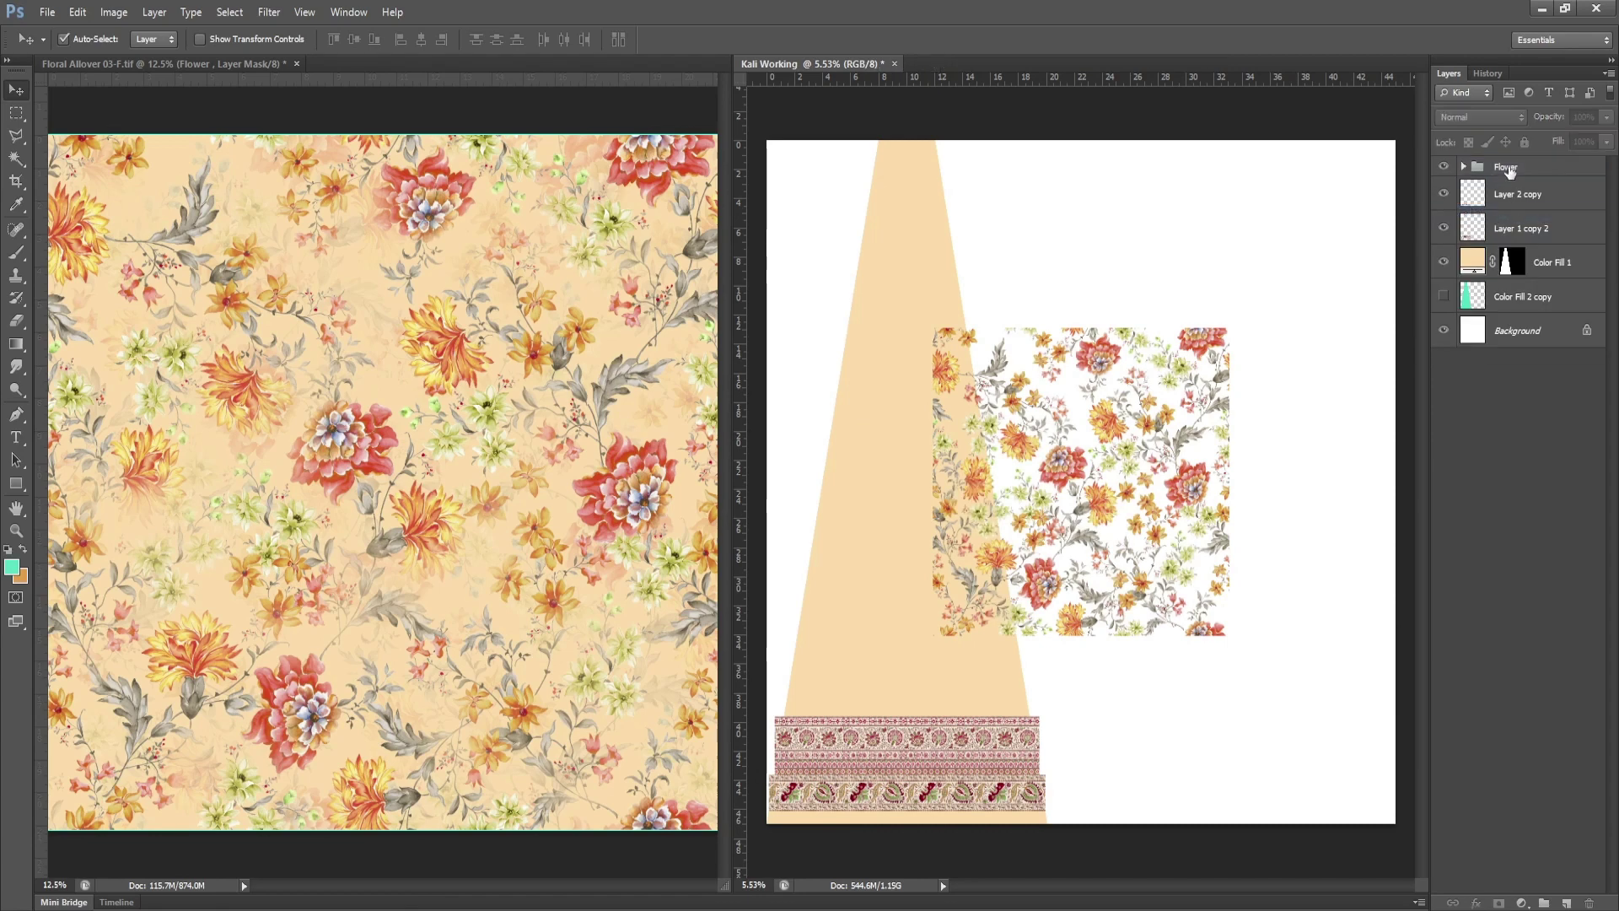
click(1529, 92)
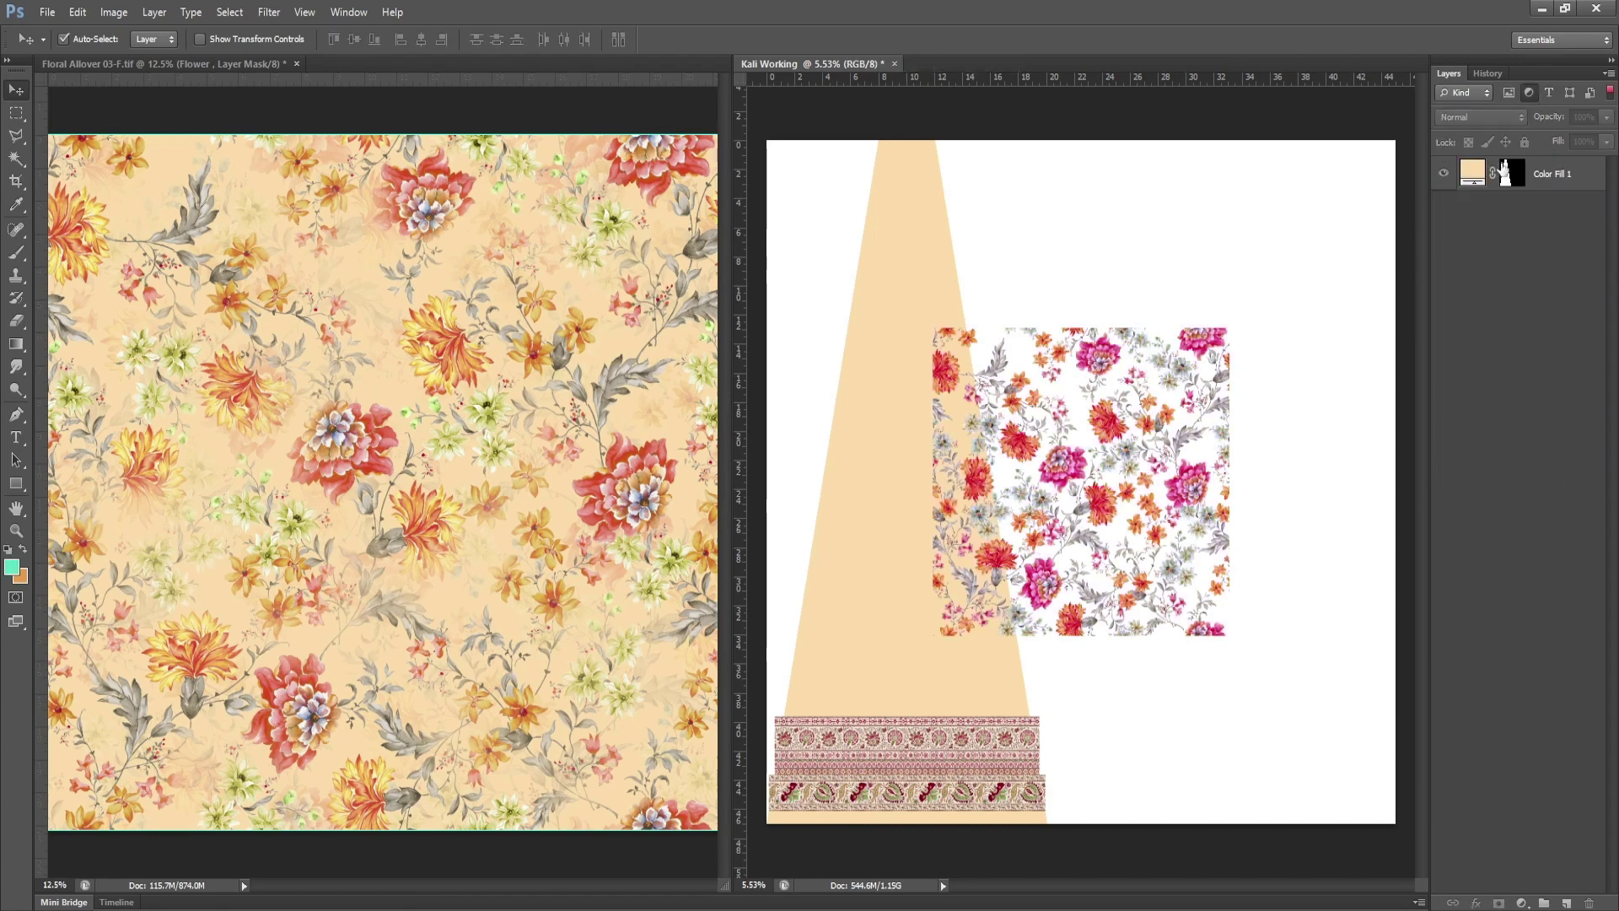
click(1465, 166)
click(1531, 174)
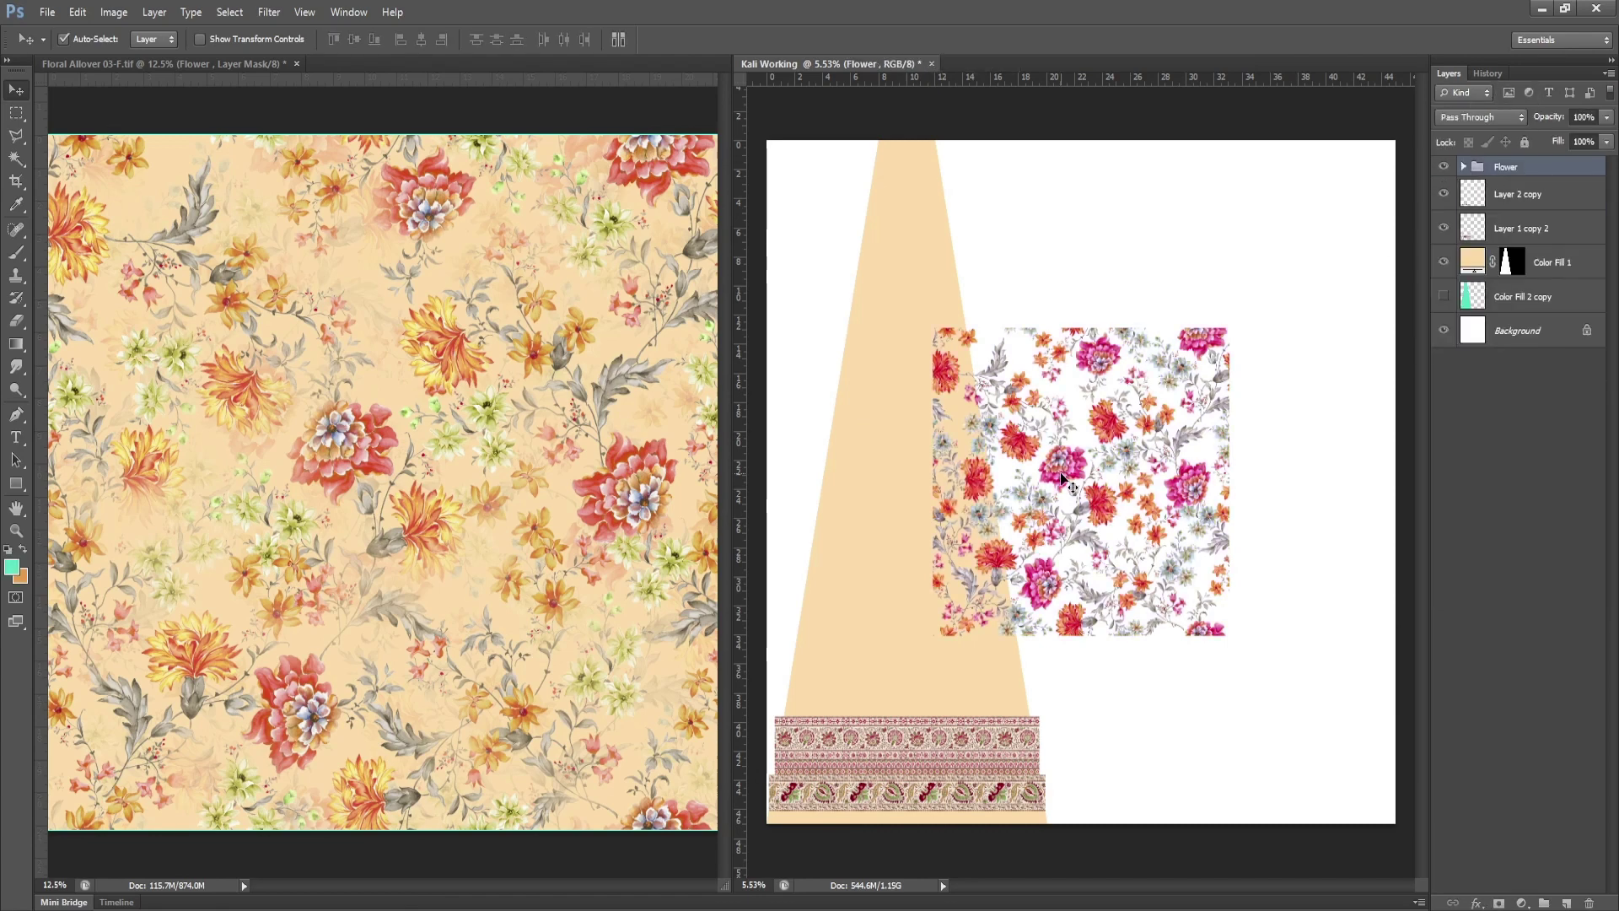
Move the floral print down over the lower skirt with Free Transform.
key(ctrl+t)
mouse_move(1187, 384)
mouse_down()
mouse_move(999, 494)
mouse_move(1062, 489)
mouse_up()
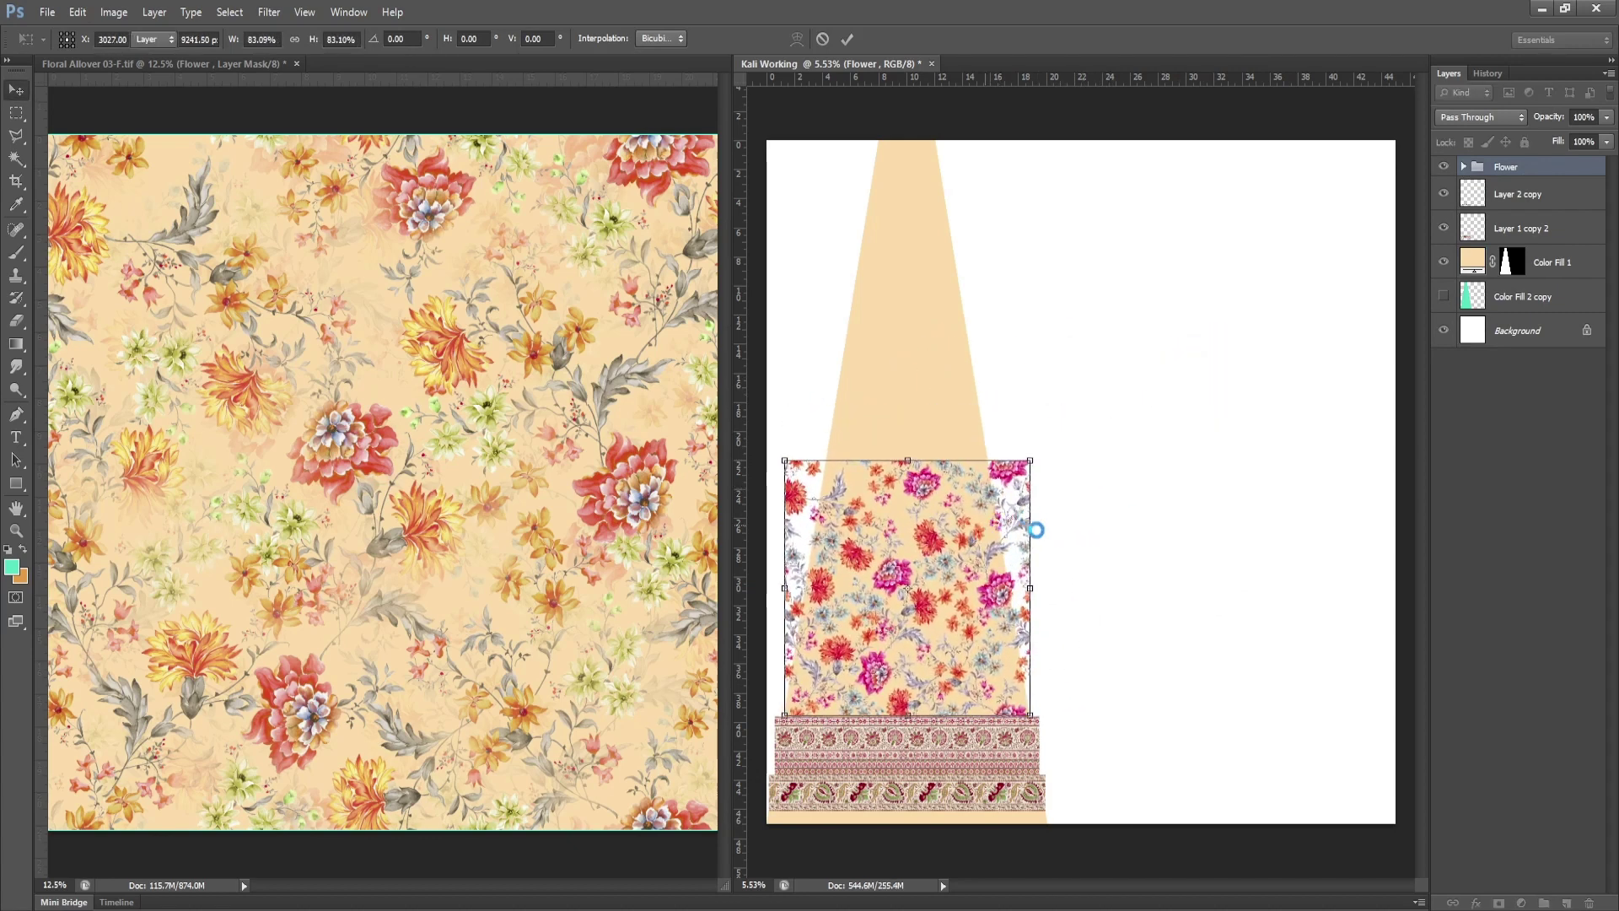
key(Return)
key(z)
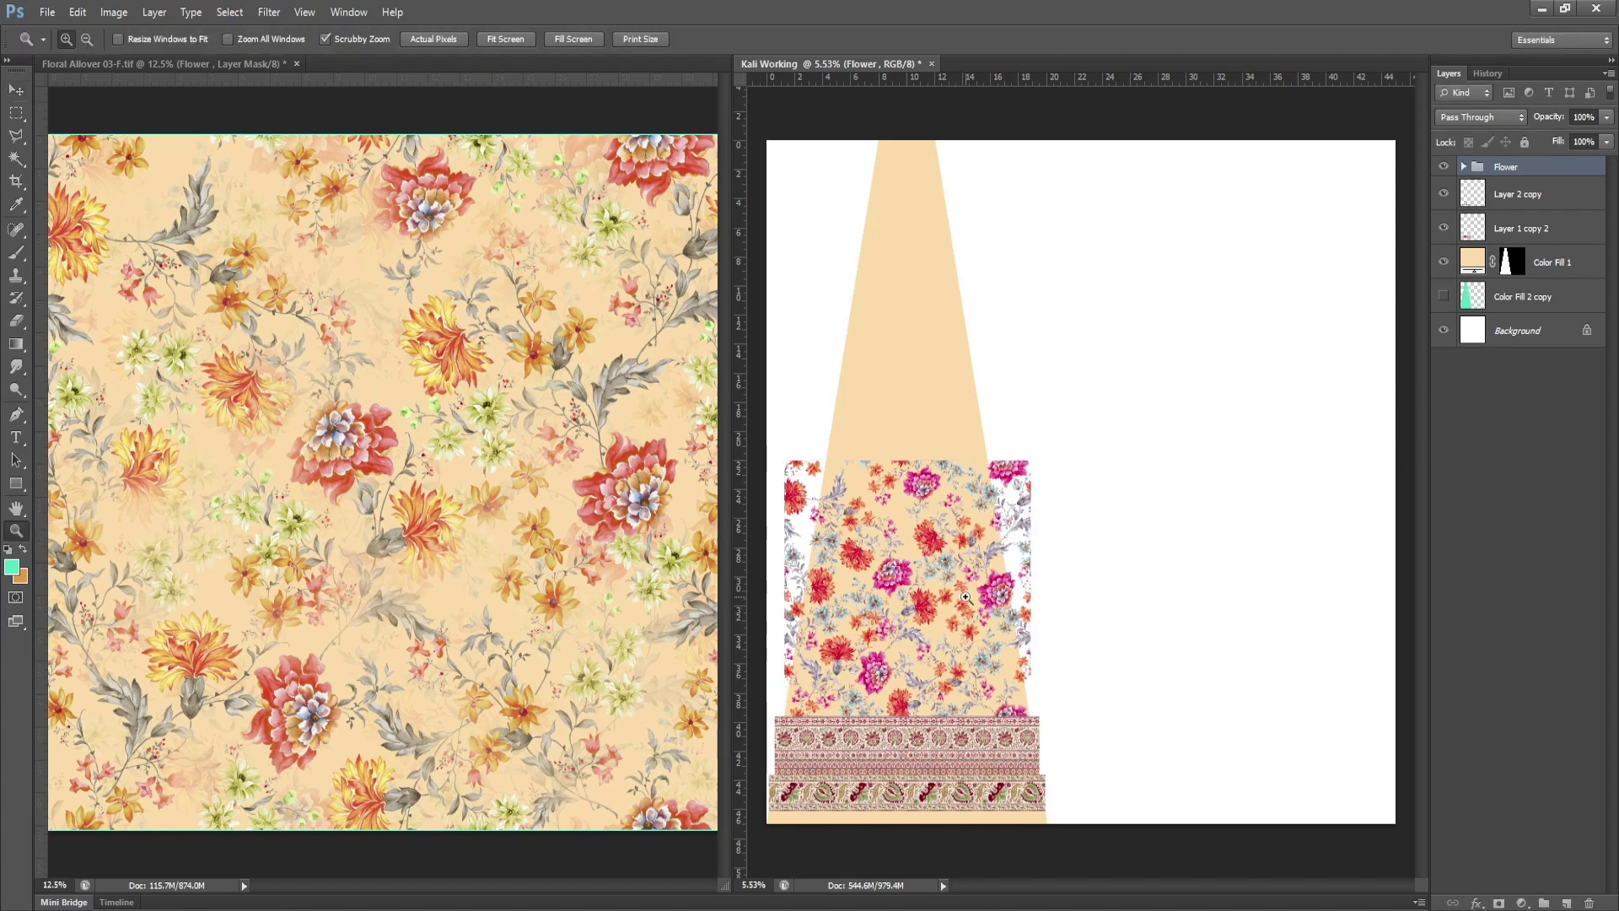
Duplicate the Flower group twice, stacking the copies upward to the panel top.
key(ctrl+j)
key(ctrl+t)
mouse_move(965, 597)
mouse_down()
mouse_move(1126, 366)
mouse_move(1054, 296)
mouse_move(978, 334)
mouse_up()
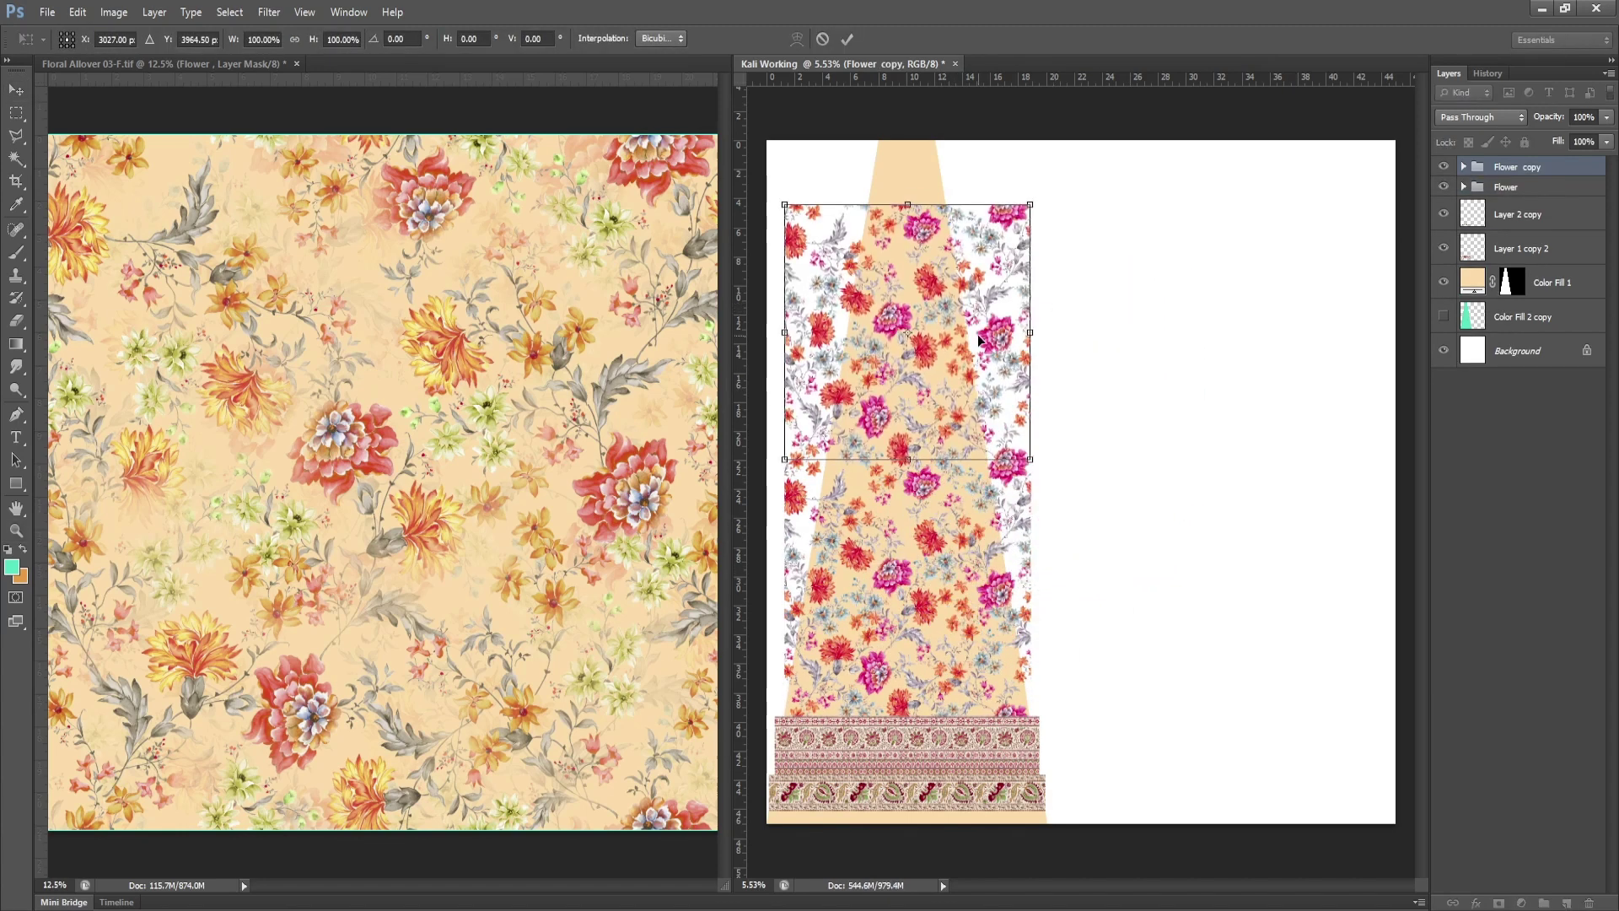
key(Return)
key(ctrl+j)
key(ctrl+t)
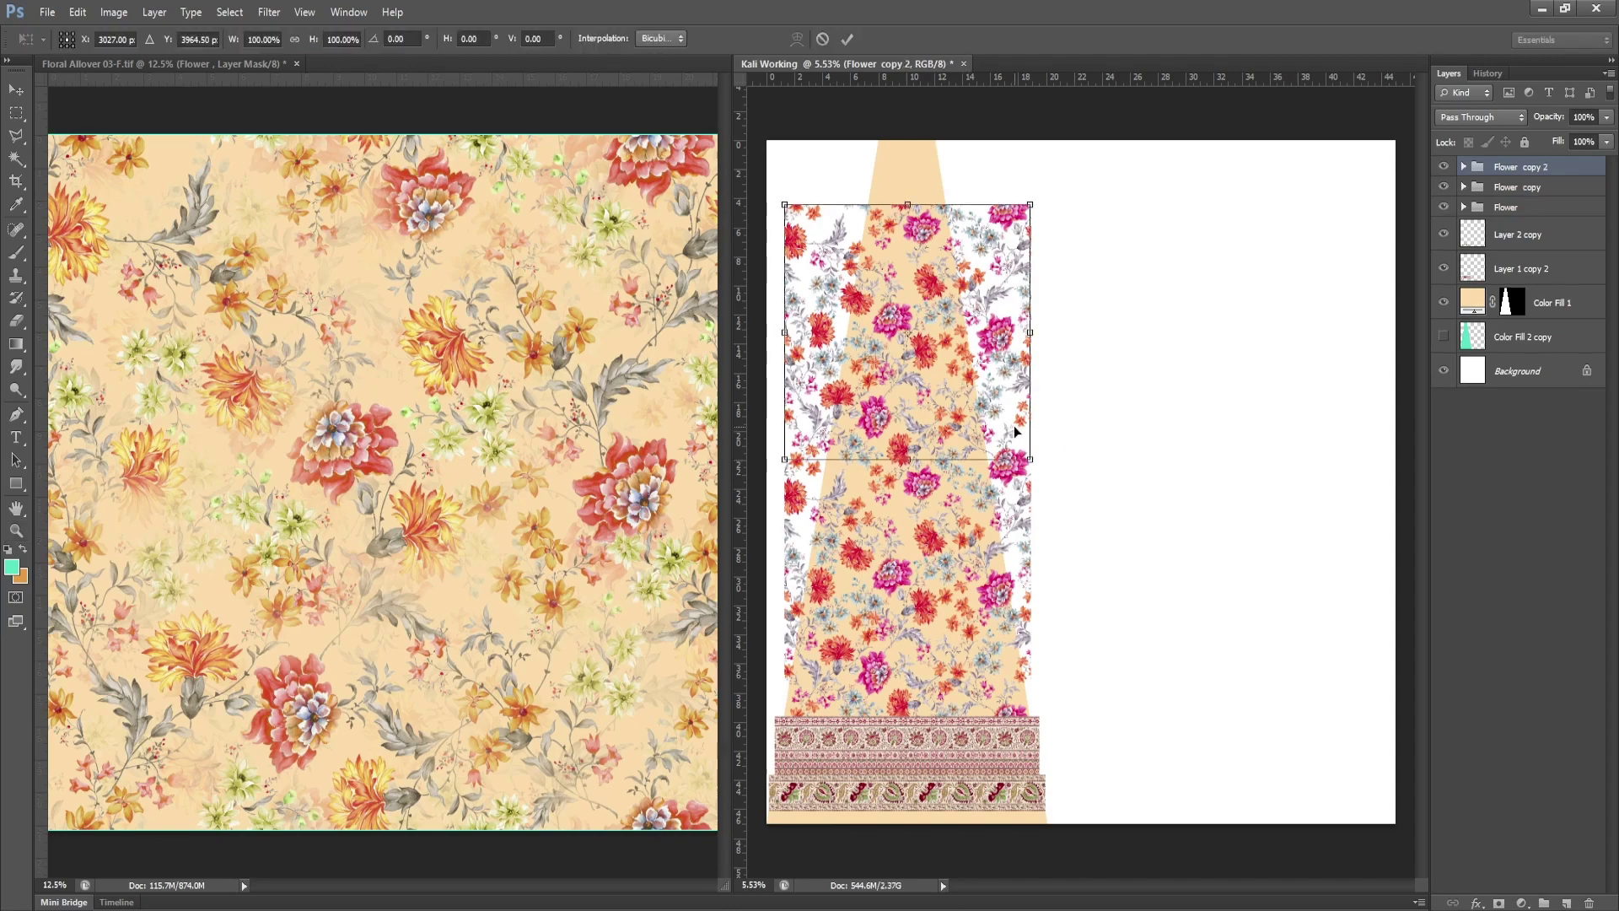
drag(1075, 463, 981, 196)
key(Return)
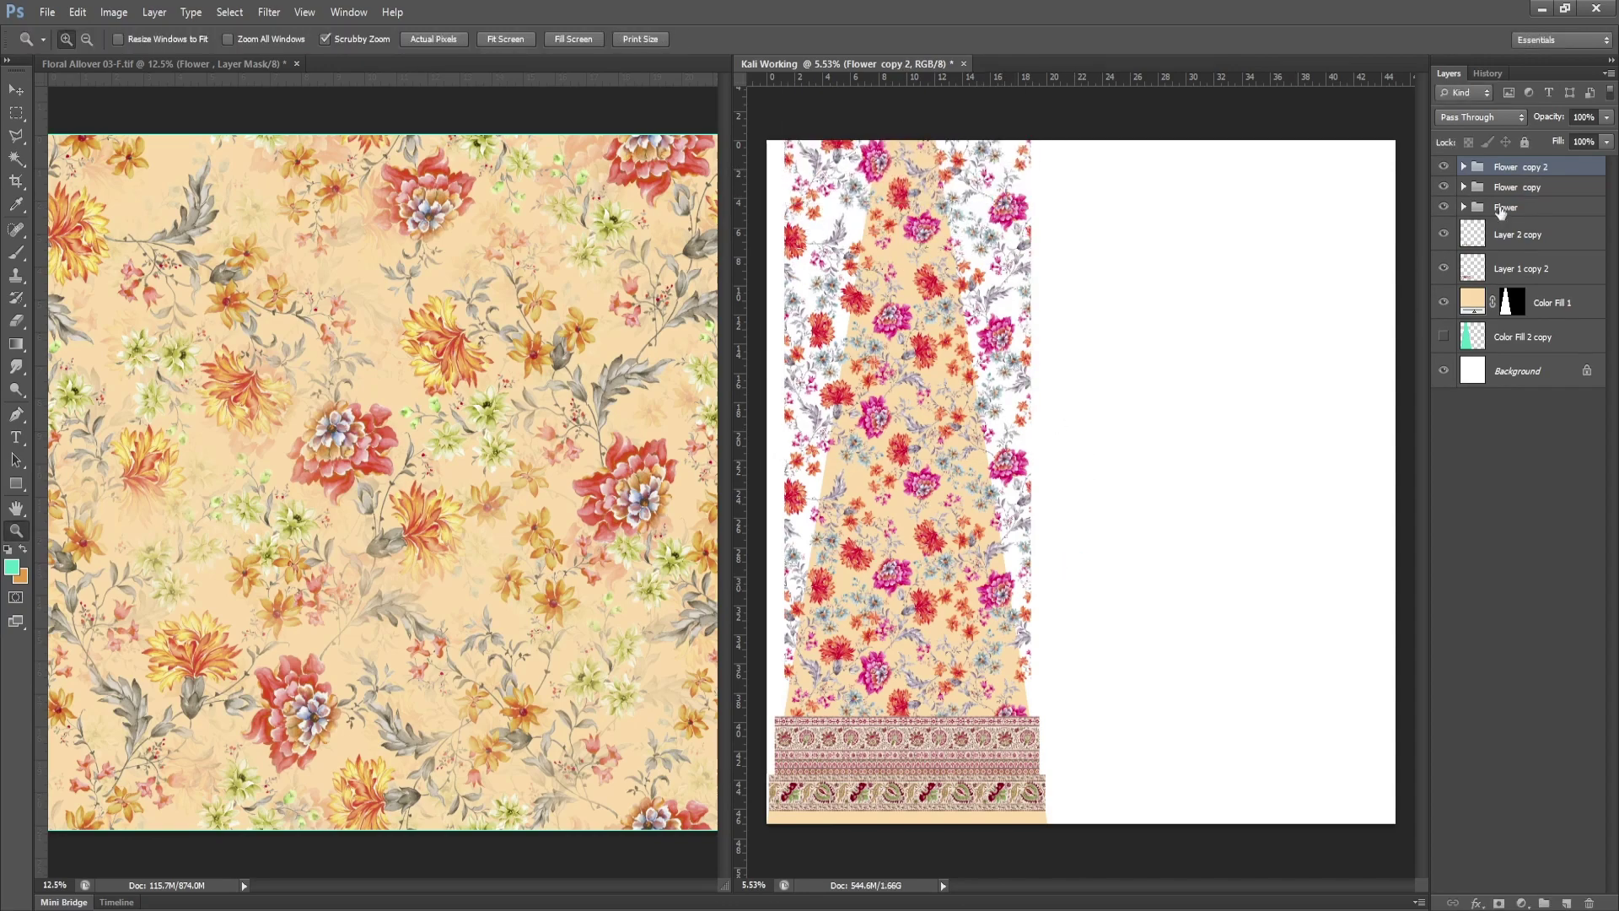
Select the original Flower group in a full-screen canvas view.
click(1505, 207)
key(f)
click(627, 528)
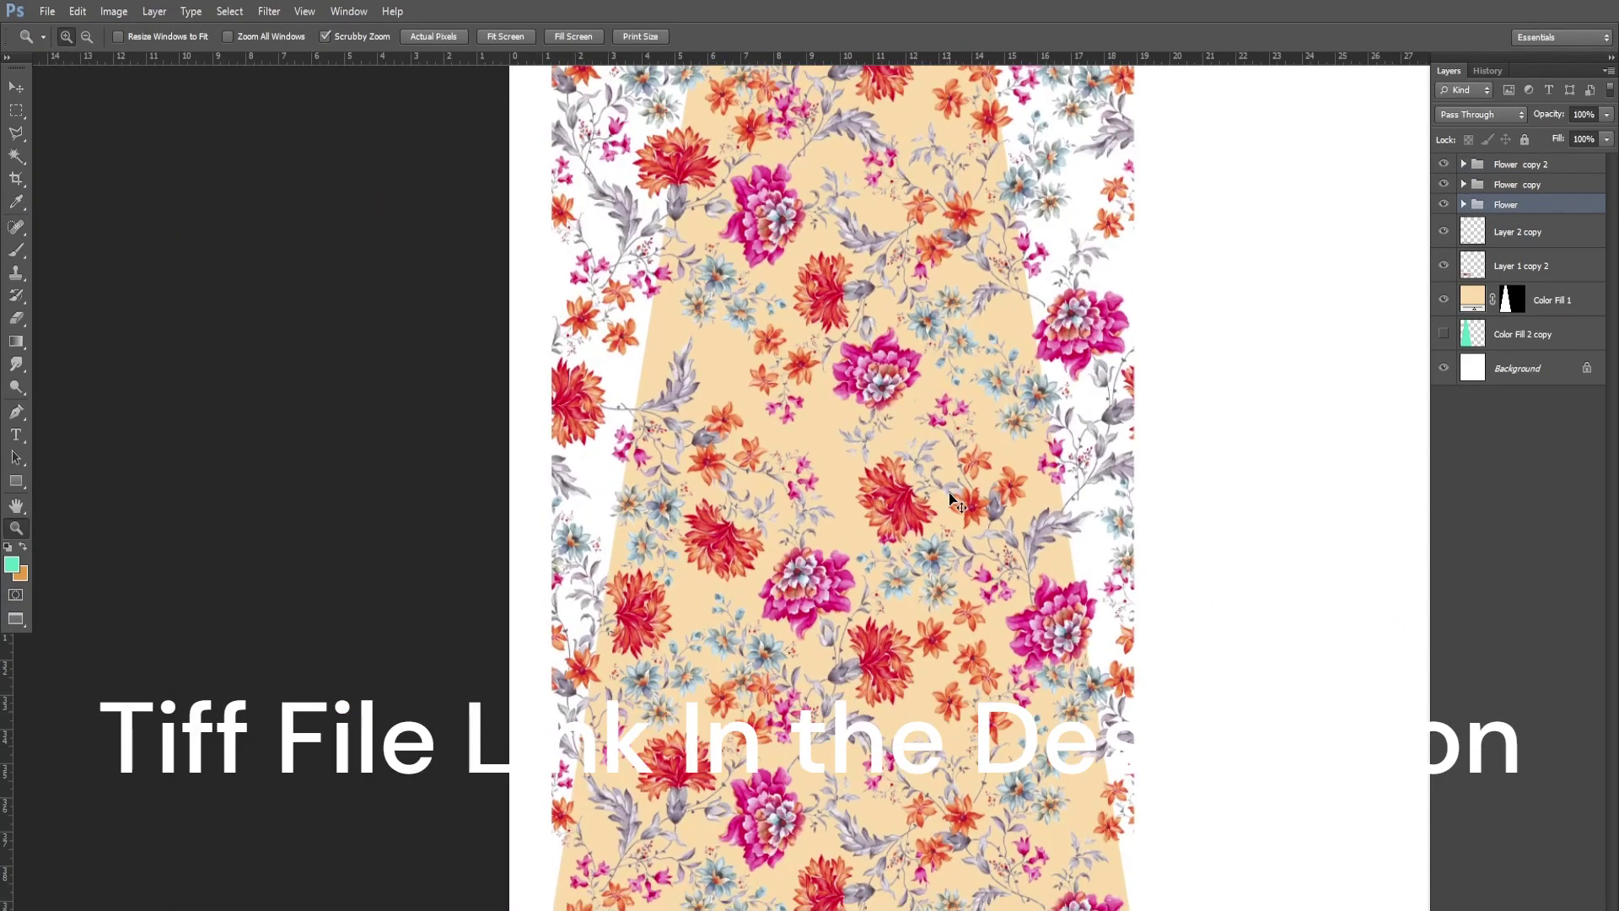
Skew the bottom floral print's left and right edges inward to follow the skirt.
key(ctrl+t)
drag(1131, 318, 1032, 329)
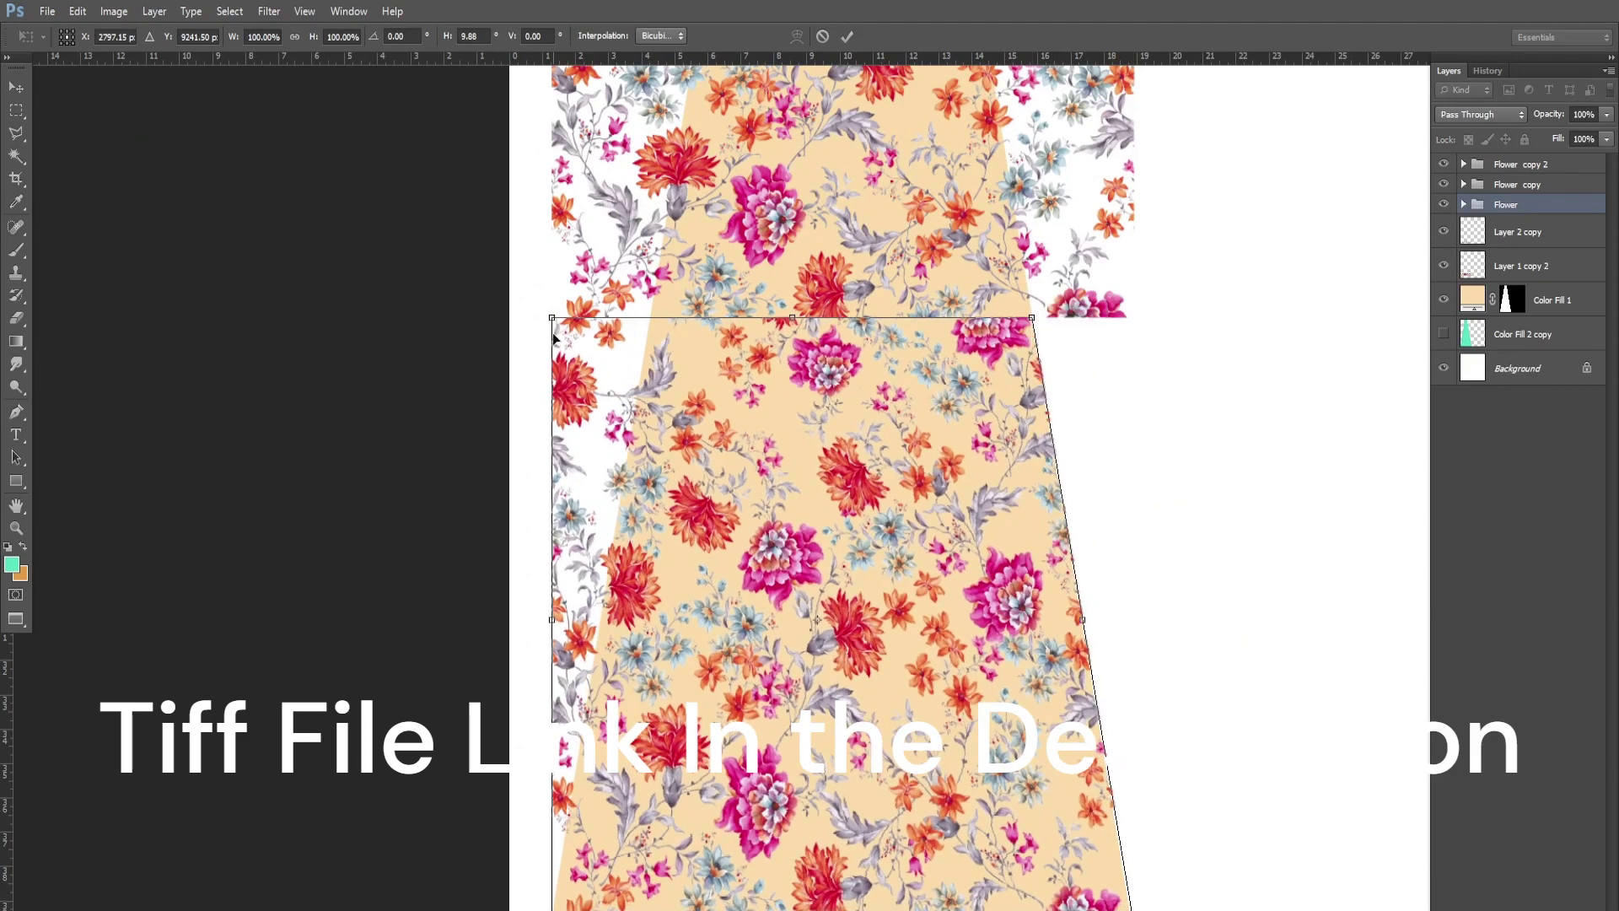
drag(552, 319, 649, 318)
mouse_move(854, 697)
mouse_down()
mouse_move(894, 563)
mouse_move(884, 619)
mouse_up()
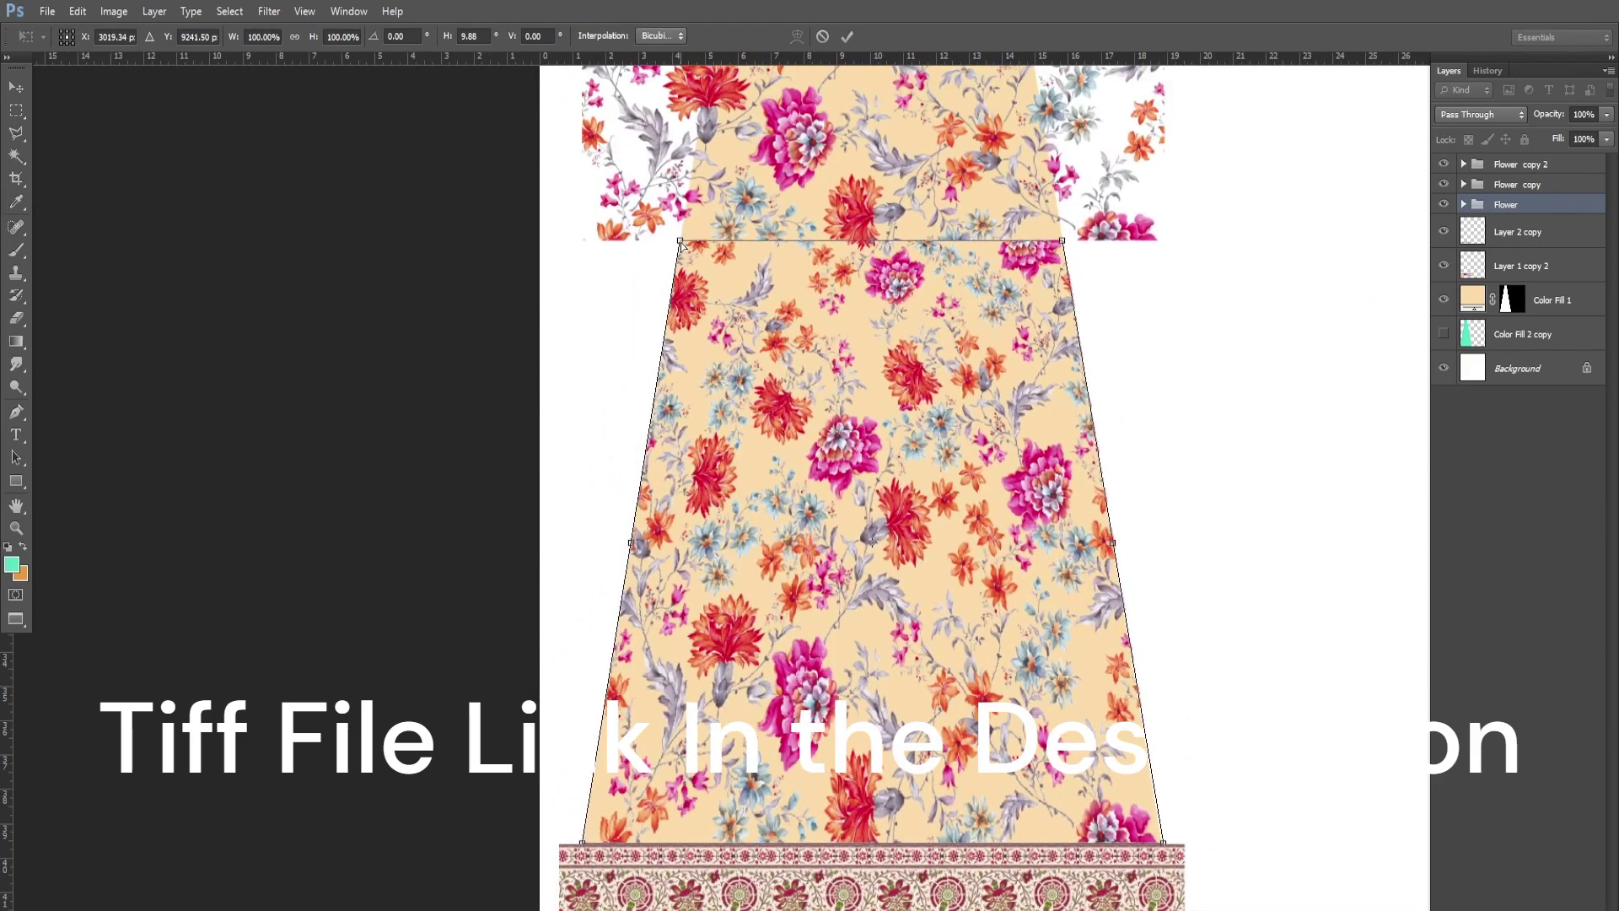
Level the print's top corners and add guides marking its top edge below the bodice.
drag(949, 59, 974, 369)
drag(681, 244, 660, 382)
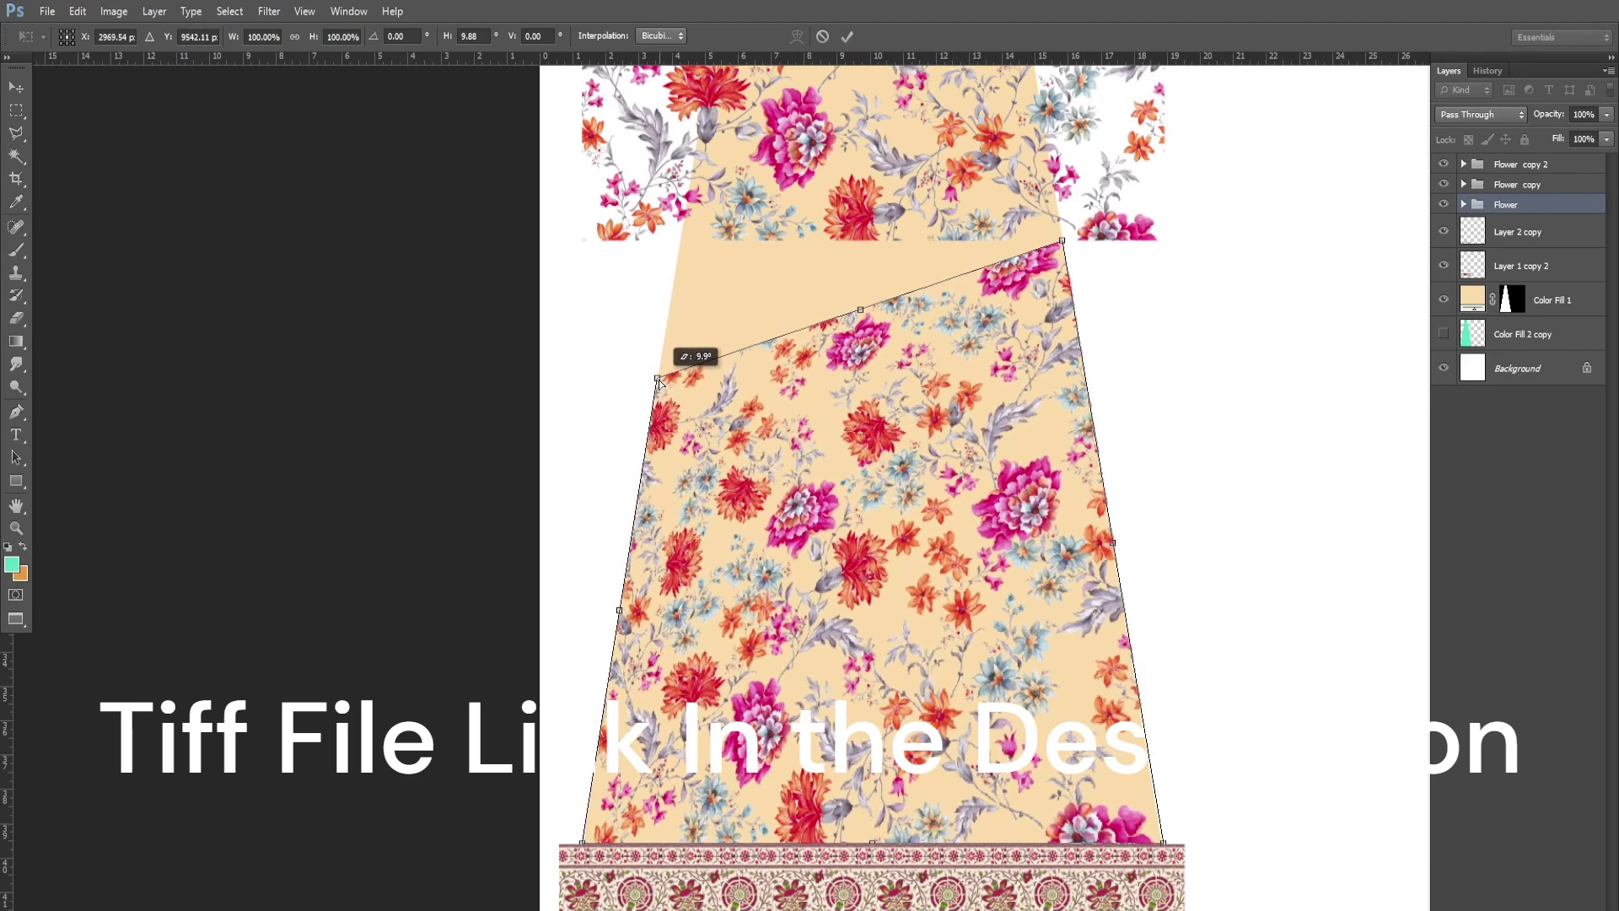
mouse_move(1063, 244)
mouse_down()
mouse_move(1086, 380)
mouse_move(1073, 313)
mouse_up()
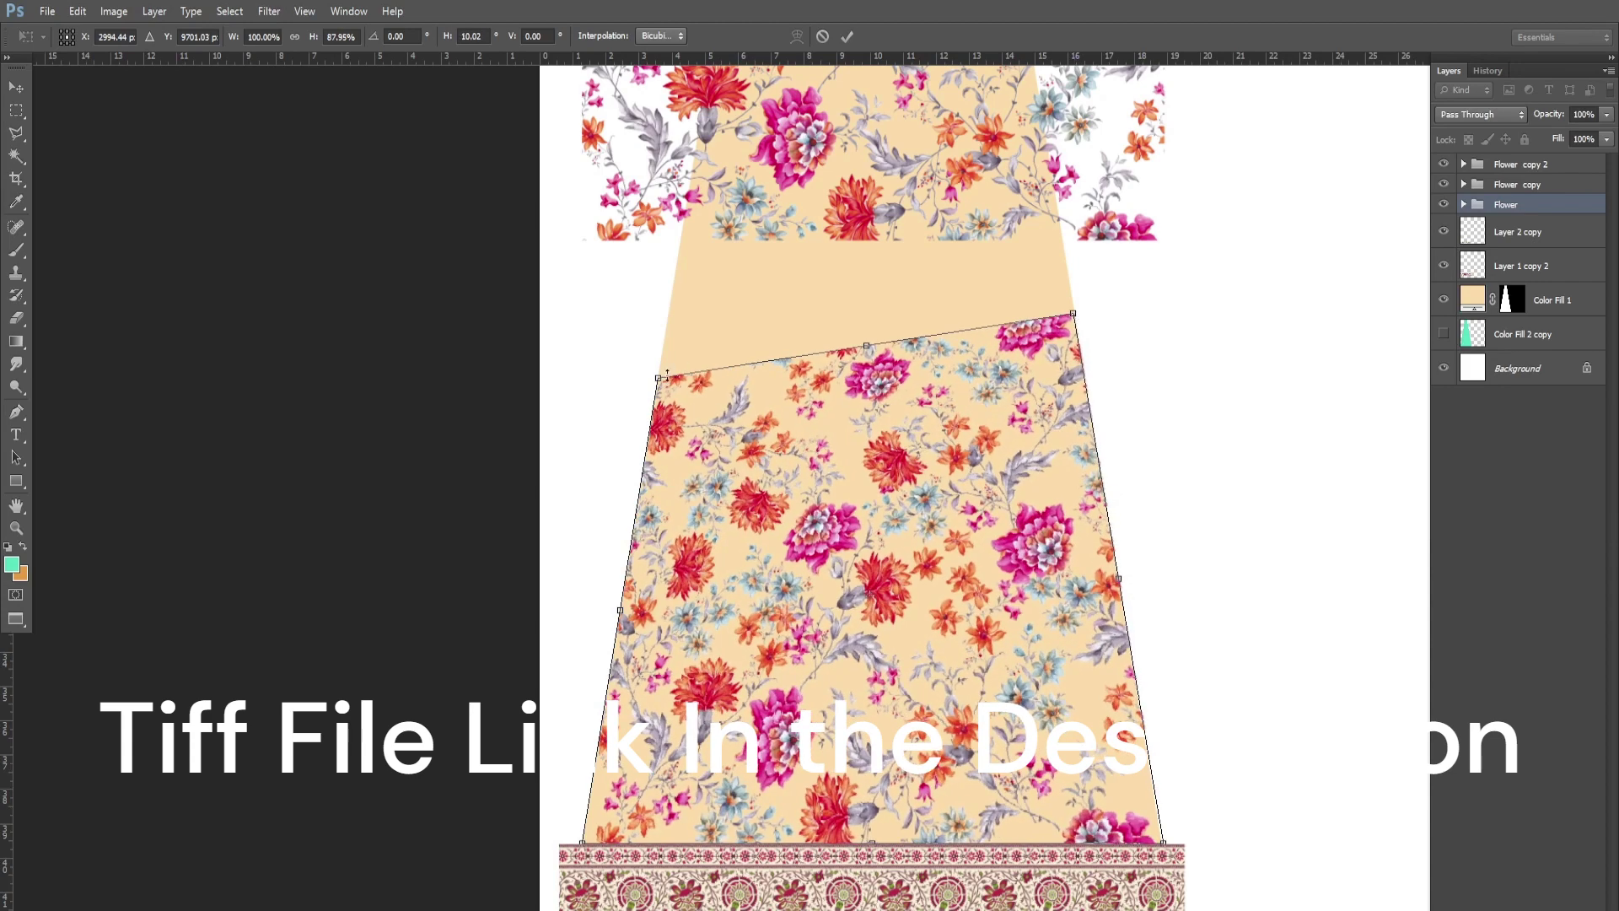
drag(667, 373, 674, 317)
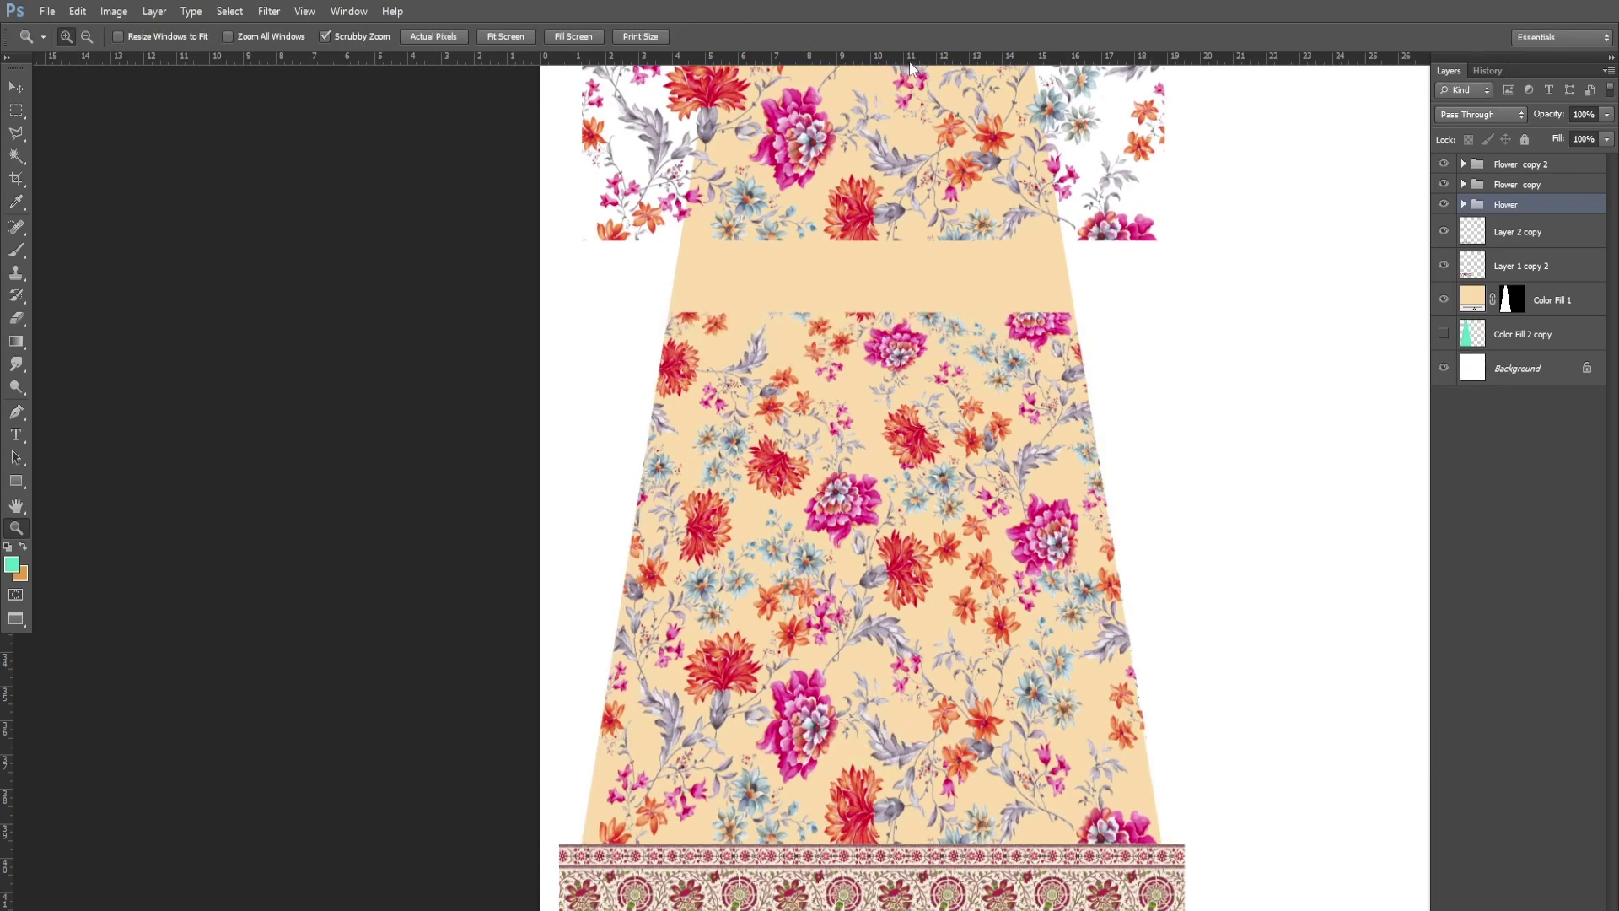
drag(906, 152, 995, 348)
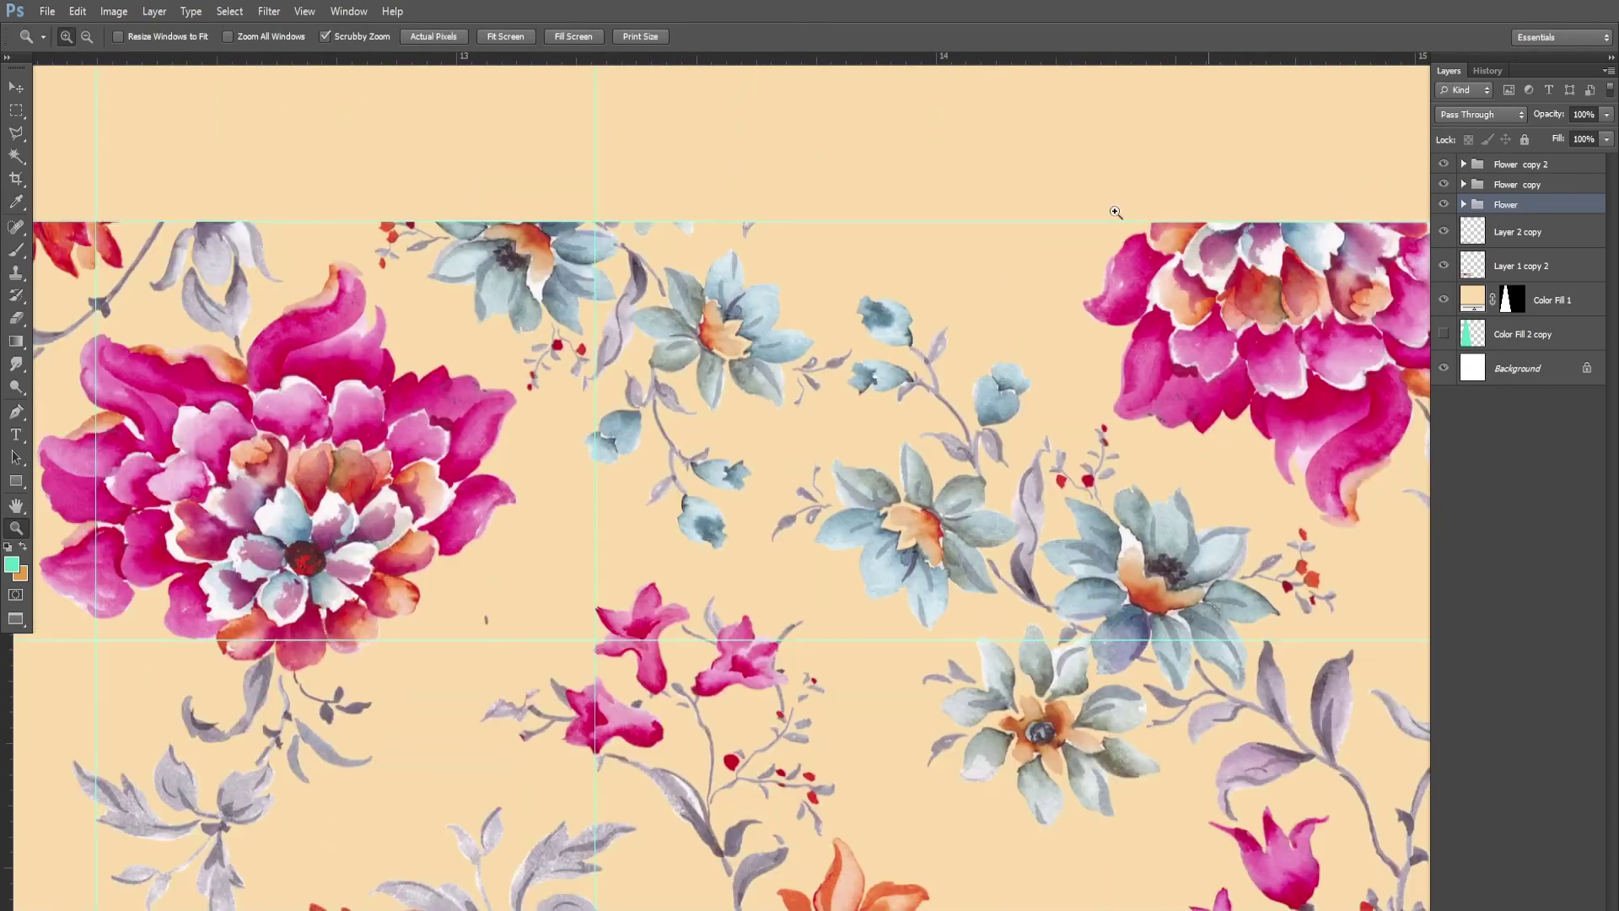
scroll(995, 348, up, 5)
scroll(1016, 449, down, 6)
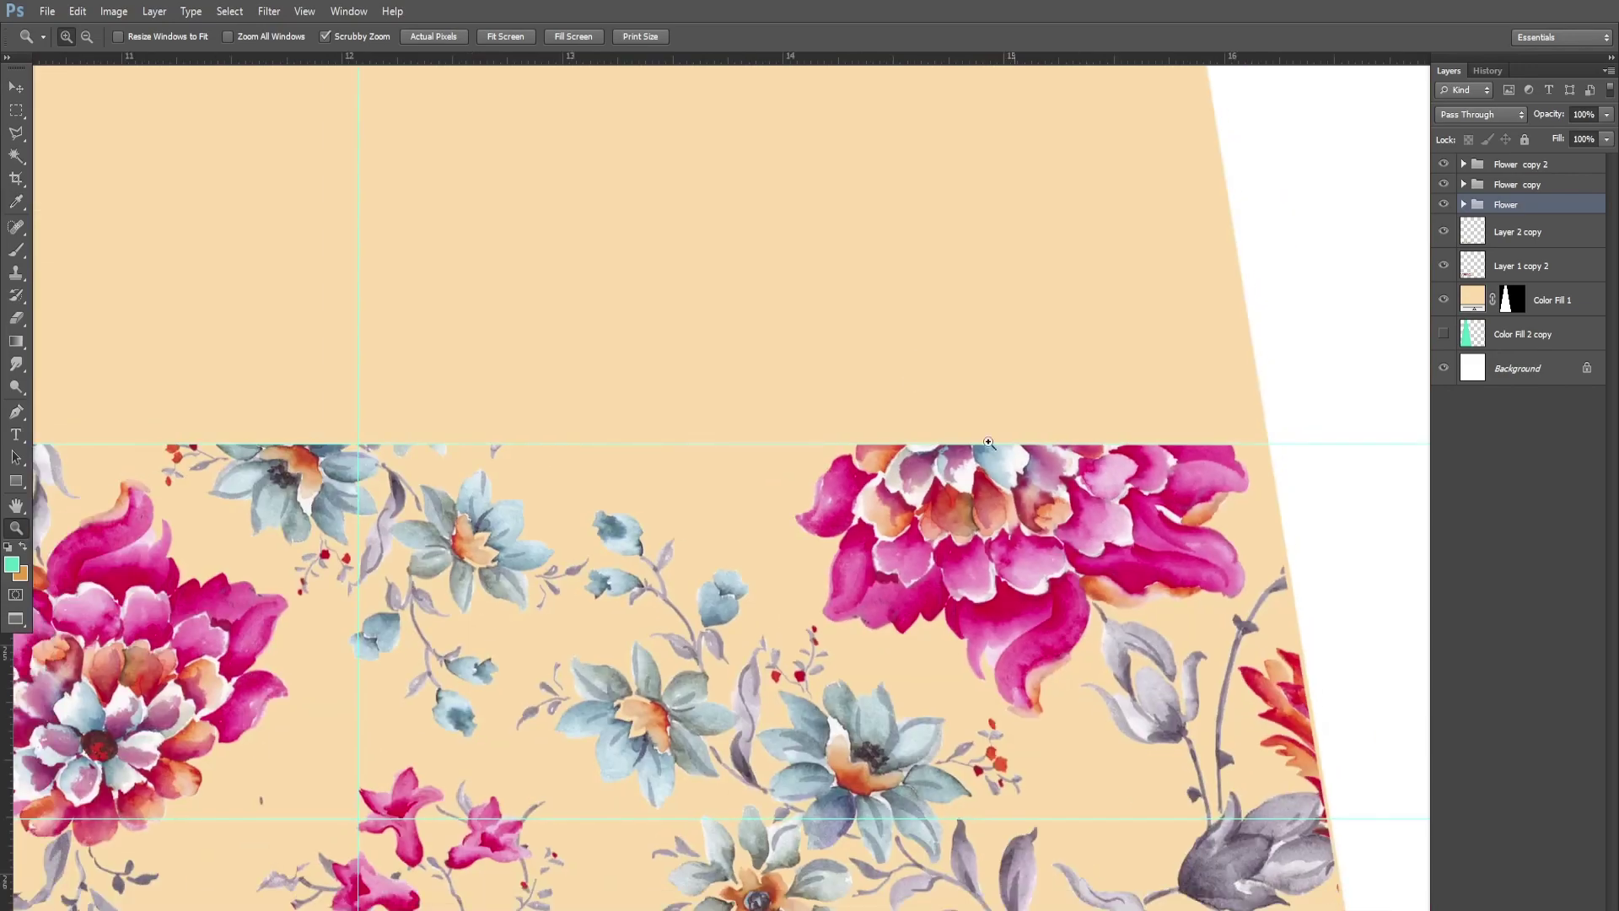
scroll(994, 497, down, 2)
Move the Flower copy group down onto the skirt and taper its top edge to the guides.
key(v)
click(1039, 472)
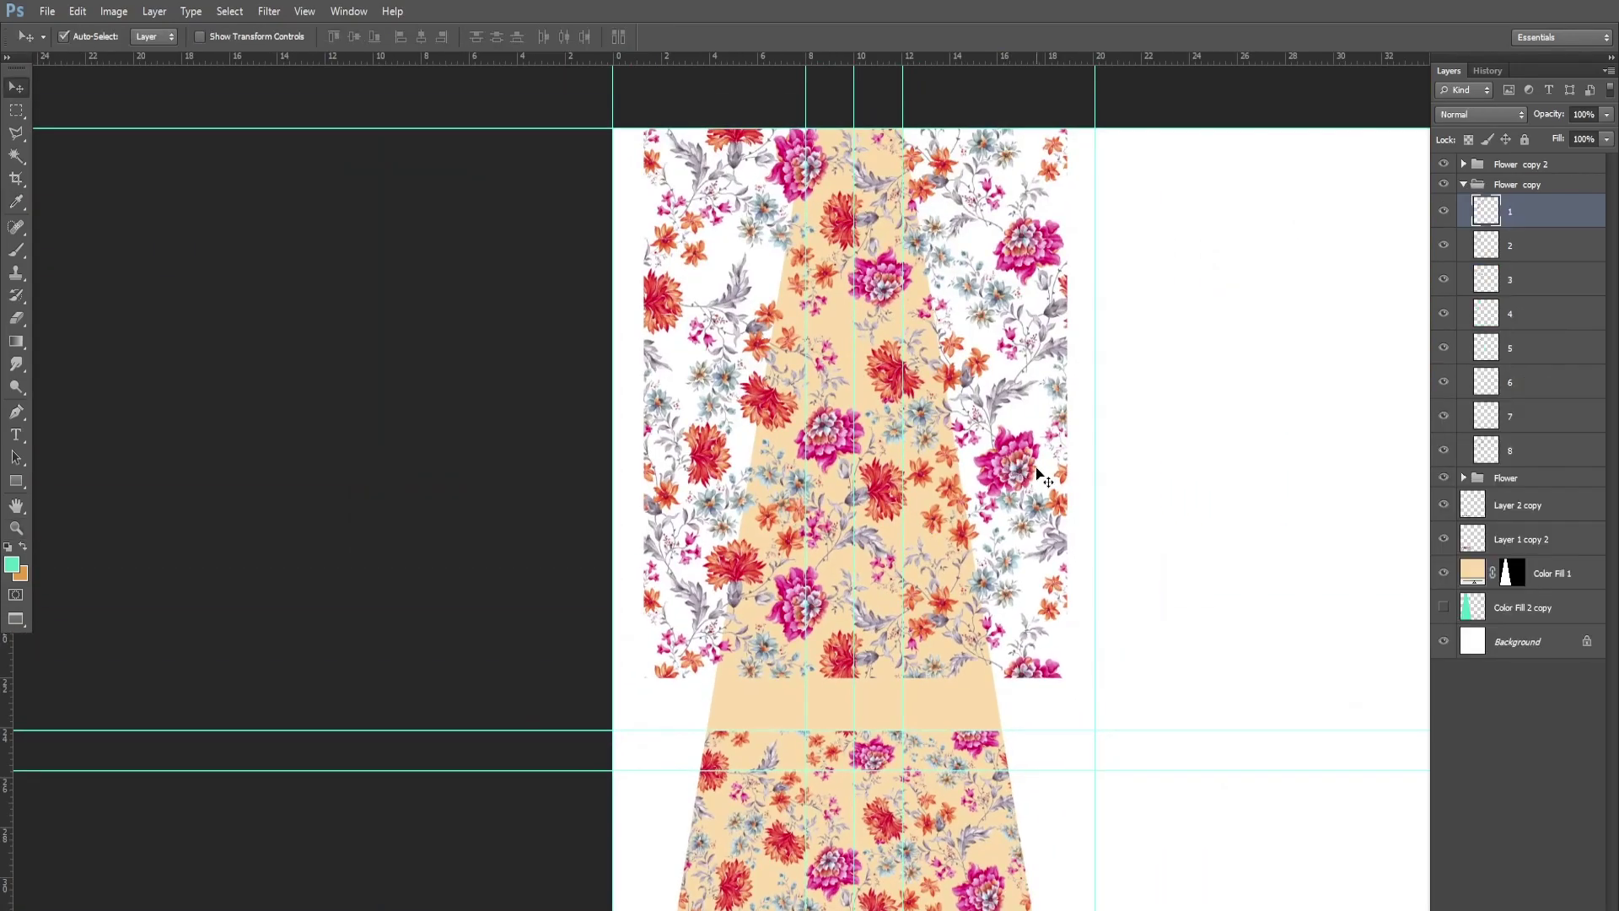
click(883, 282)
key(ctrl+t)
mouse_move(1020, 308)
mouse_down()
mouse_move(1063, 419)
mouse_move(1050, 436)
mouse_up()
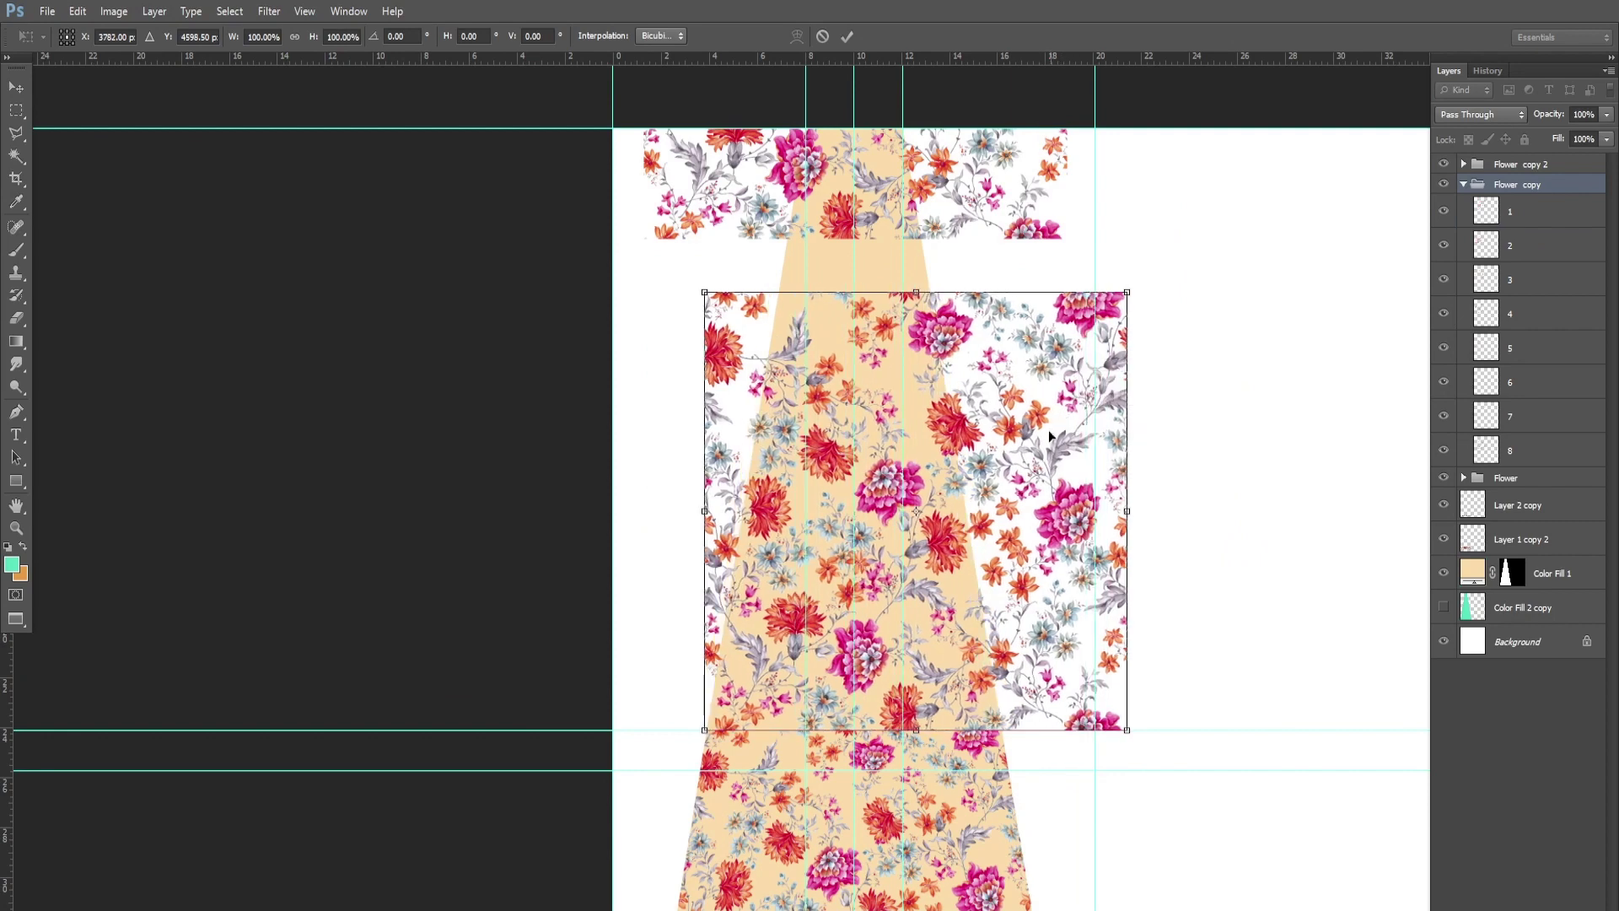
drag(1128, 734, 1008, 715)
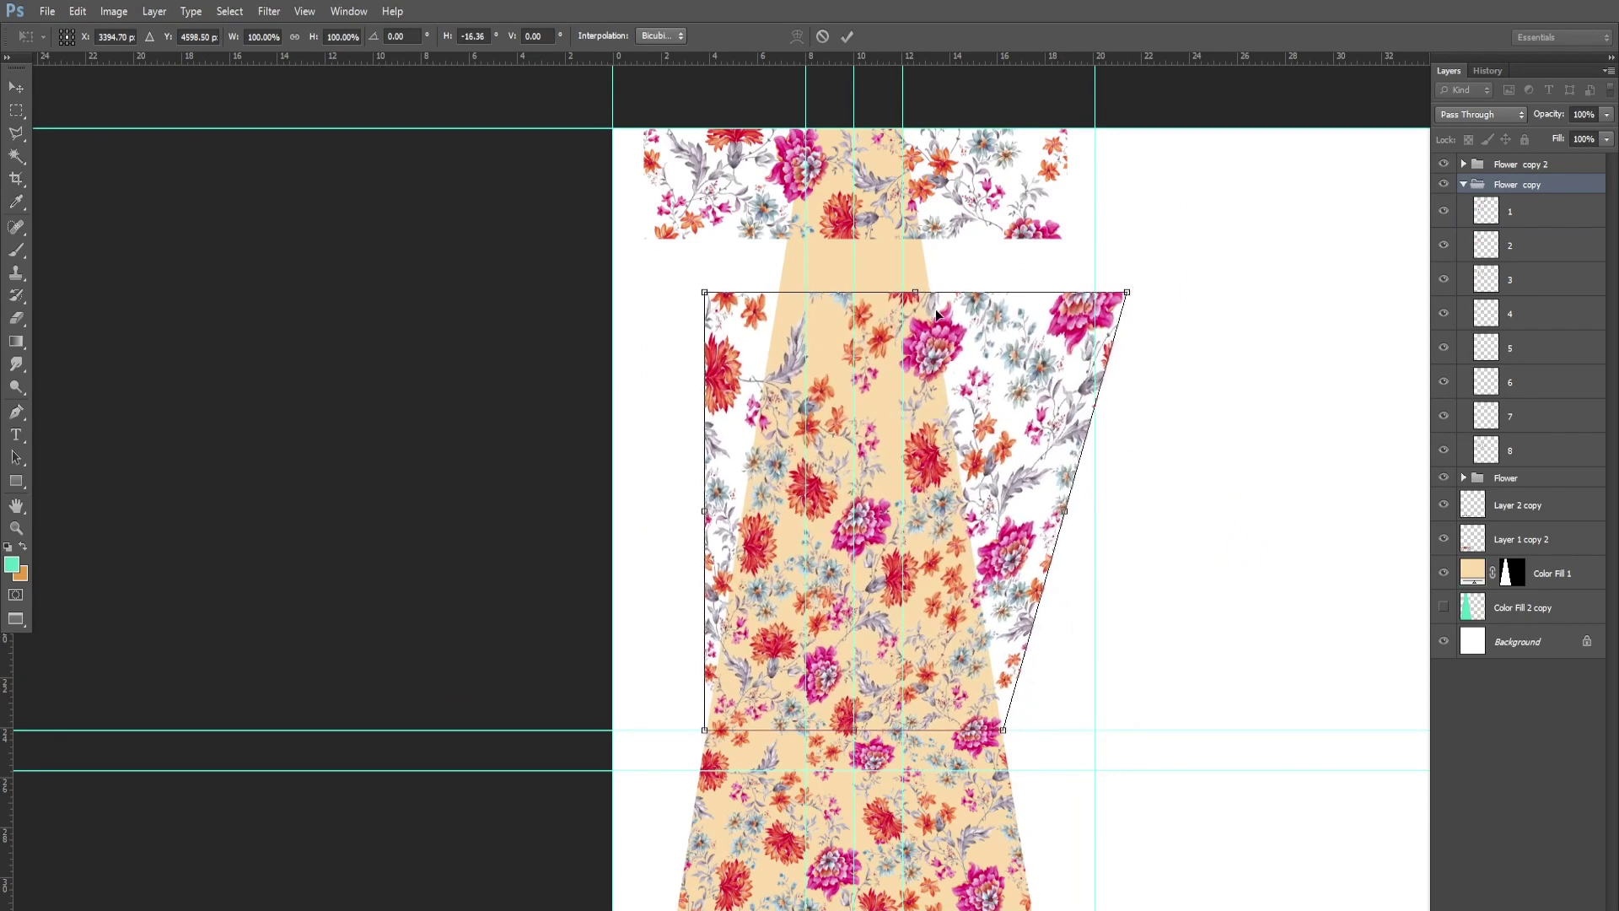
drag(915, 292, 915, 424)
drag(1095, 424, 956, 430)
drag(708, 429, 757, 428)
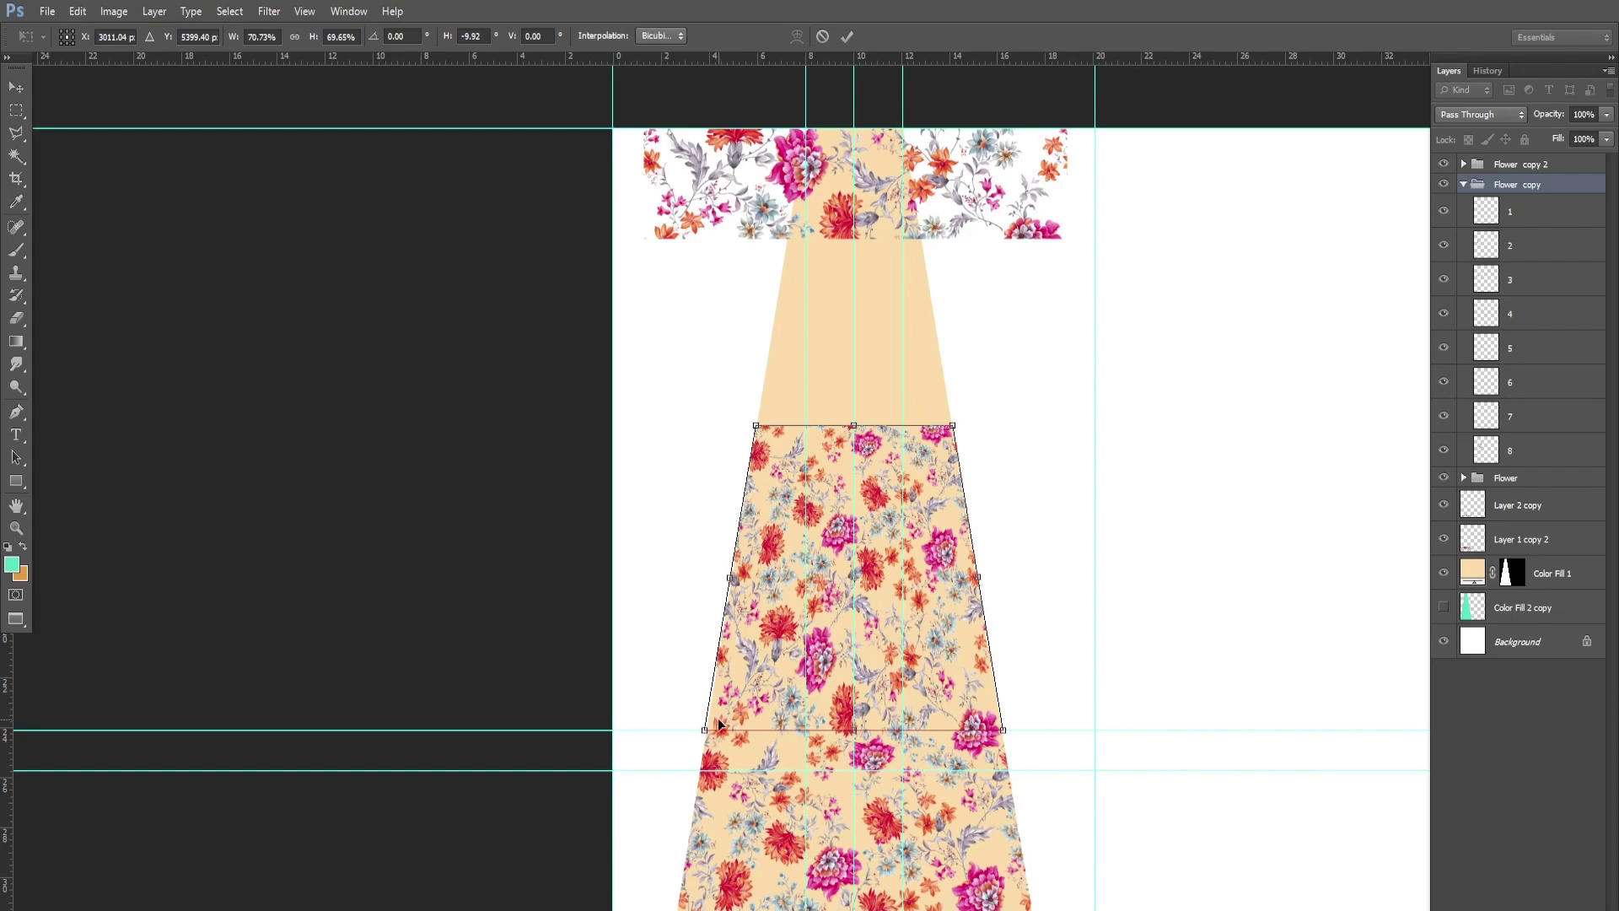
Align the Flower copy print's bottom-left and bottom-right corners with the skirt edges.
scroll(718, 723, up, 1)
scroll(718, 723, up, 1)
scroll(718, 724, up, 1)
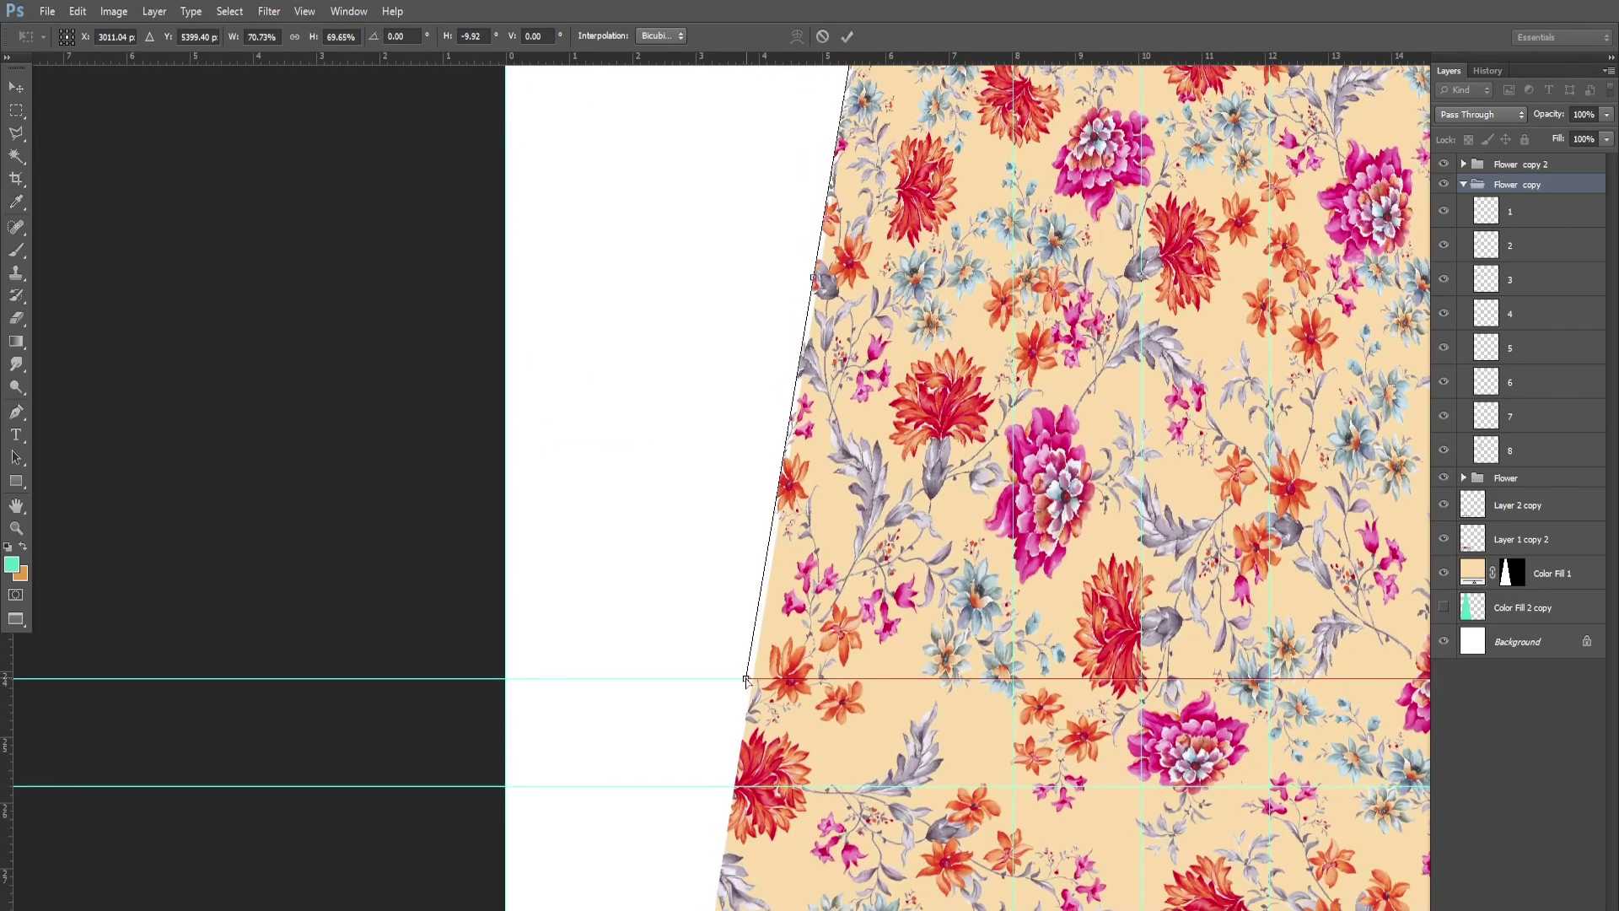
drag(746, 680, 754, 680)
scroll(754, 679, down, 3)
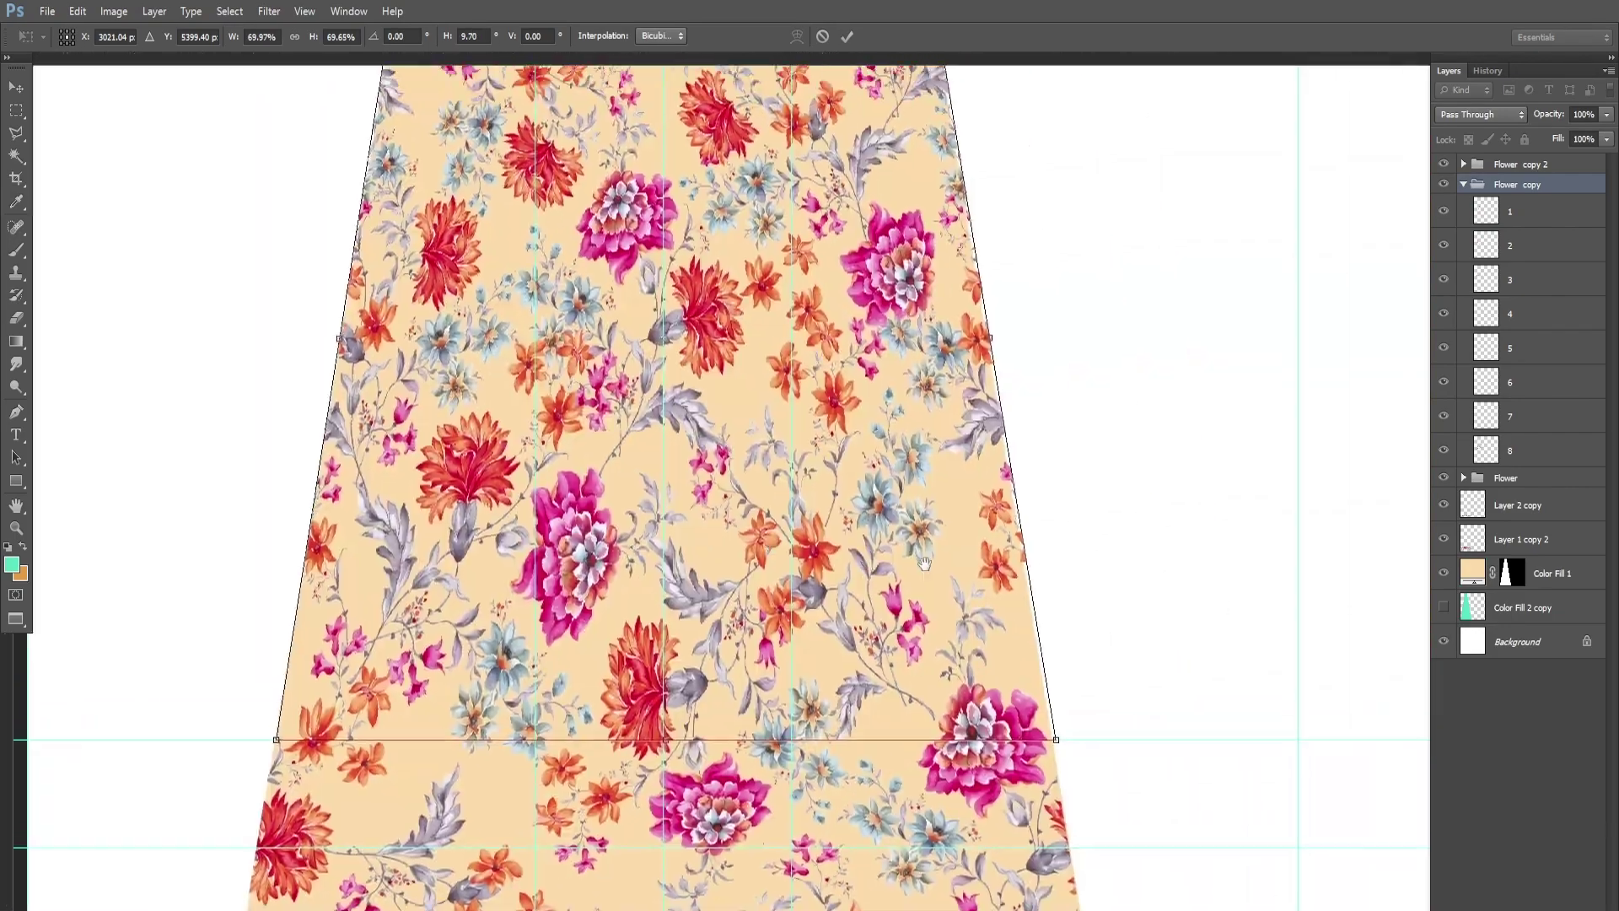
scroll(1018, 753, up, 2)
scroll(956, 607, up, 2)
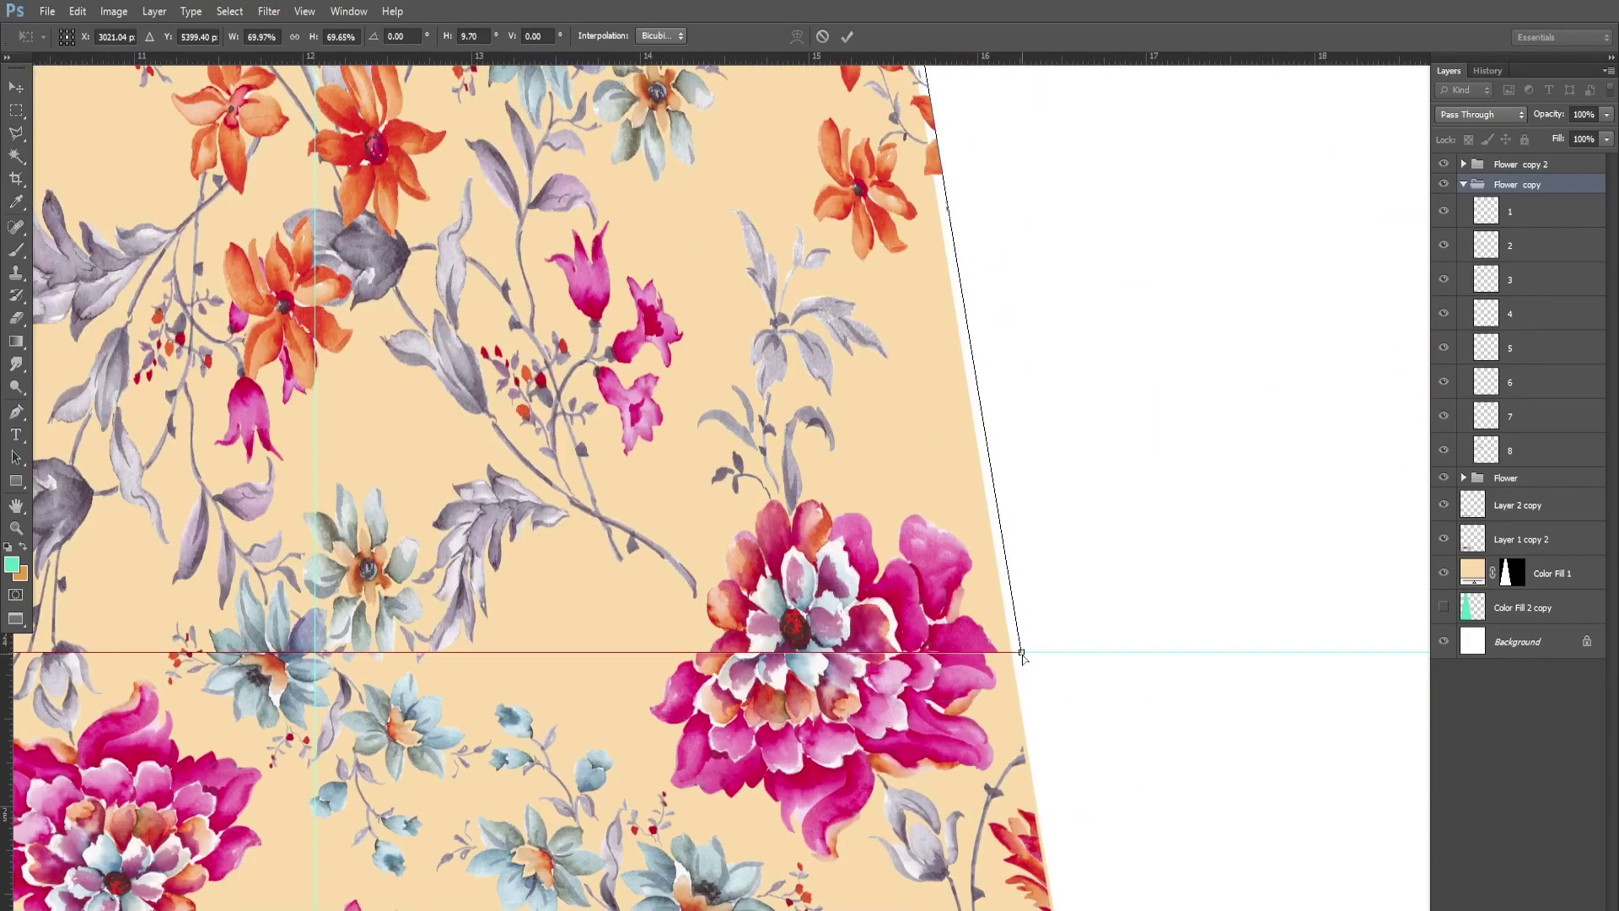
drag(1006, 654, 1006, 648)
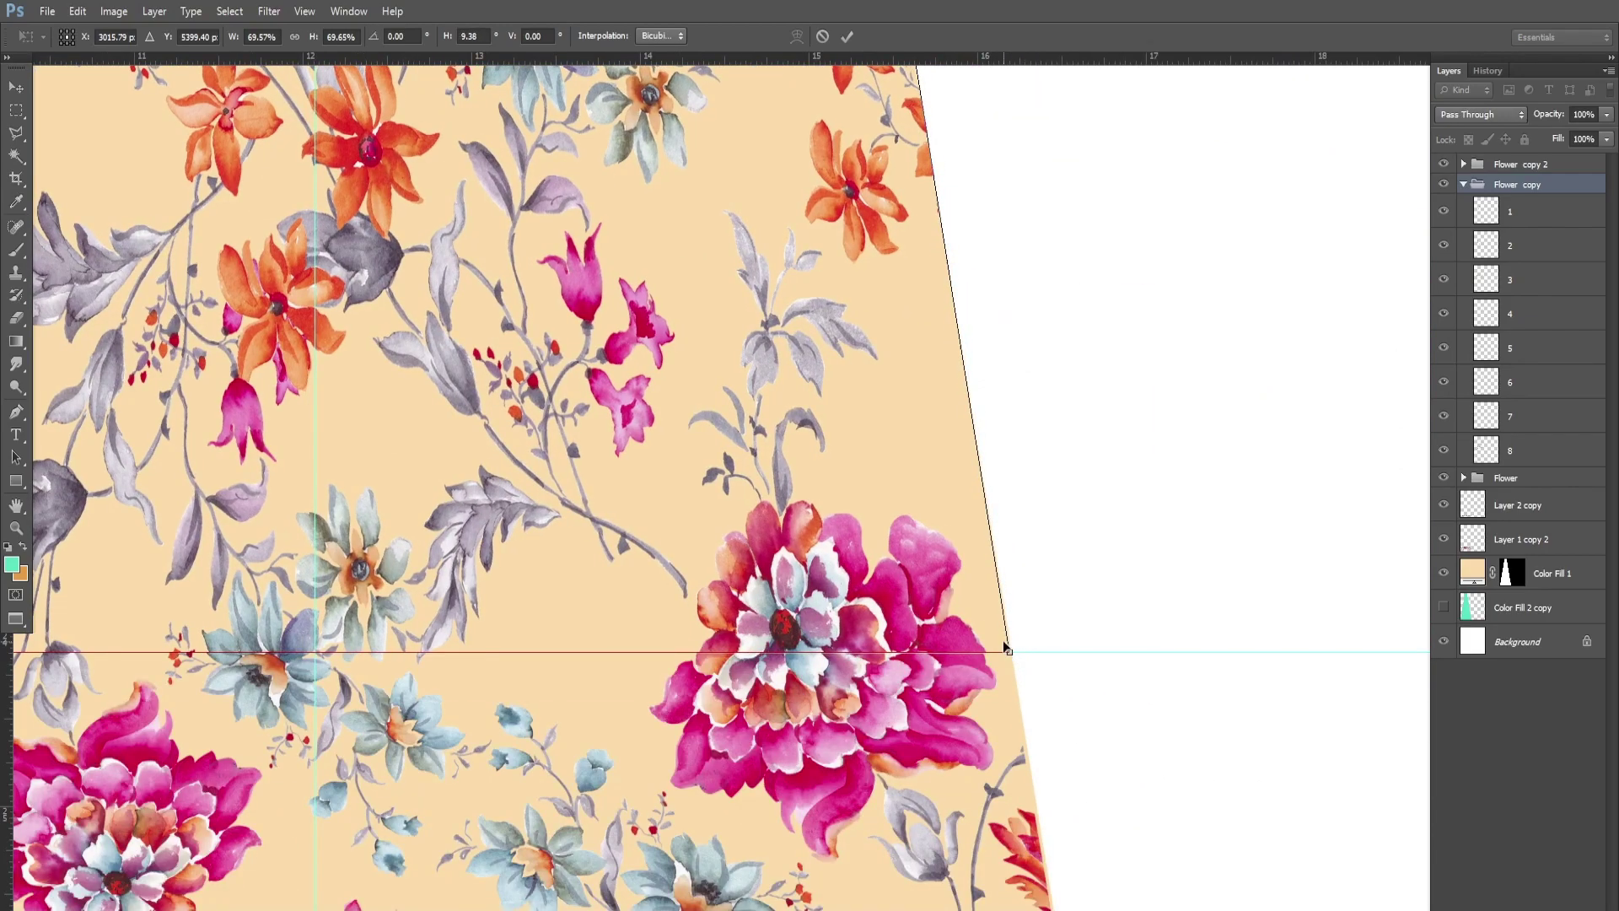
Match the print's slanted right edge to the skirt outline and commit the skew.
key(ctrl+minus)
key(ctrl+minus)
key(ctrl+minus)
key(ctrl+minus)
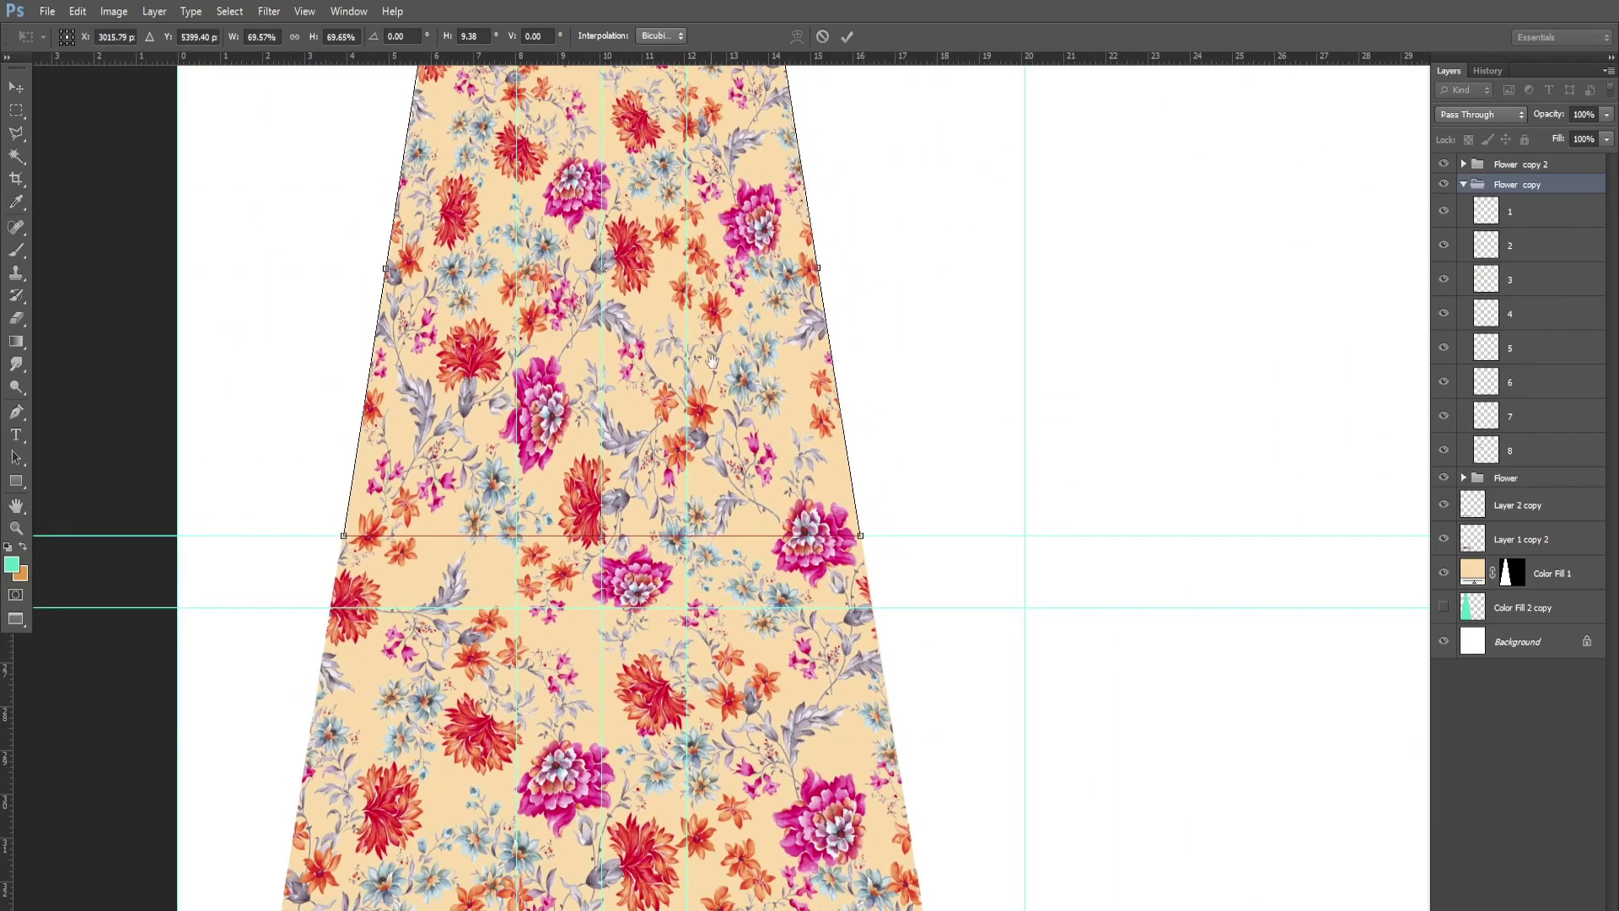
key(ctrl+plus)
key(ctrl+plus)
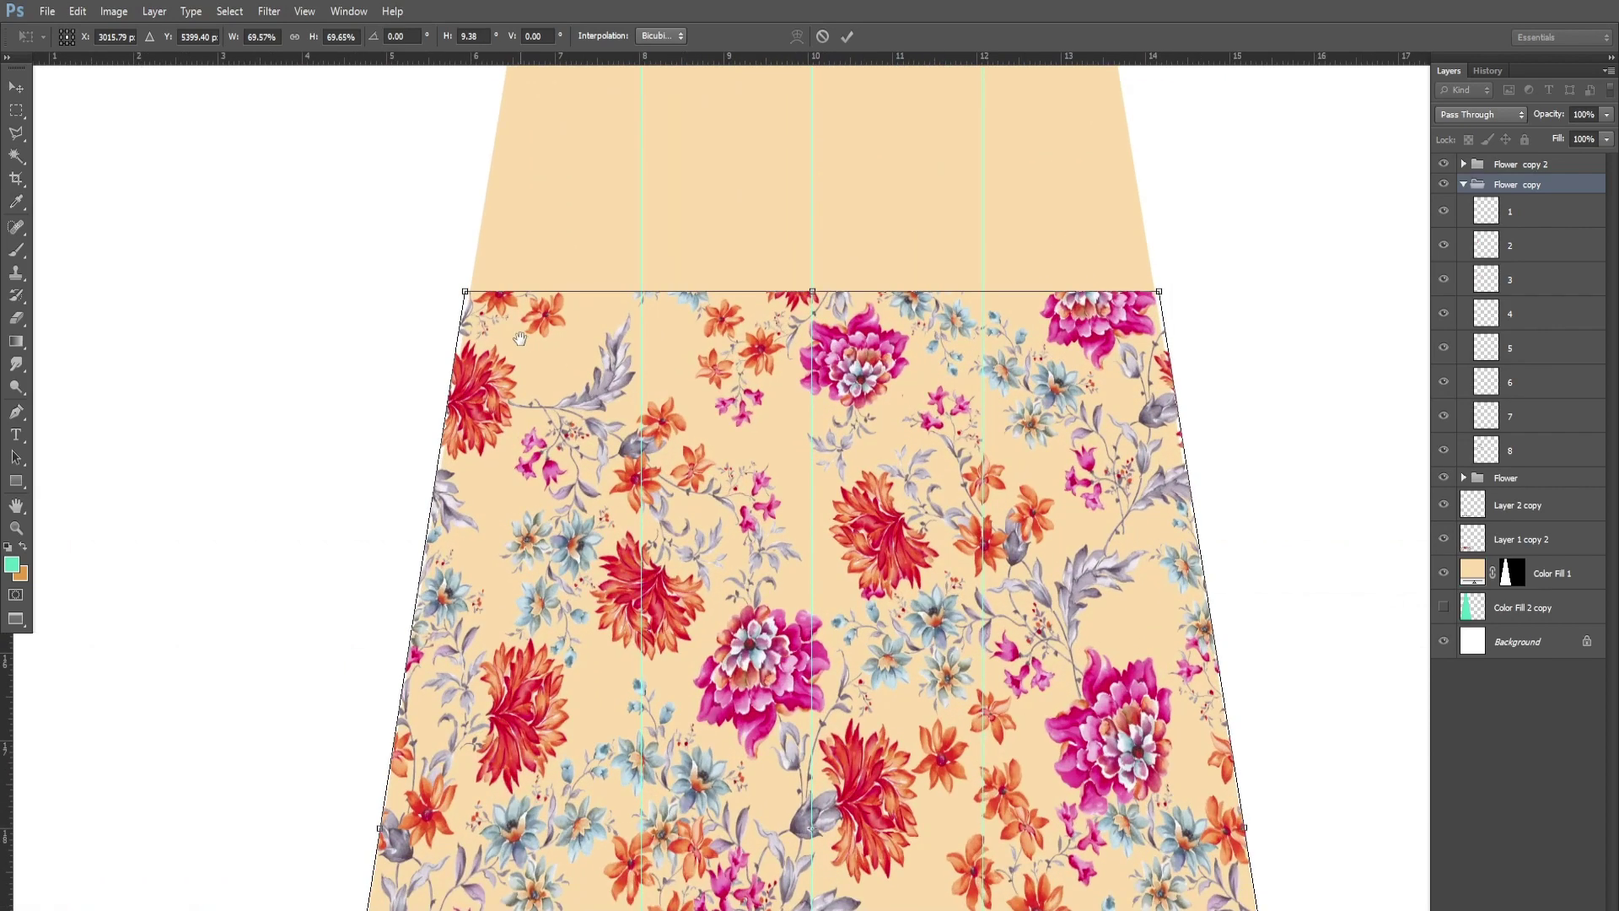
drag(519, 338, 716, 509)
key(ctrl+plus)
key(ctrl+plus)
mouse_move(452, 300)
mouse_down()
mouse_move(824, 349)
mouse_move(690, 384)
mouse_up()
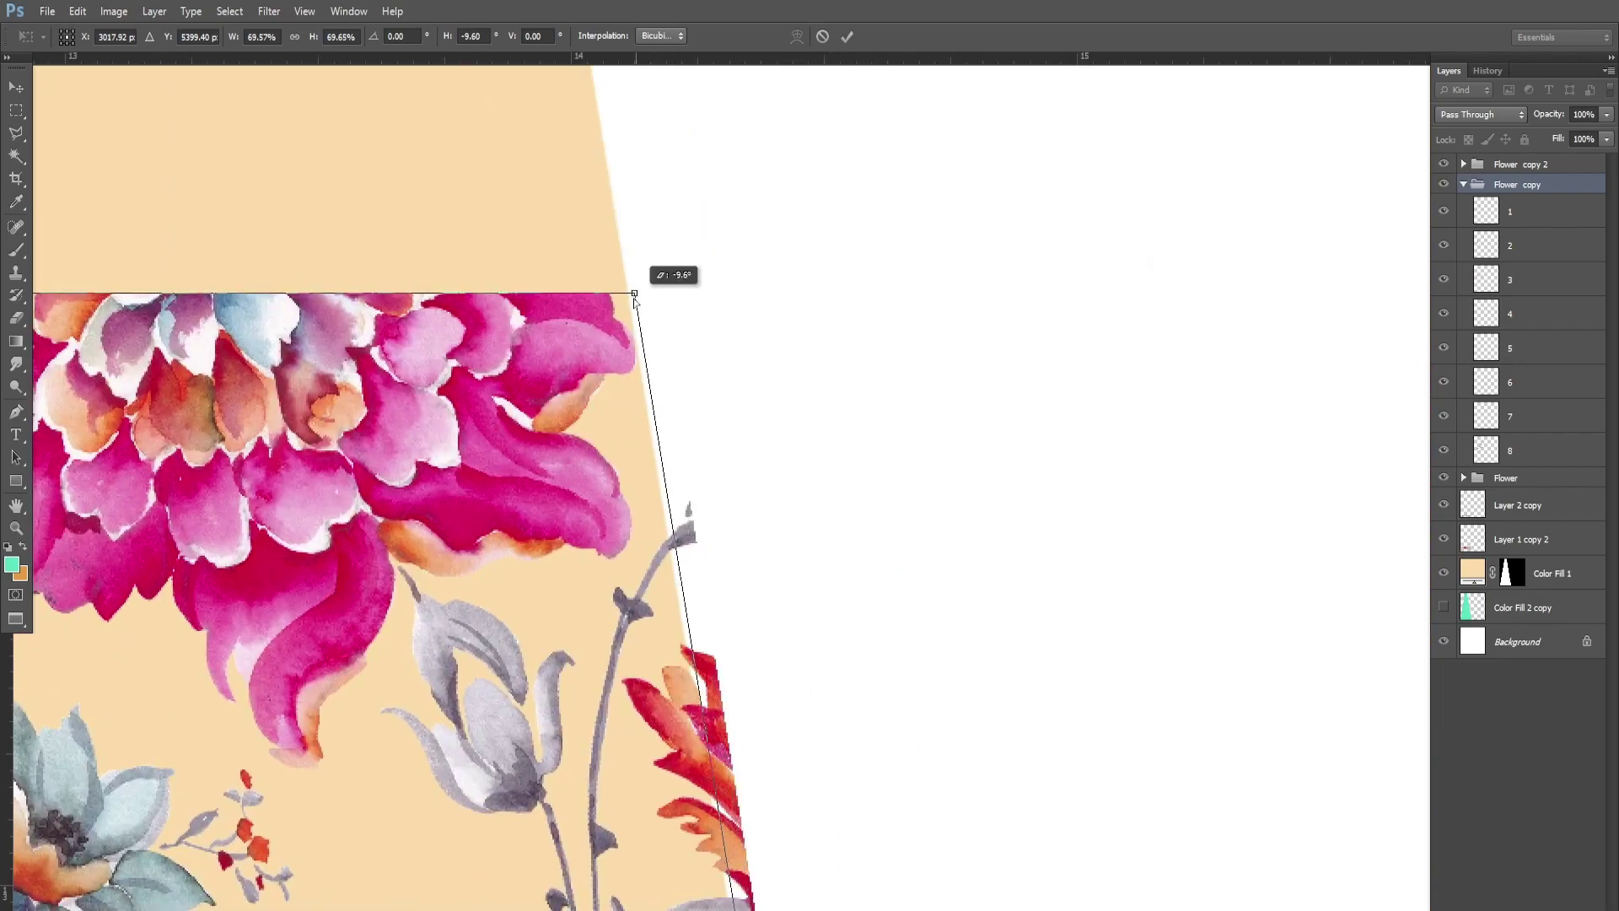
drag(634, 300, 630, 302)
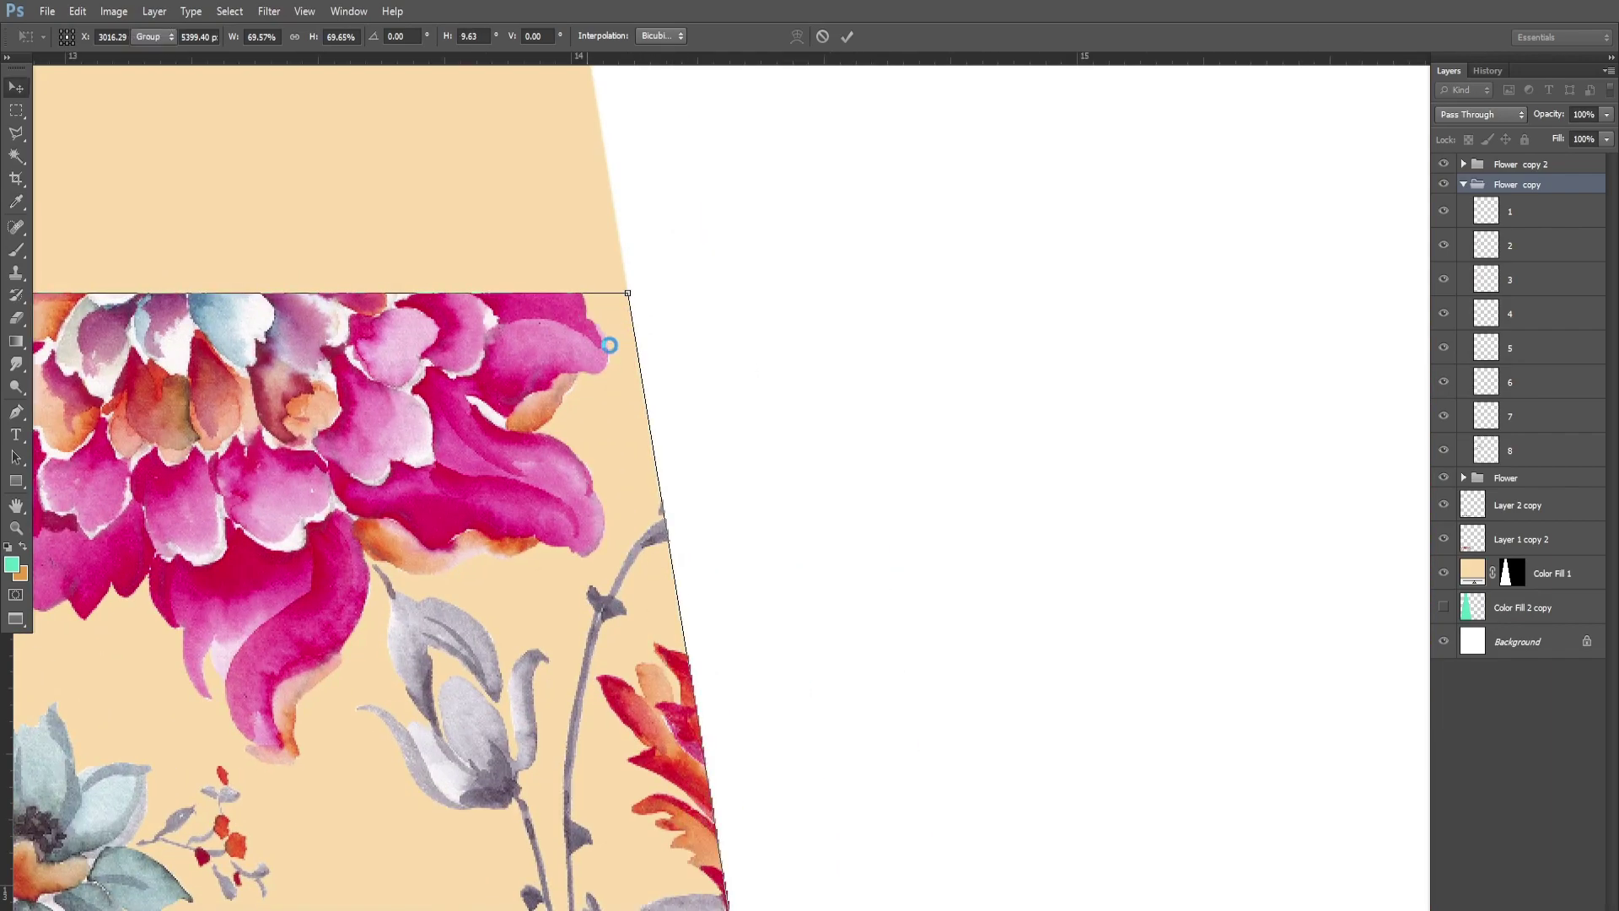
key(Return)
key(z)
key(ctrl+0)
drag(734, 441, 932, 528)
Move the top floral print down and right into the bodice area.
key(v)
key(ctrl+t)
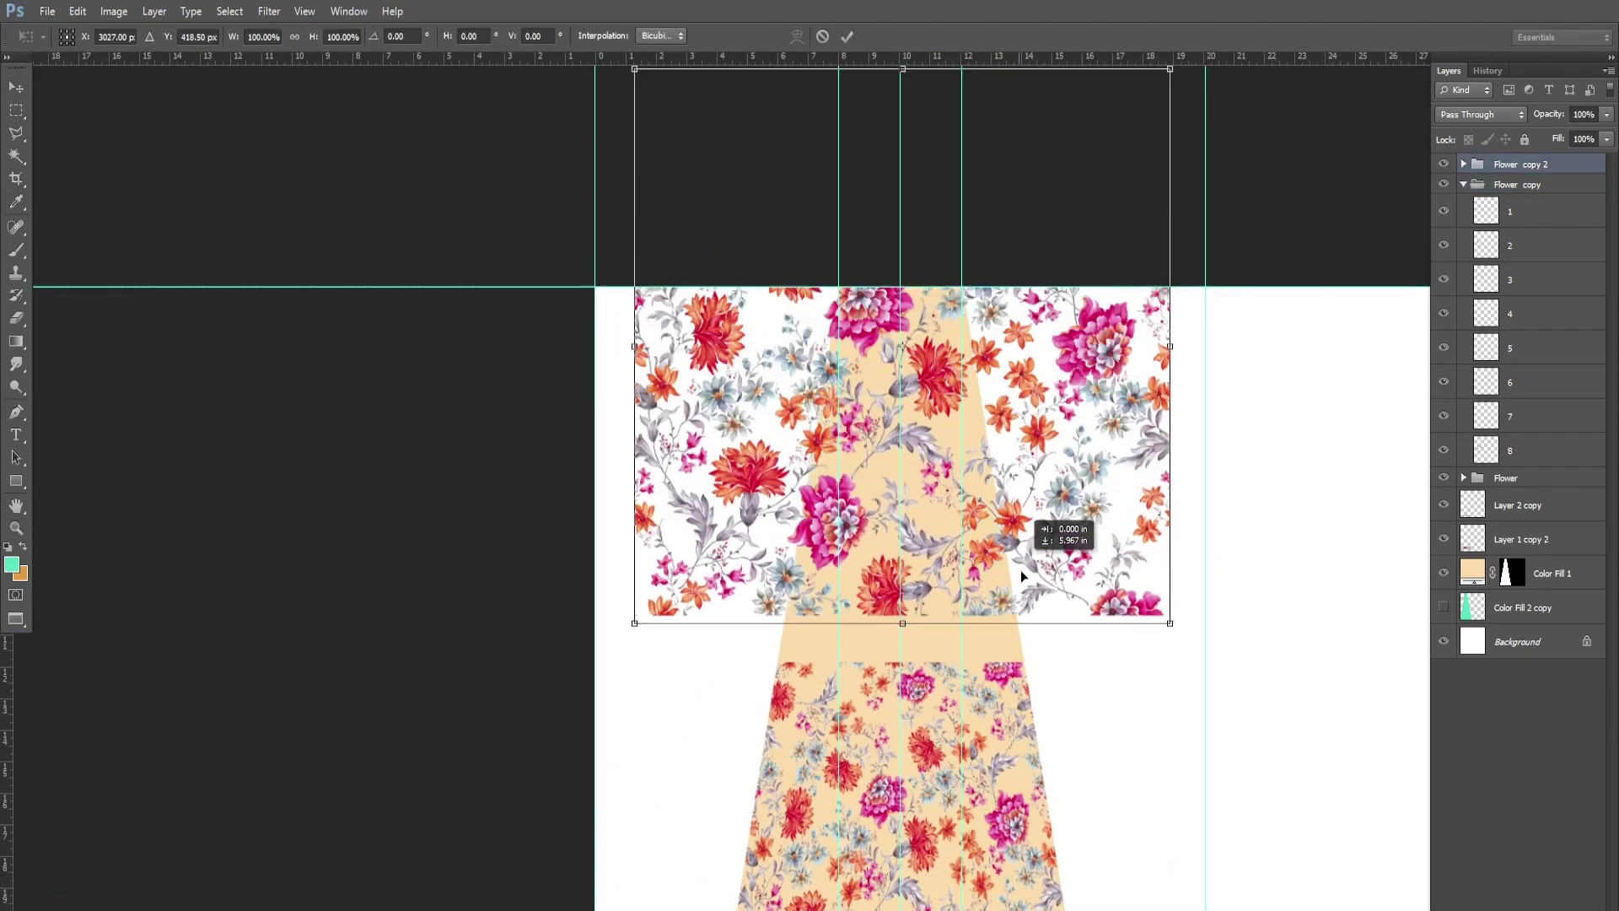
drag(1016, 394, 1029, 540)
drag(784, 573, 931, 578)
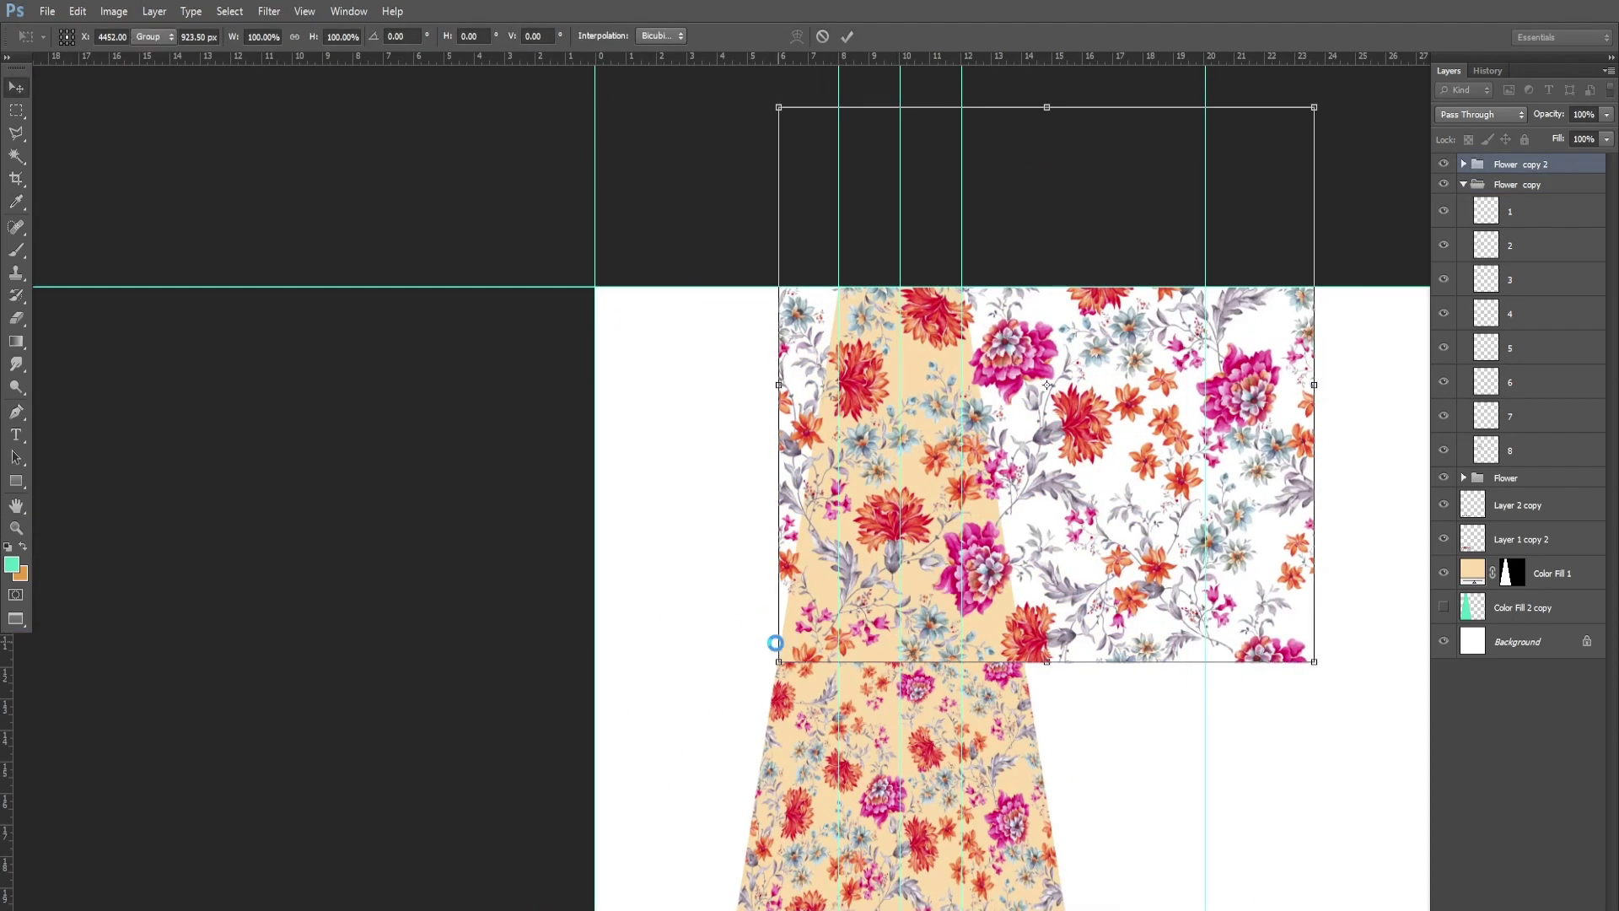
scroll(775, 642, up, 2)
scroll(775, 643, up, 4)
mouse_move(1005, 635)
mouse_down()
mouse_move(1065, 631)
mouse_move(1017, 634)
mouse_up()
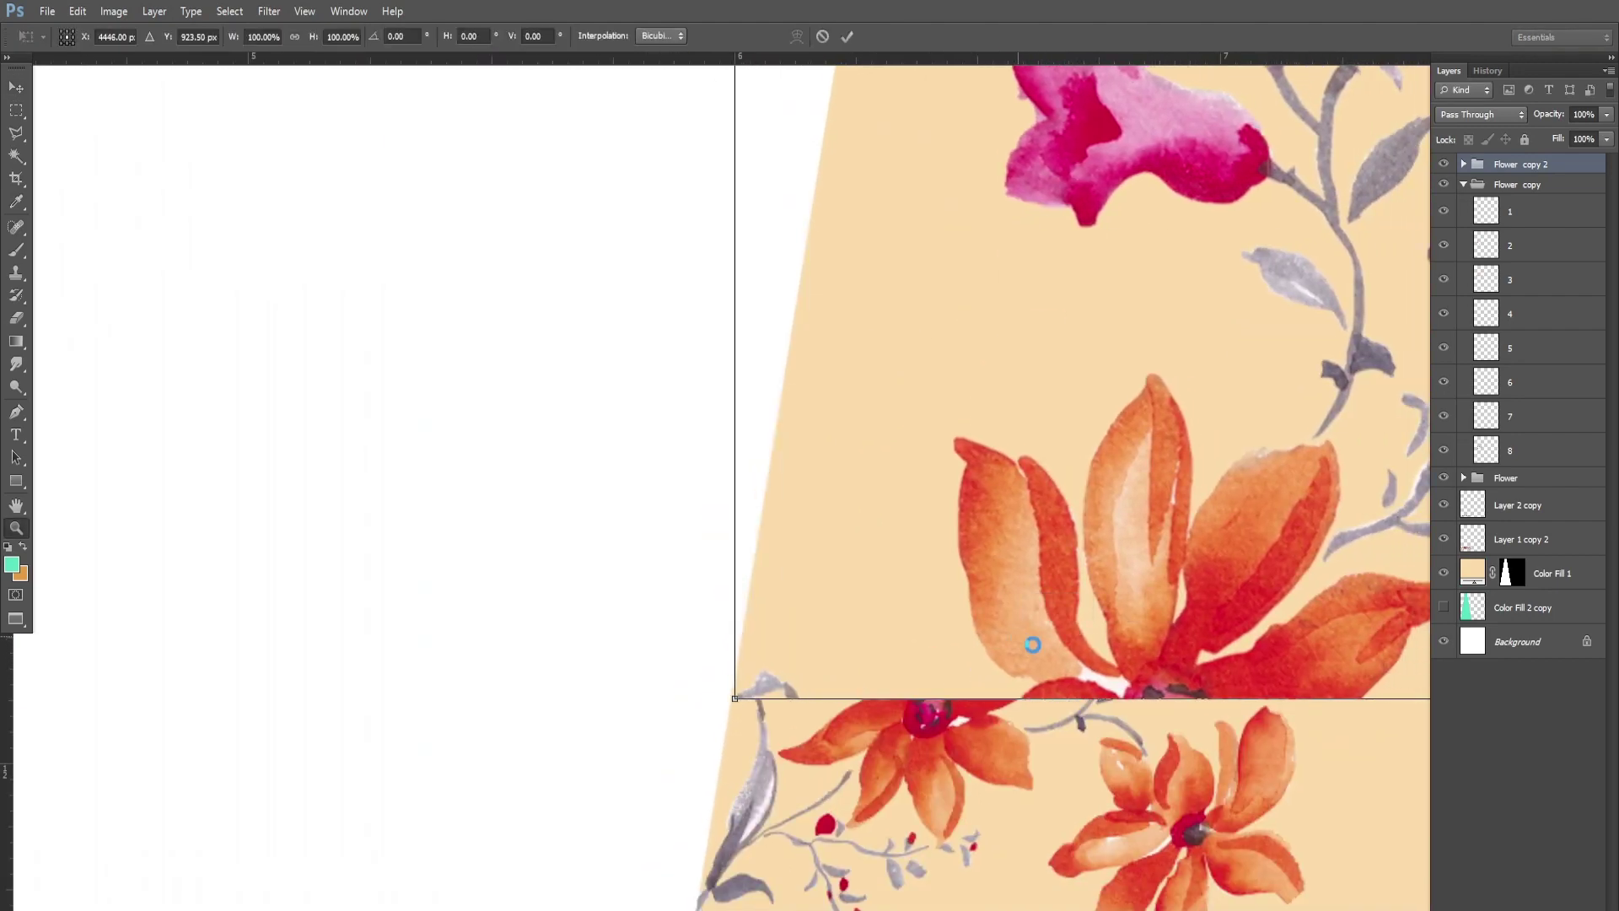
Scale the floral pattern block down to 67.71%.
scroll(974, 584, down, 8)
scroll(970, 581, down, 2)
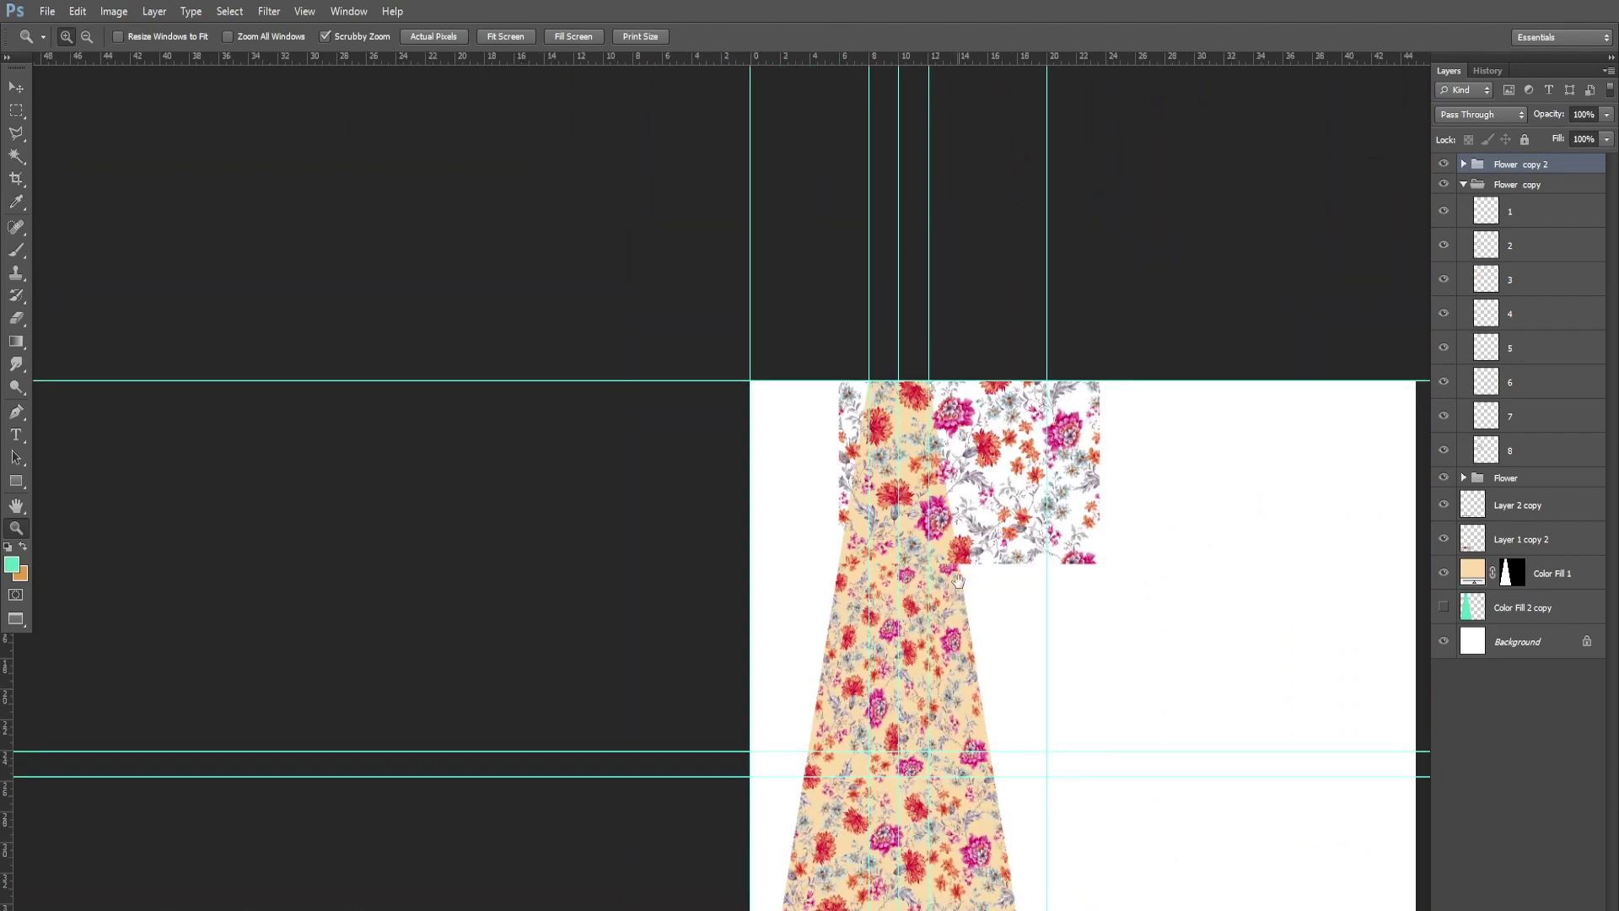
scroll(966, 575, up, 1)
scroll(959, 569, up, 1)
key(ctrl+t)
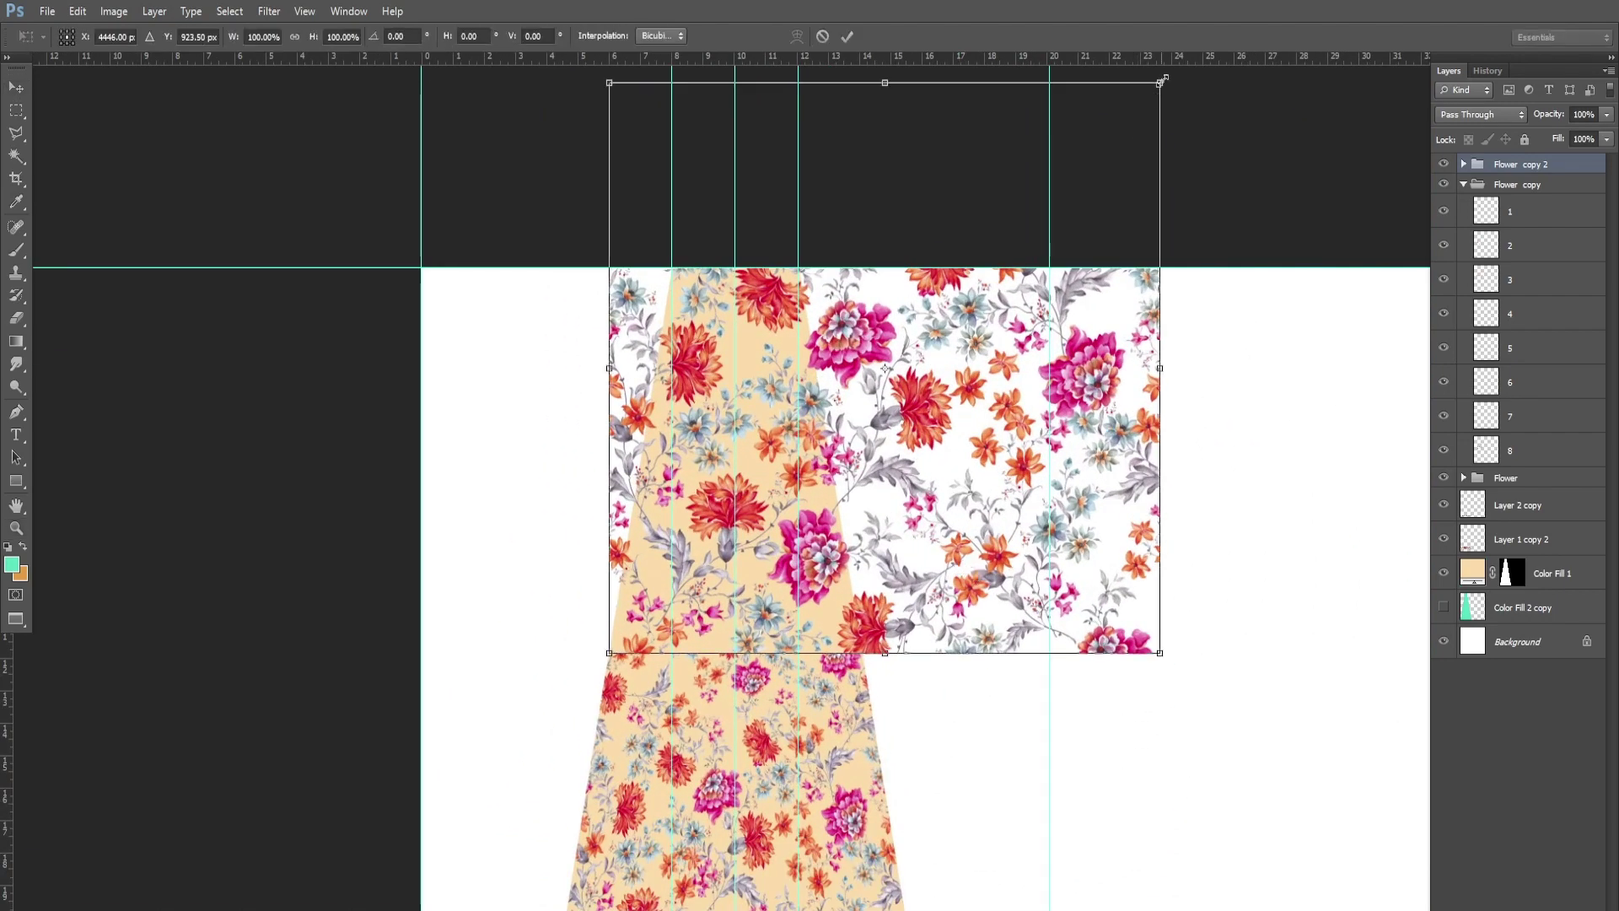
drag(1161, 81, 993, 420)
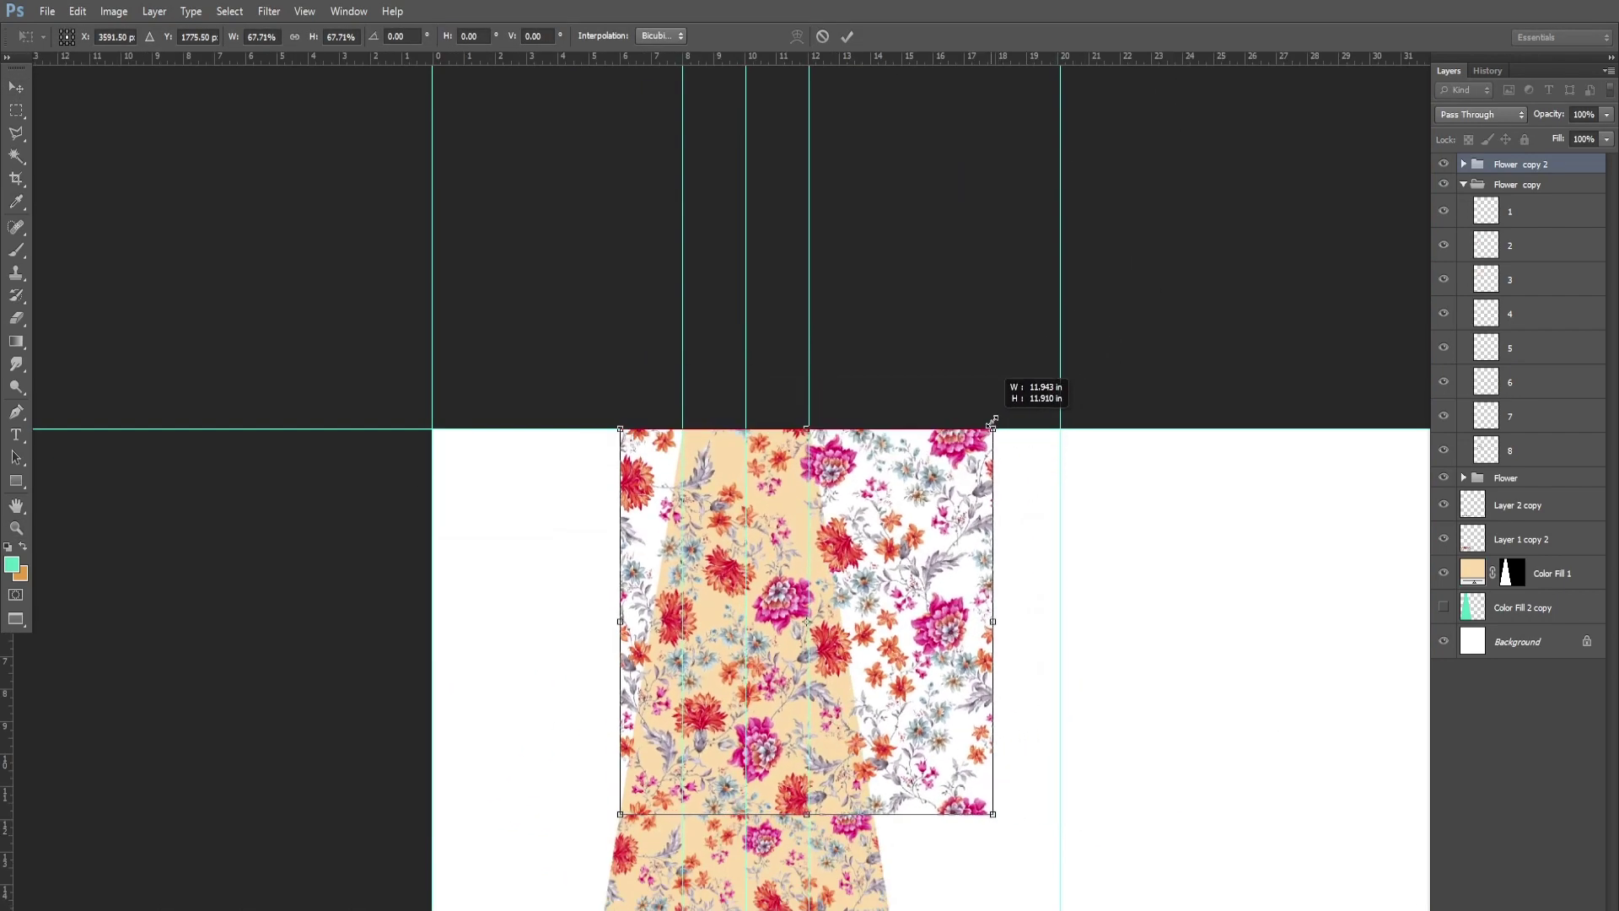
scroll(1016, 681, down, 3)
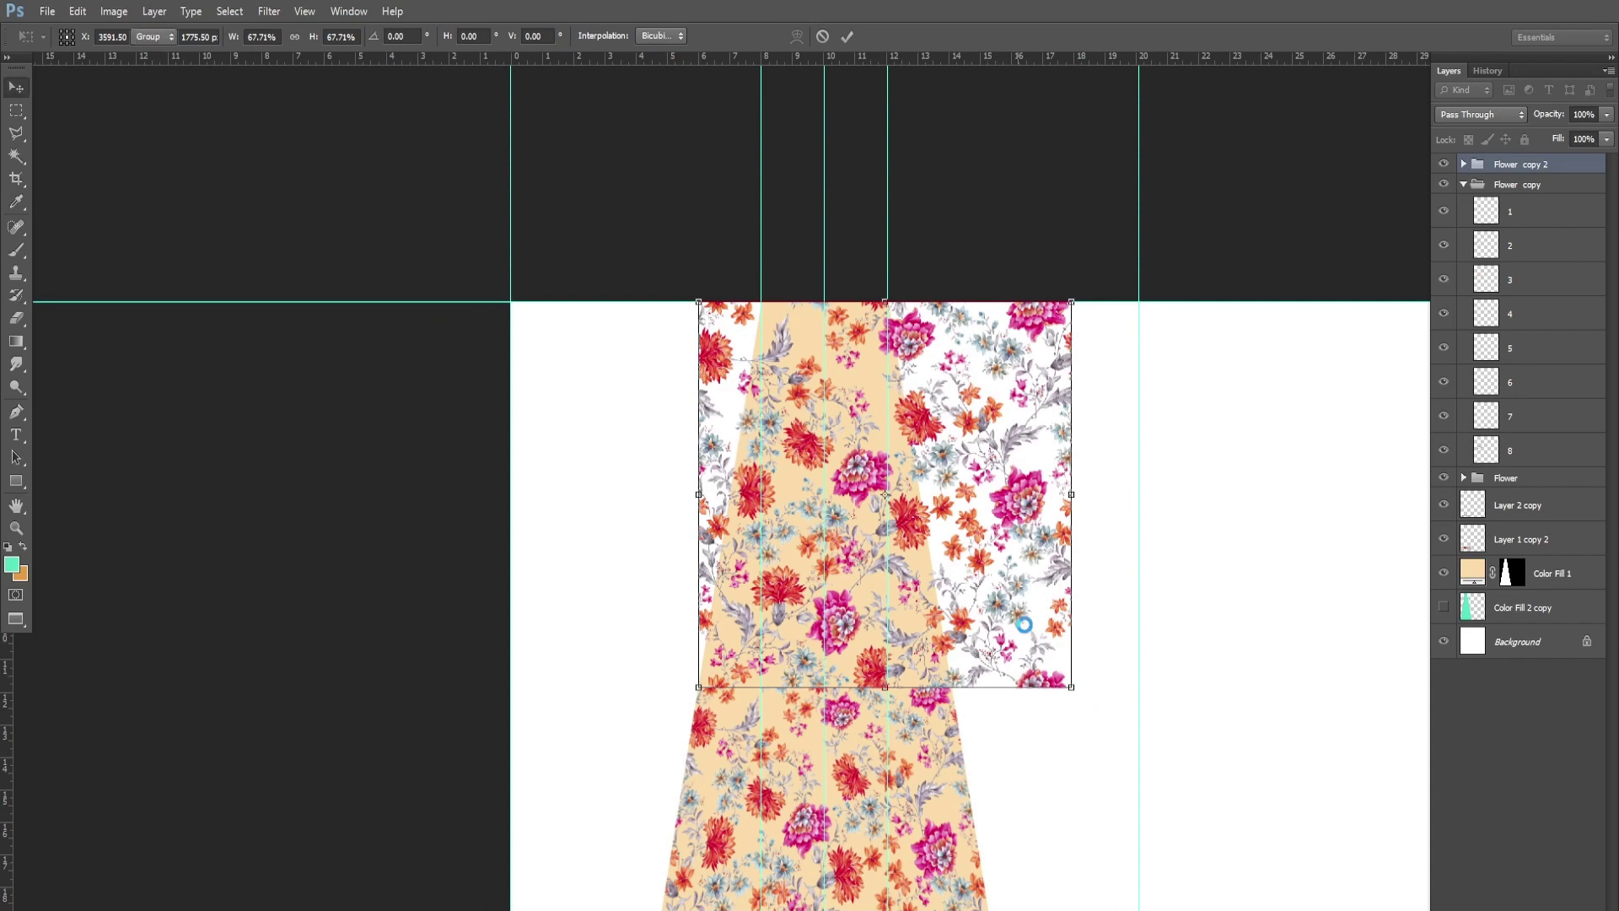
Try skewing the floral block's corners, then cancel the distorted transform.
key(ctrl+t)
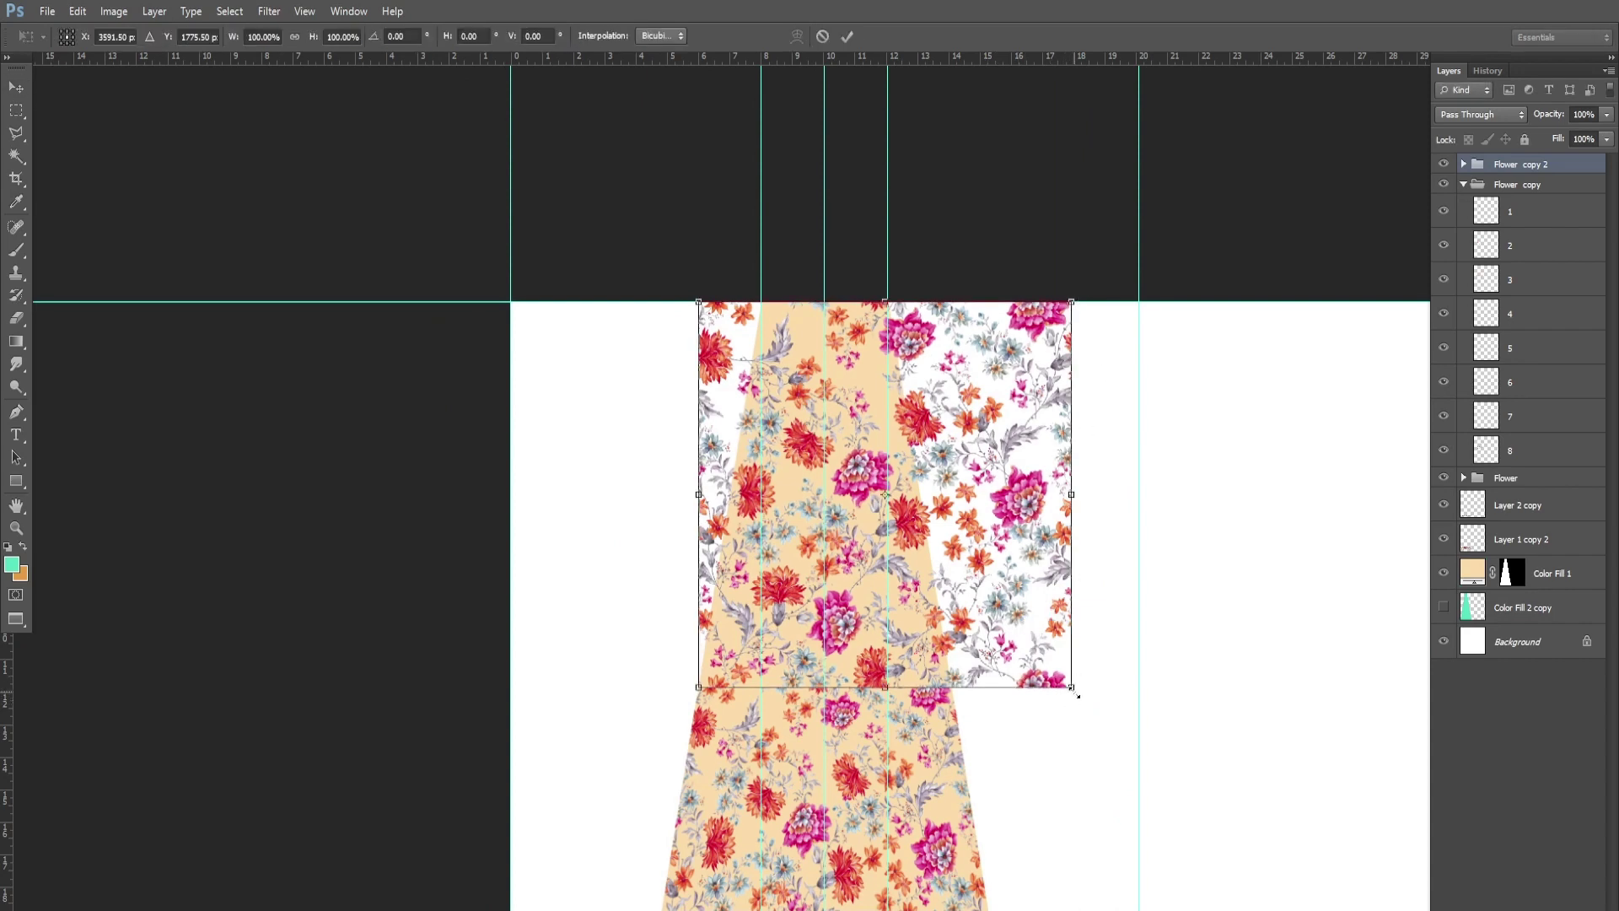
drag(1073, 692, 951, 690)
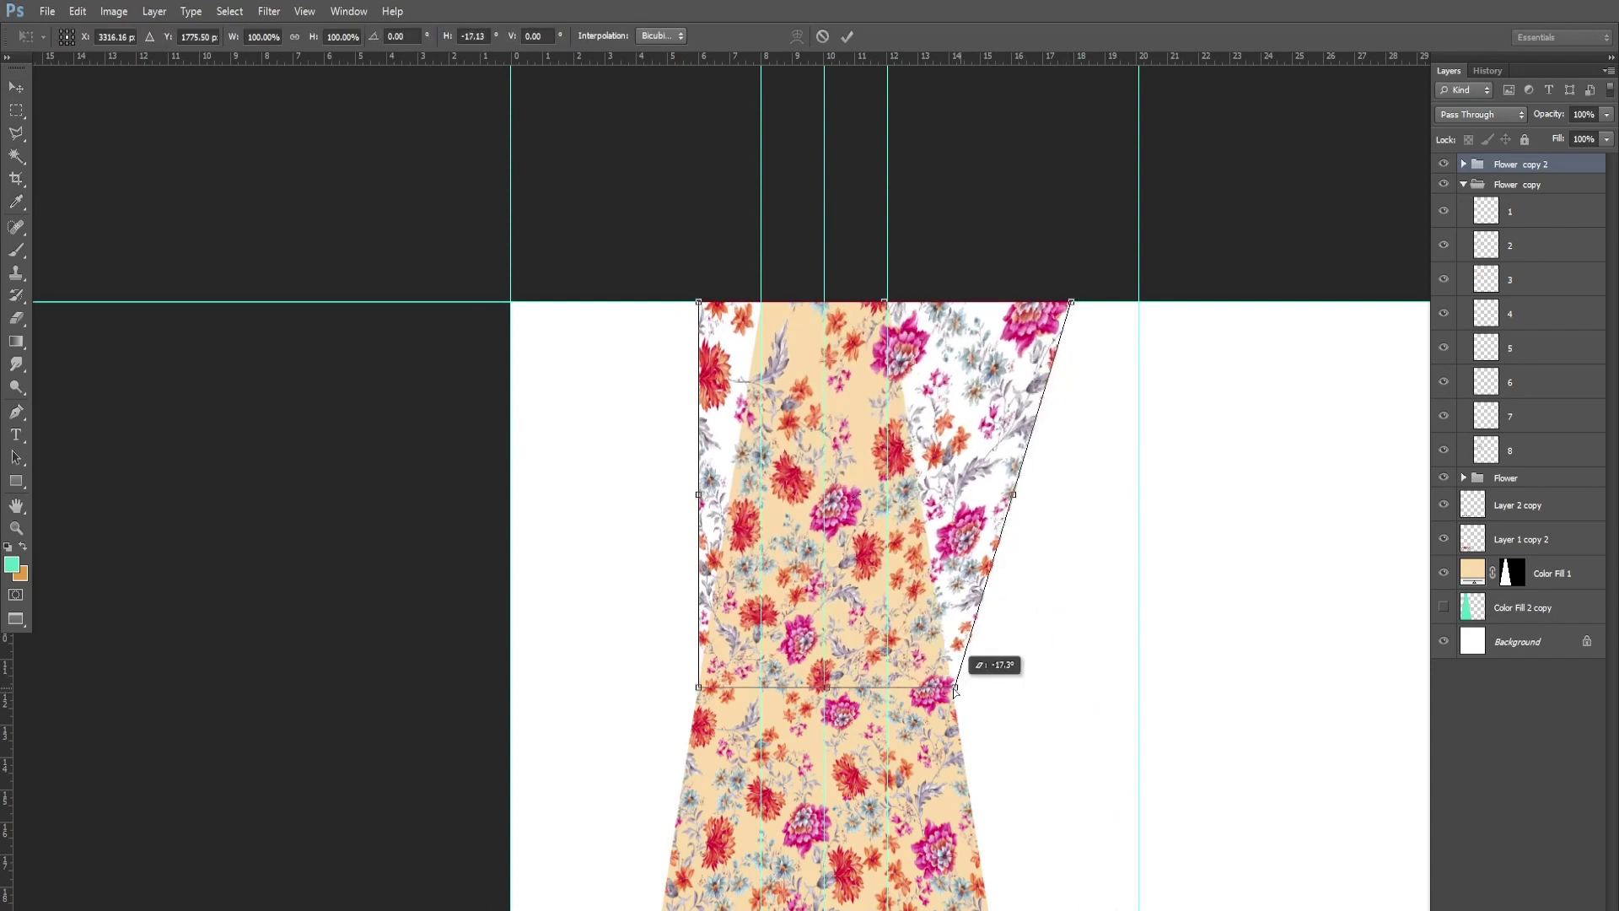
drag(1071, 304, 889, 317)
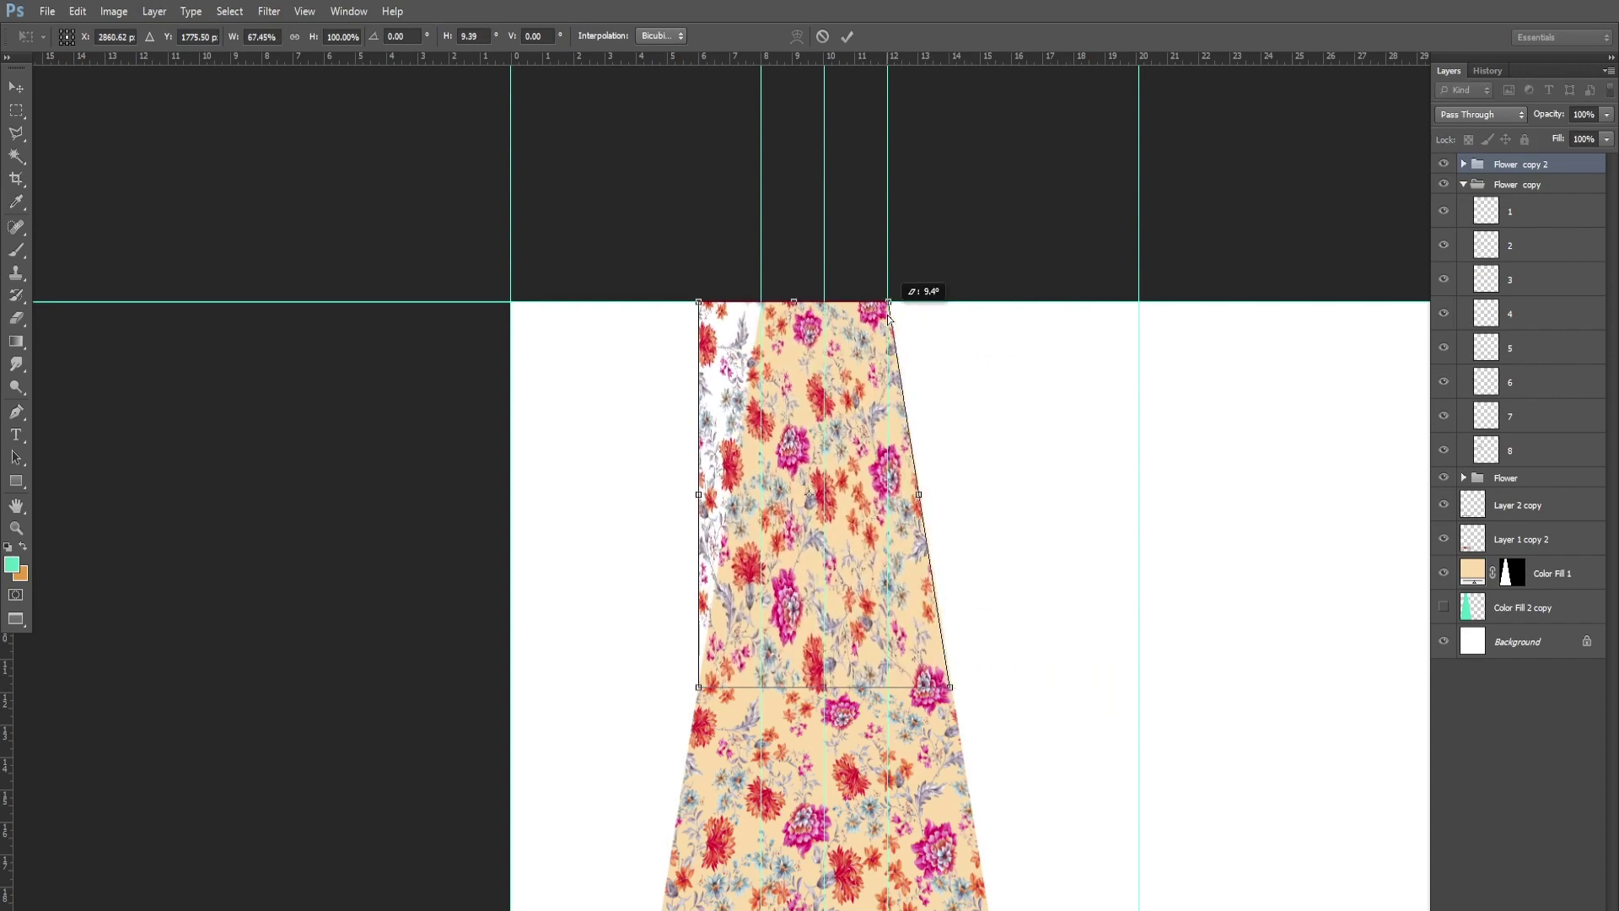
drag(699, 302, 743, 414)
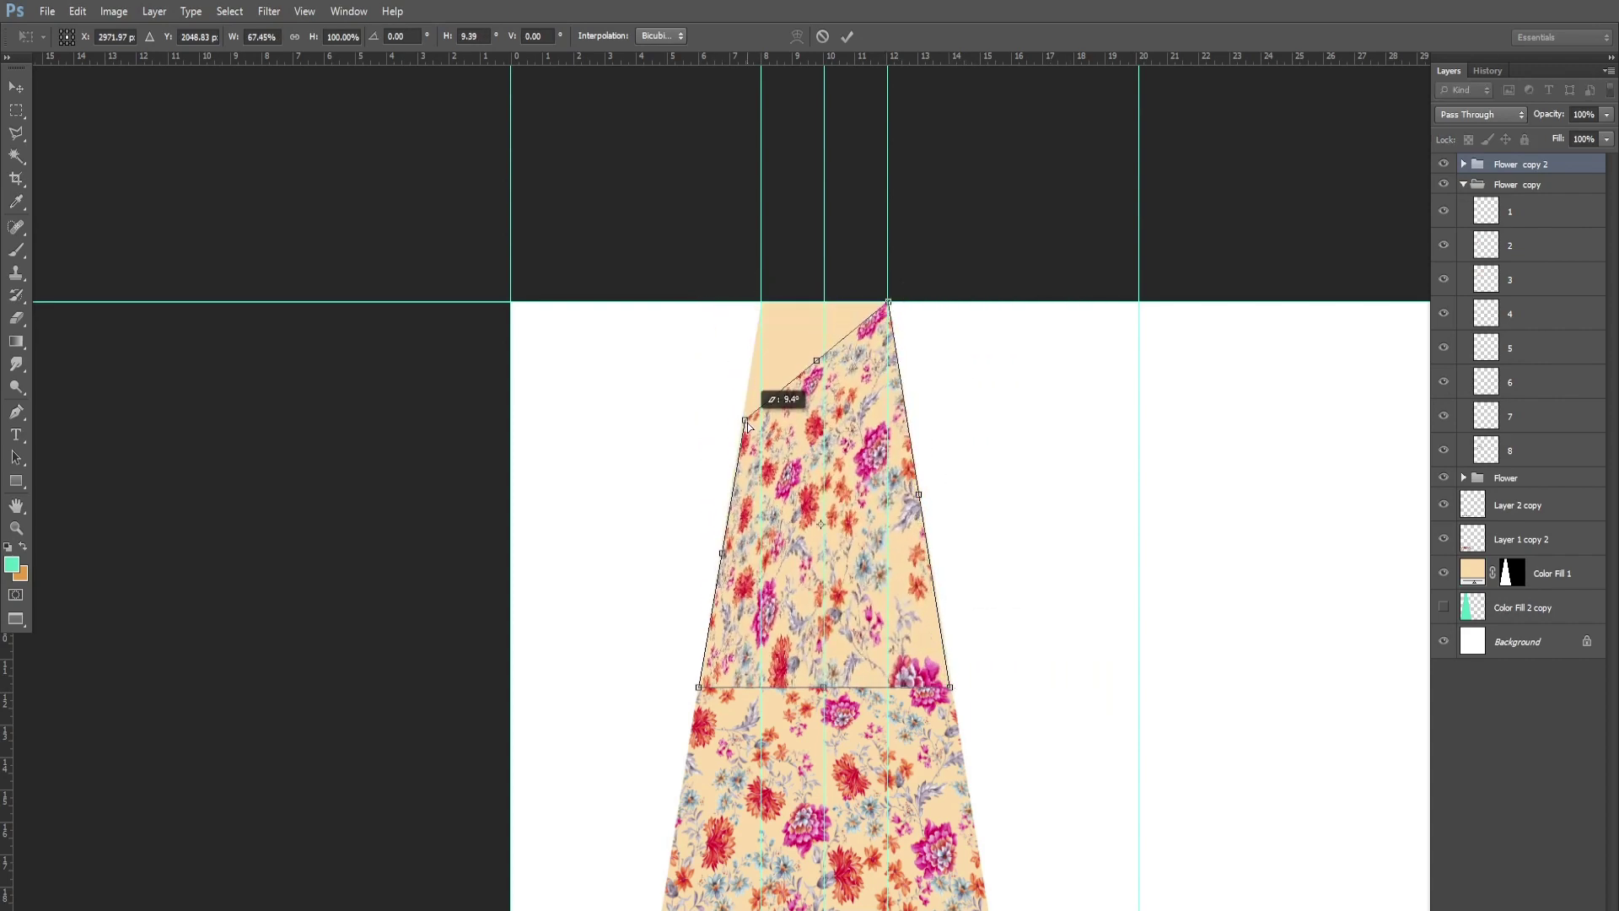
drag(889, 302, 907, 414)
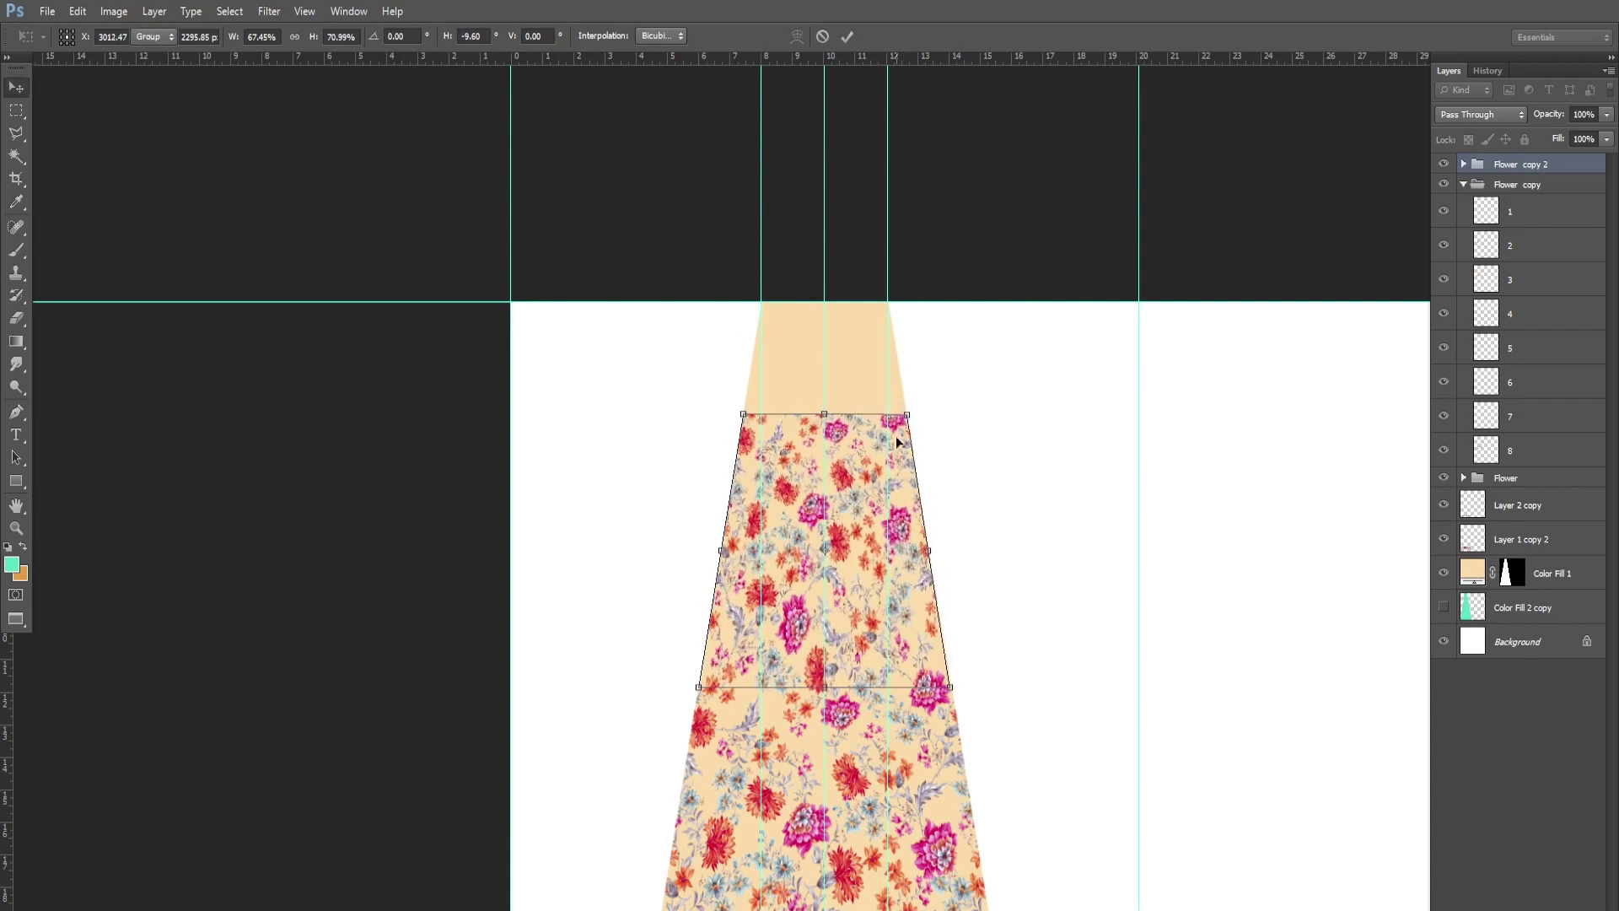
key(Escape)
Resize the floral block to about 67.46% width and 66.92% height.
key(ctrl+t)
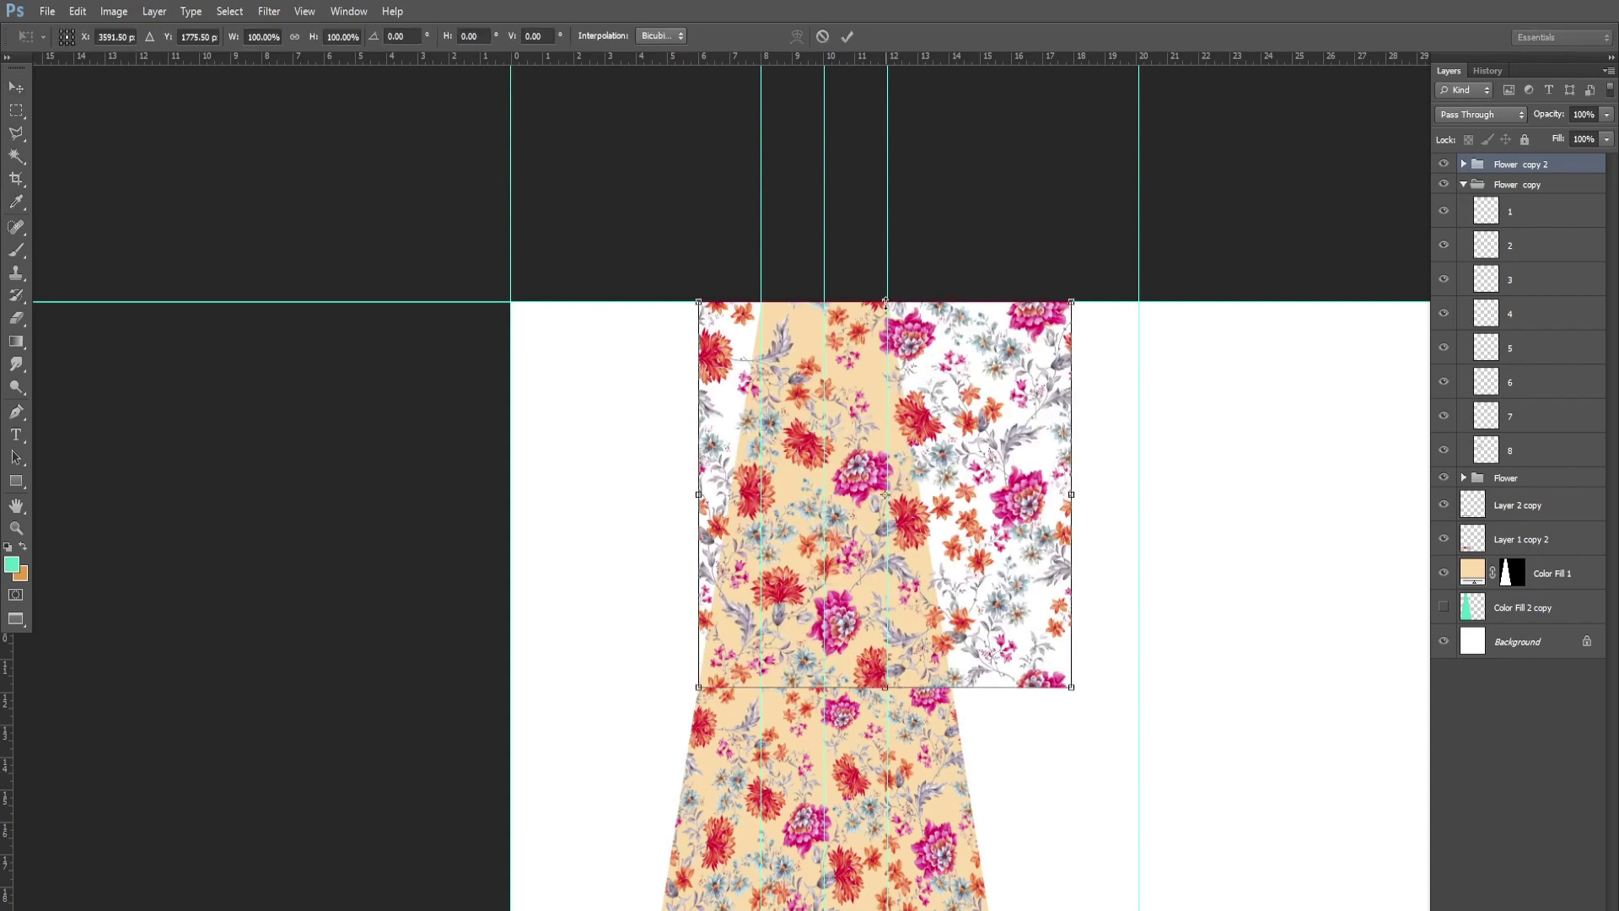
drag(886, 301, 886, 430)
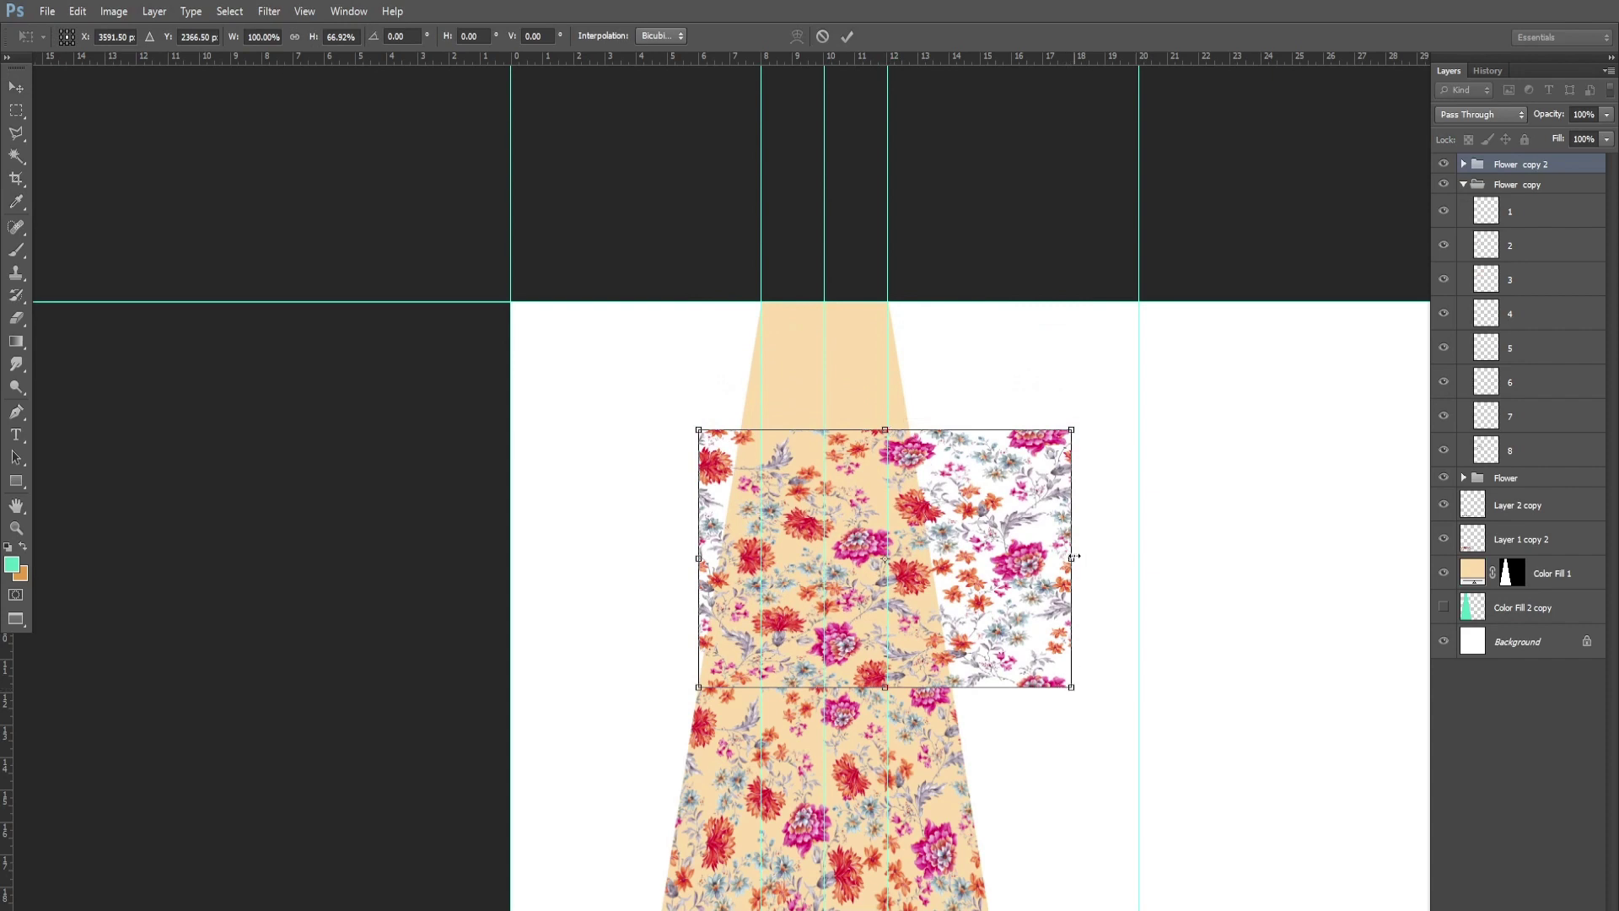
drag(1074, 556, 952, 557)
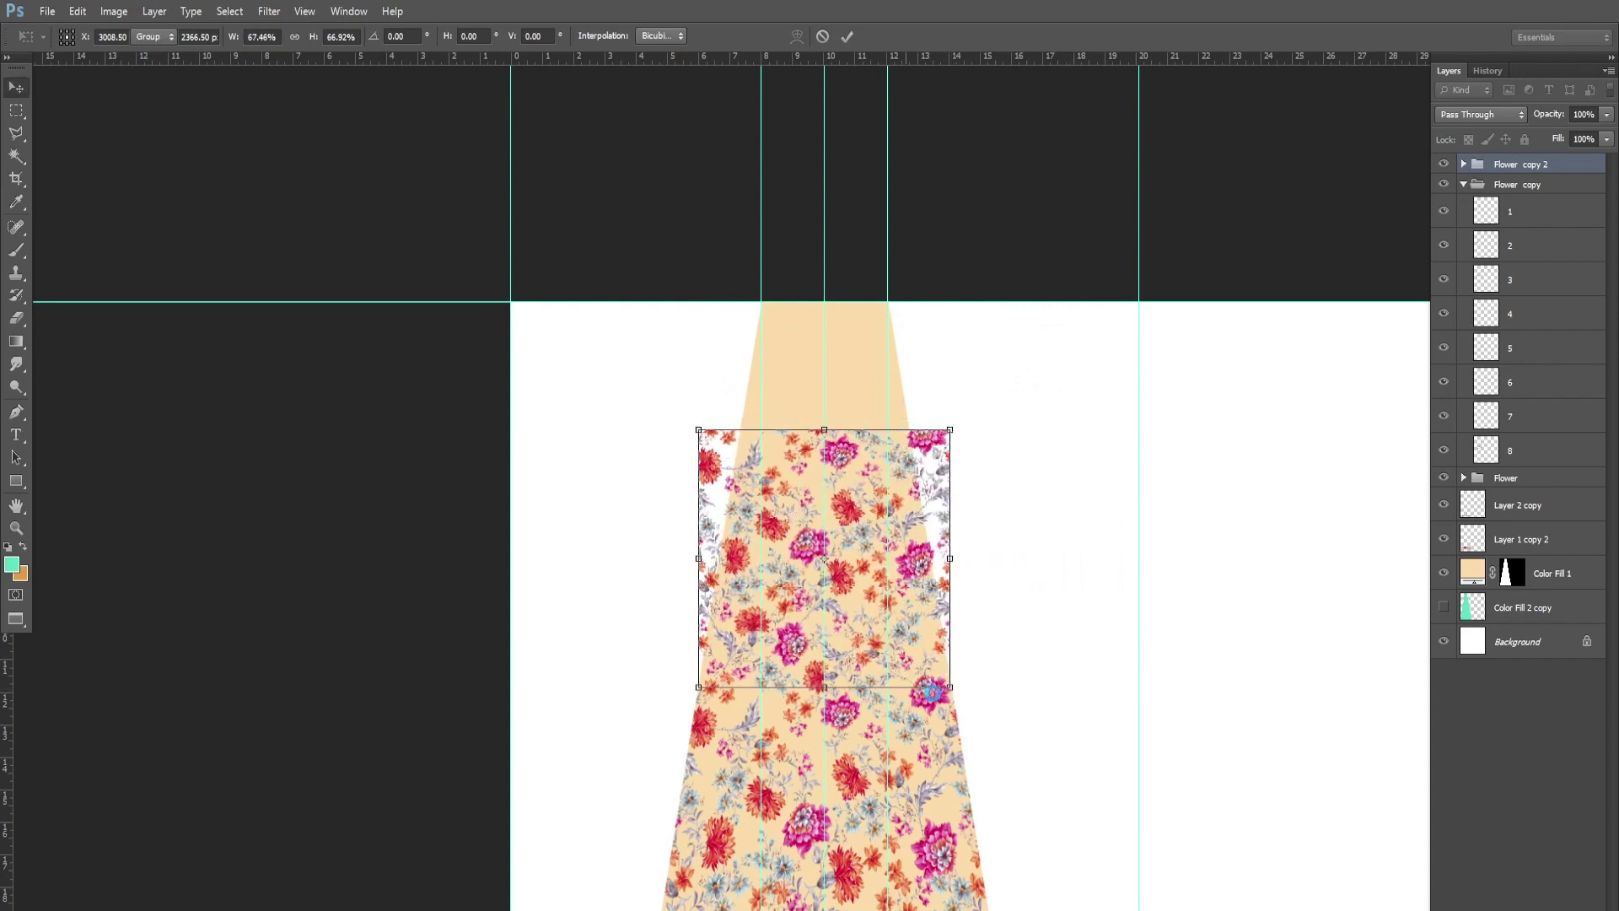
scroll(931, 692, up, 5)
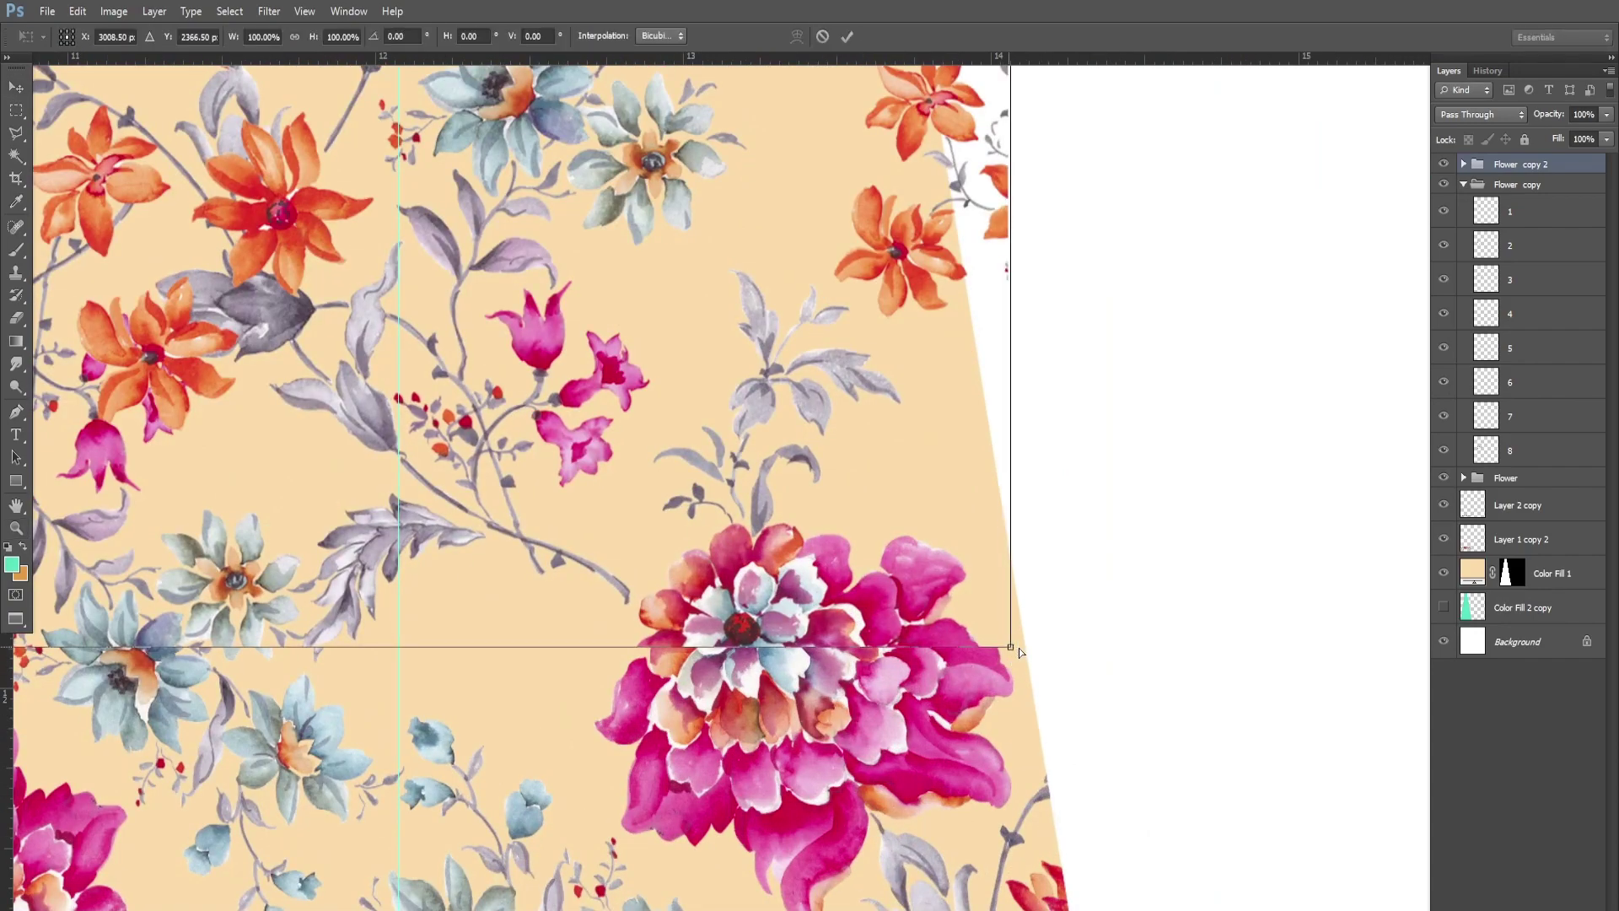
Skew Flower copy 2's sides and top corners to follow the panel's slanted edges.
drag(1019, 652, 1030, 649)
scroll(978, 630, left, 10)
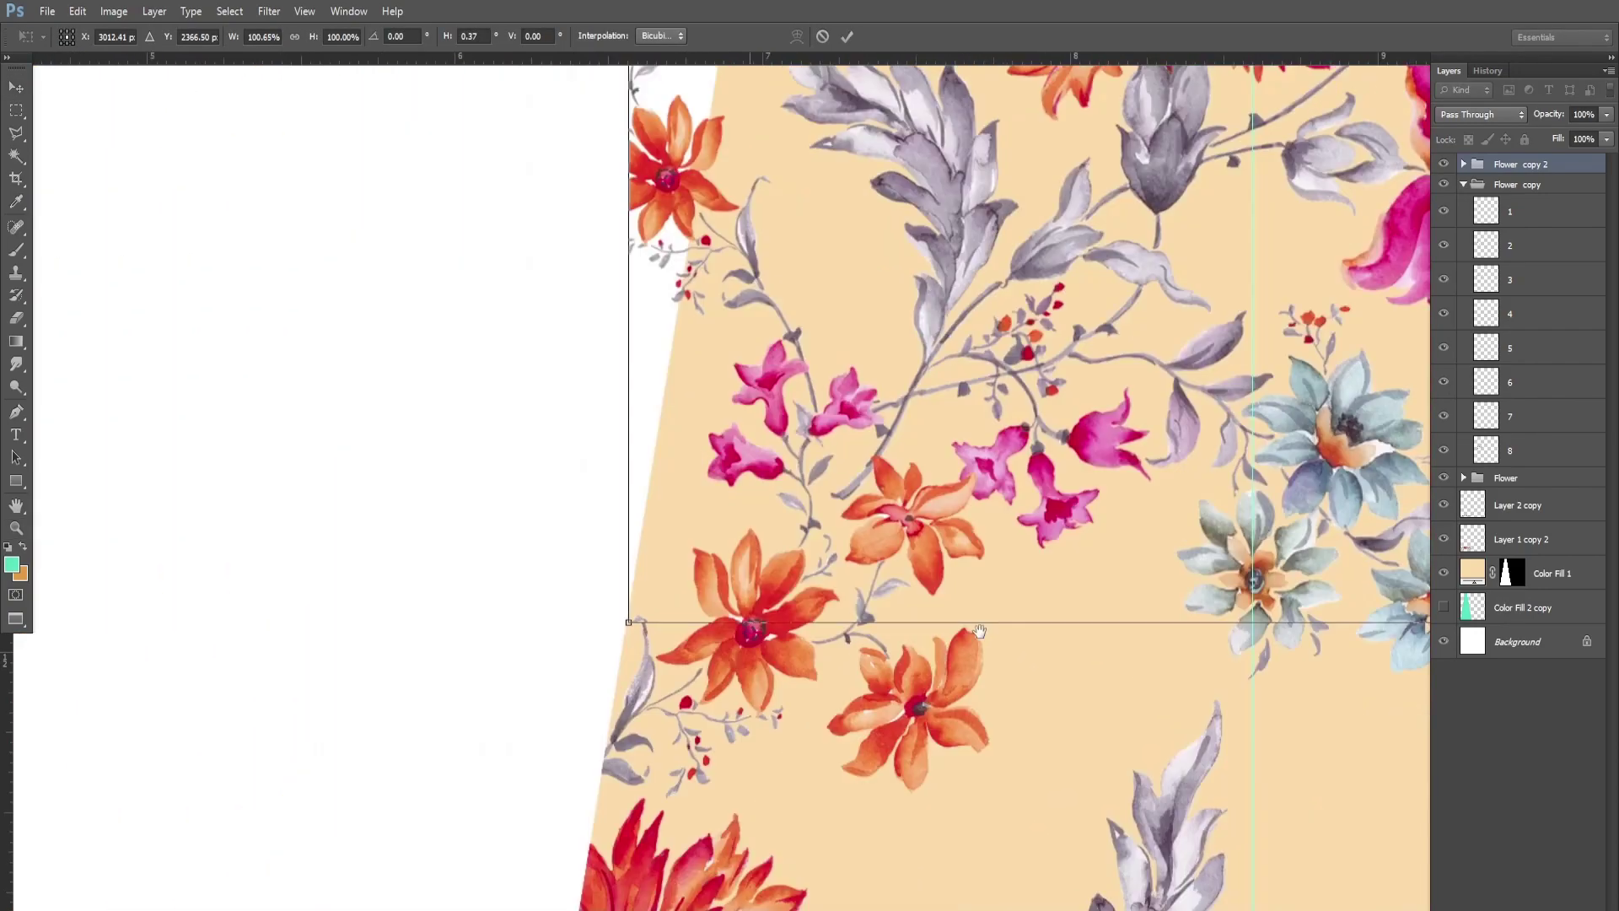
scroll(979, 631, left, 5)
drag(698, 603, 693, 600)
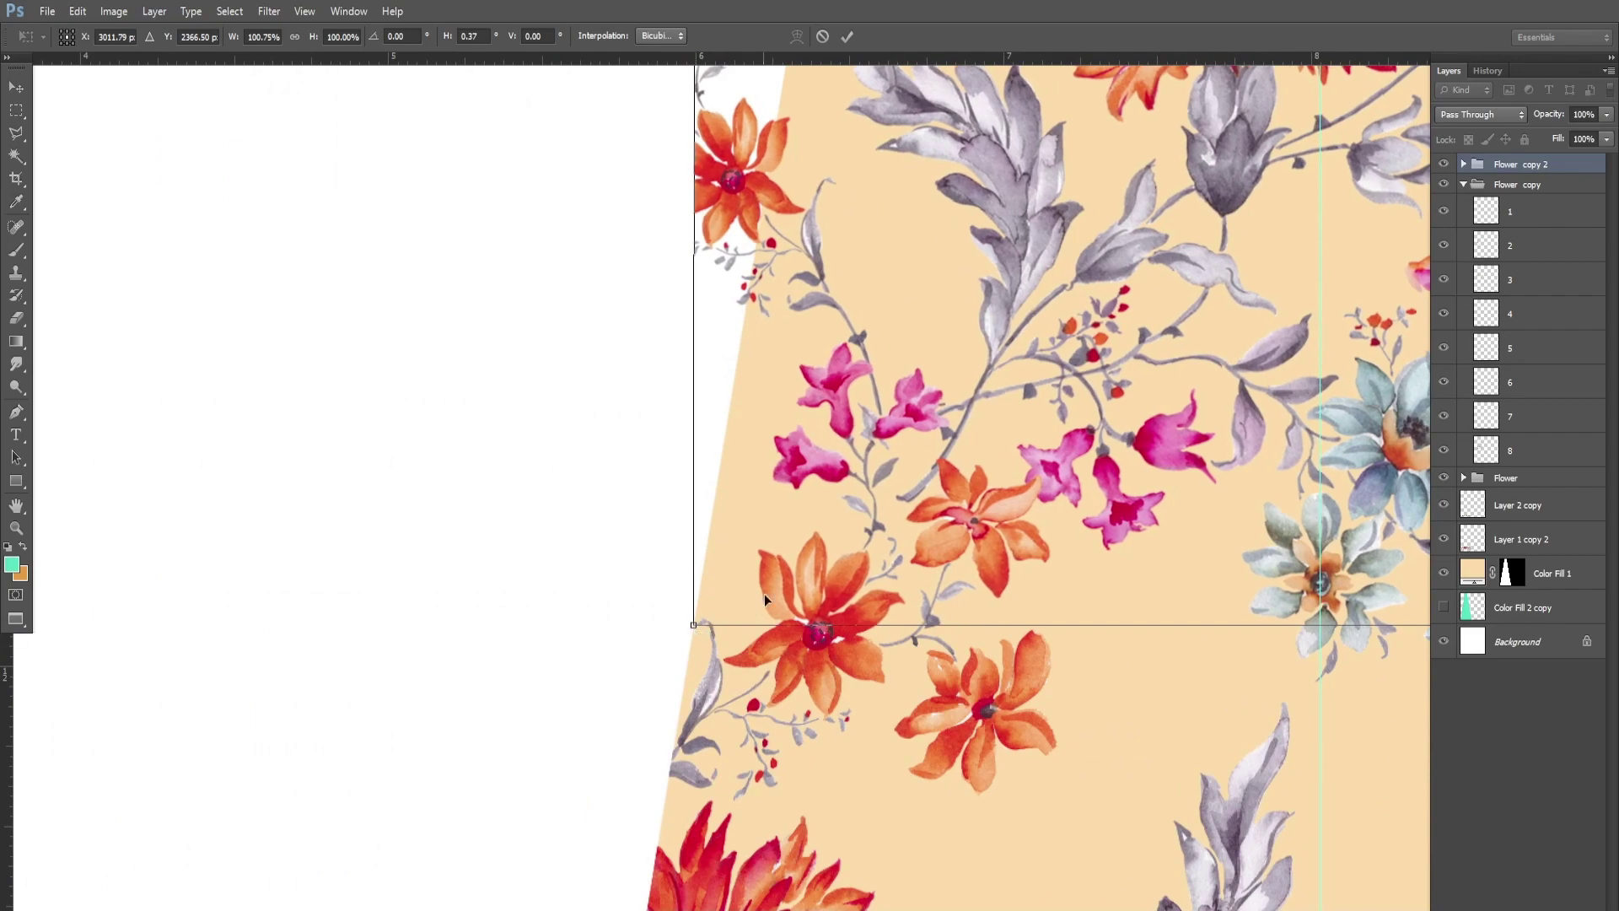
scroll(765, 599, up, 10)
scroll(719, 422, up, 10)
scroll(765, 494, up, 5)
mouse_move(466, 519)
mouse_down()
mouse_move(905, 558)
mouse_move(459, 506)
mouse_up()
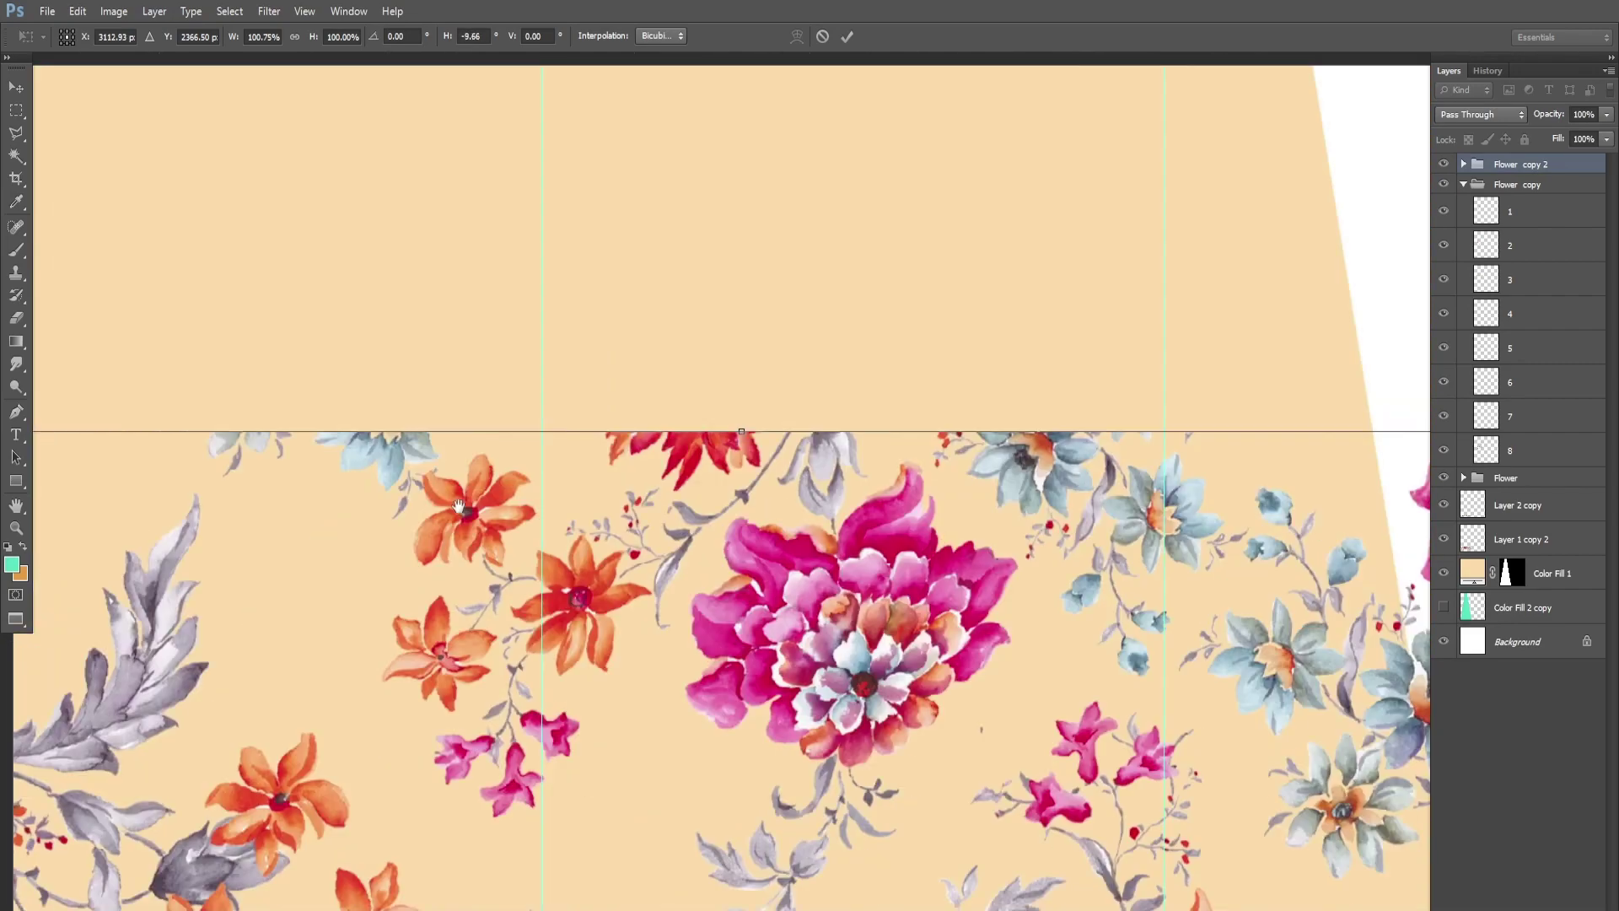
mouse_move(1027, 389)
mouse_down()
mouse_move(630, 412)
mouse_move(782, 427)
mouse_up()
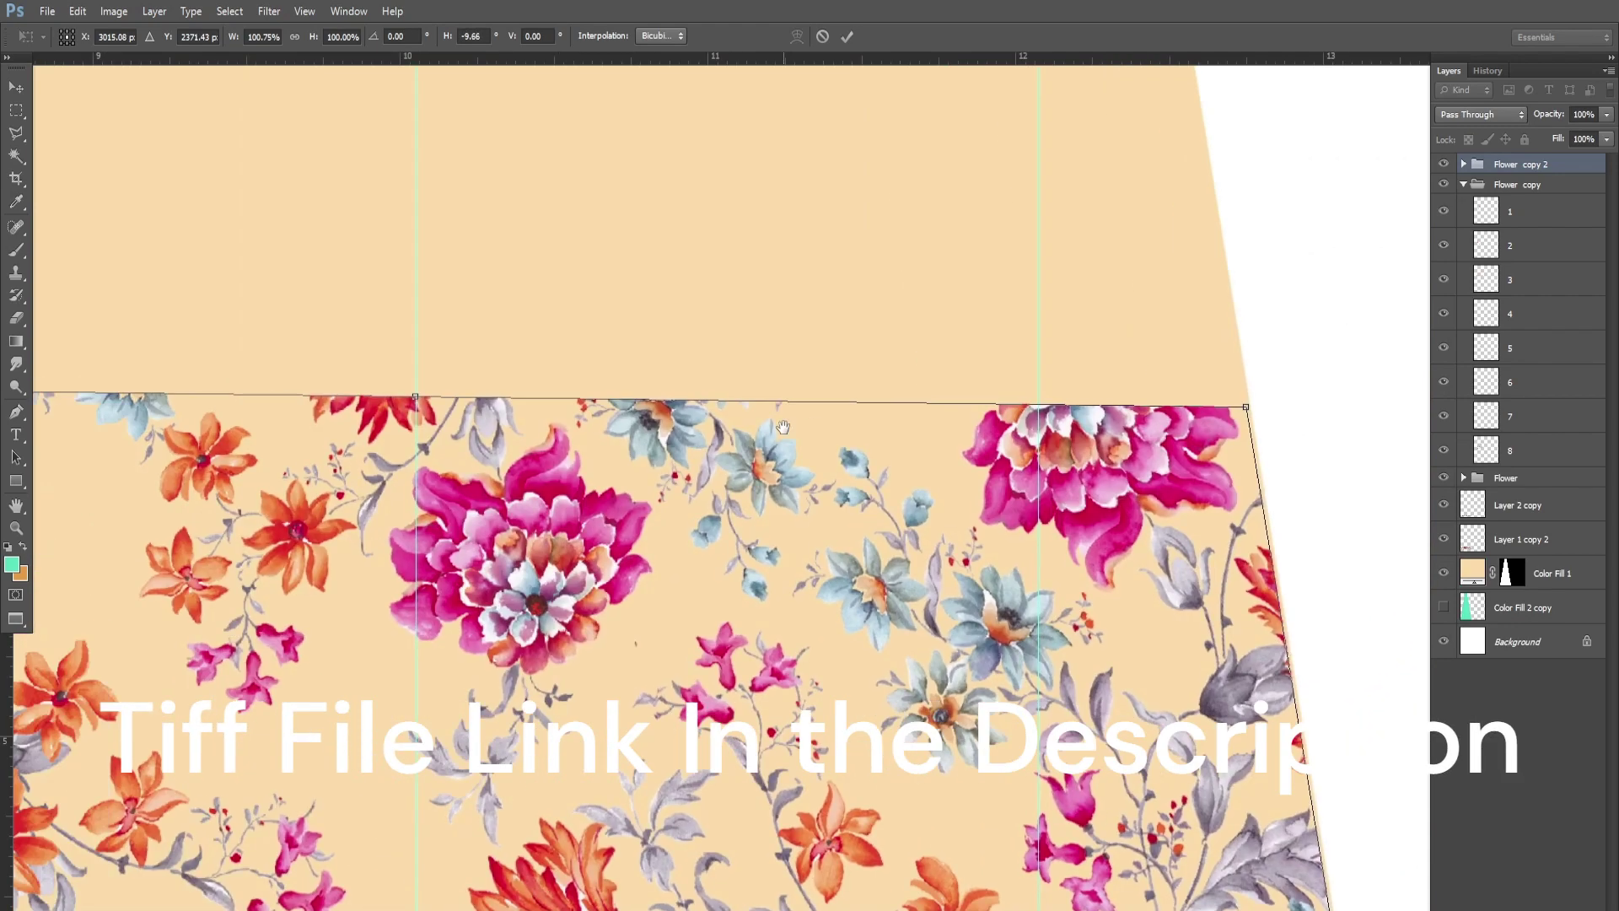
drag(1246, 408, 1247, 386)
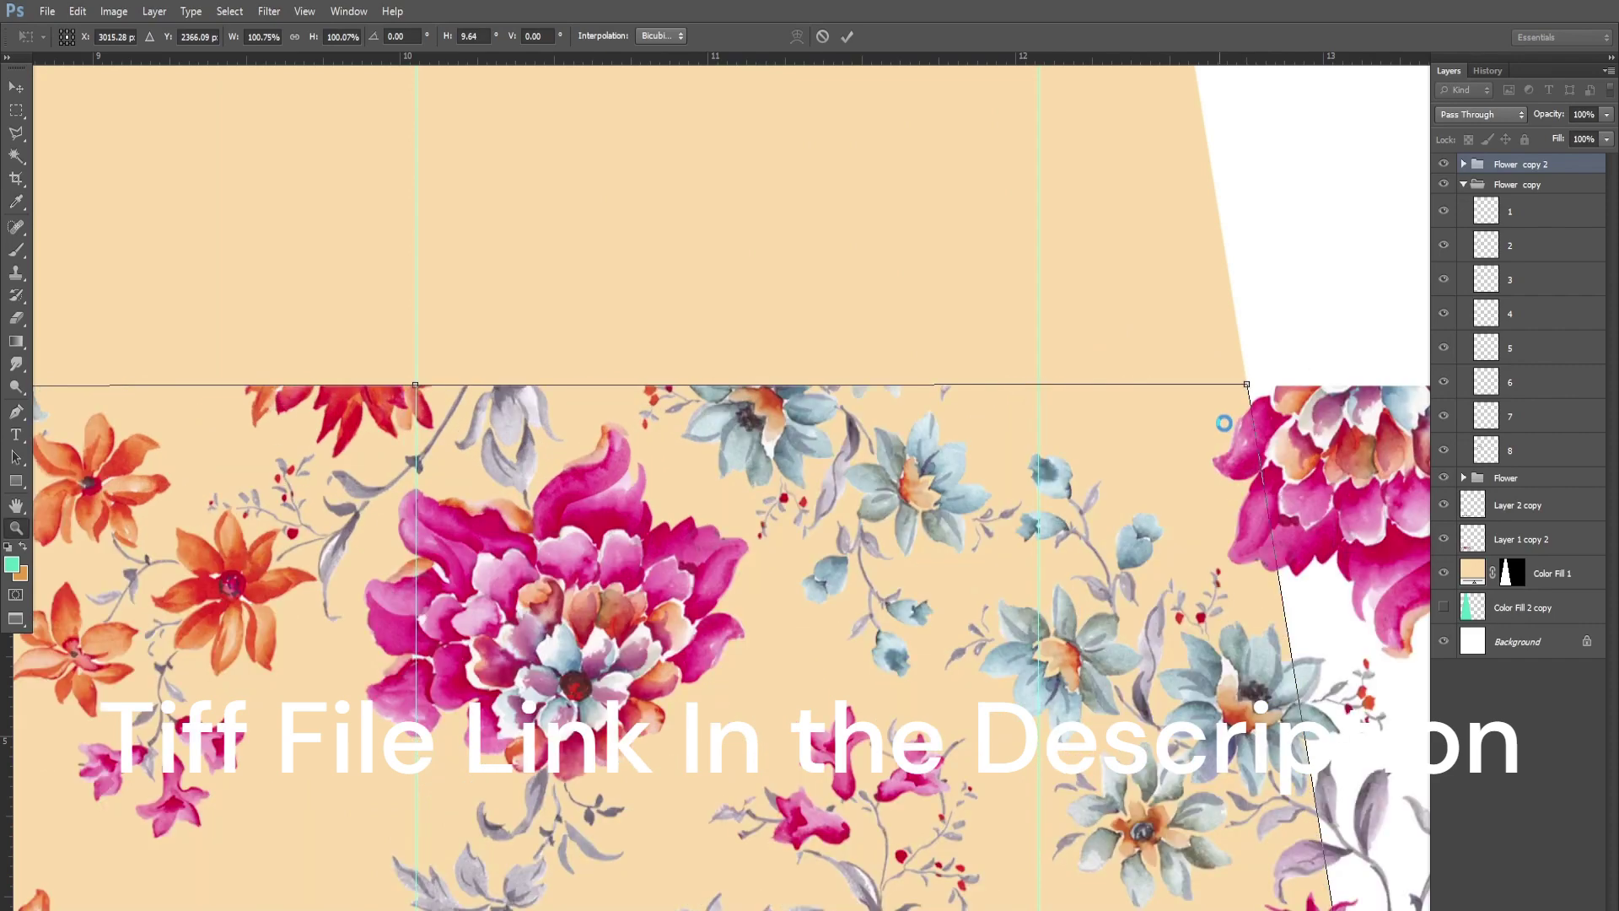
key(Return)
Zoom out to the whole skirt and start transforming the bottom border band.
key(z)
mouse_move(1096, 388)
mouse_down()
mouse_move(994, 386)
mouse_move(1155, 278)
mouse_move(1085, 270)
mouse_up()
key(ctrl+t)
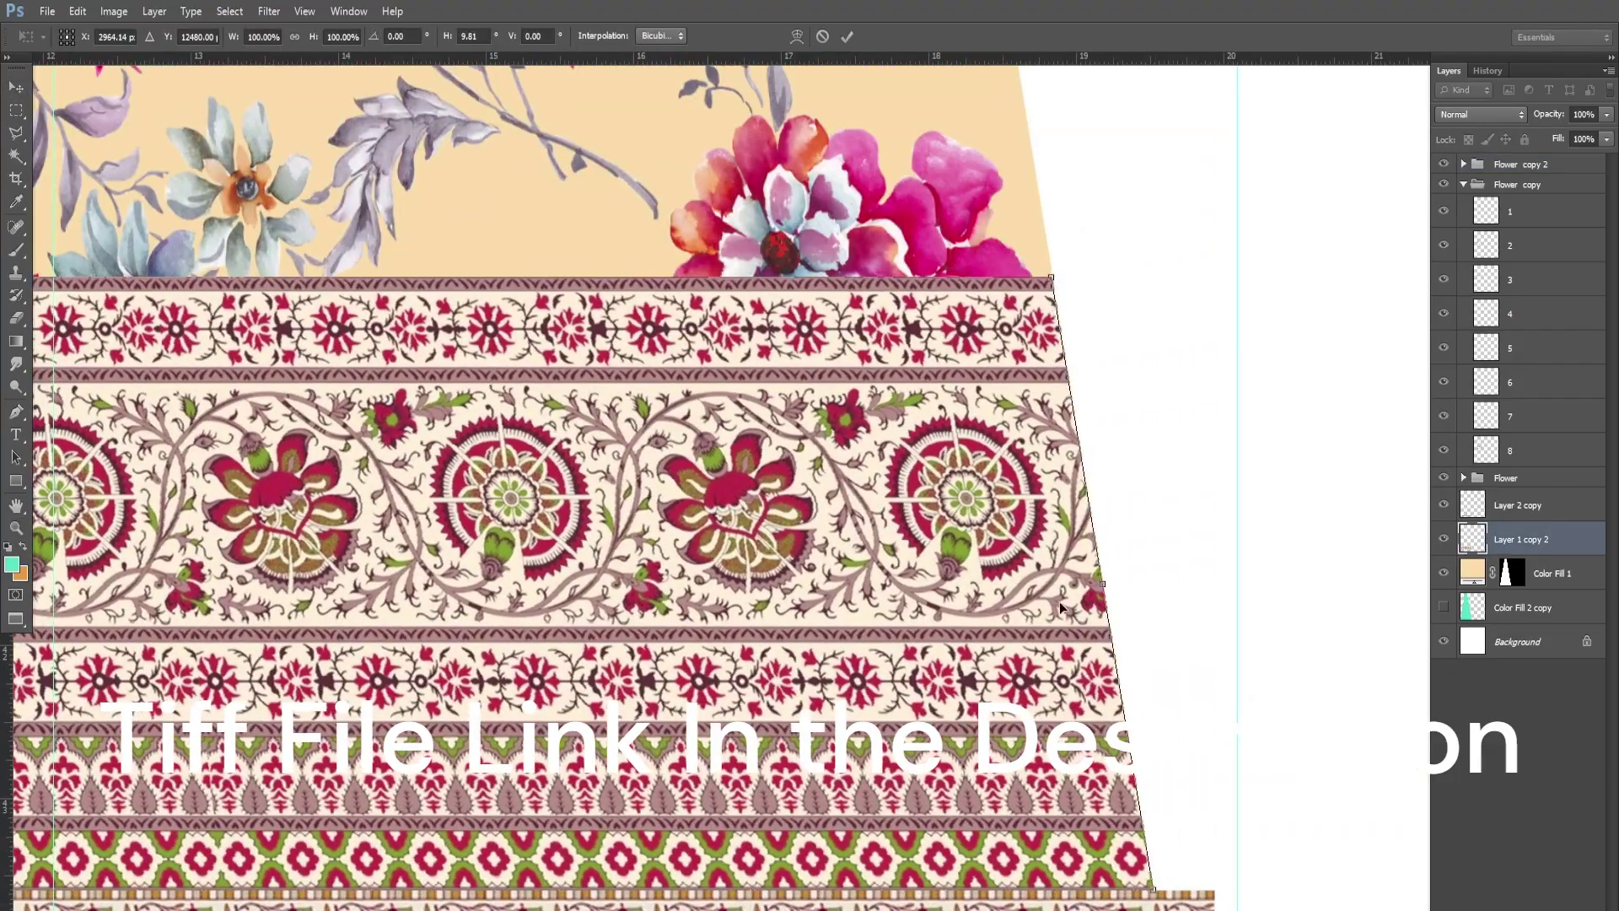
Taper the bottom border into a trapezoid and place a paisley band copy at the skirt top.
drag(563, 869, 535, 590)
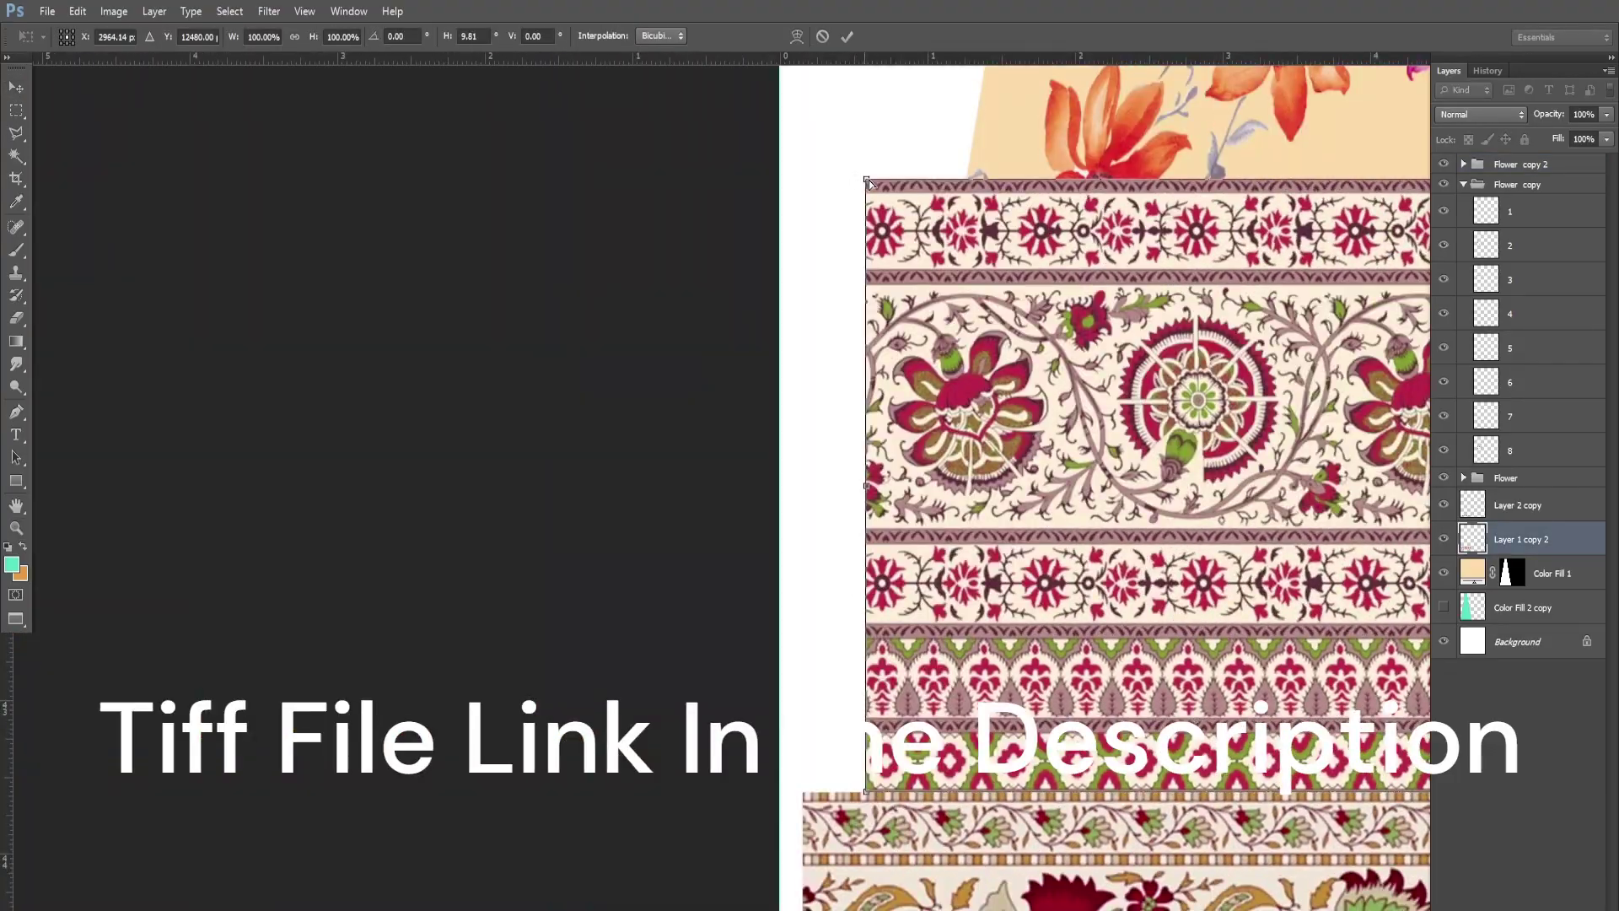
drag(869, 184, 948, 182)
key(Return)
key(z)
alt+click(987, 424)
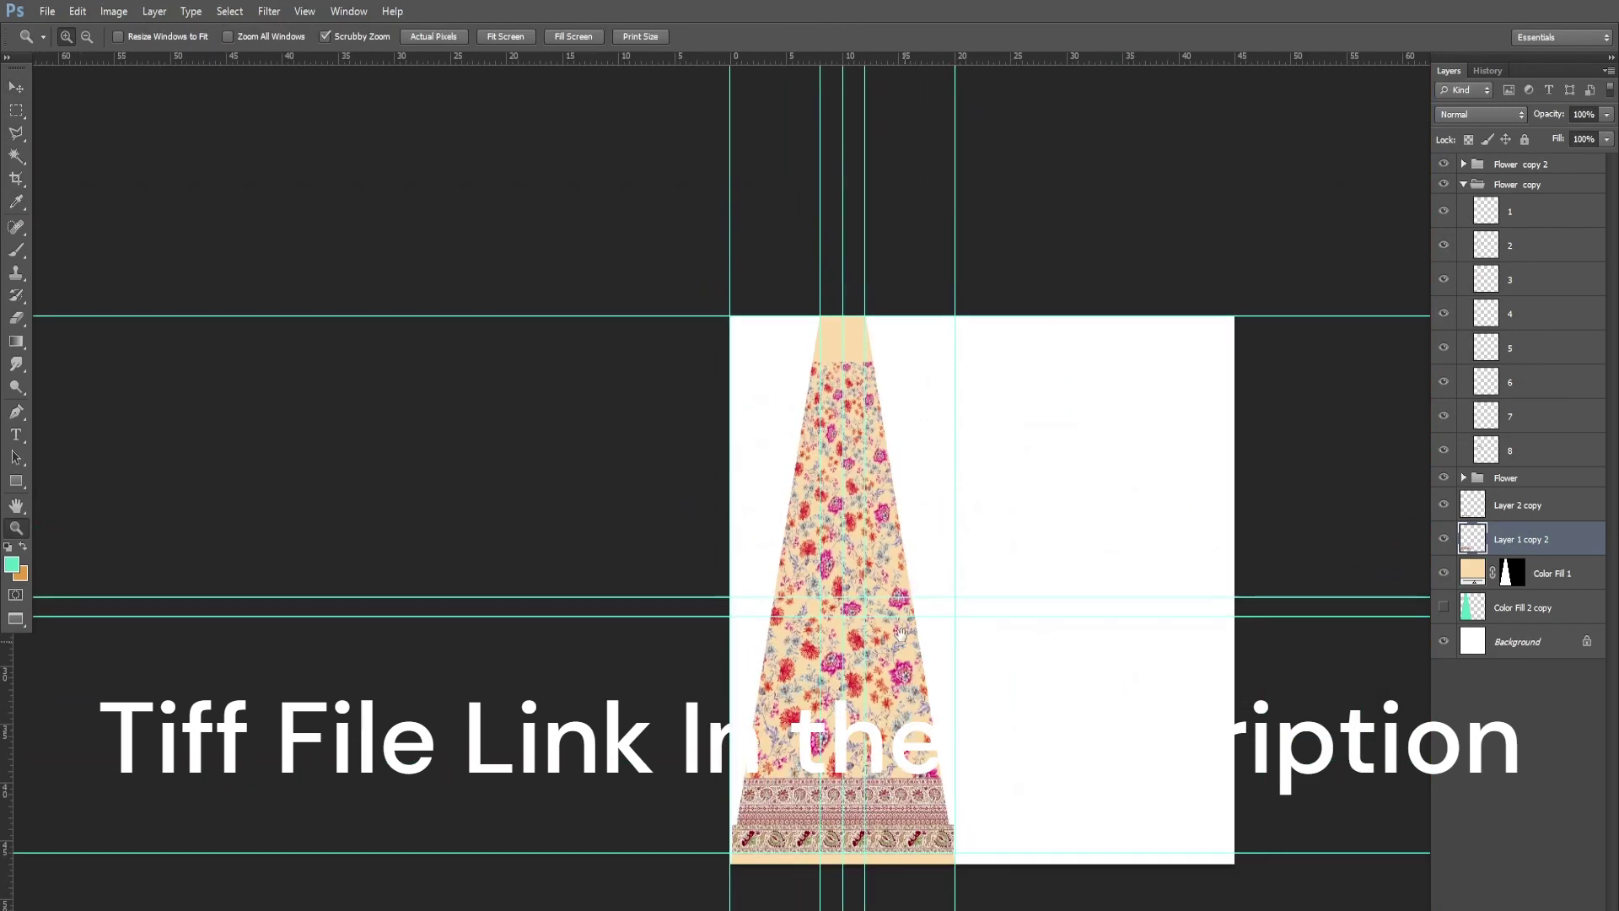
key(v)
drag(900, 805, 917, 333)
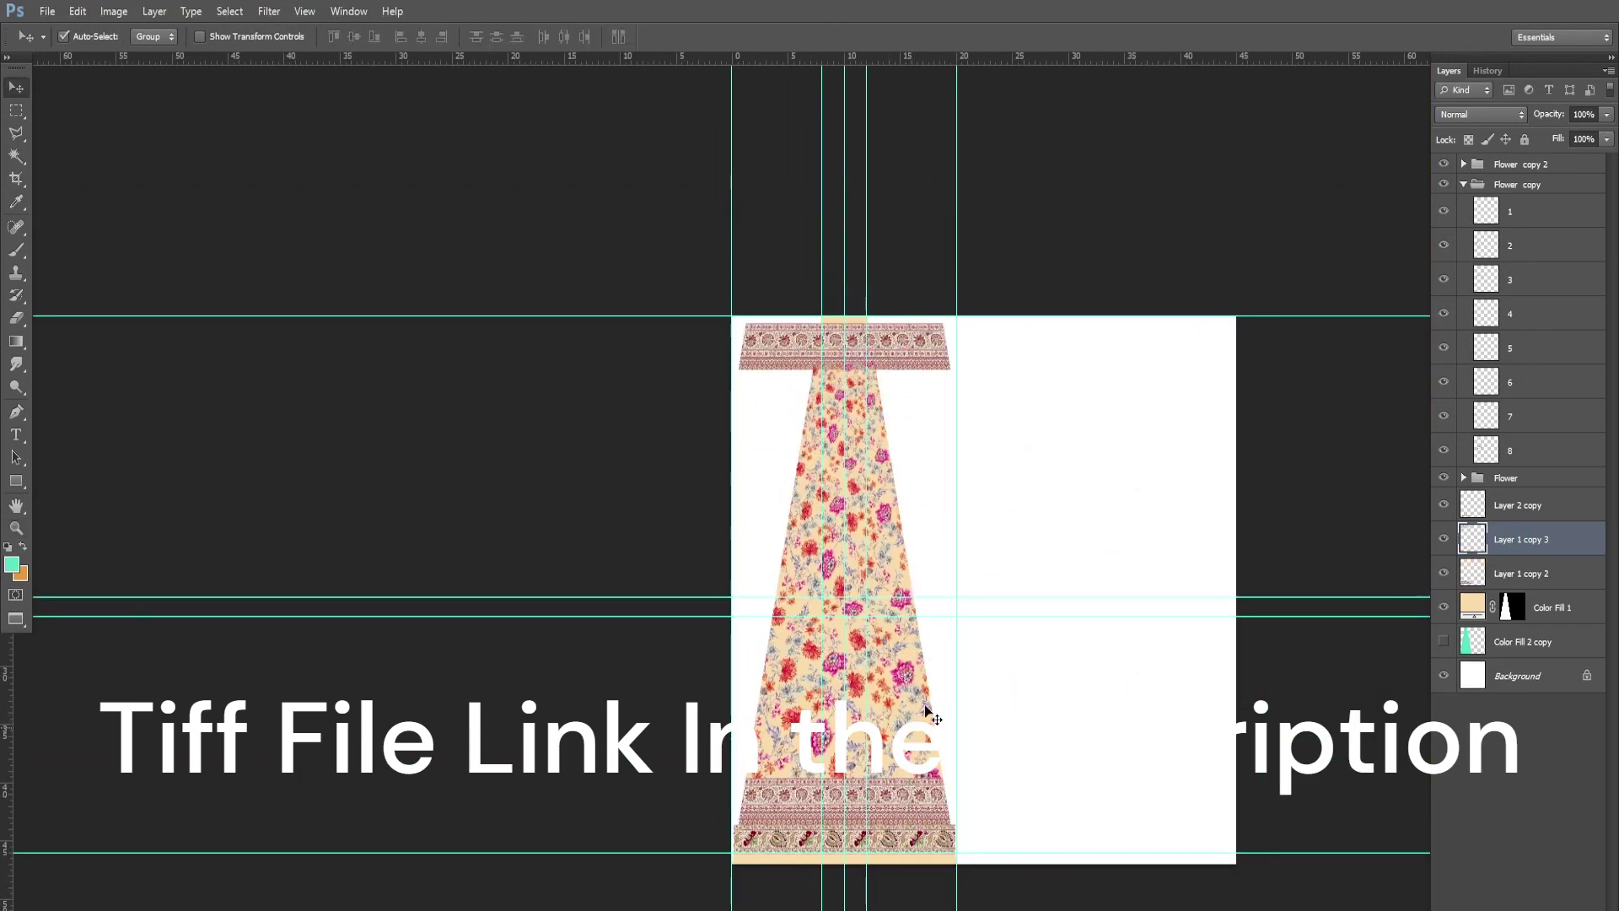
Skew the lower paisley band's left and right edges to the panel, then fit the canvas.
key(z)
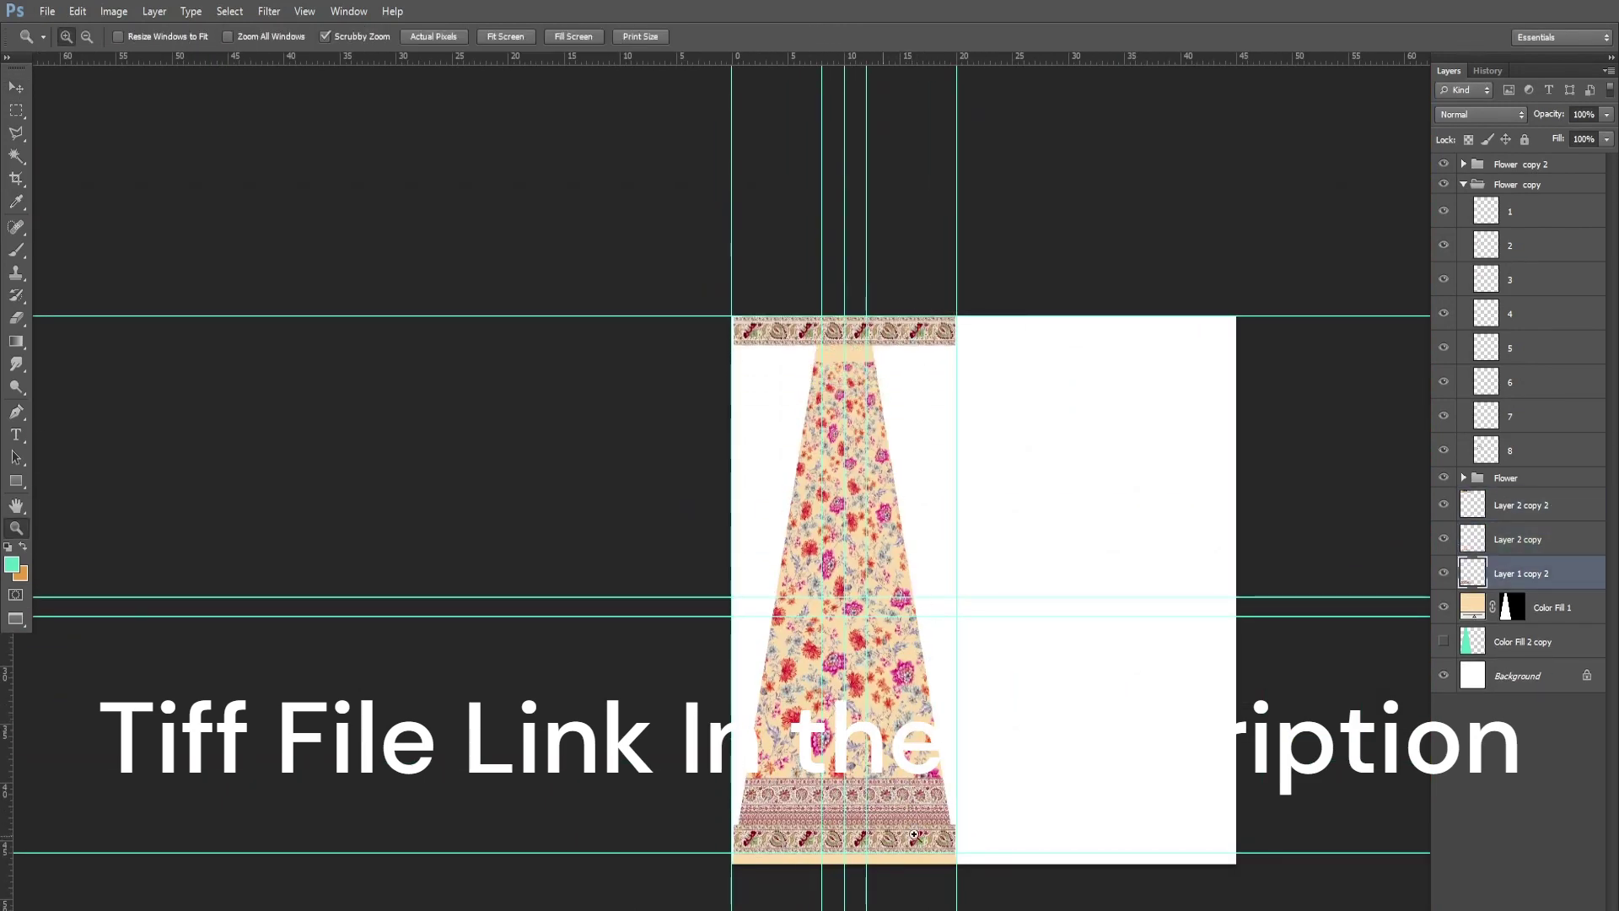
click(956, 846)
key(v)
key(ctrl+t)
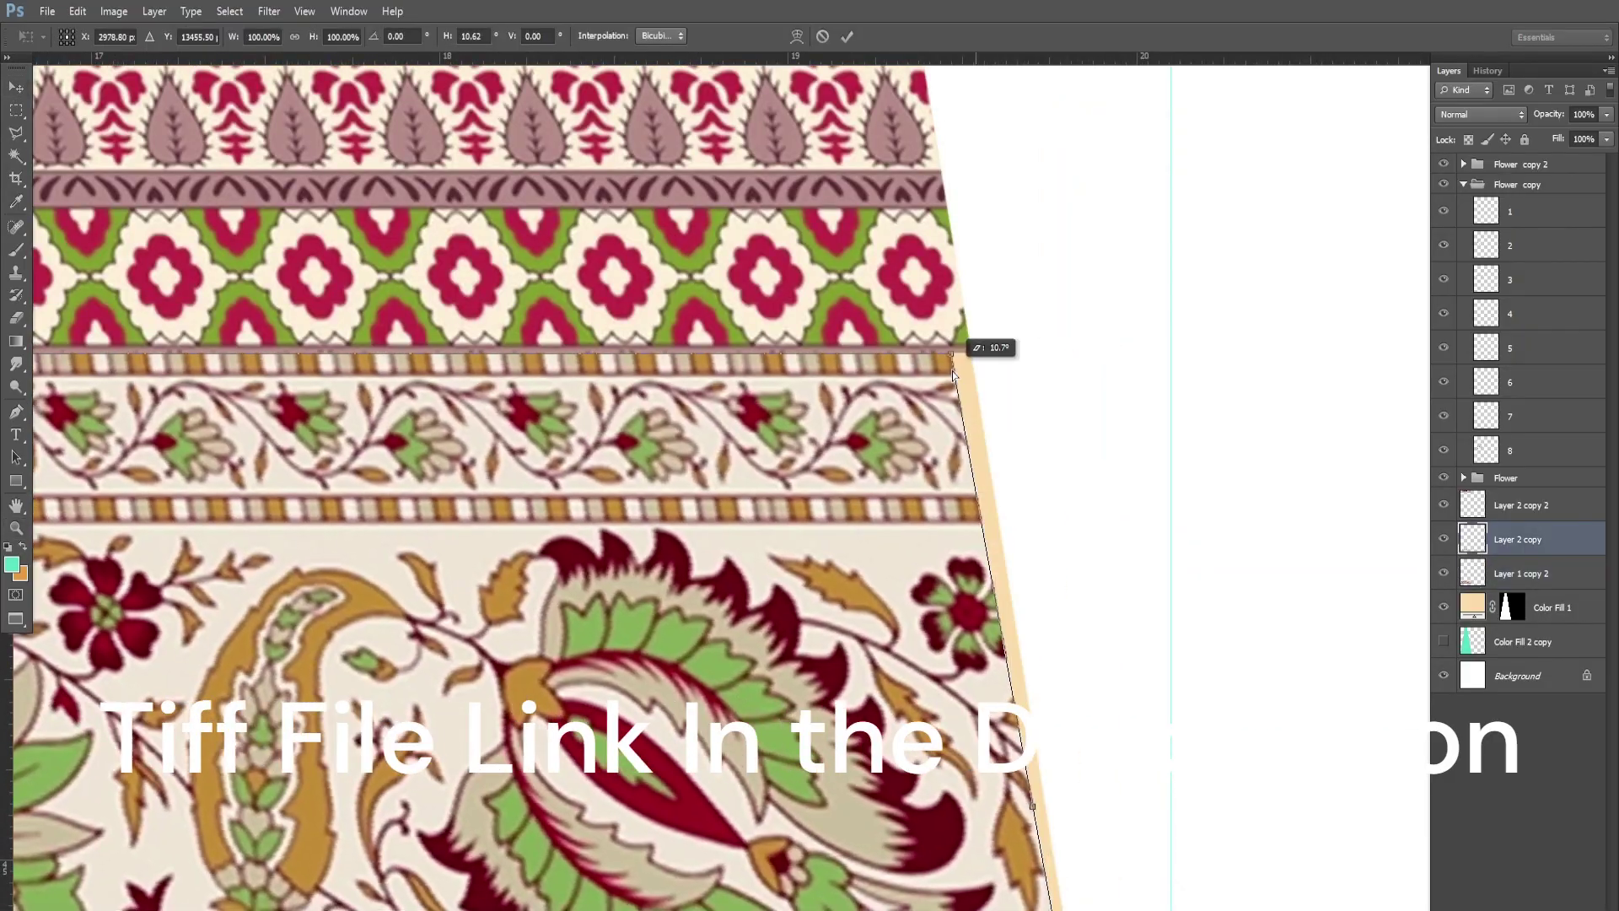
drag(1116, 348, 982, 344)
mouse_move(978, 784)
mouse_down()
mouse_move(1304, 600)
mouse_move(1425, 590)
mouse_up()
drag(506, 422, 1349, 472)
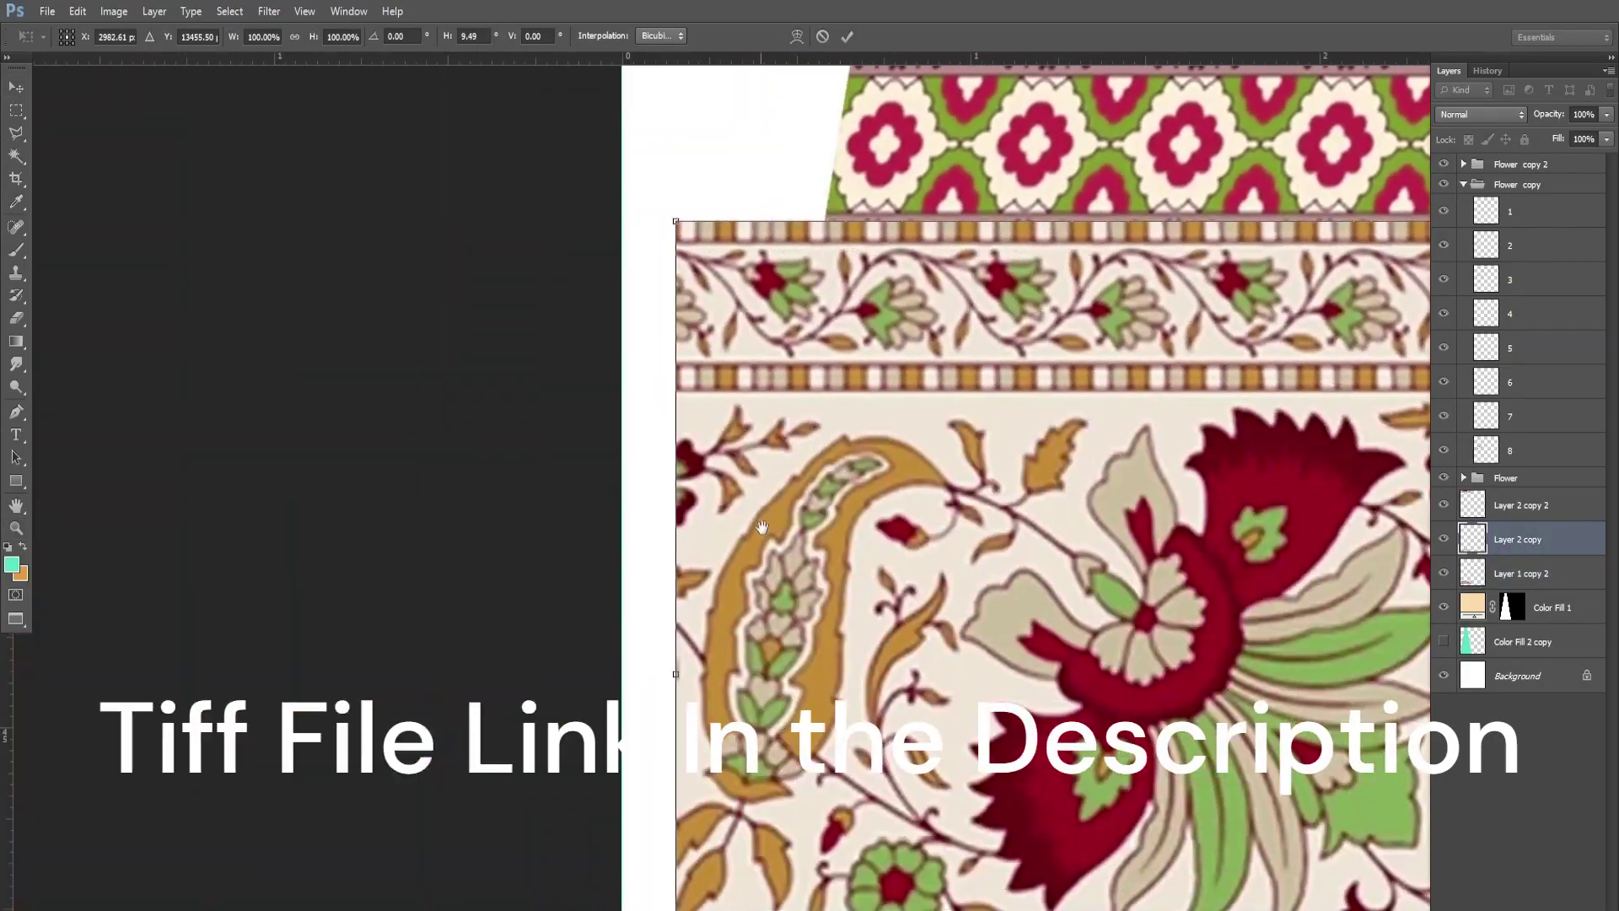
drag(675, 251, 833, 251)
key(Return)
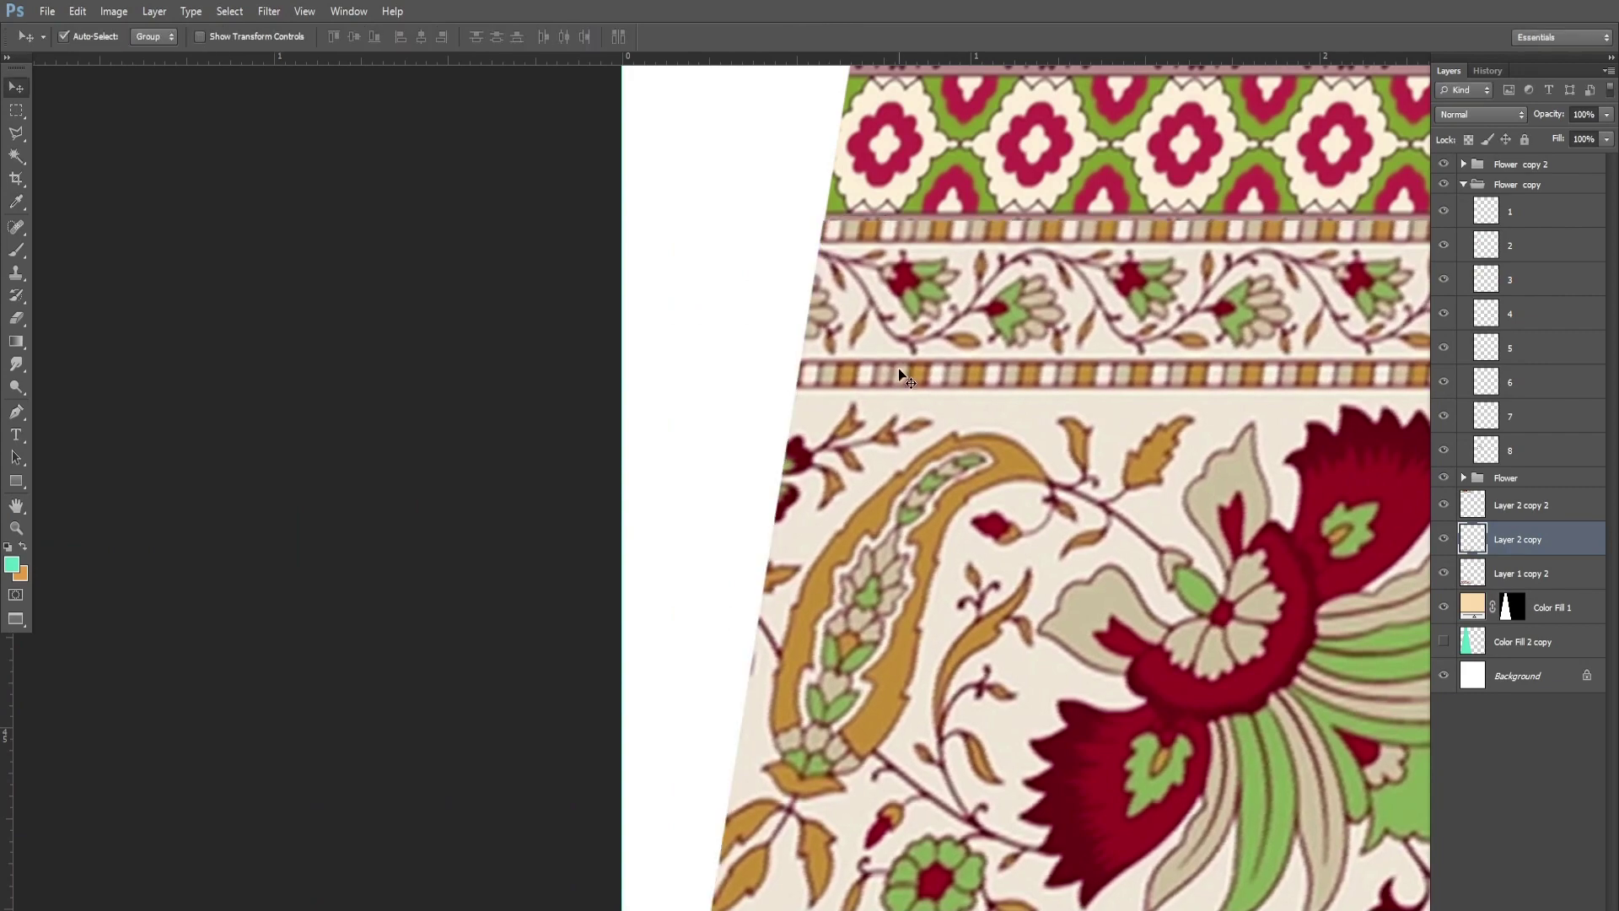
right_click(957, 575)
click(995, 586)
key(ctrl+plus)
key(ctrl+plus)
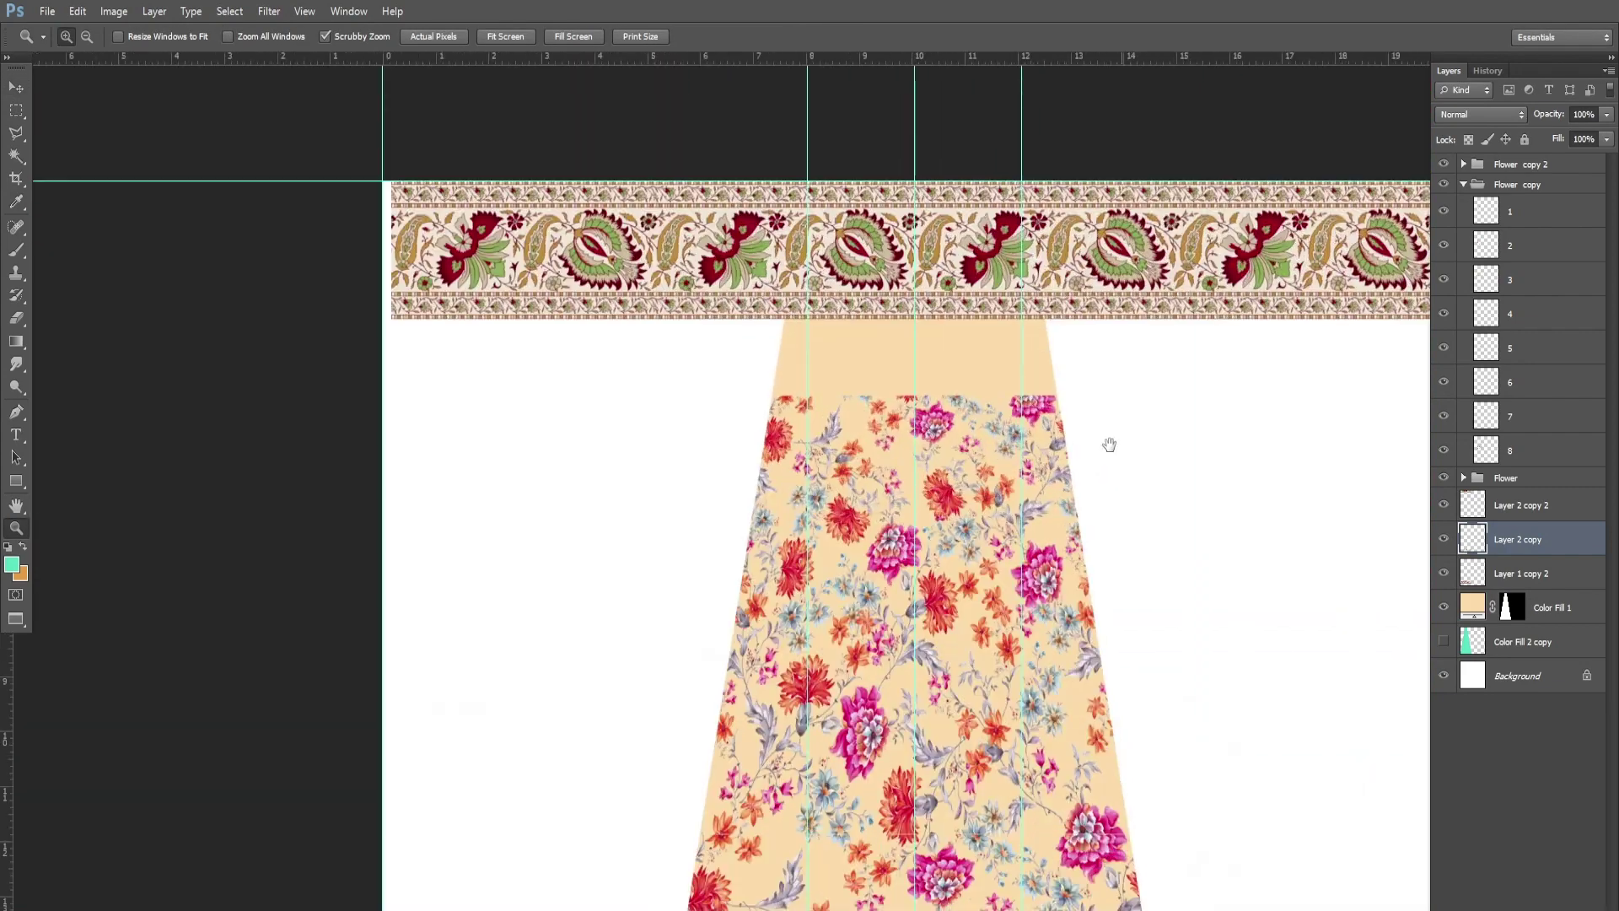
key(ctrl+plus)
key(v)
click(667, 414)
mouse_move(666, 413)
mouse_down()
mouse_move(883, 503)
mouse_move(768, 499)
mouse_up()
key(z)
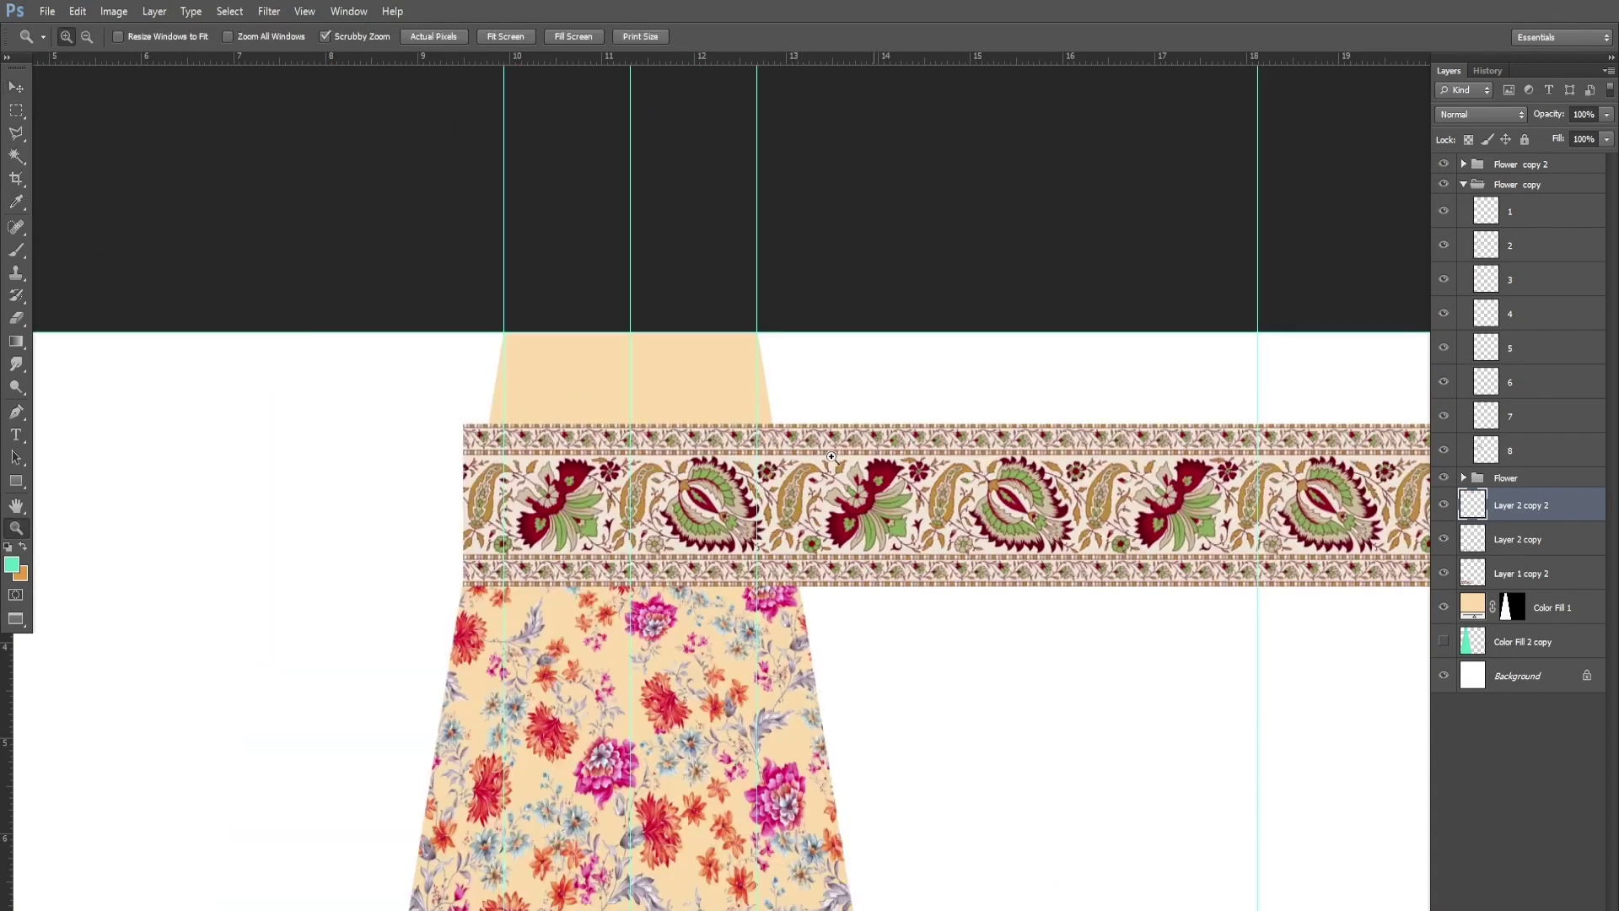
drag(536, 481, 808, 467)
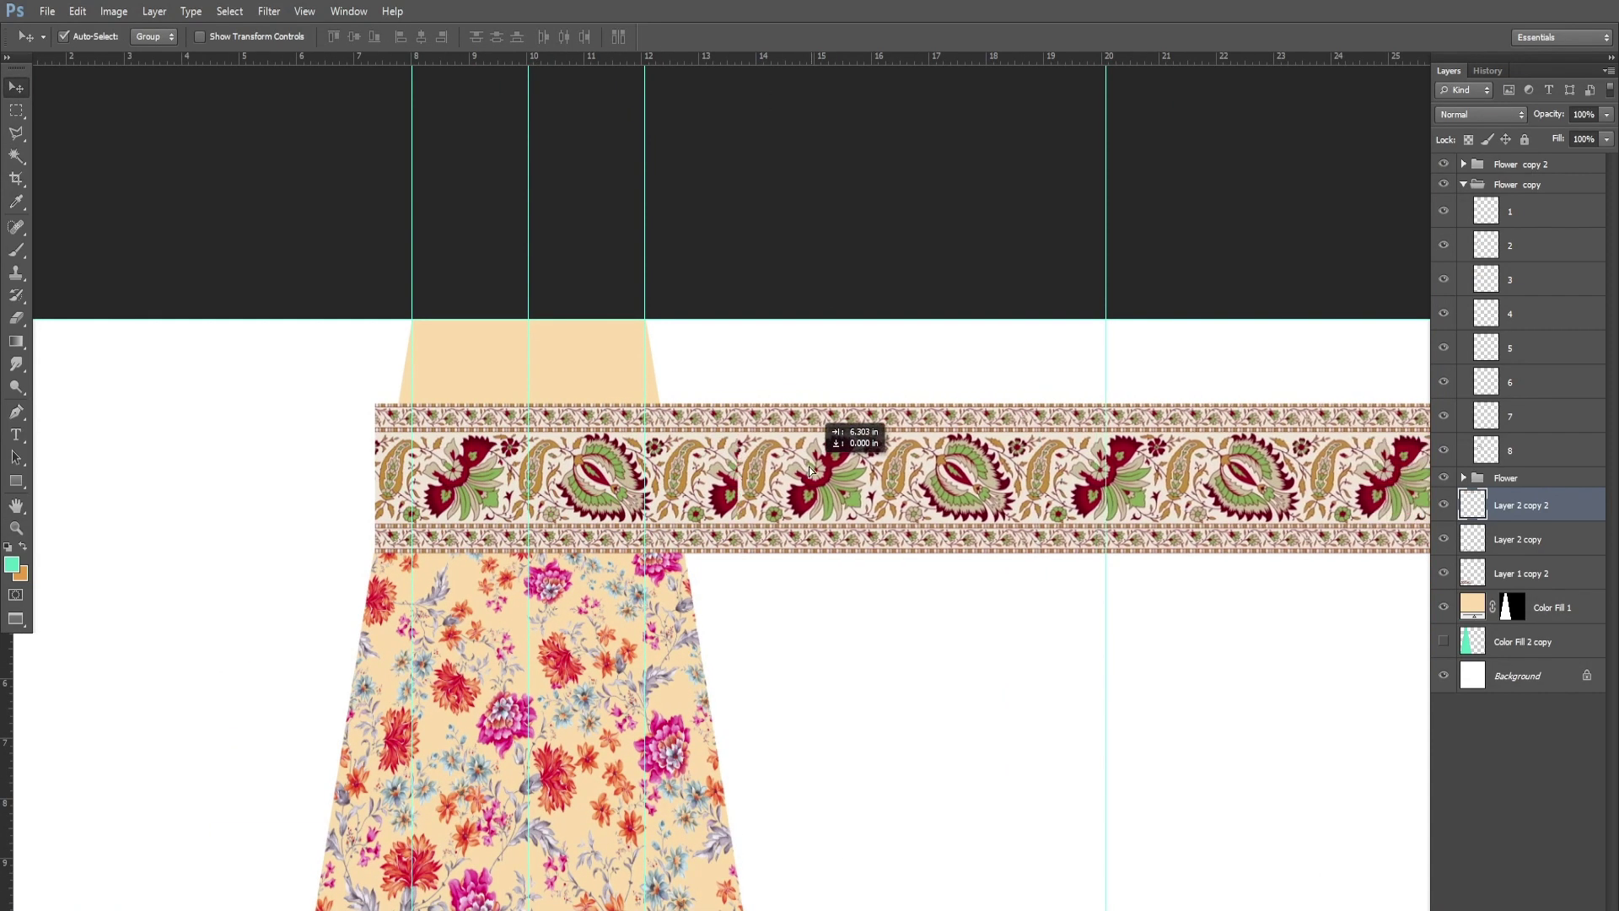
key(z)
drag(675, 445, 843, 447)
key(v)
drag(1086, 569, 857, 553)
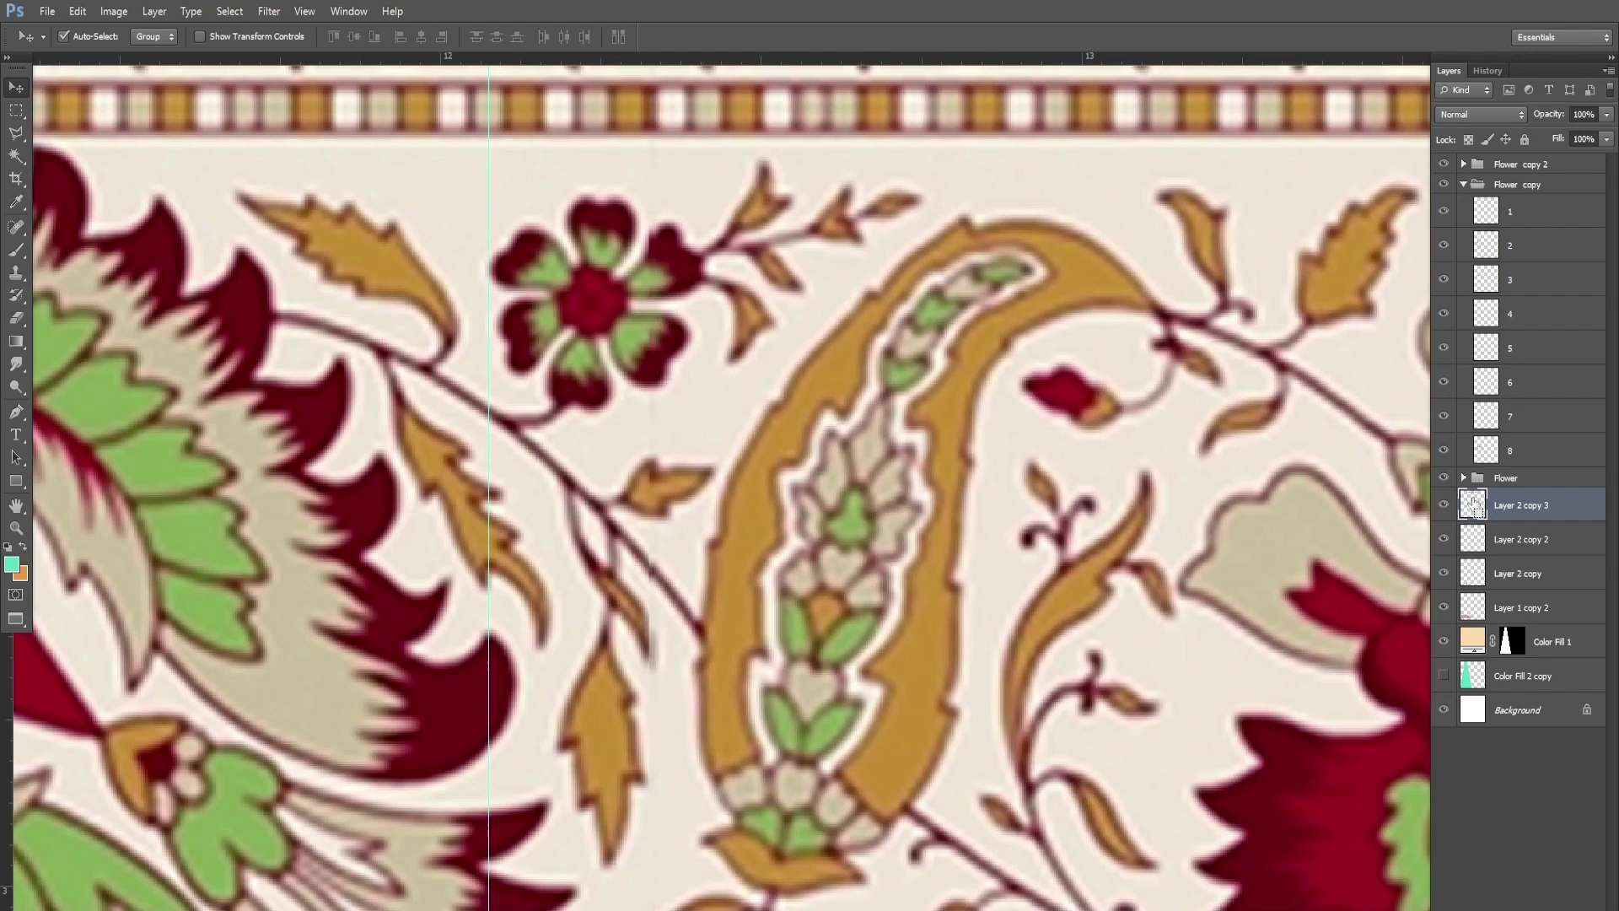
click(536, 505)
key(ctrl+alt+z)
key(ctrl+minus)
key(z)
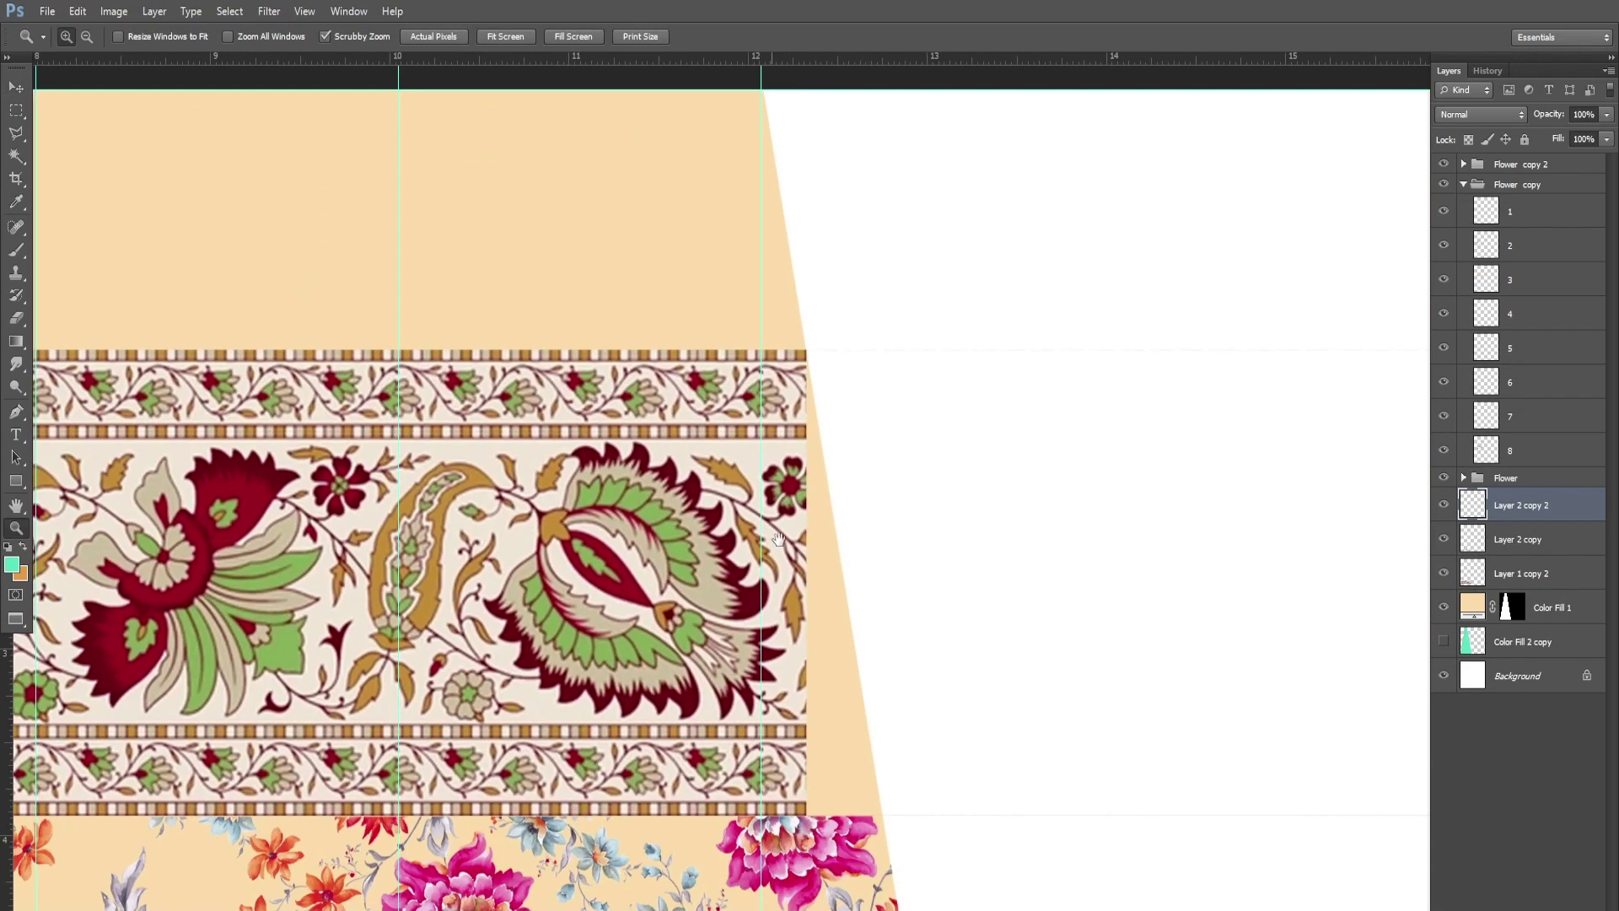
alt+click(826, 464)
alt+click(826, 464)
Marquee-select around the waist border and zoom in closely on the border strip.
key(m)
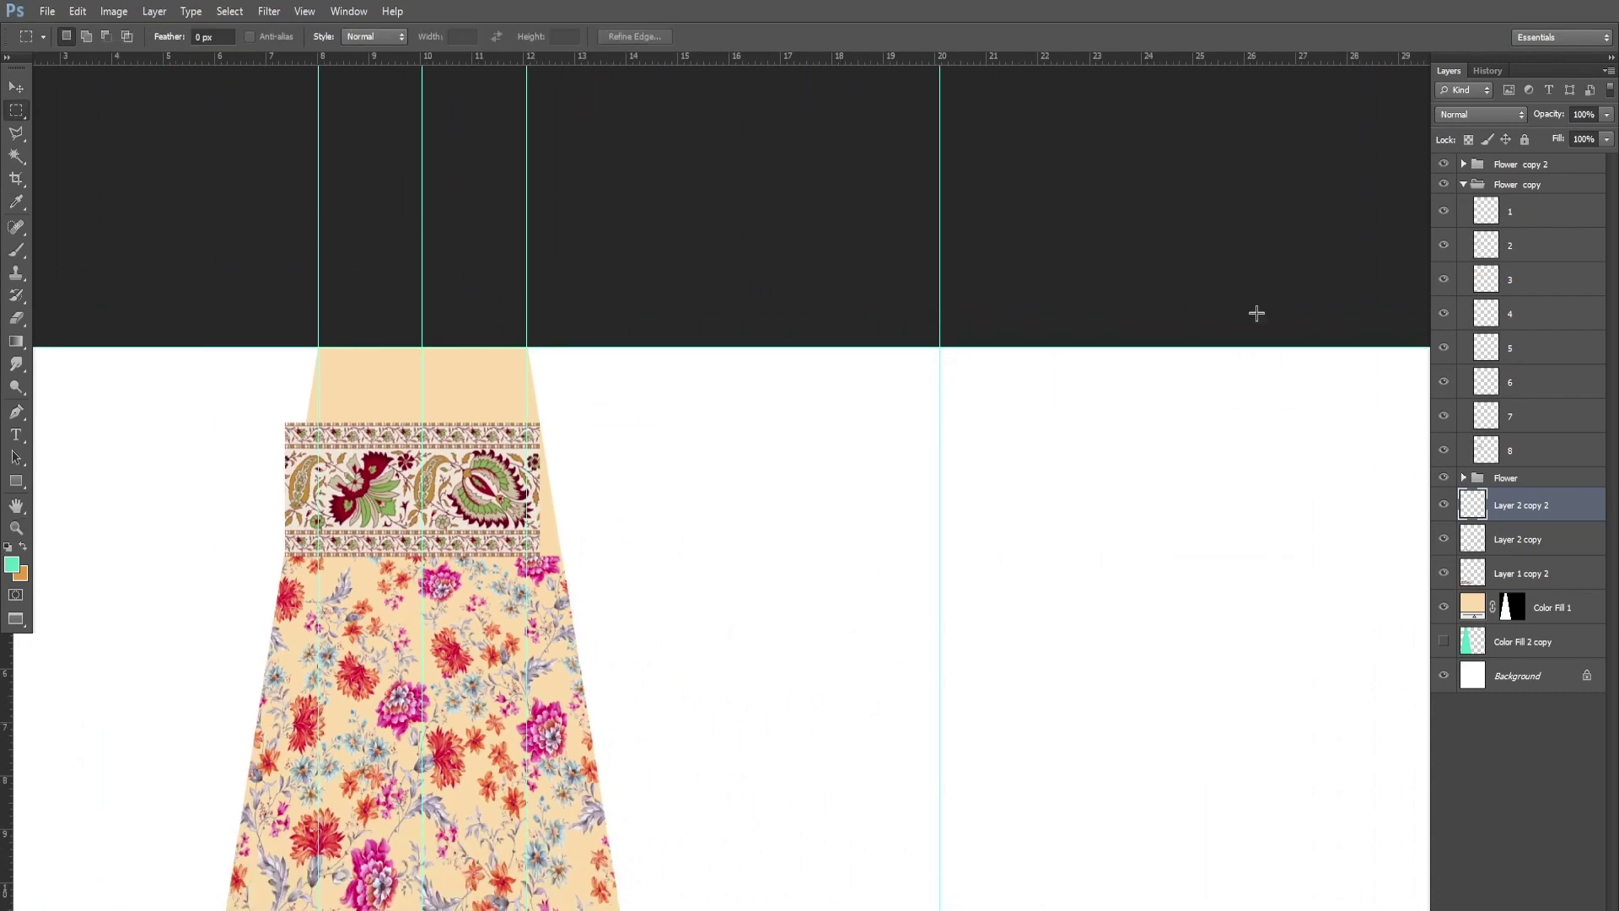
drag(537, 768, 542, 742)
scroll(948, 622, up, 10)
key(ctrl+t)
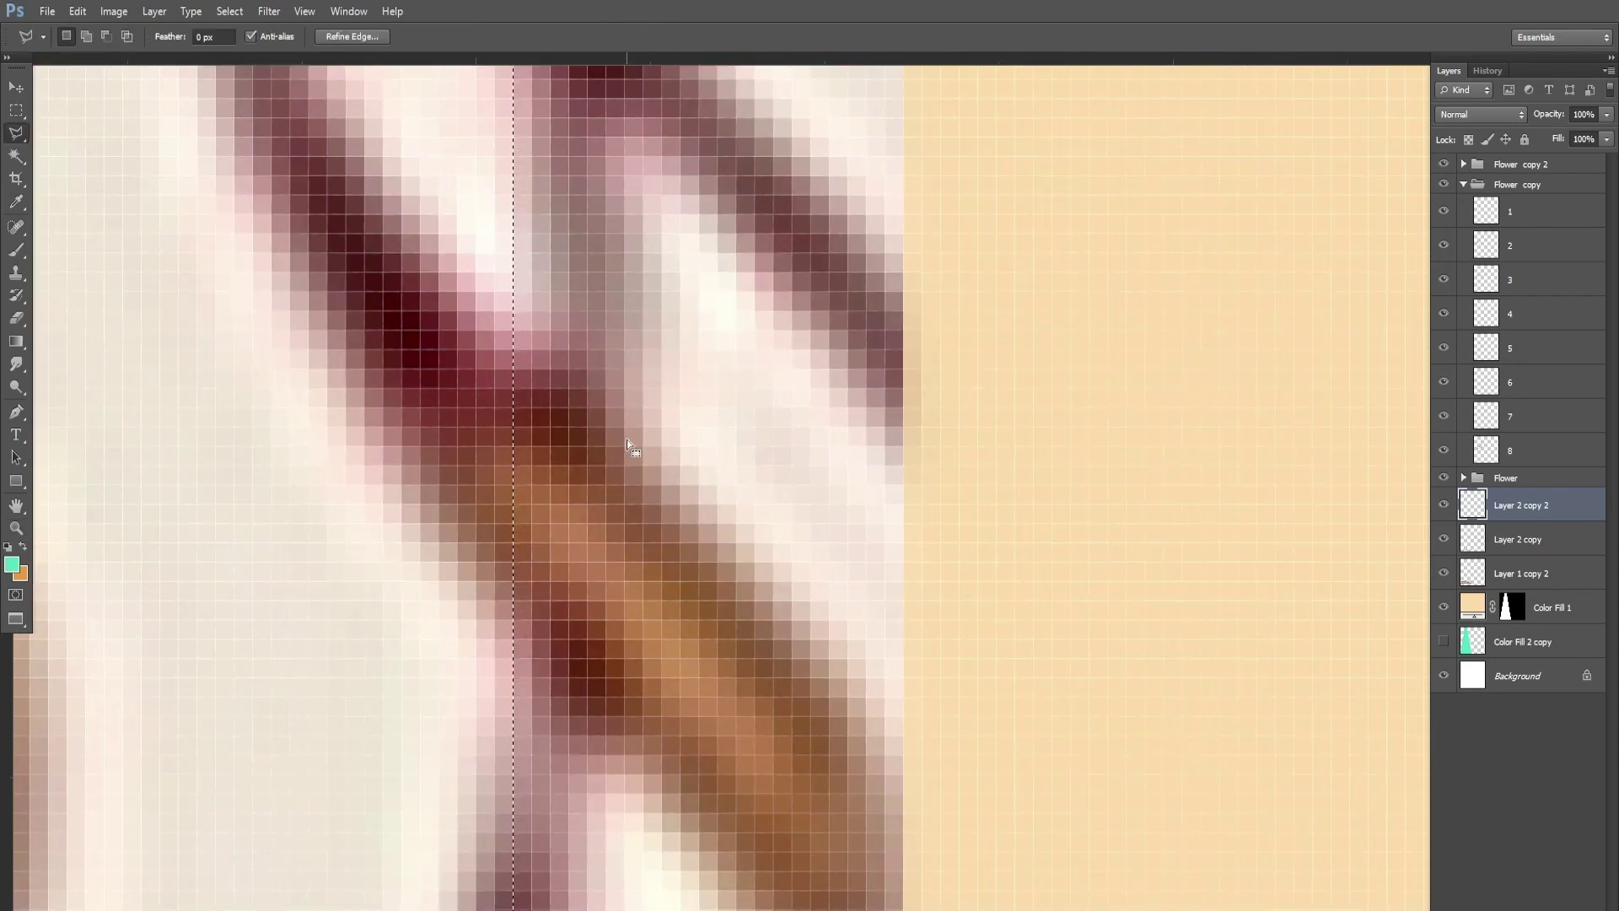
key(Return)
key(ctrl+0)
key(z)
click(754, 329)
drag(754, 329, 961, 556)
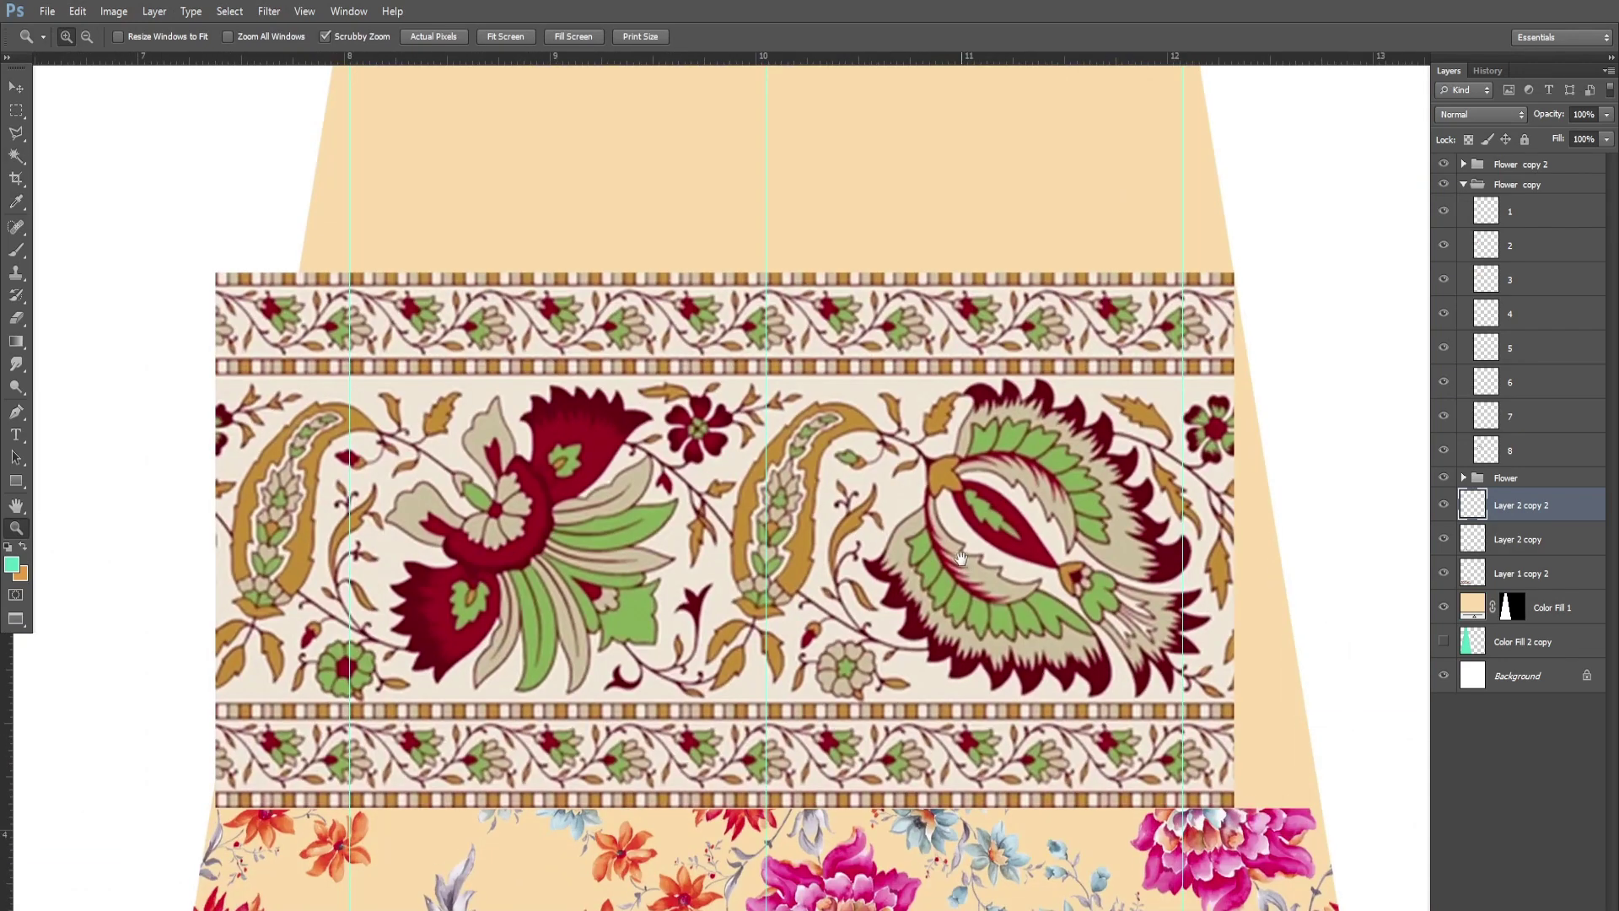
Pull the waist border's corners into a trapezoid matching the skirt's slanted sides.
key(ctrl+t)
drag(1249, 814, 1322, 817)
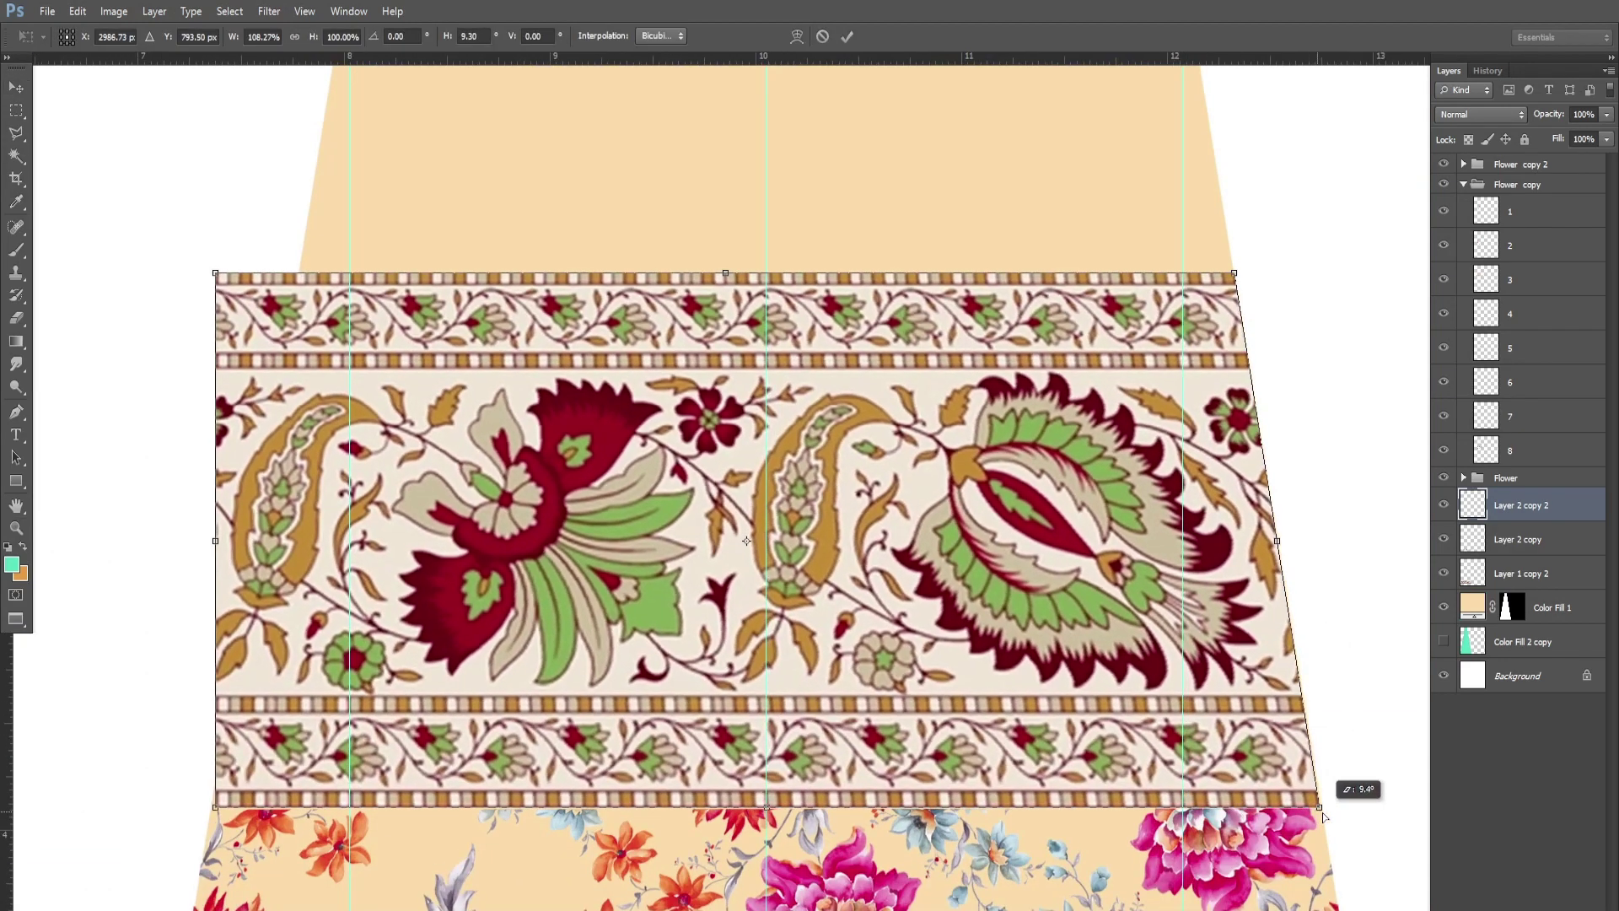
drag(218, 812, 214, 808)
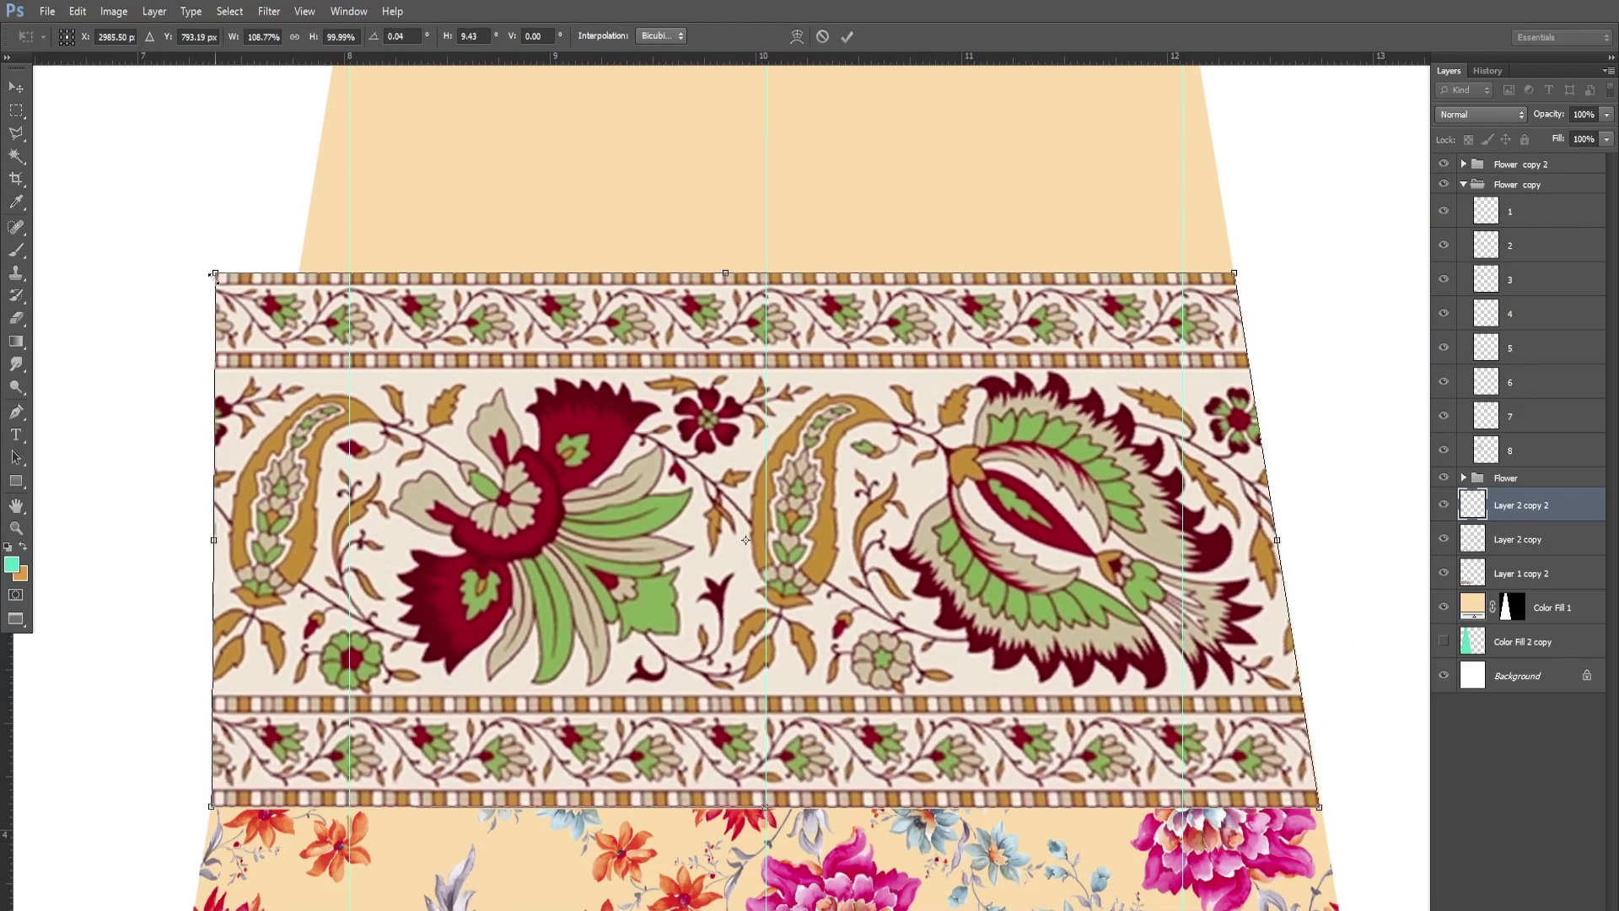
drag(213, 274, 297, 278)
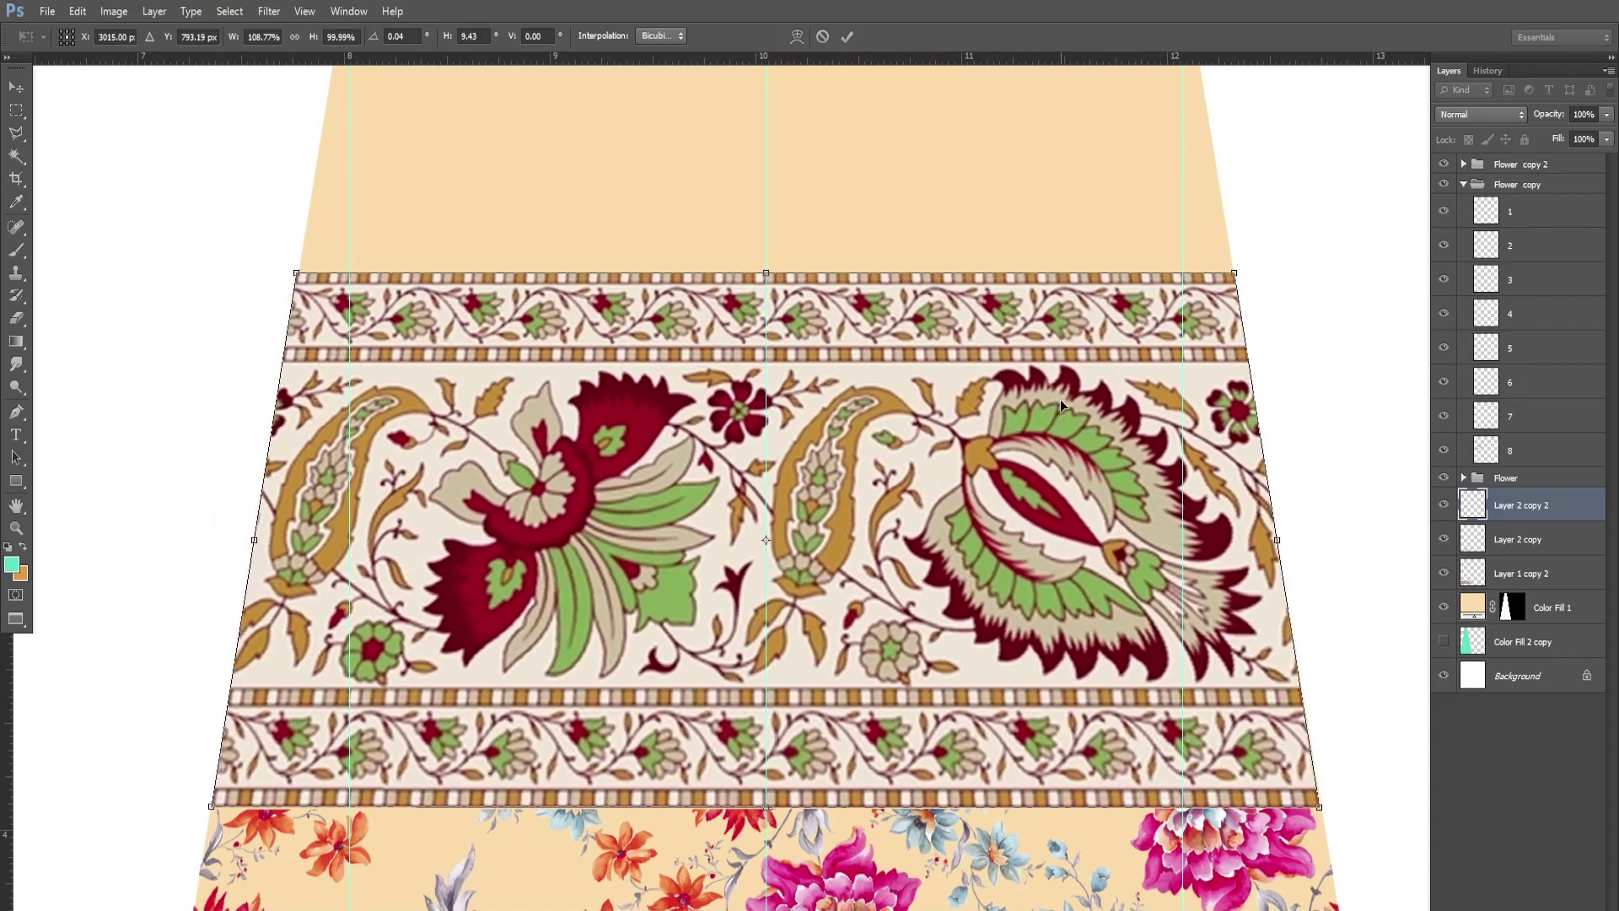
key(Return)
key(z)
mouse_move(1060, 398)
mouse_down()
mouse_move(995, 434)
mouse_move(1053, 628)
mouse_move(960, 570)
mouse_up()
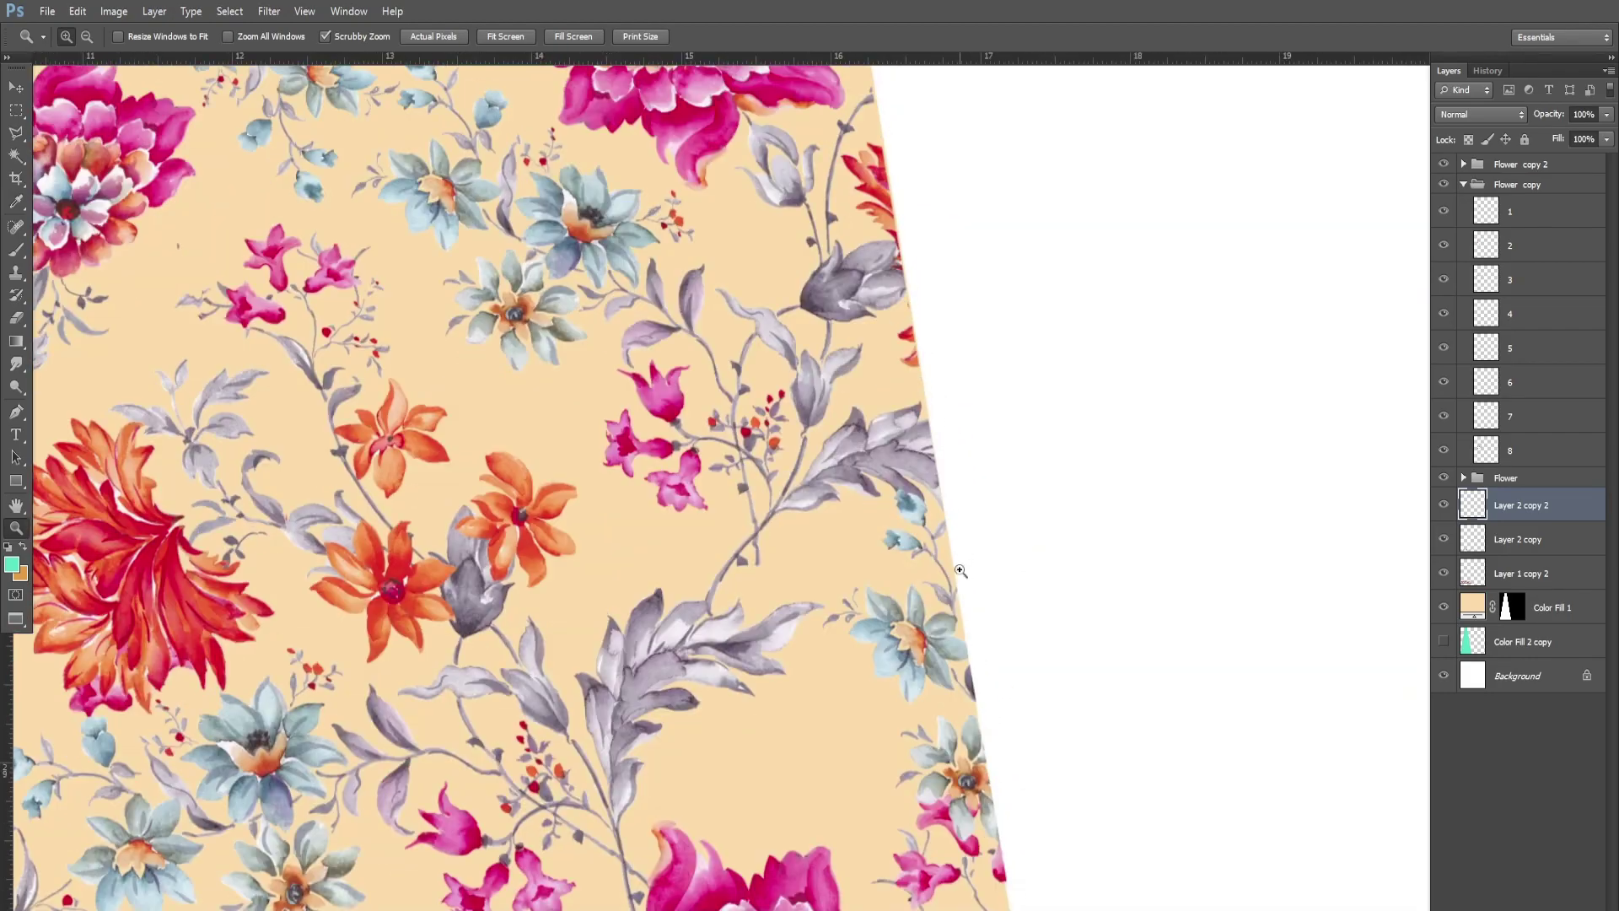
Scroll and pan over the skirt to inspect the top border and floral fit.
scroll(961, 571, up, 5)
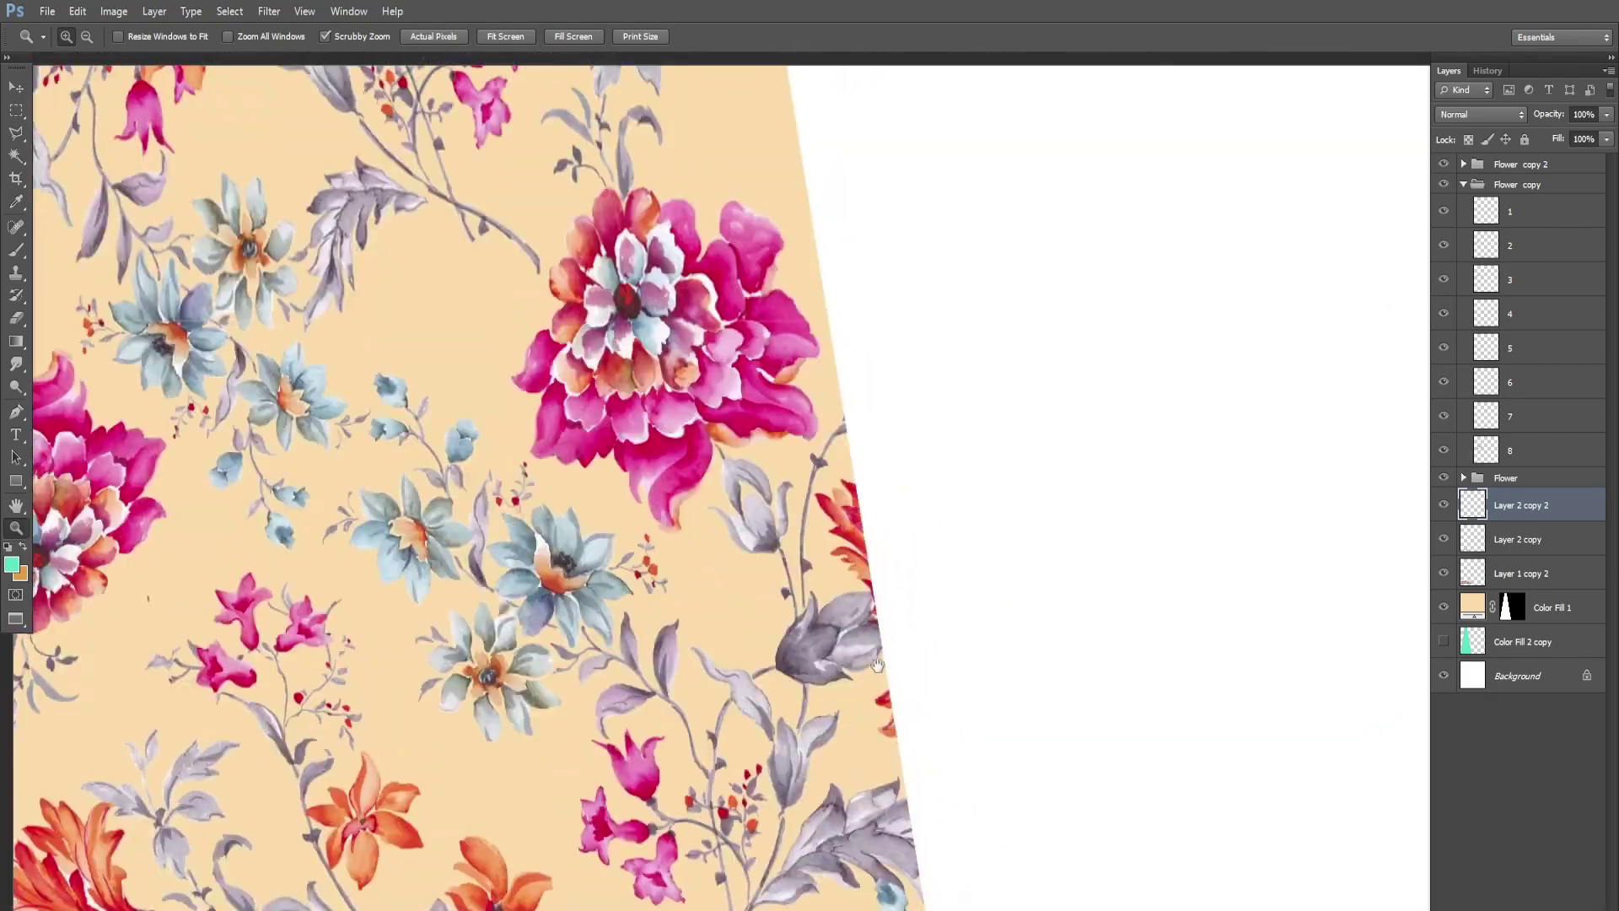
scroll(877, 665, up, 5)
scroll(877, 664, up, 5)
scroll(877, 665, up, 5)
mouse_move(877, 665)
mouse_down()
mouse_move(753, 770)
mouse_move(1111, 593)
mouse_move(739, 409)
mouse_move(867, 653)
mouse_move(907, 618)
mouse_up()
scroll(753, 770, down, 3)
scroll(867, 654, down, 5)
scroll(867, 654, up, 3)
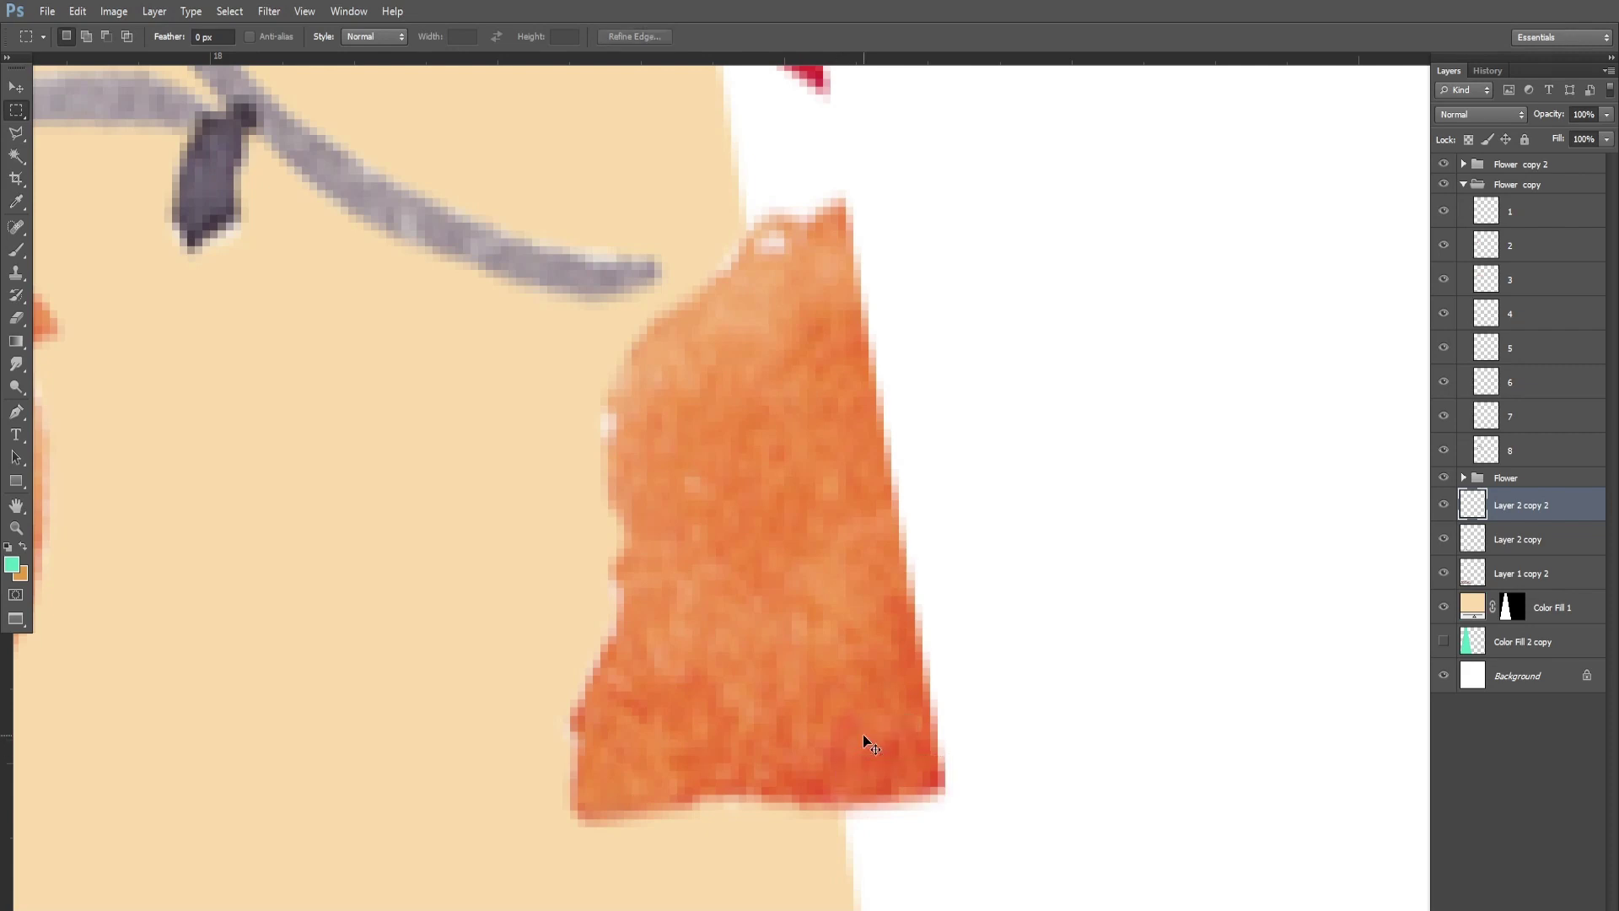
scroll(868, 745, down, 3)
scroll(885, 633, down, 3)
Skew the floral allover about -0.3° so its right side meets the slanted edge.
key(v)
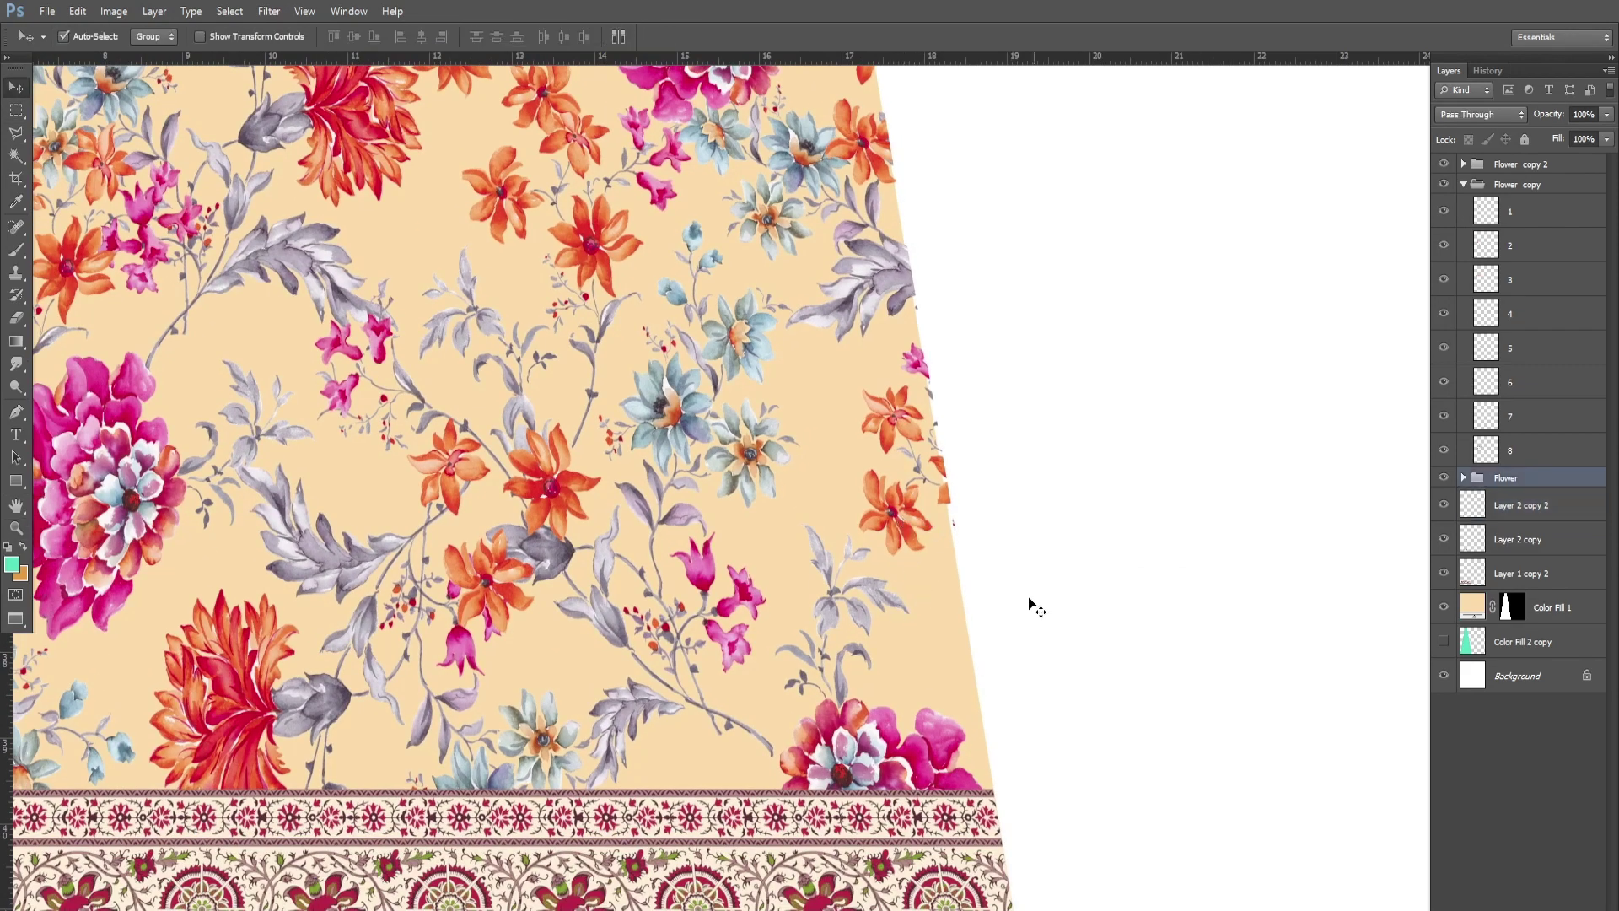
key(ctrl+t)
drag(980, 711, 1044, 696)
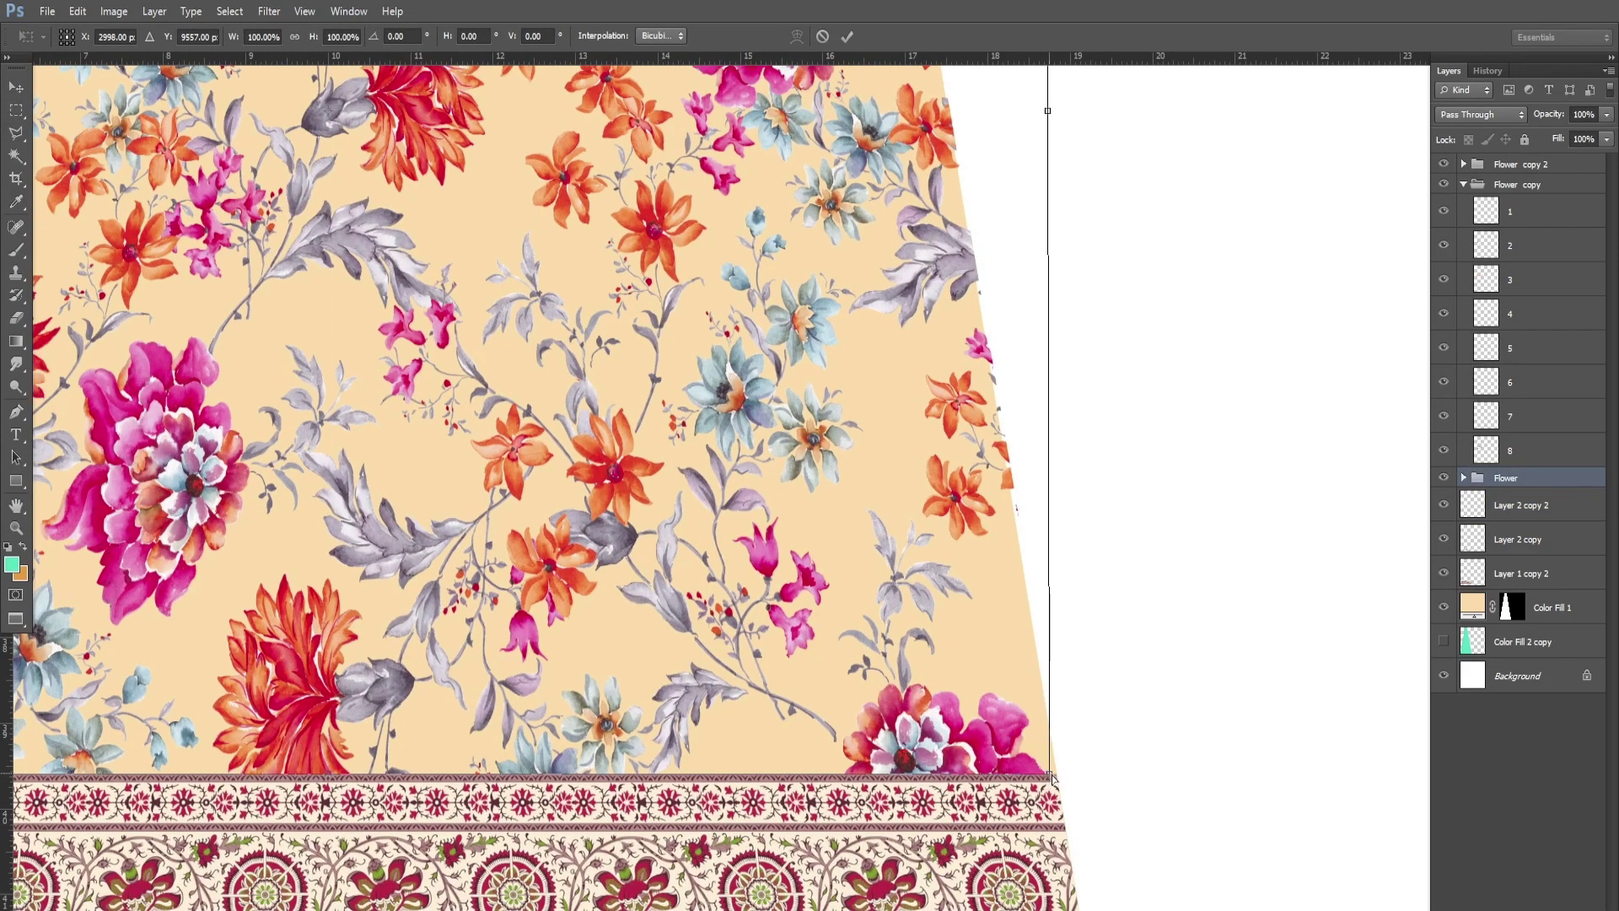
drag(1051, 777, 1044, 780)
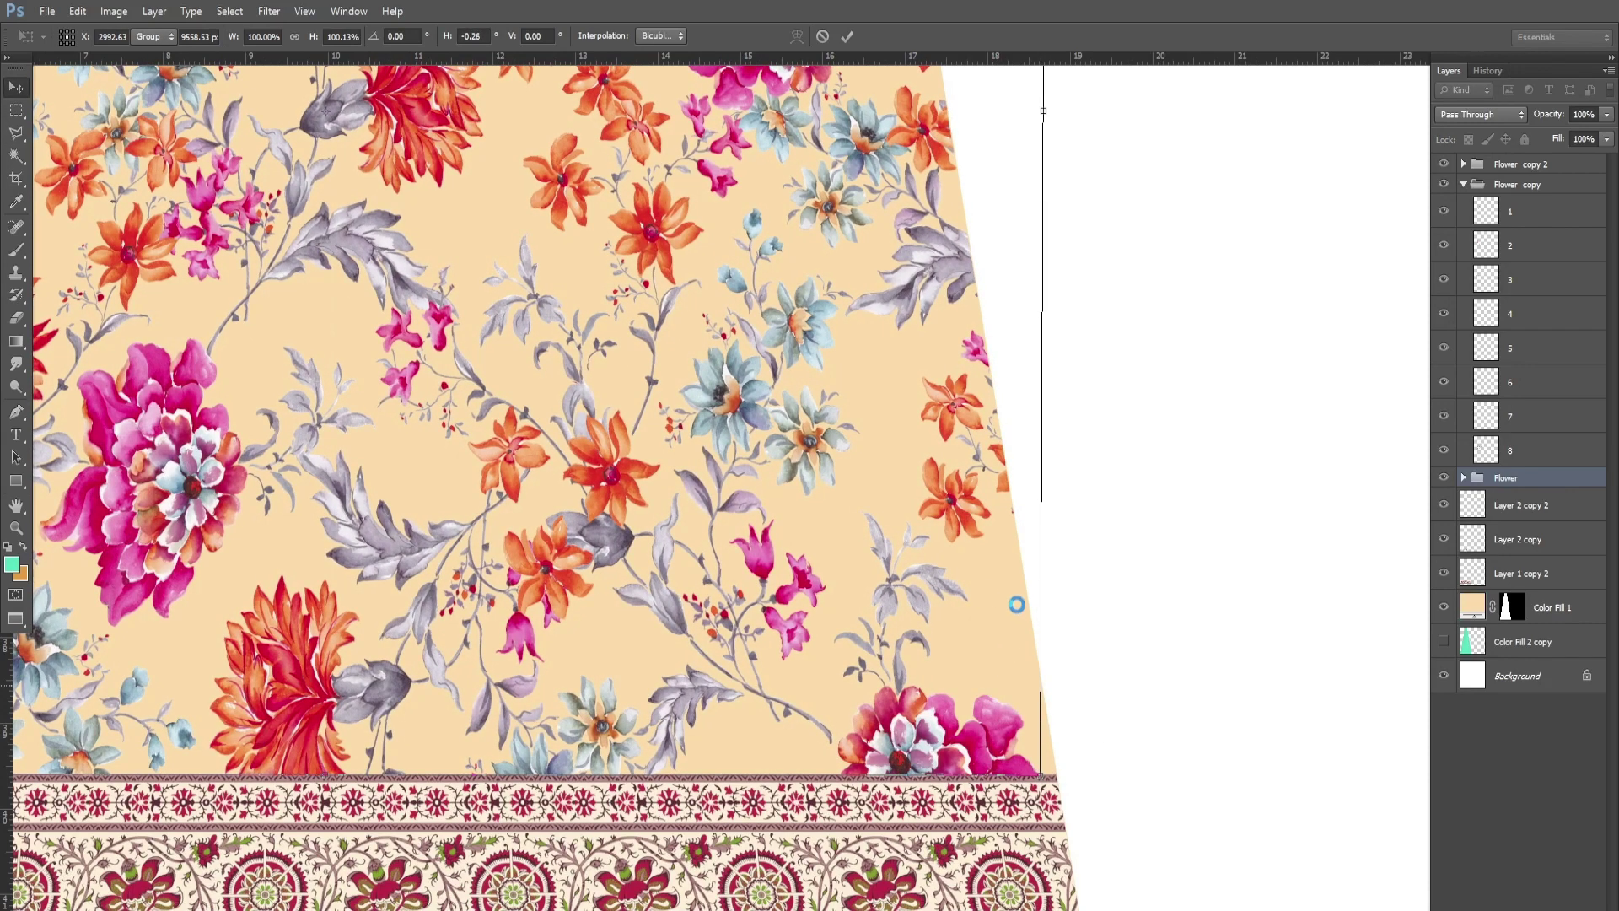
key(z)
key(ctrl+0)
Expand the three flower groups and delete the duplicate layers 1 through 4.
click(886, 435)
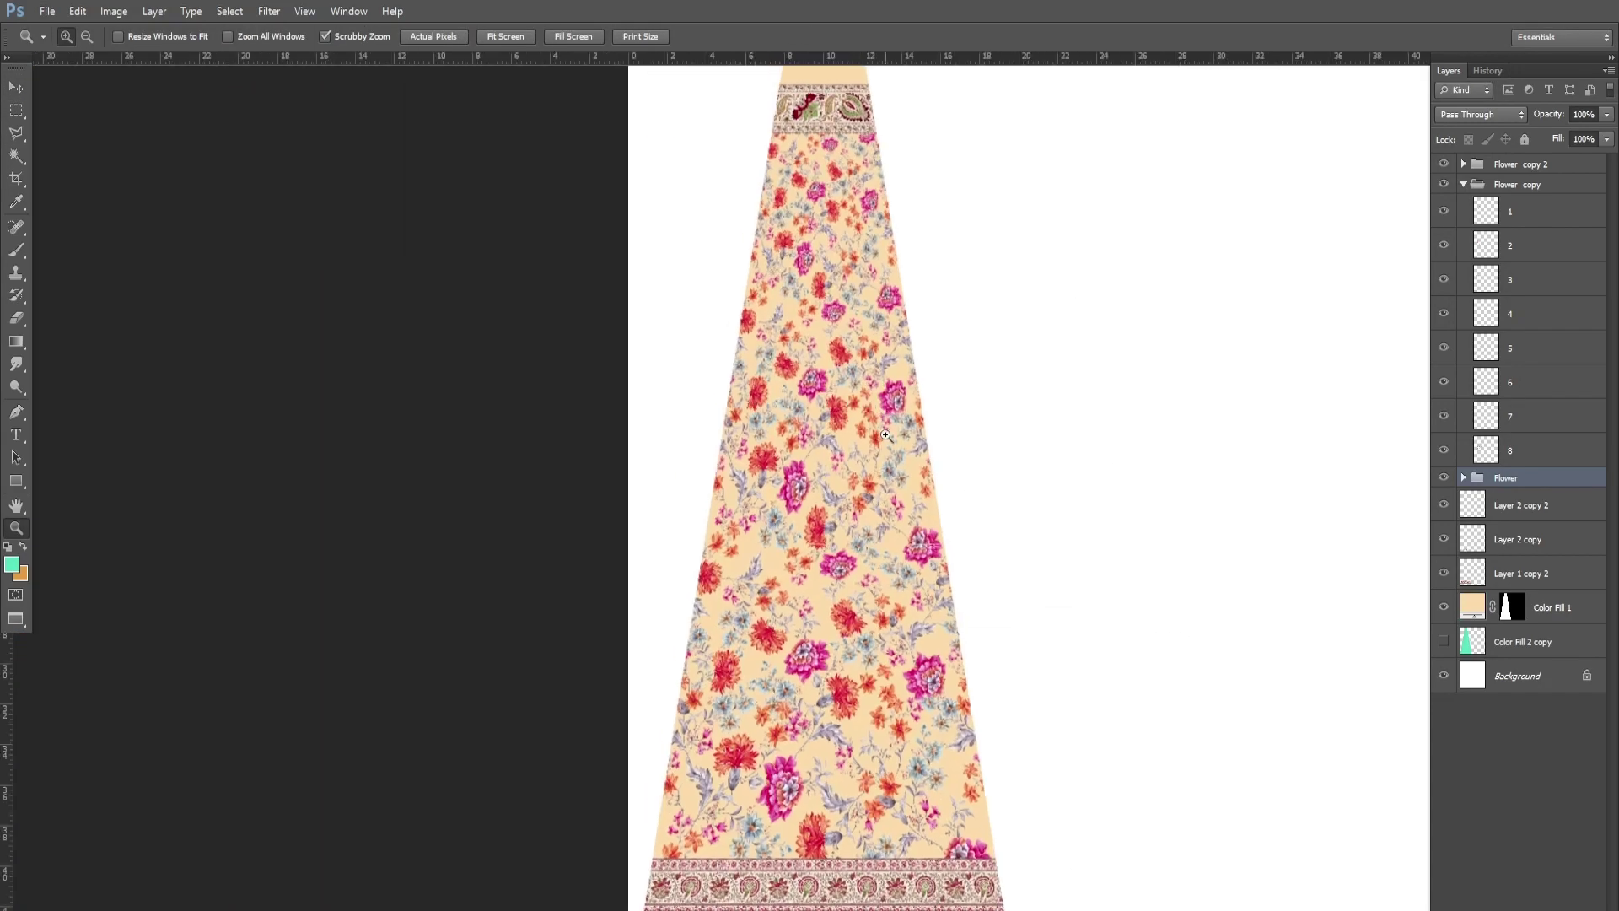
click(1464, 184)
ctrl+click(1464, 205)
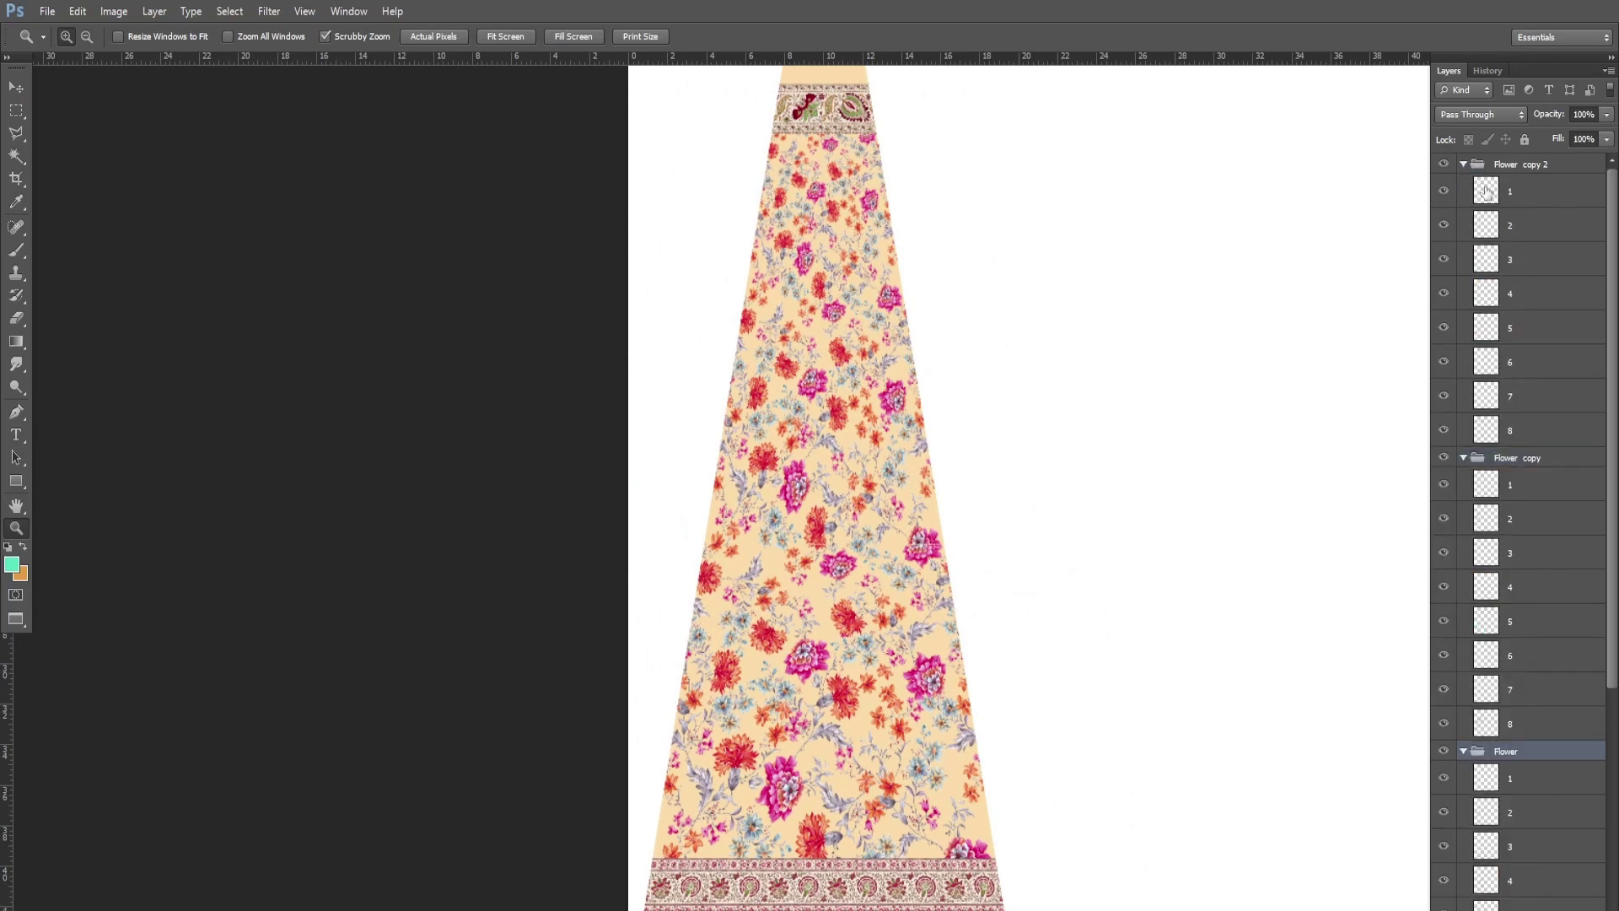
key(Delete)
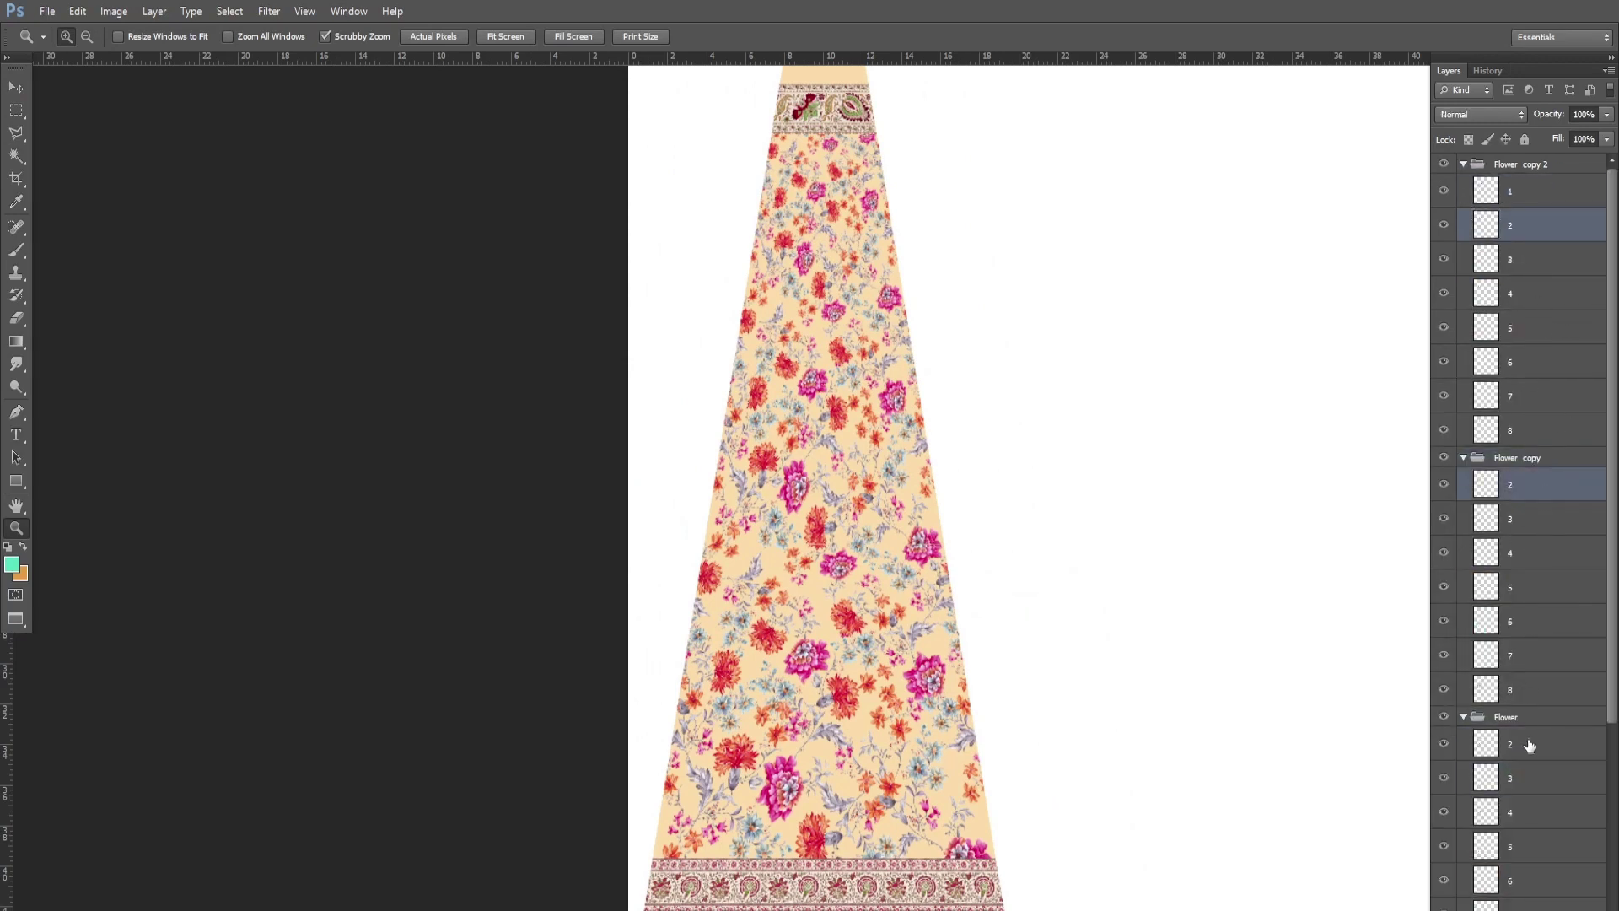
ctrl+click(1529, 745)
key(Delete)
key(Delete)
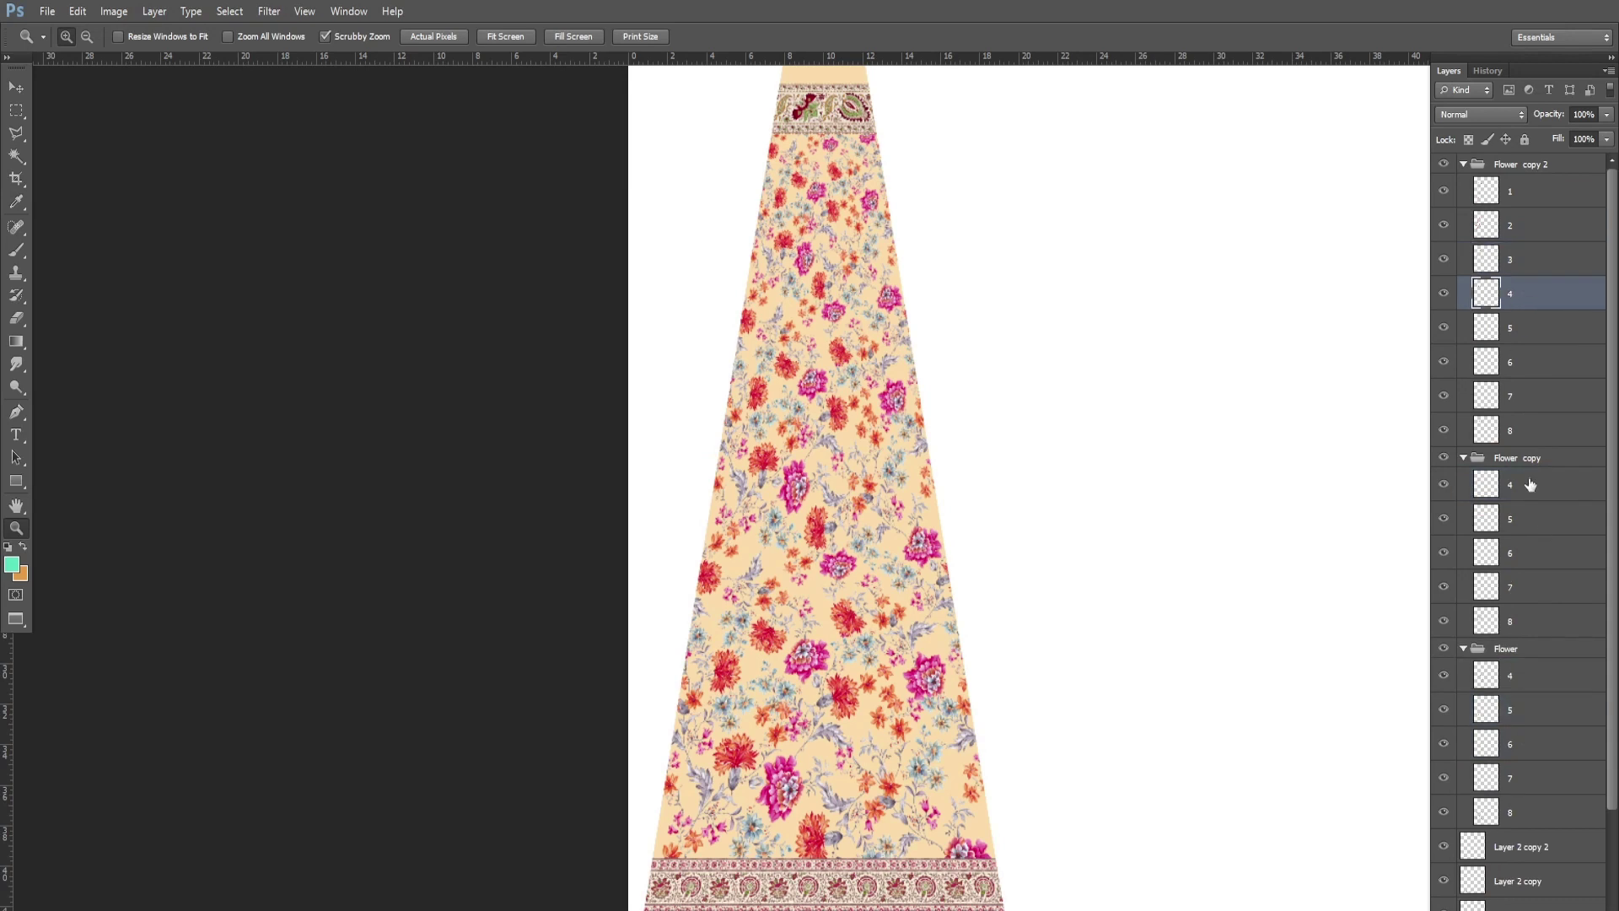
ctrl+click(1530, 682)
key(Delete)
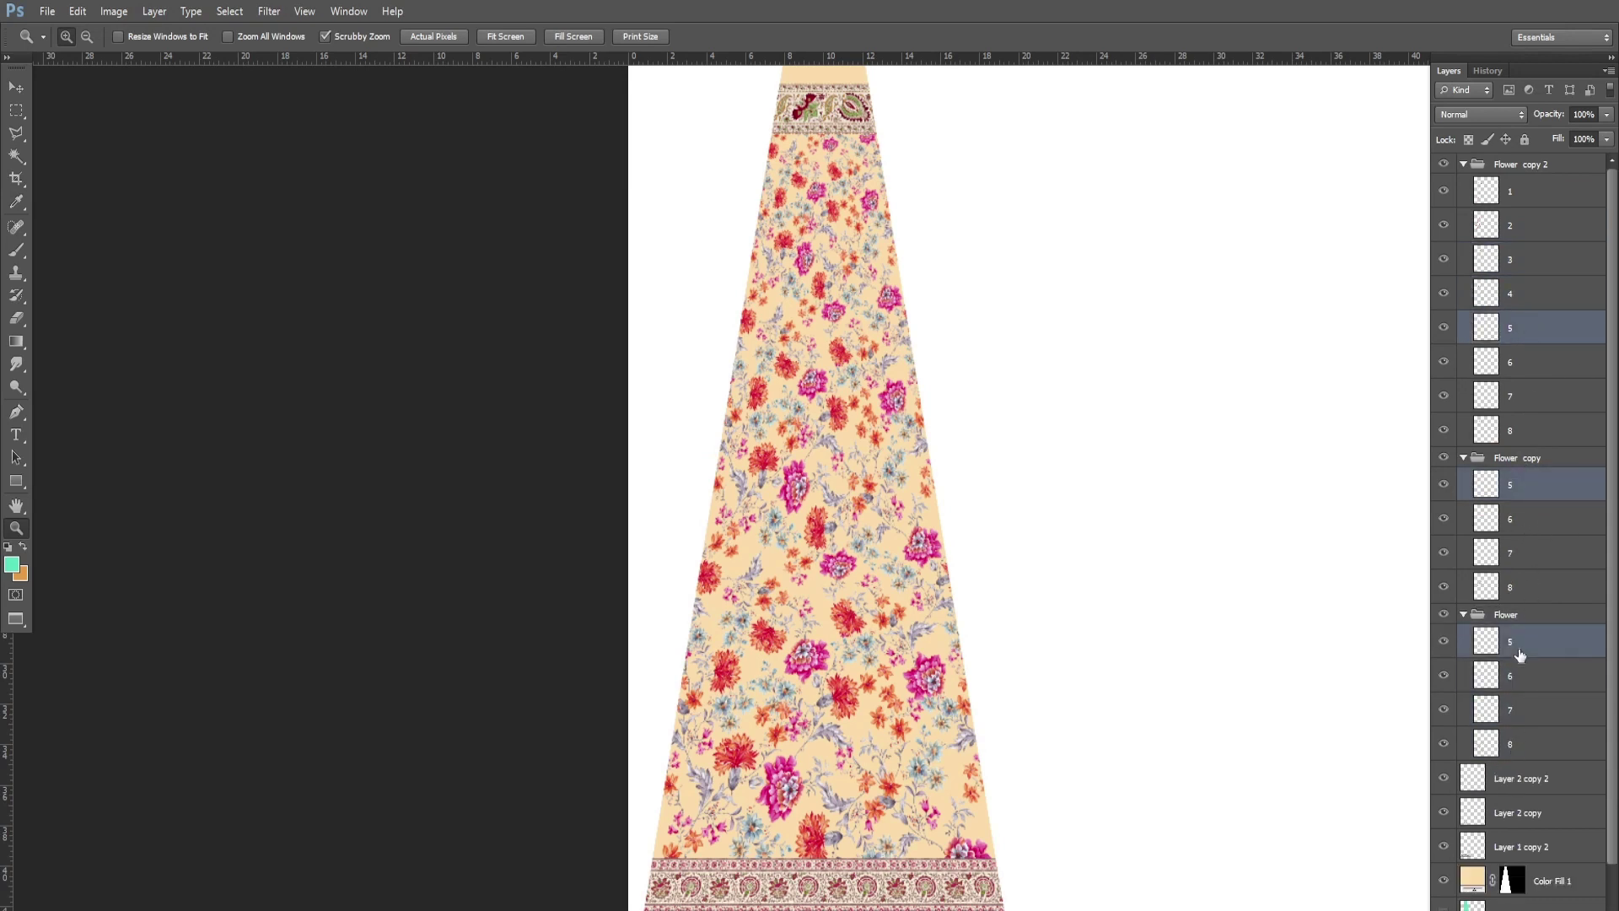
Delete the remaining duplicate layers and the empty Flower and Flower copy groups.
key(Delete)
ctrl+click(1529, 487)
ctrl+click(1523, 606)
key(Delete)
ctrl+click(1527, 488)
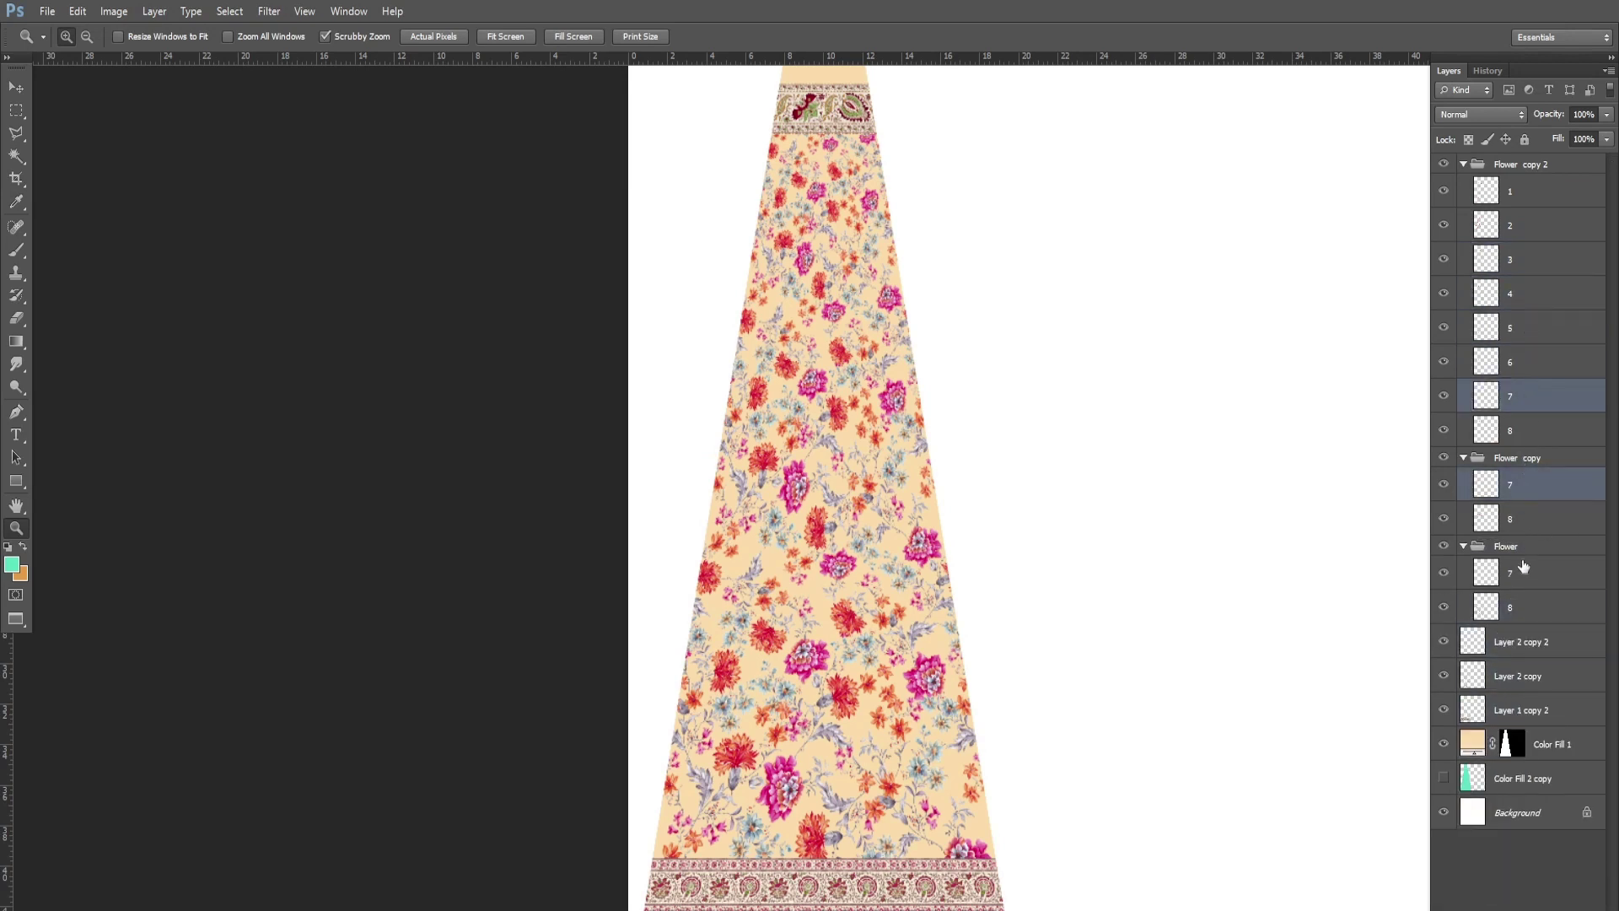
ctrl+click(1523, 567)
key(Delete)
ctrl+click(1530, 453)
ctrl+click(1532, 508)
key(Delete)
click(1464, 164)
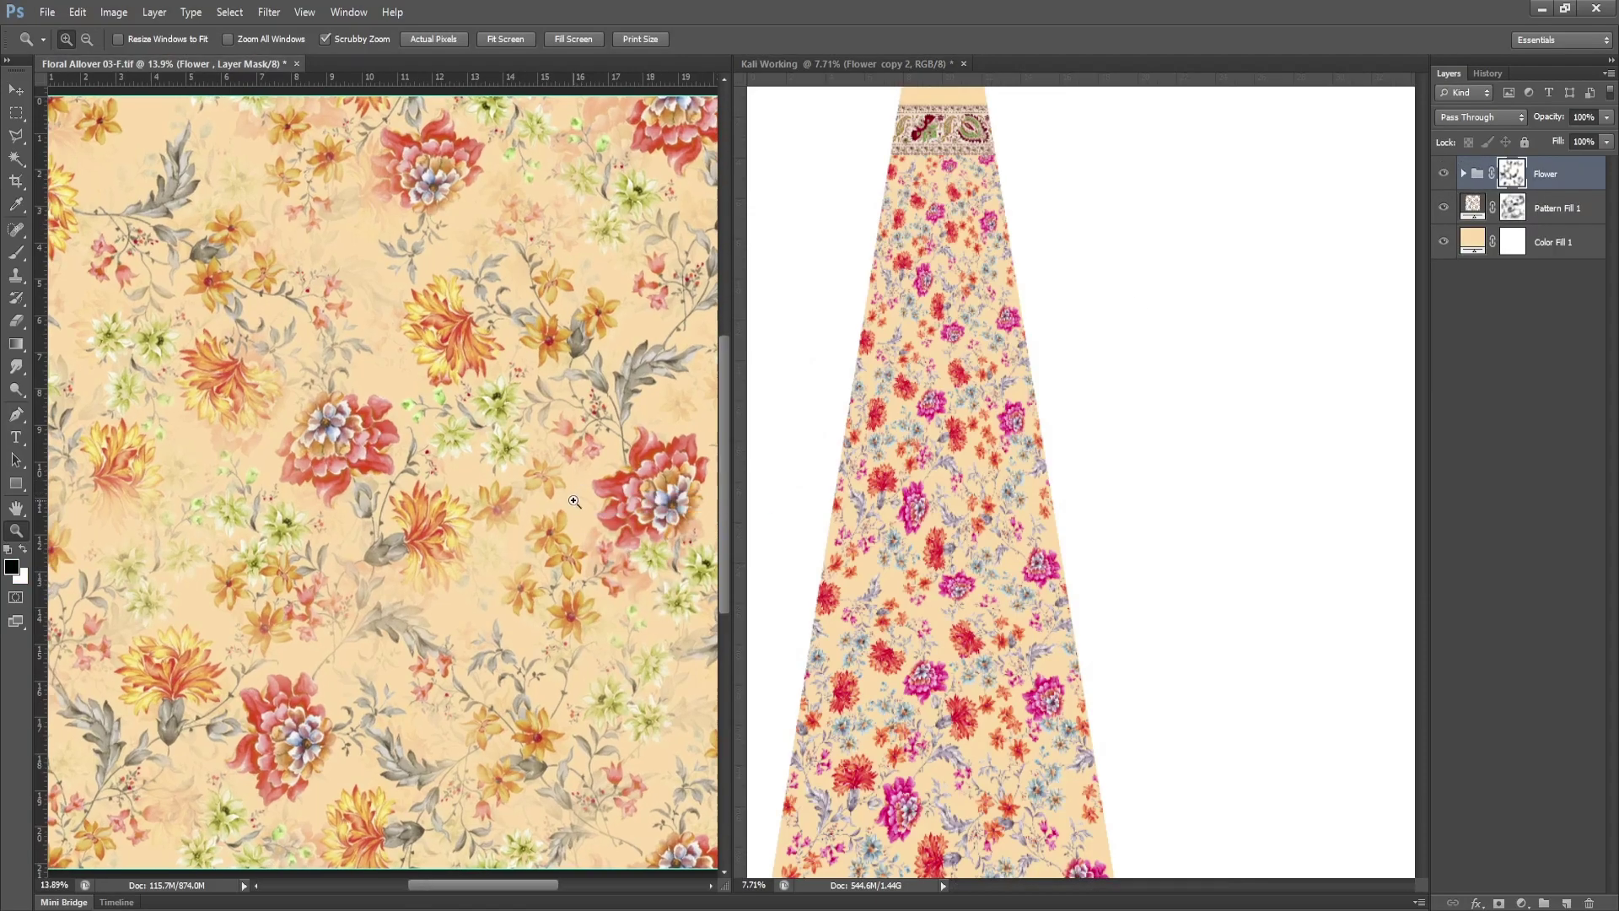
Bring Pattern Fill 1 into Kali Working below Layer 1 copy 2 and clip it to the dress shape.
key(v)
drag(573, 501, 1033, 417)
drag(1189, 448, 1305, 317)
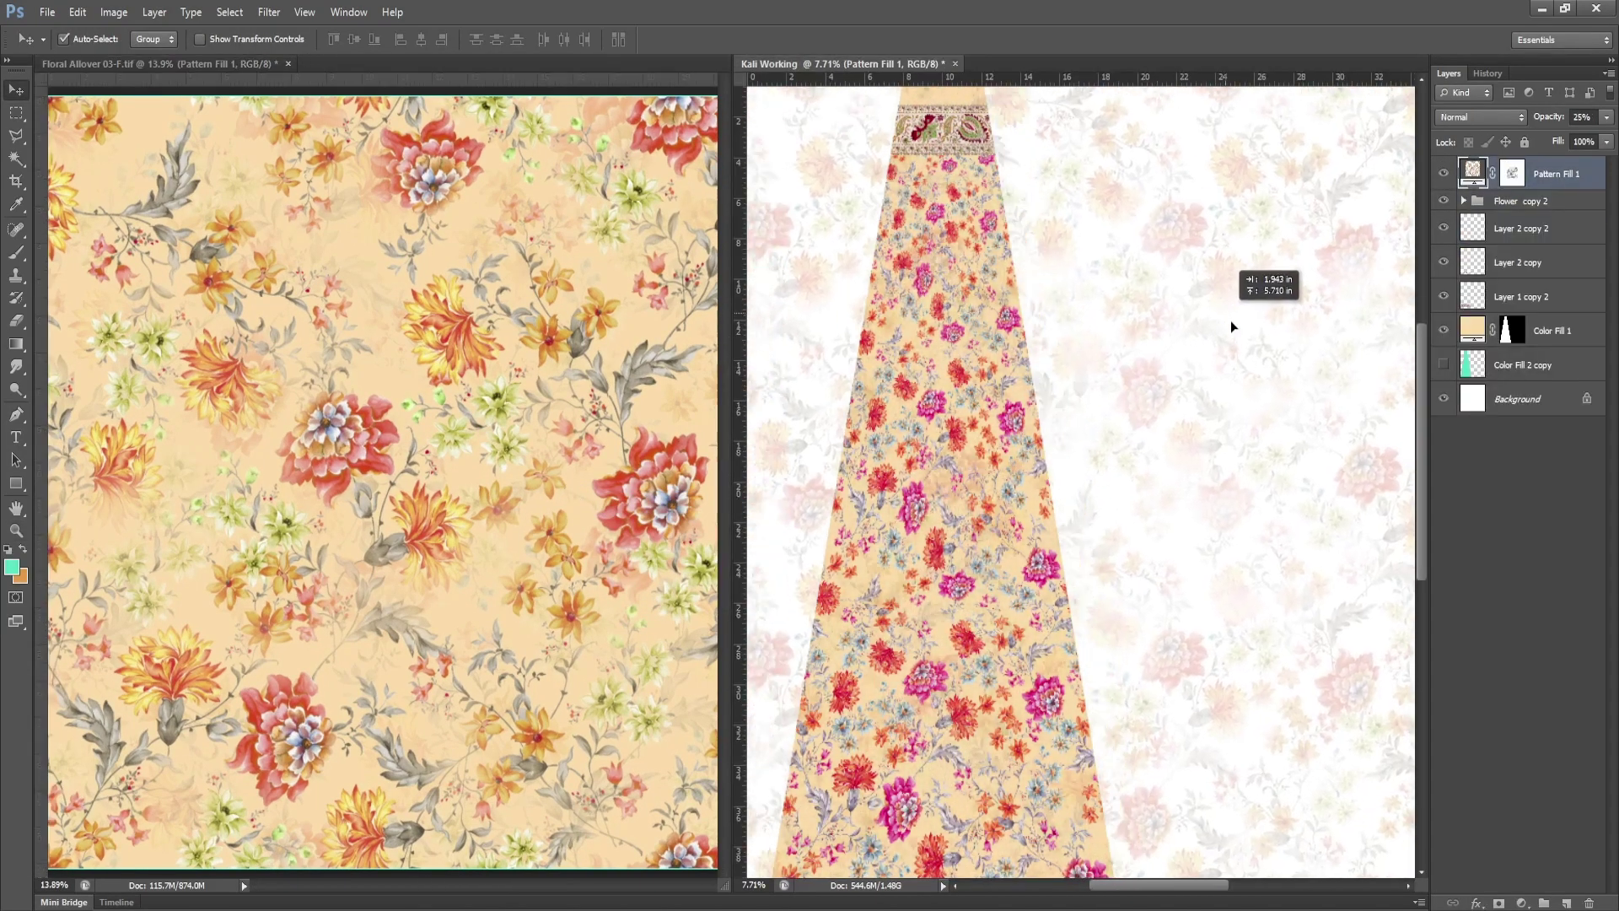
drag(1561, 174, 1559, 305)
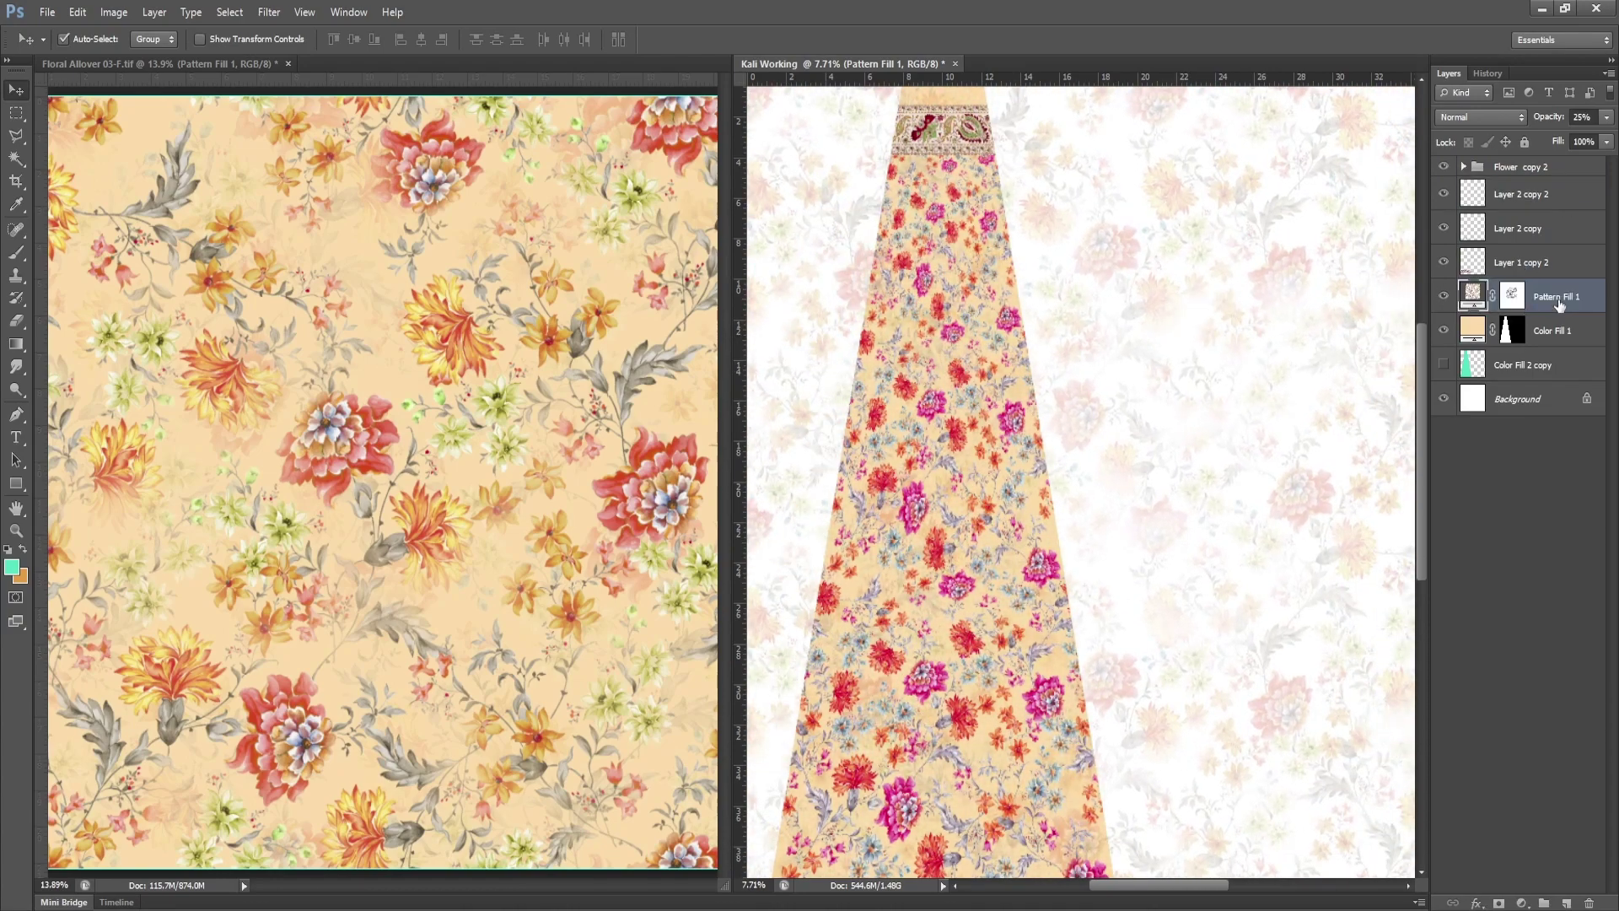
key(ctrl+alt+g)
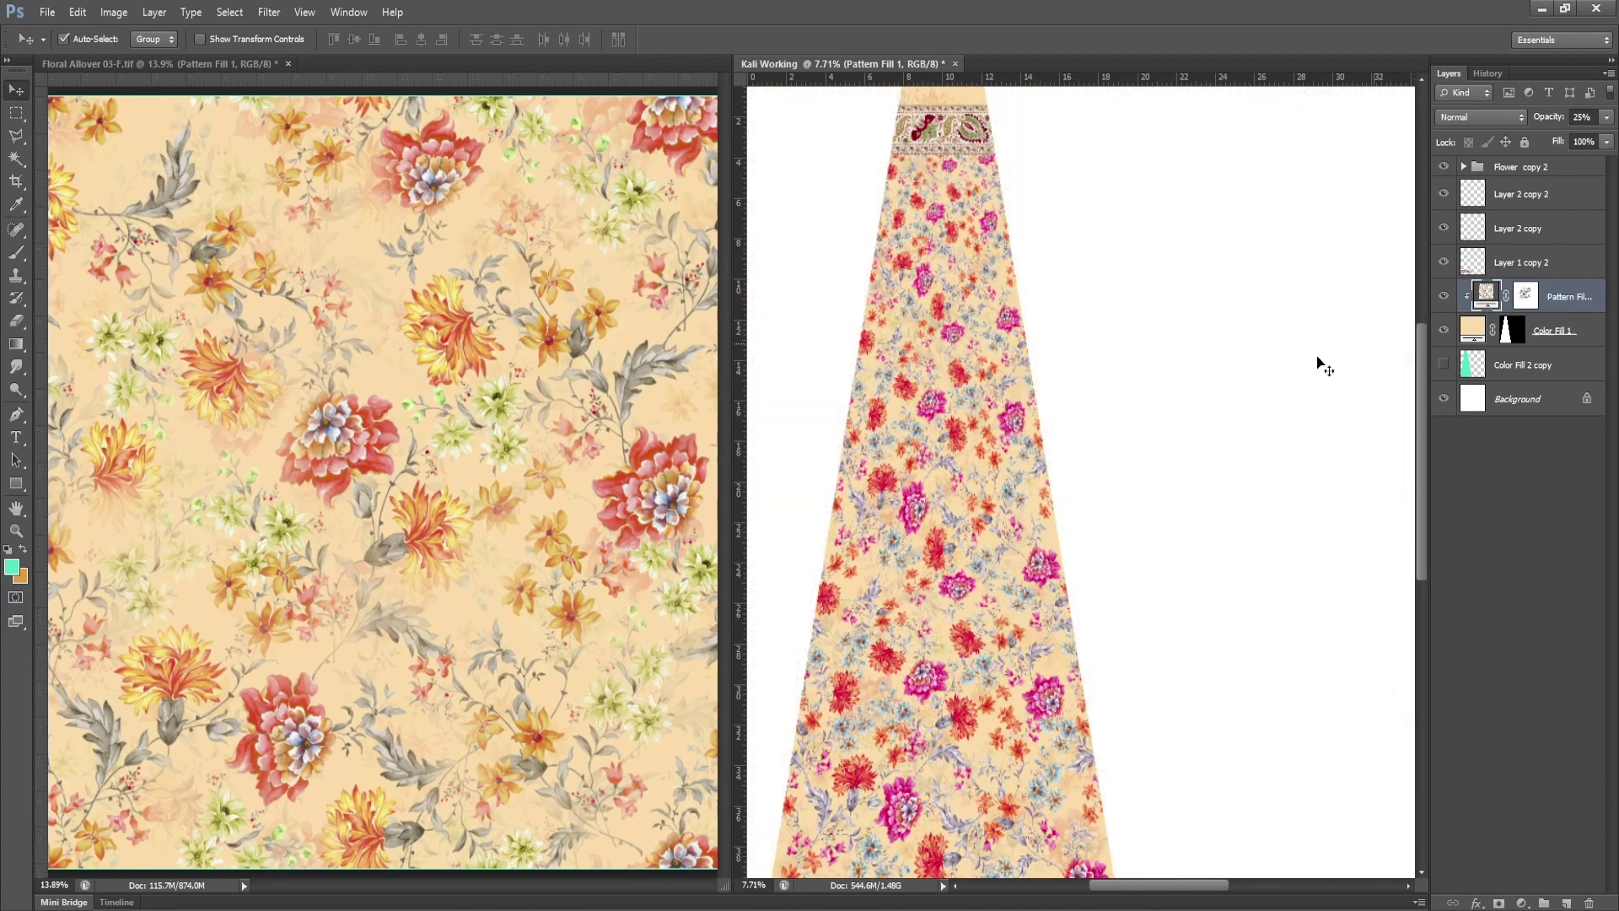
key(z)
mouse_move(1318, 361)
mouse_down()
mouse_move(1383, 362)
mouse_move(1223, 379)
mouse_move(1127, 423)
mouse_move(1096, 405)
mouse_move(1052, 479)
mouse_up()
Group the three border layers as 'Border' and the pattern and colour fills as 'Background'.
key(v)
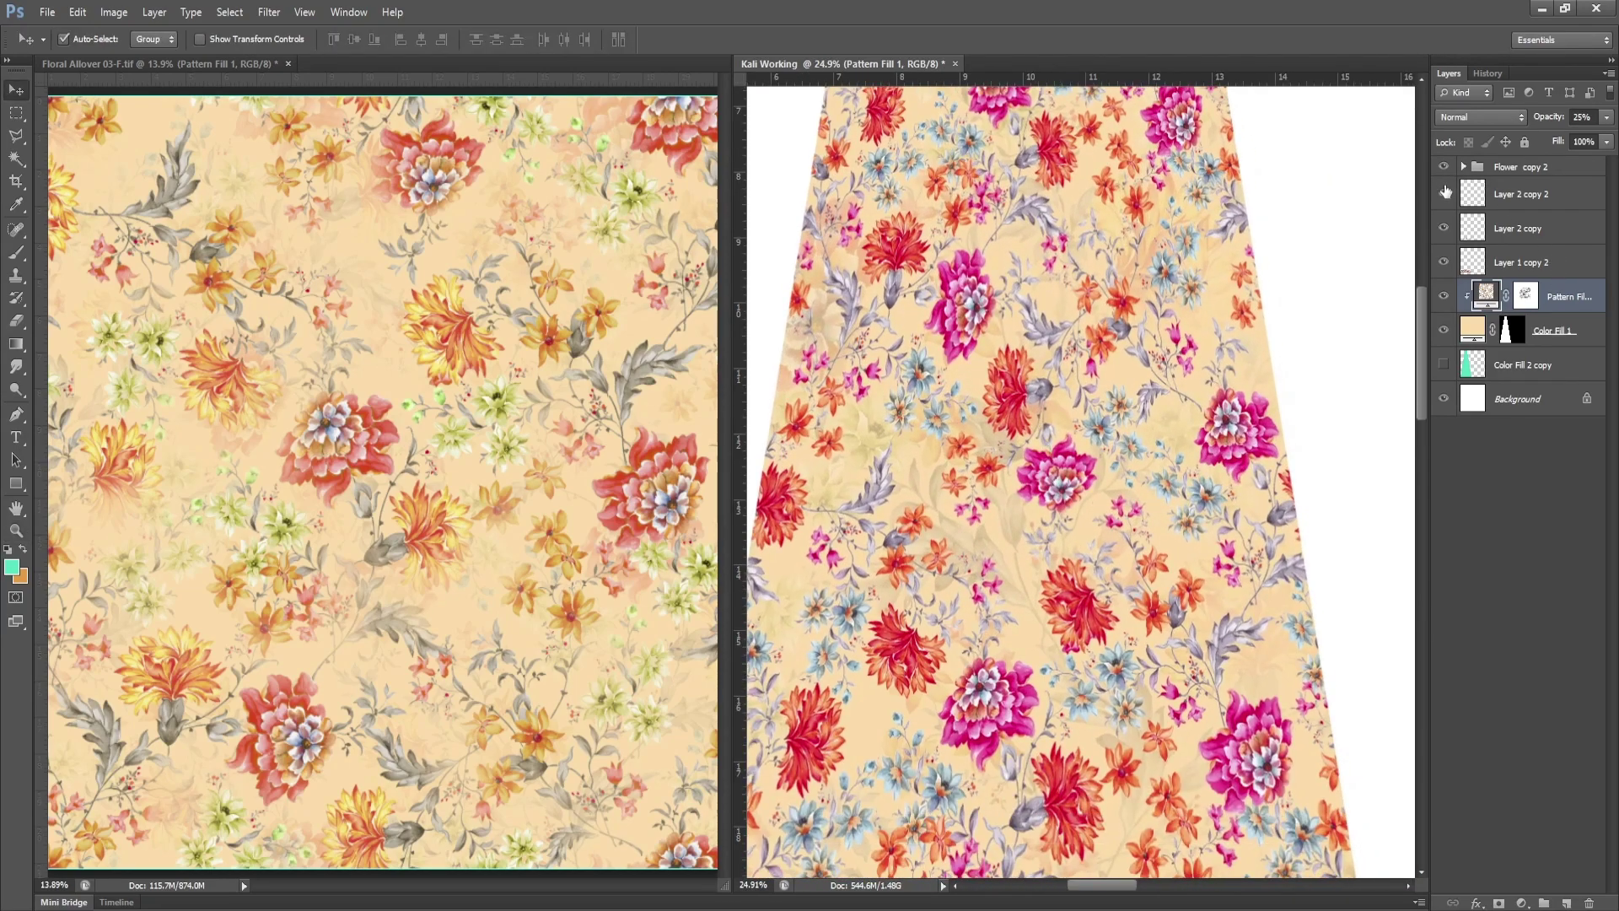
click(1524, 197)
shift+click(1518, 263)
key(ctrl+g)
double_click(1512, 186)
text(Border)
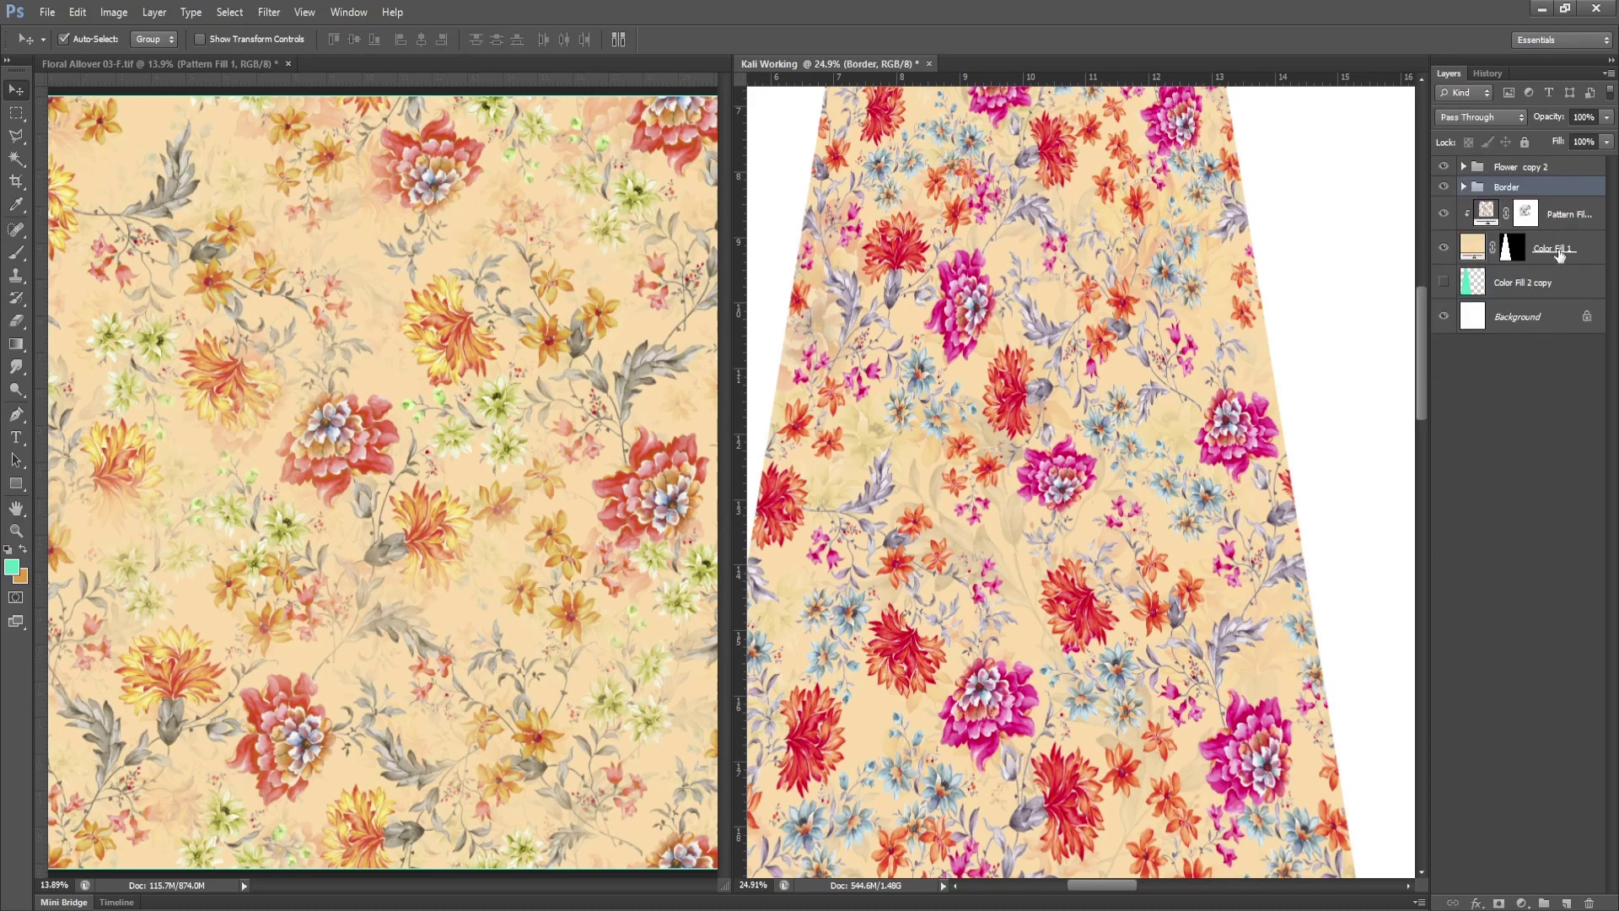
key(ctrl+g)
double_click(1509, 206)
text(Background)
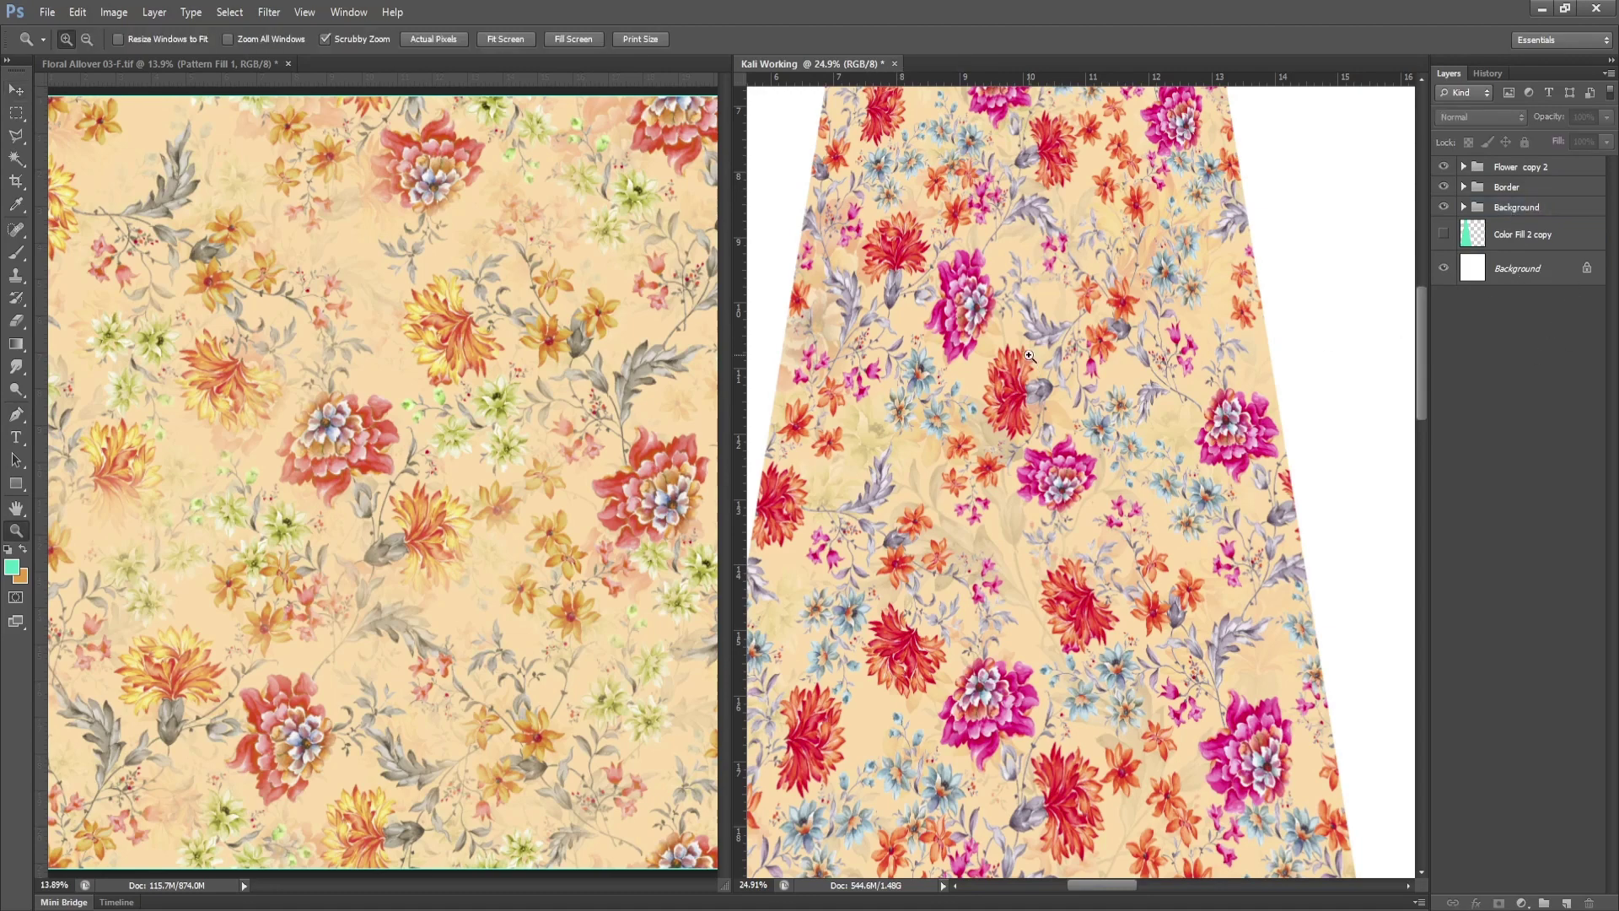
drag(1029, 356, 1022, 487)
Copy flower layers 1 and 2 and a clipped Hue/Saturation adjustment from Floral Allover into Kali Working.
key(v)
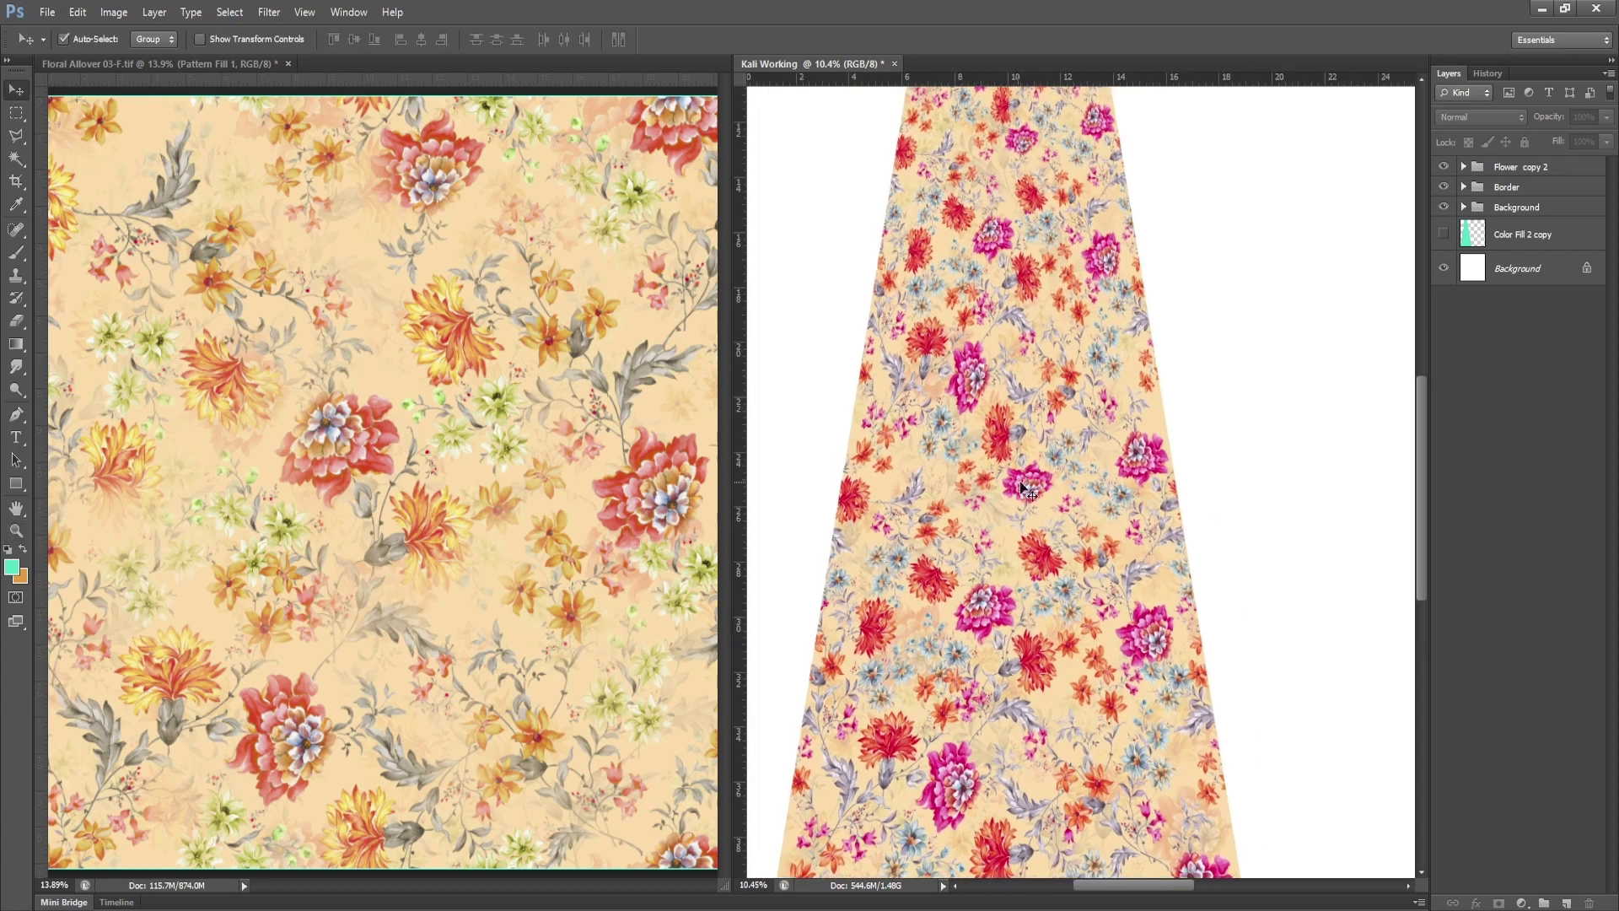
click(678, 458)
click(1500, 164)
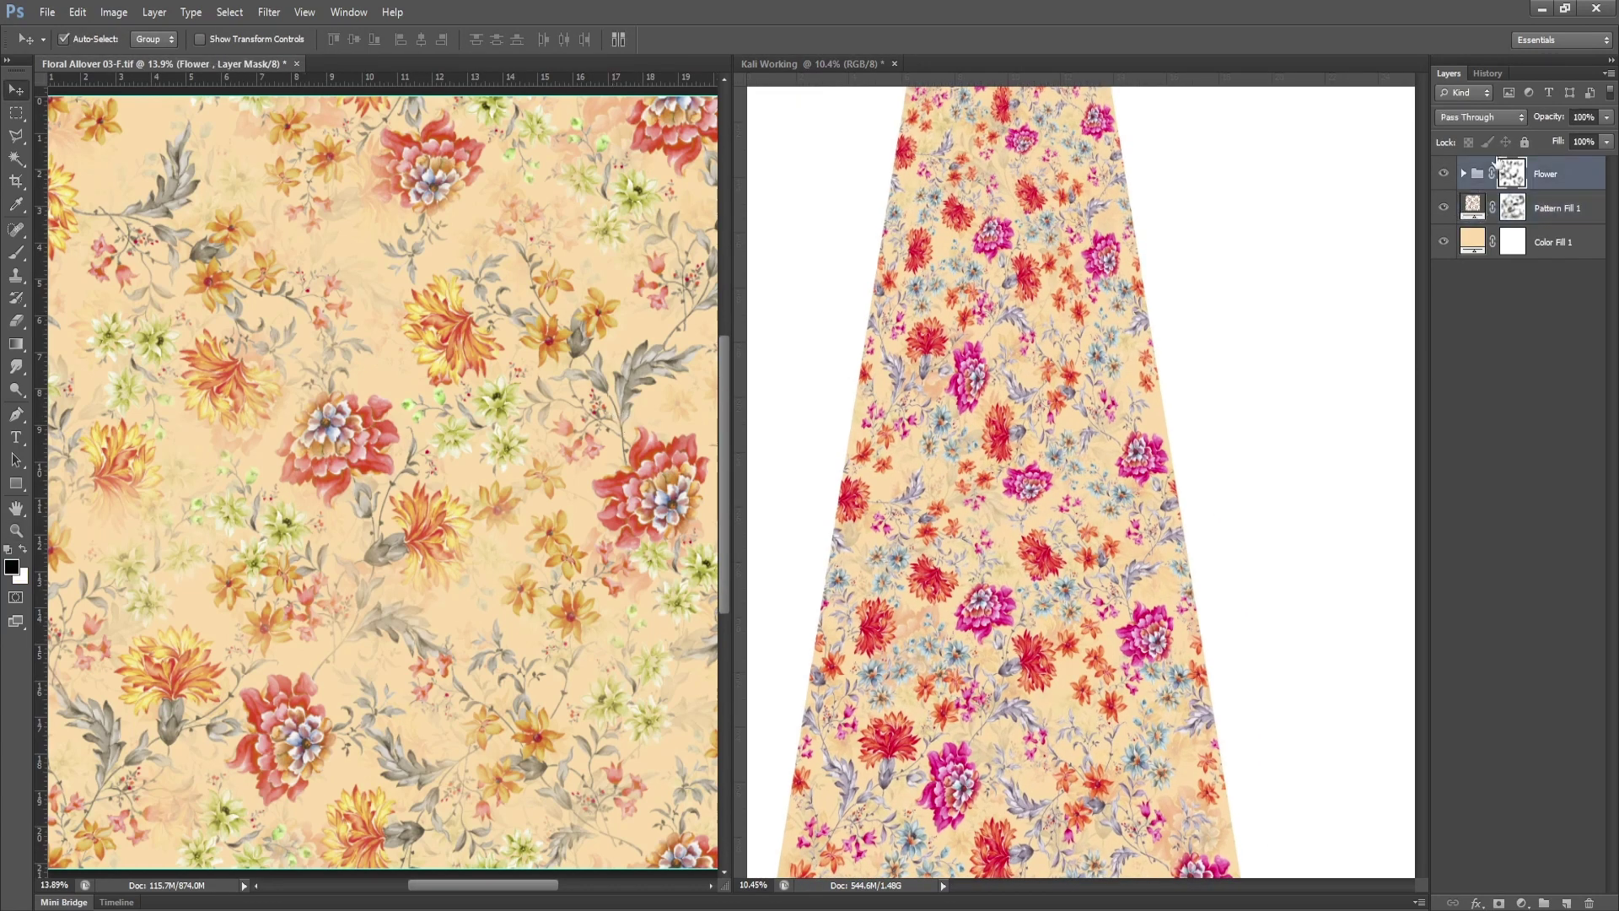
click(1465, 174)
drag(1505, 274, 762, 461)
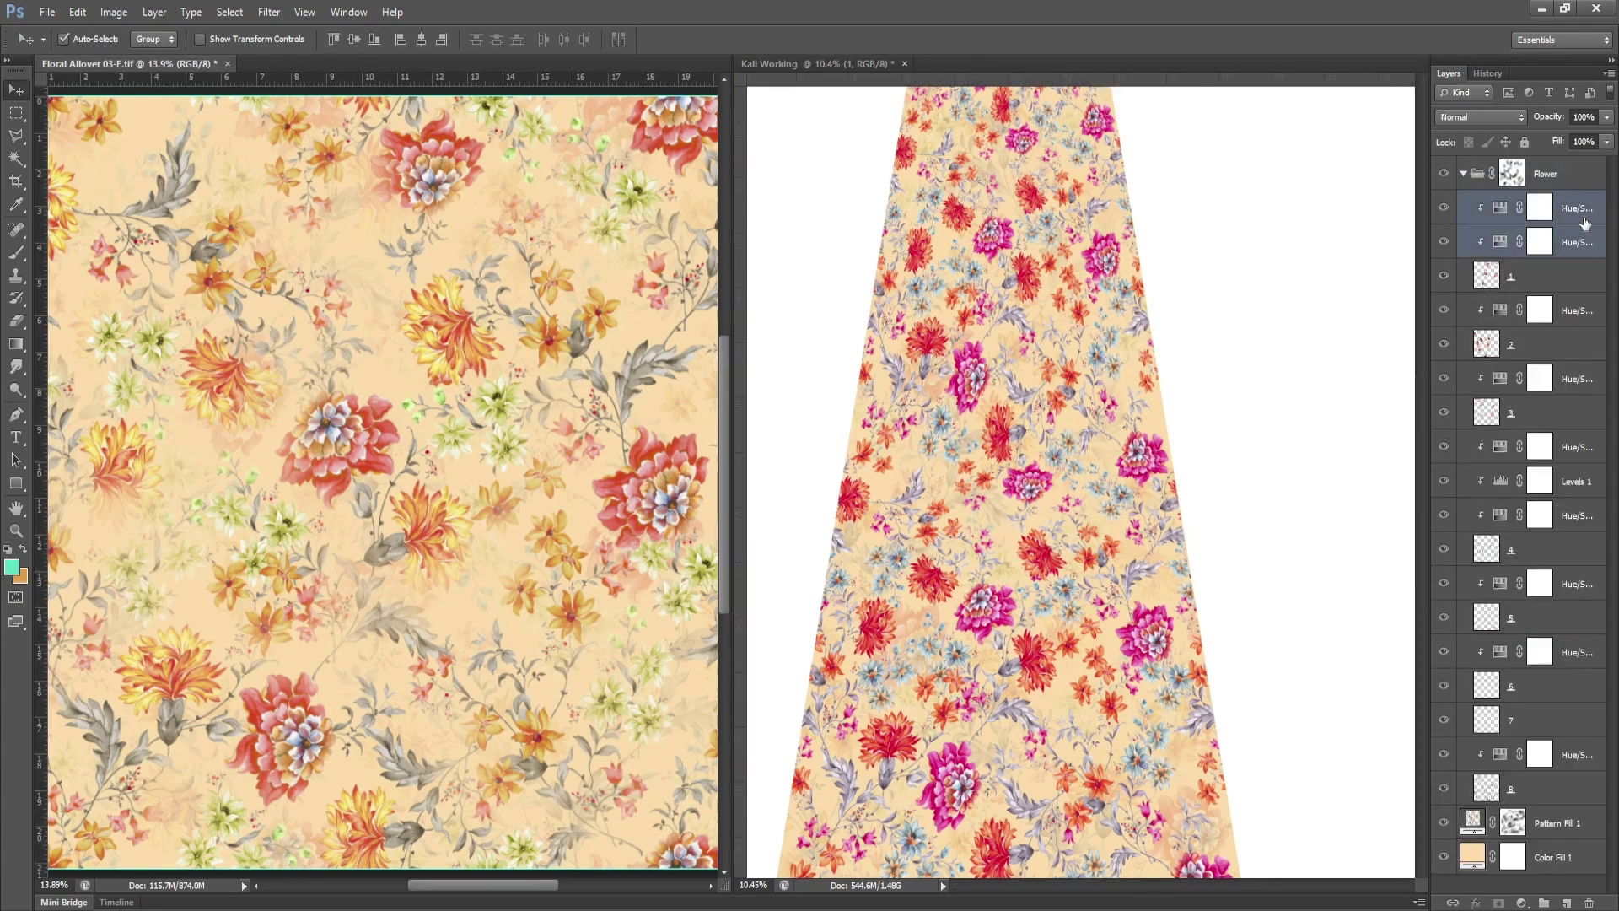
drag(1505, 344, 928, 421)
click(1540, 310)
drag(1559, 314, 999, 406)
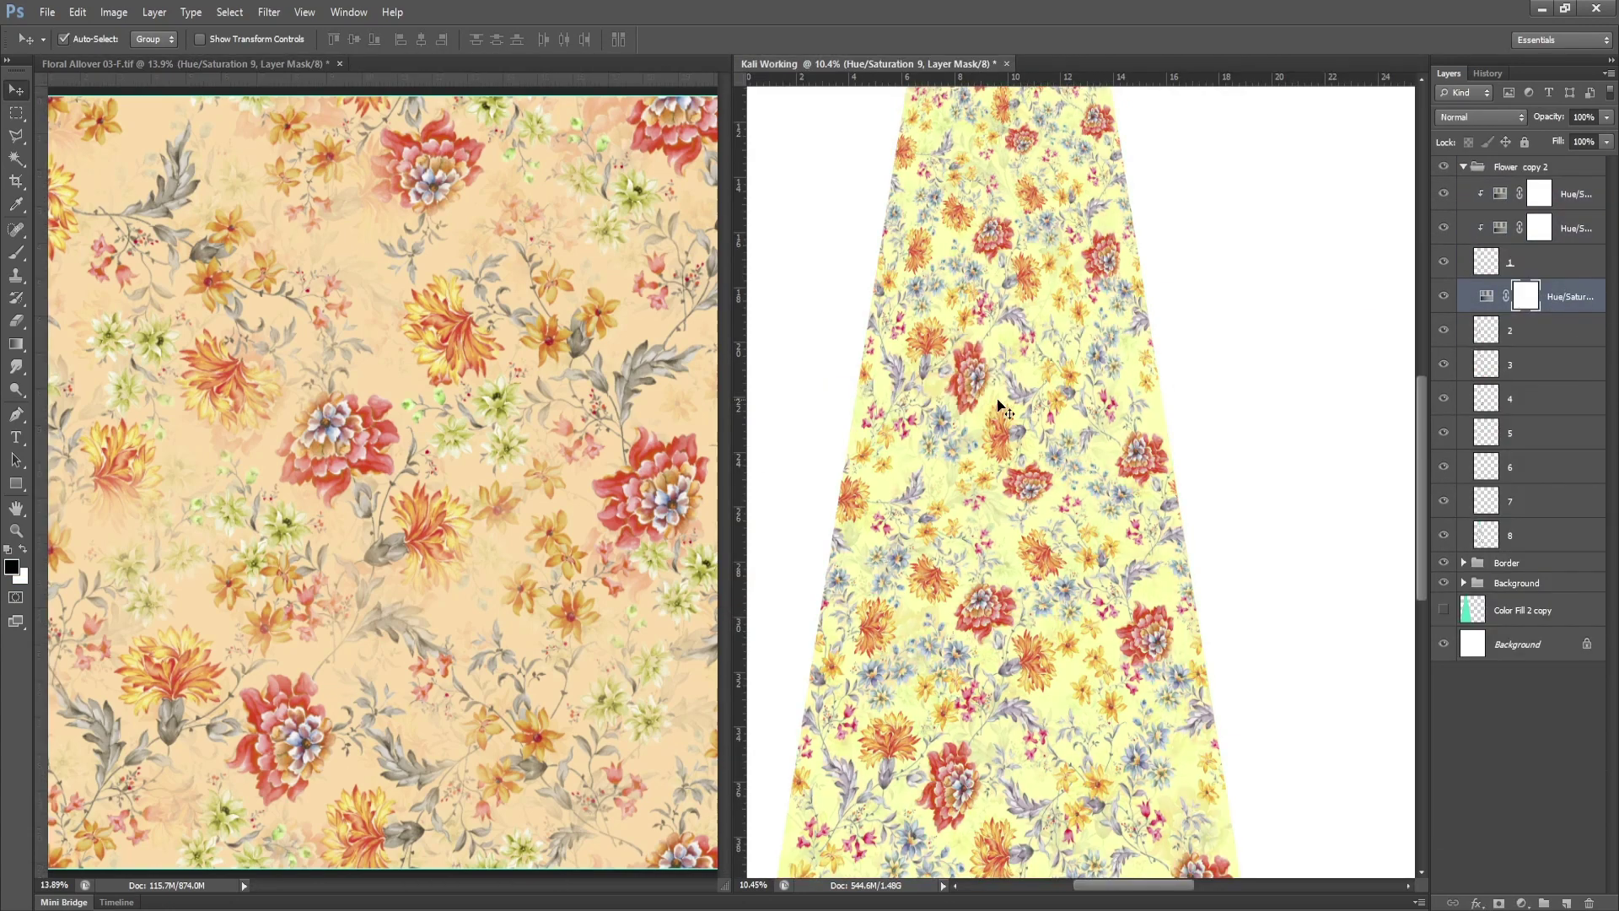
key(ctrl+alt+g)
Copy another Hue/Saturation adjustment, clip it, and place an adjustment above layer 4.
drag(1550, 330, 1596, 365)
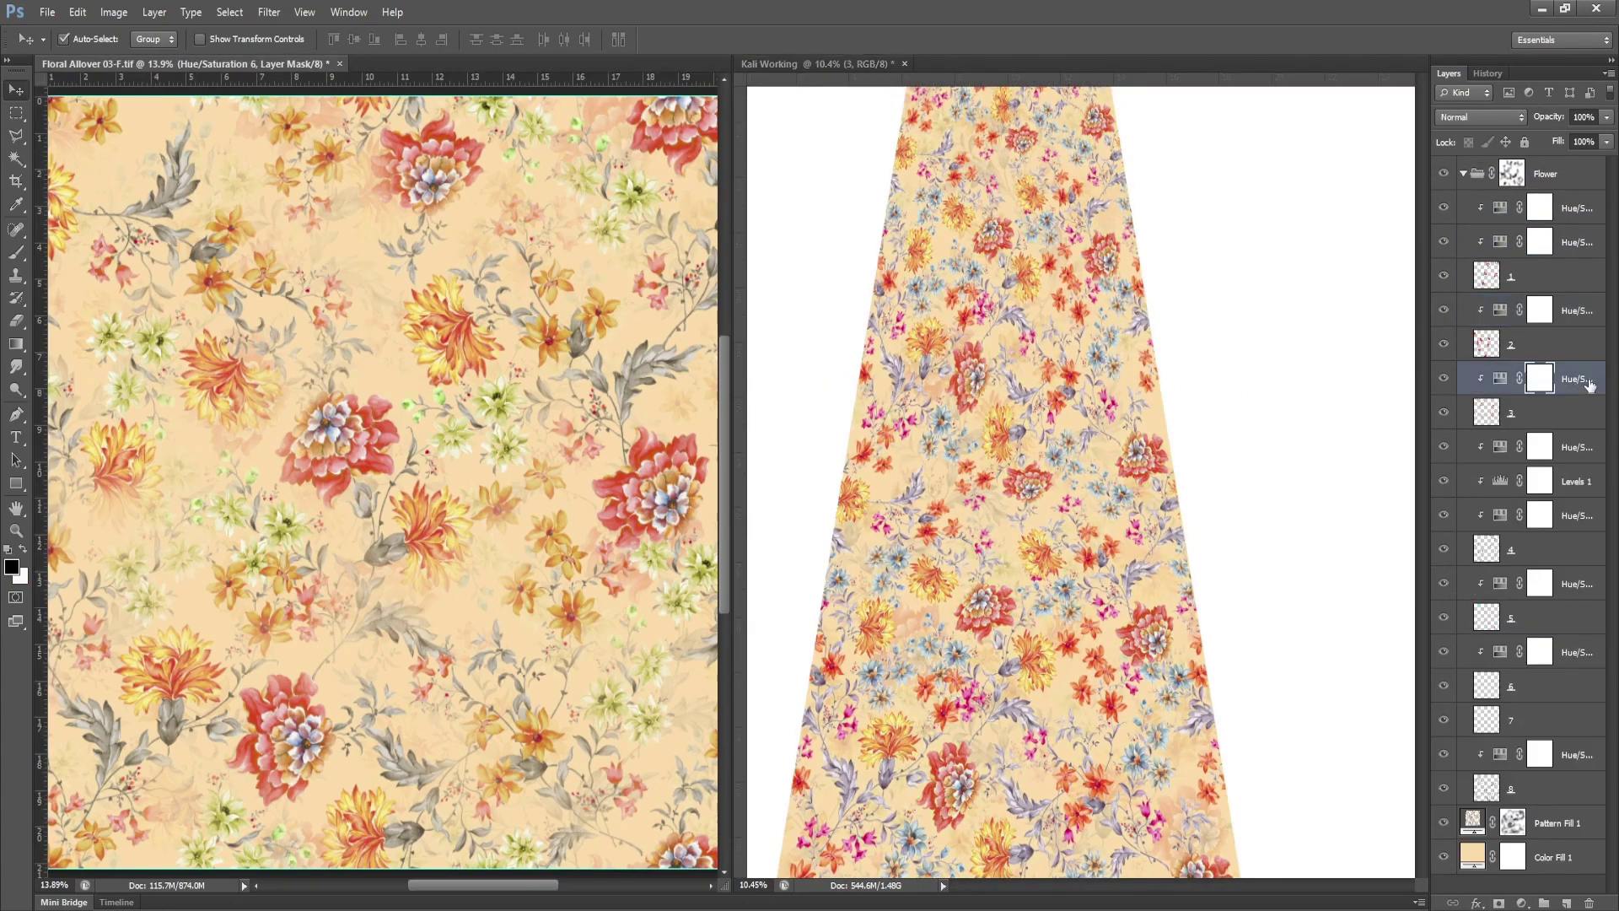
double_click(1489, 369)
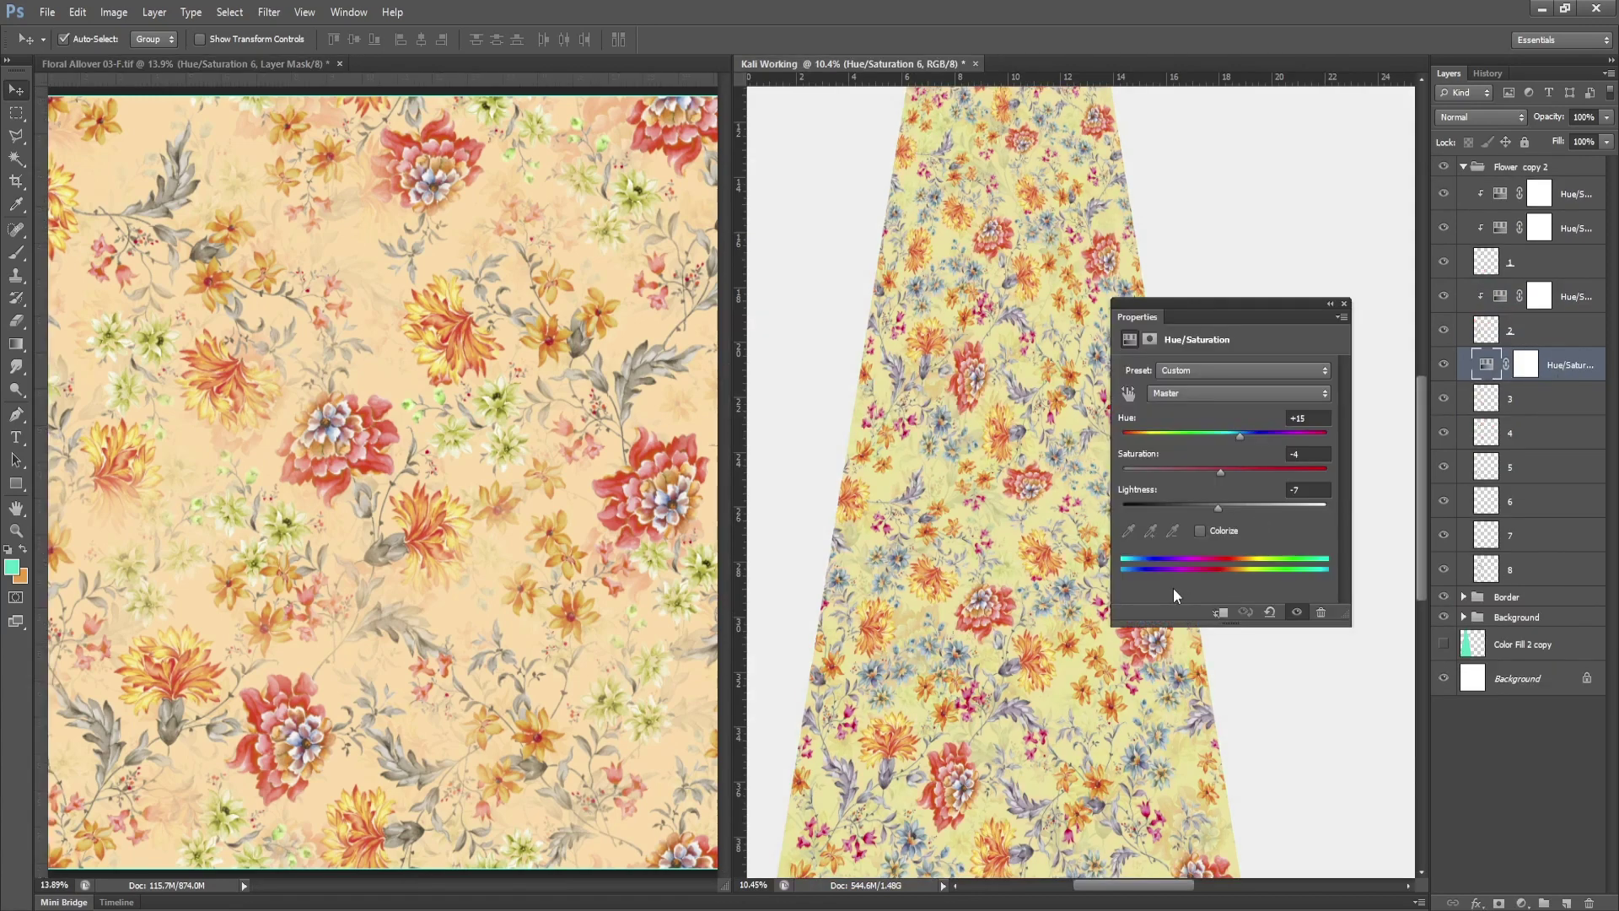
click(1220, 612)
click(1344, 304)
click(1518, 439)
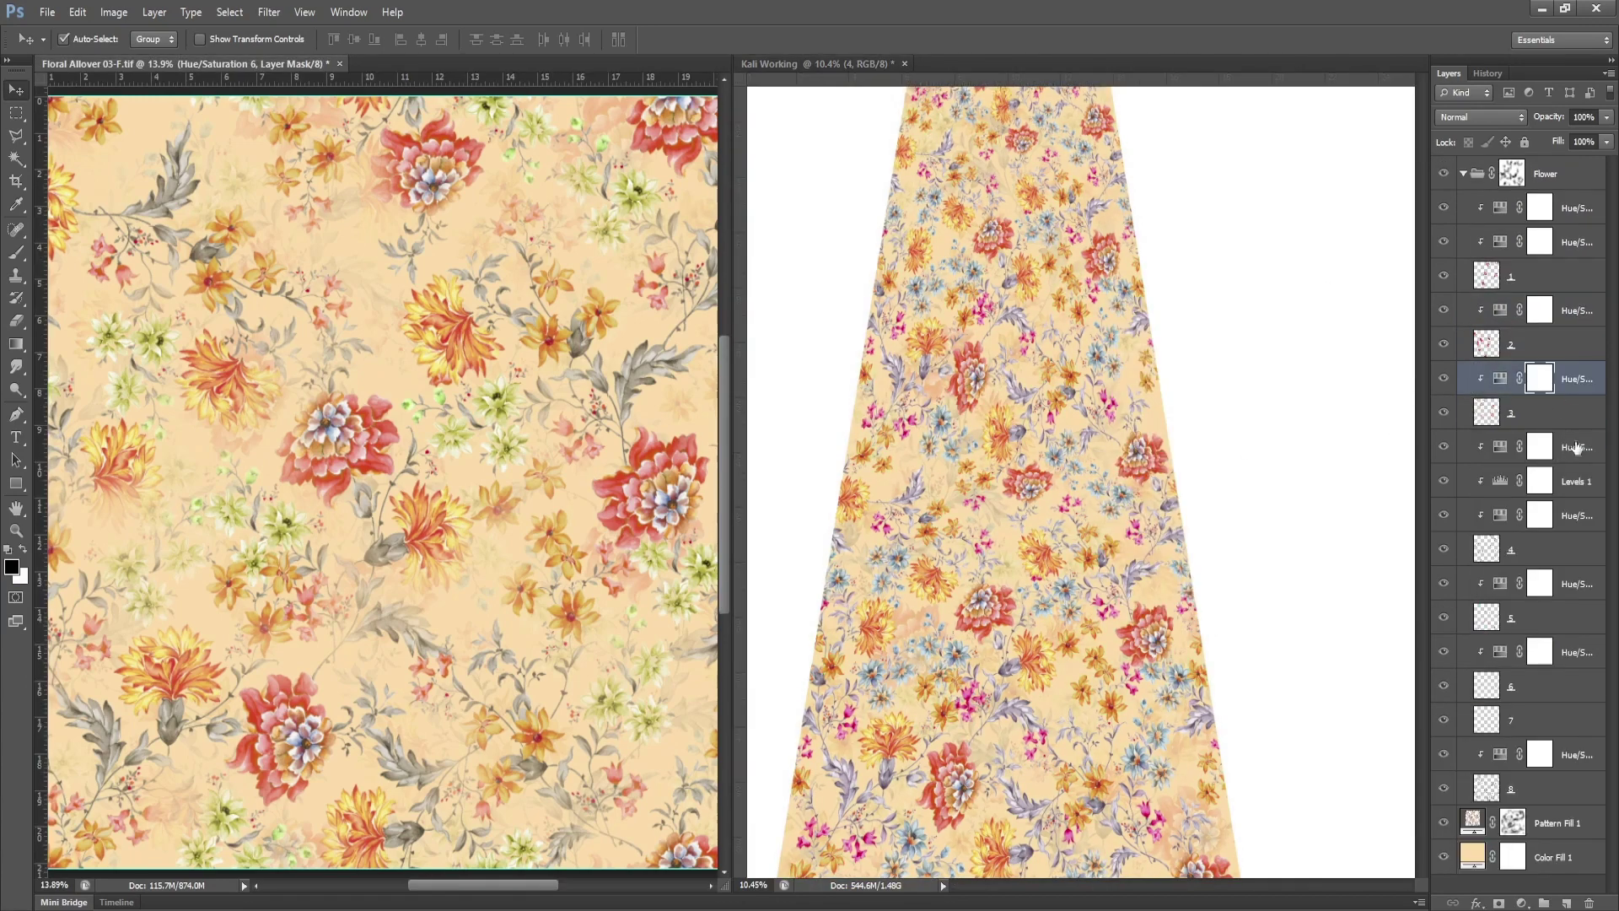
click(1577, 447)
shift+click(1576, 515)
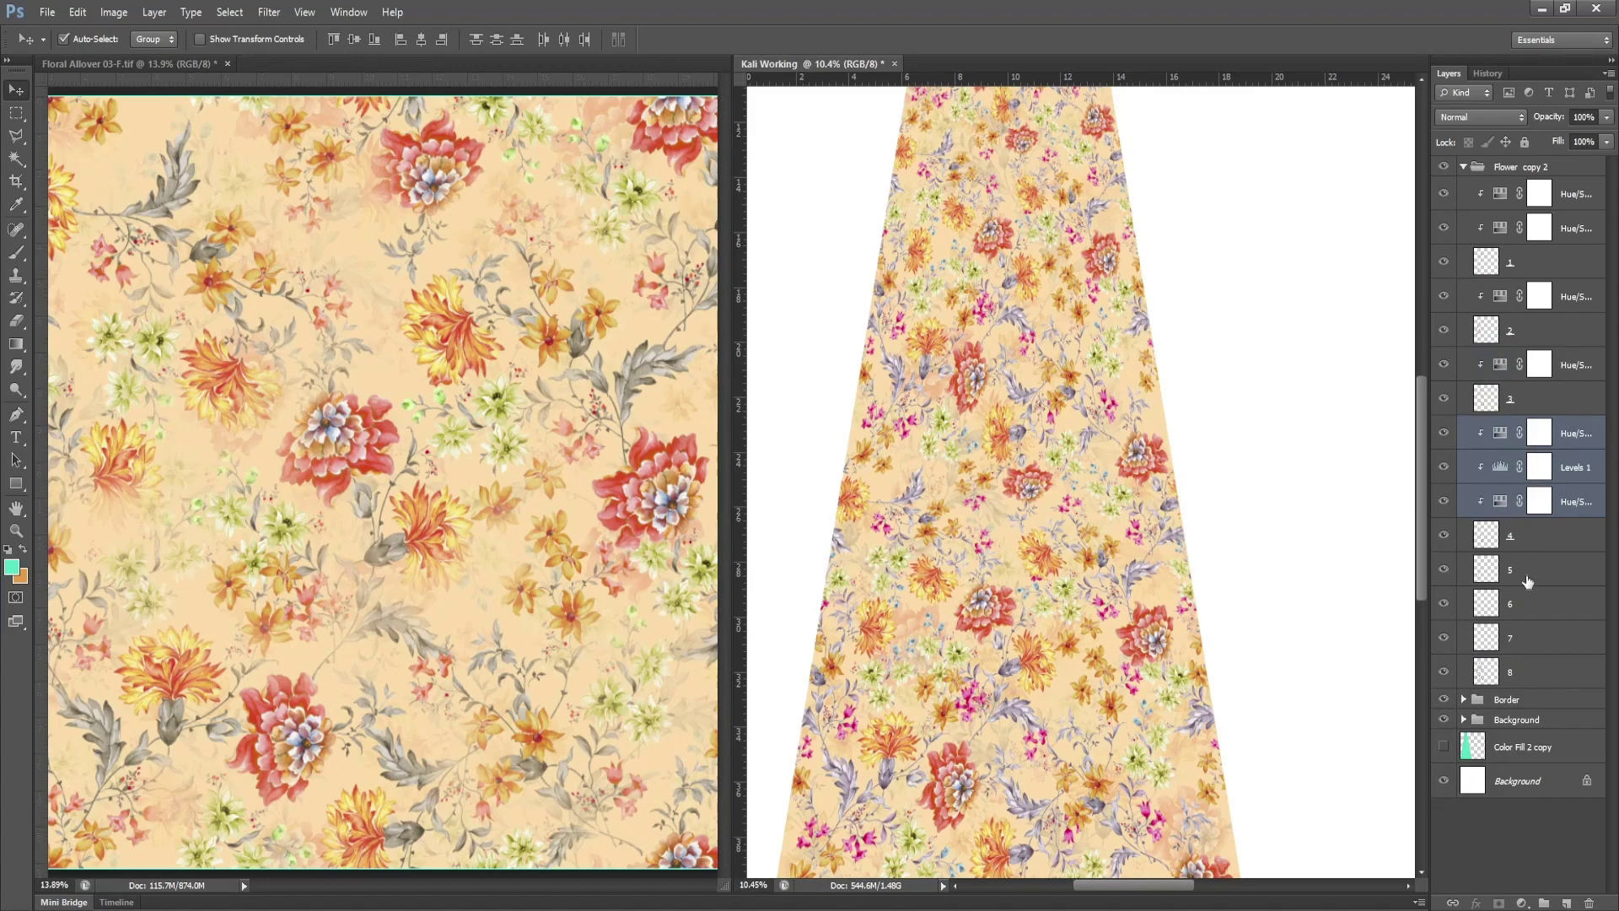
click(1528, 582)
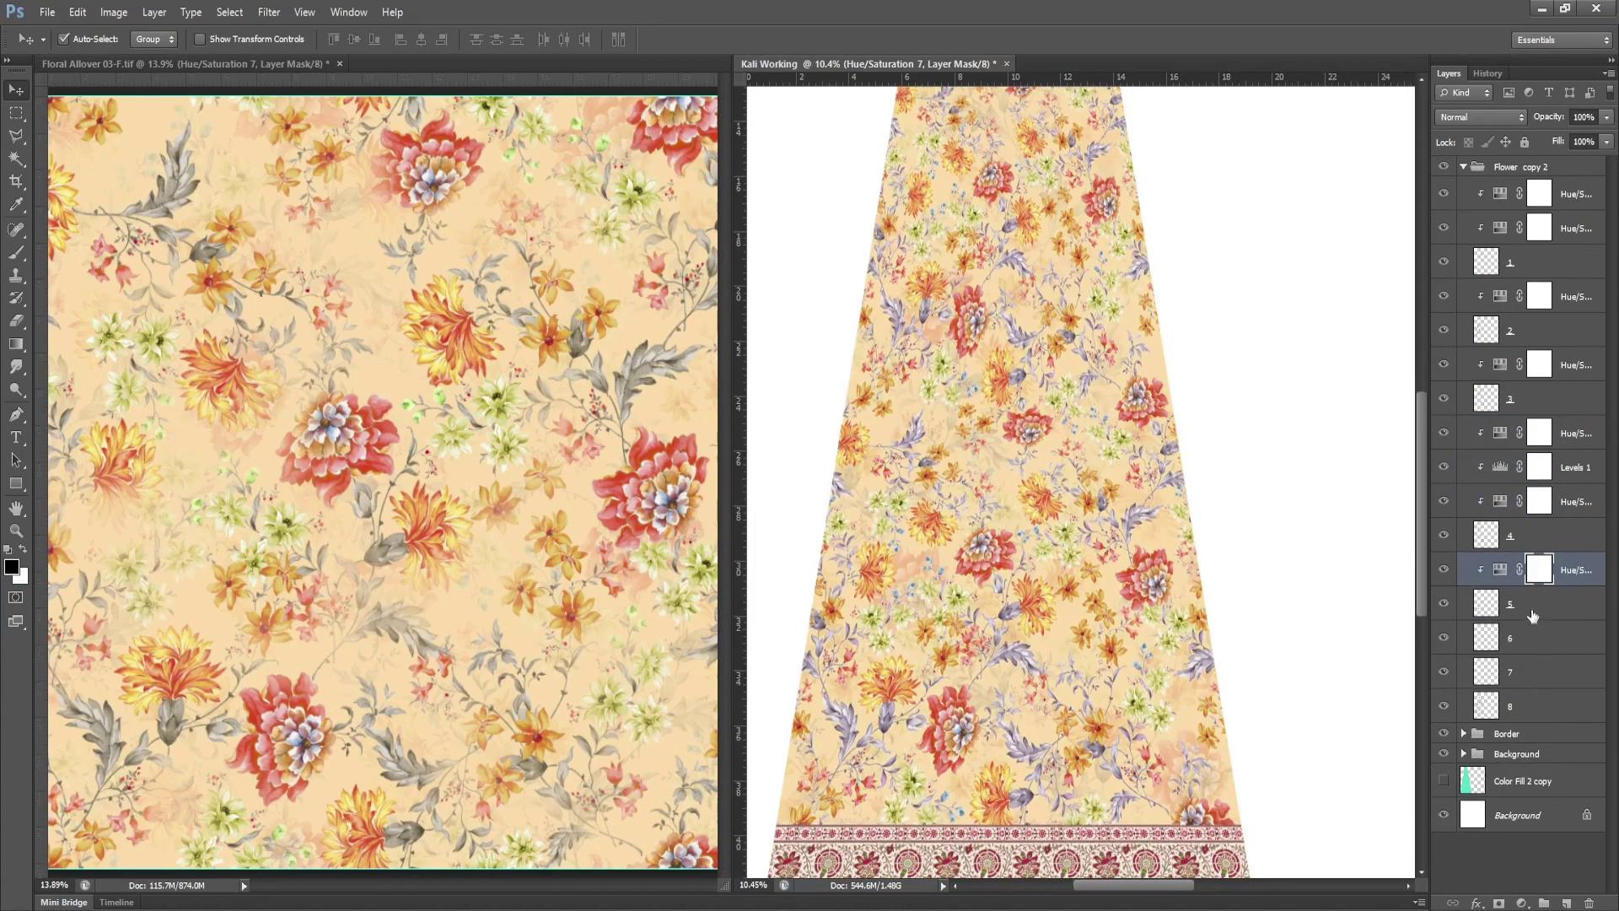
Copy the last two Hue/Saturation adjustments, clipped, so the flowers return to peach.
drag(1574, 662, 1060, 554)
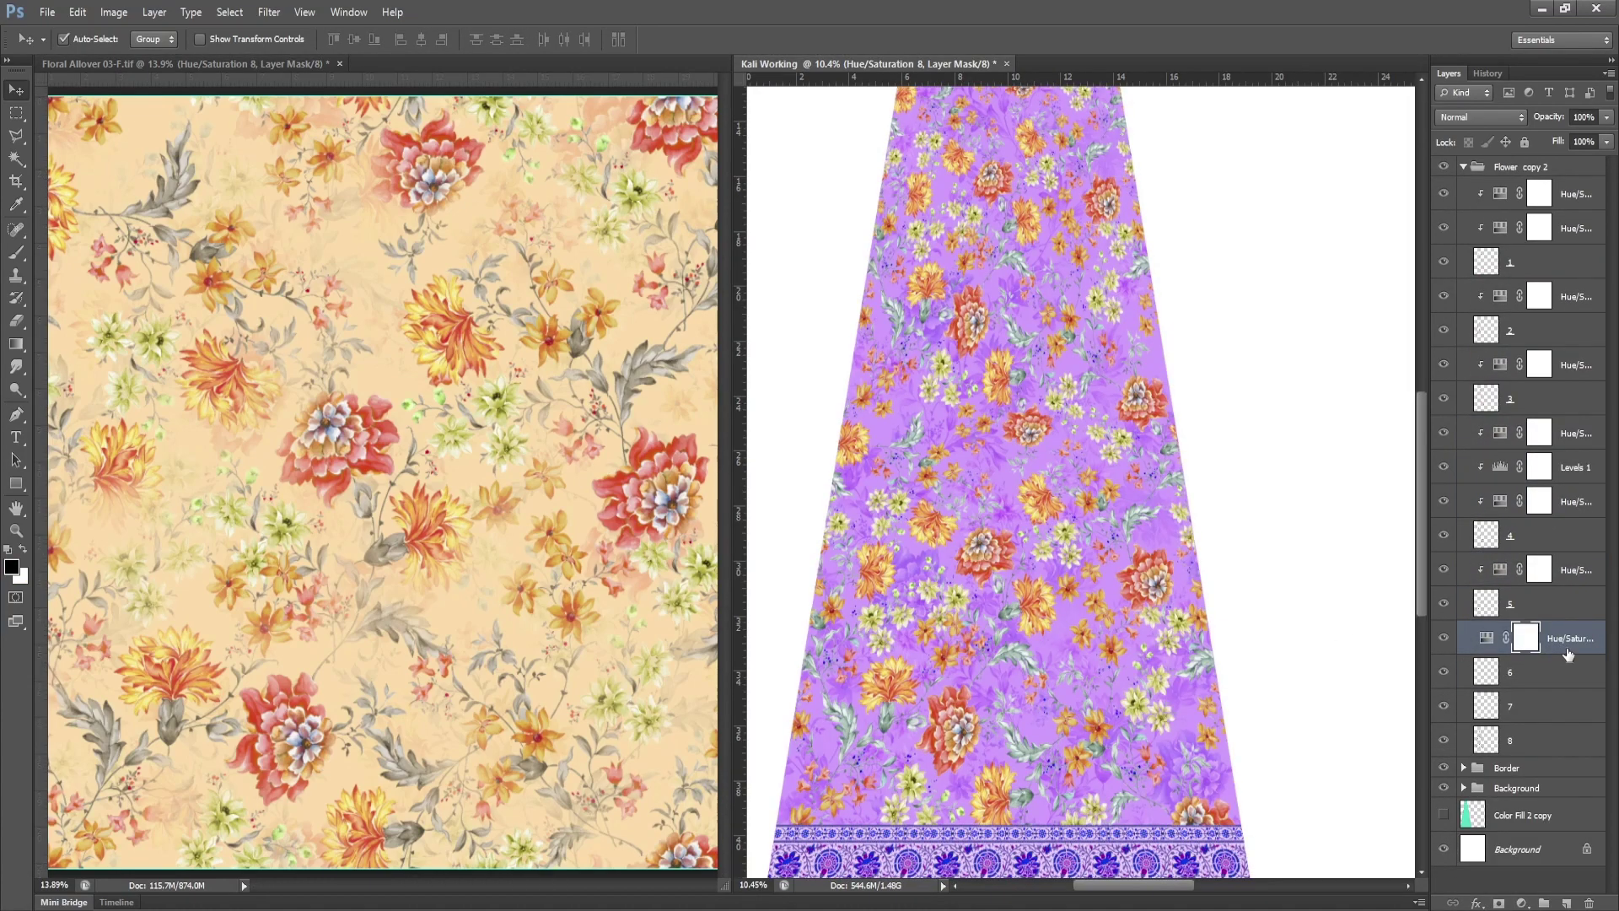
alt+click(1568, 655)
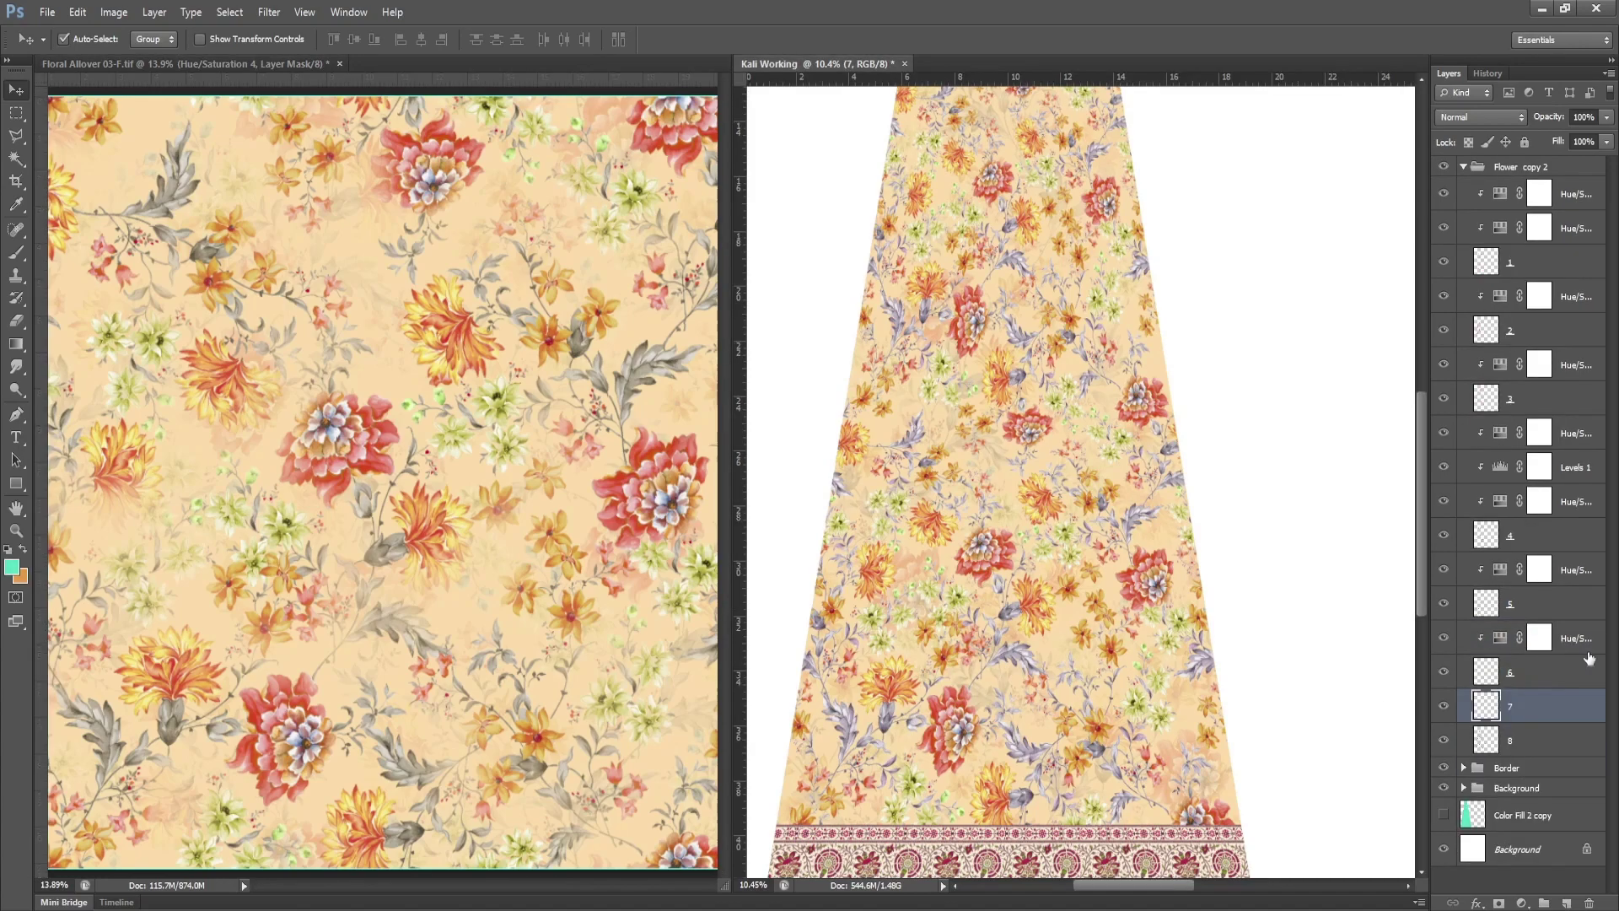
drag(1583, 757, 1153, 666)
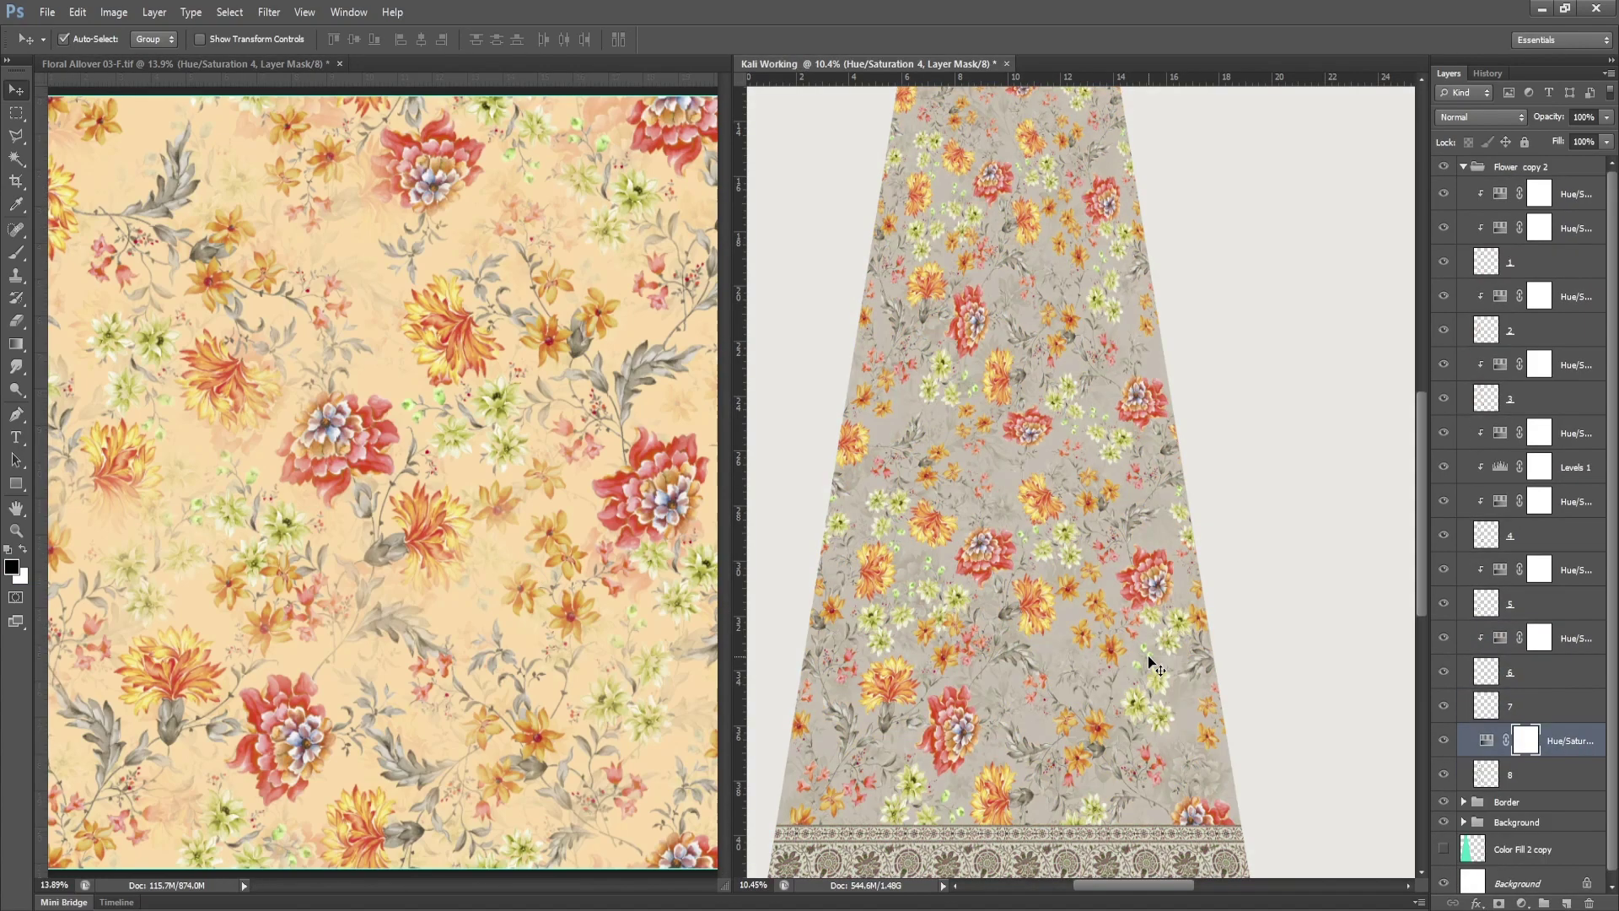
alt+click(1561, 766)
key(z)
drag(1052, 427, 1033, 486)
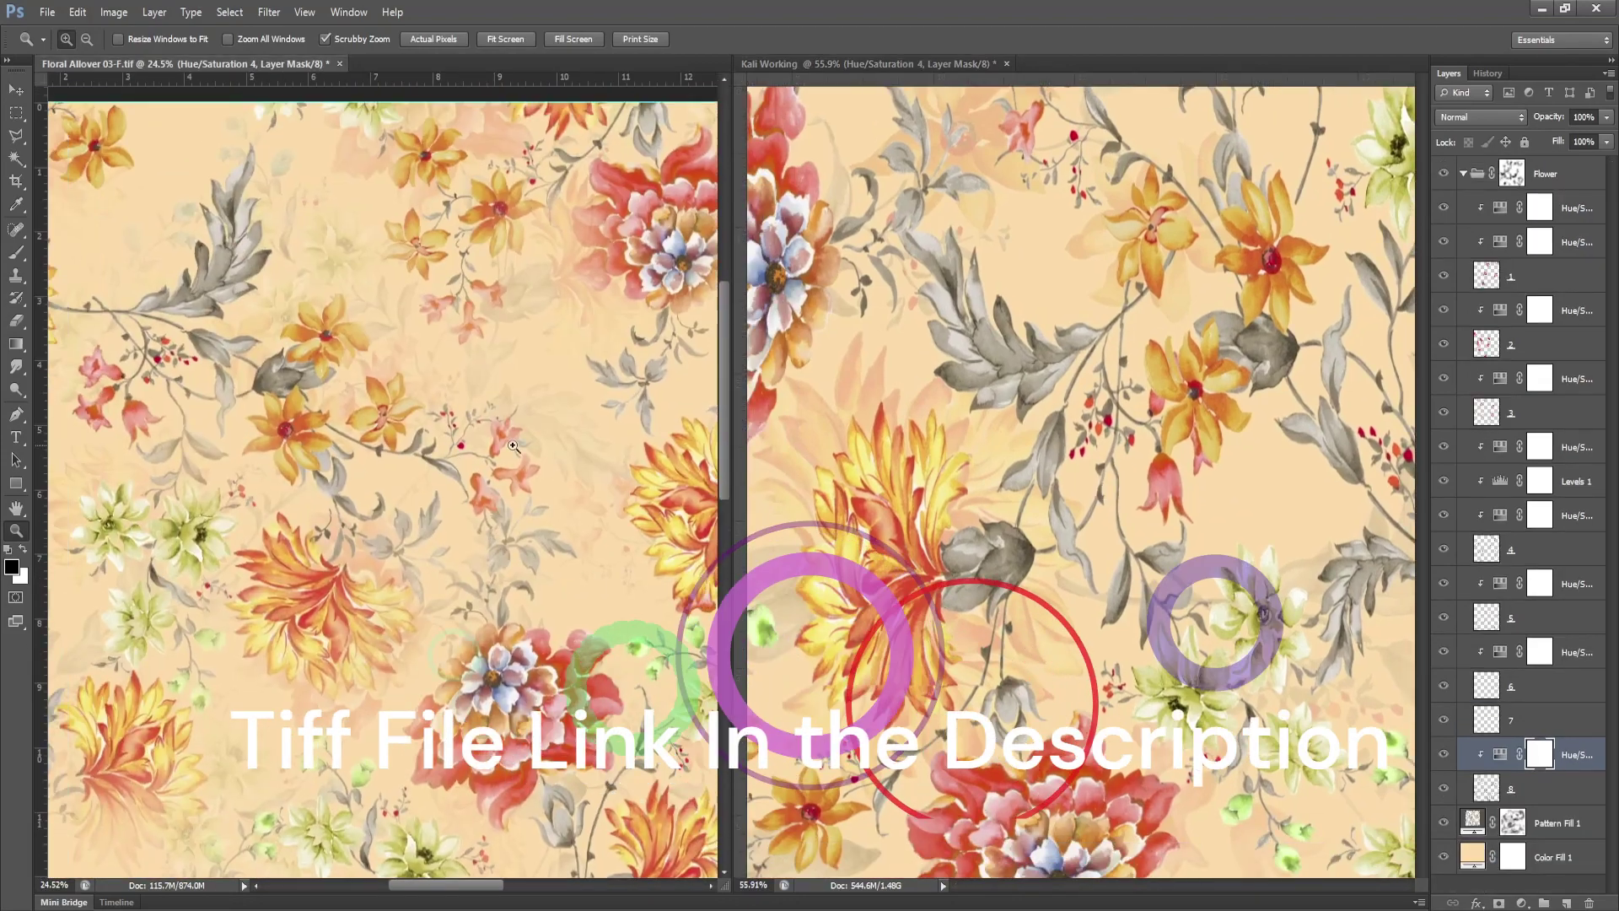
Fit the whole panel in view and select the Flower copy 2 group.
right_click(1126, 425)
click(1173, 437)
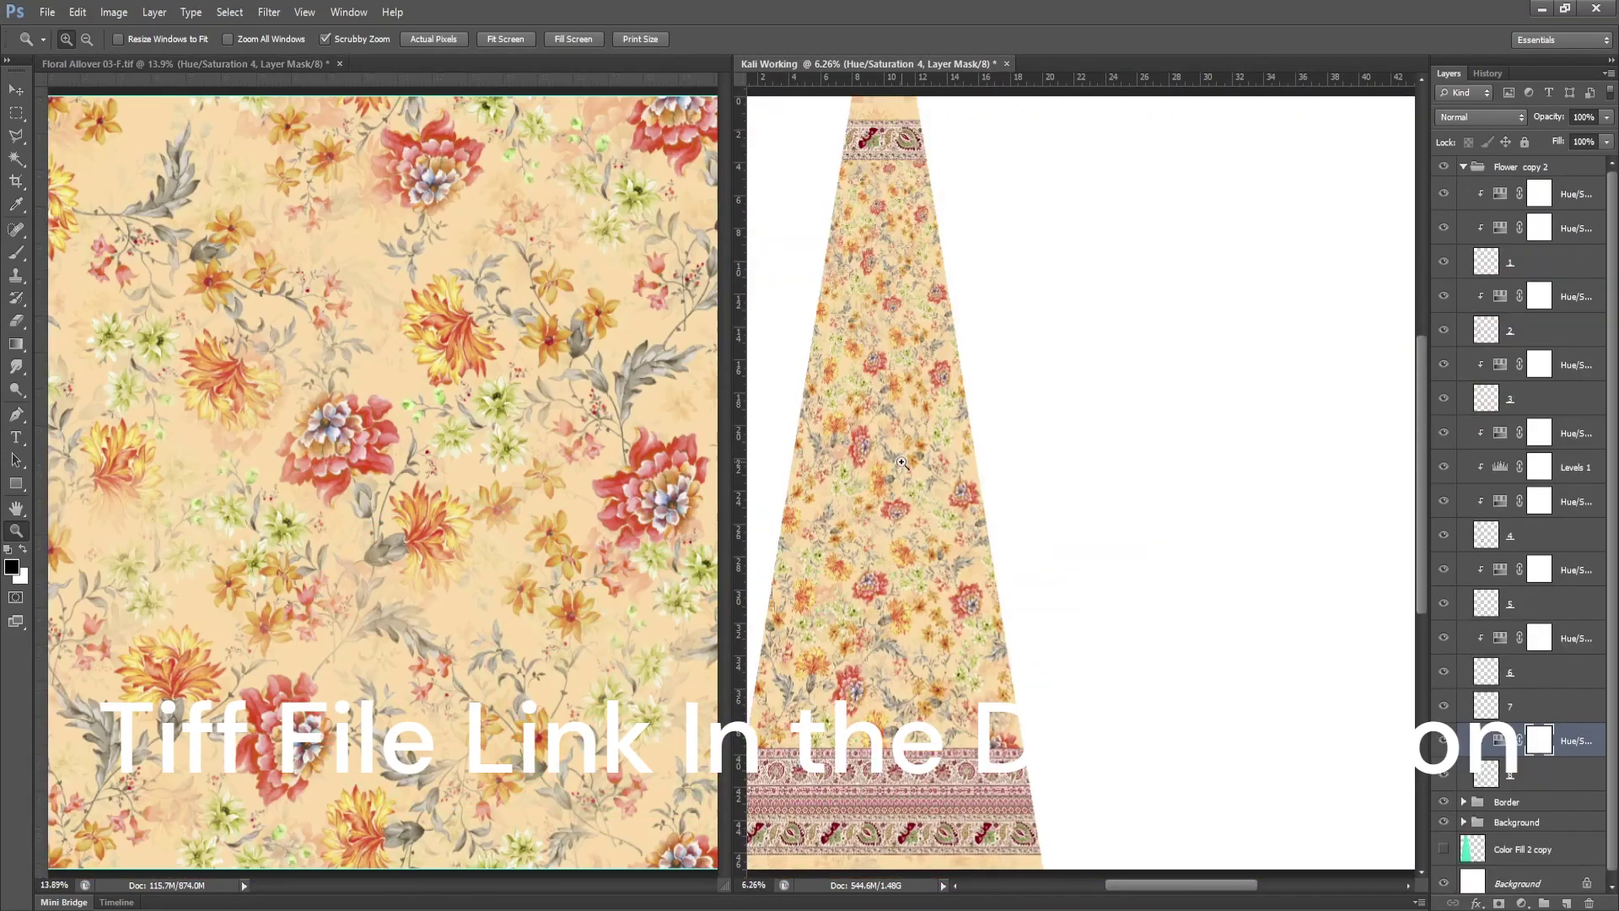
scroll(915, 484, down, 1)
scroll(907, 612, down, 1)
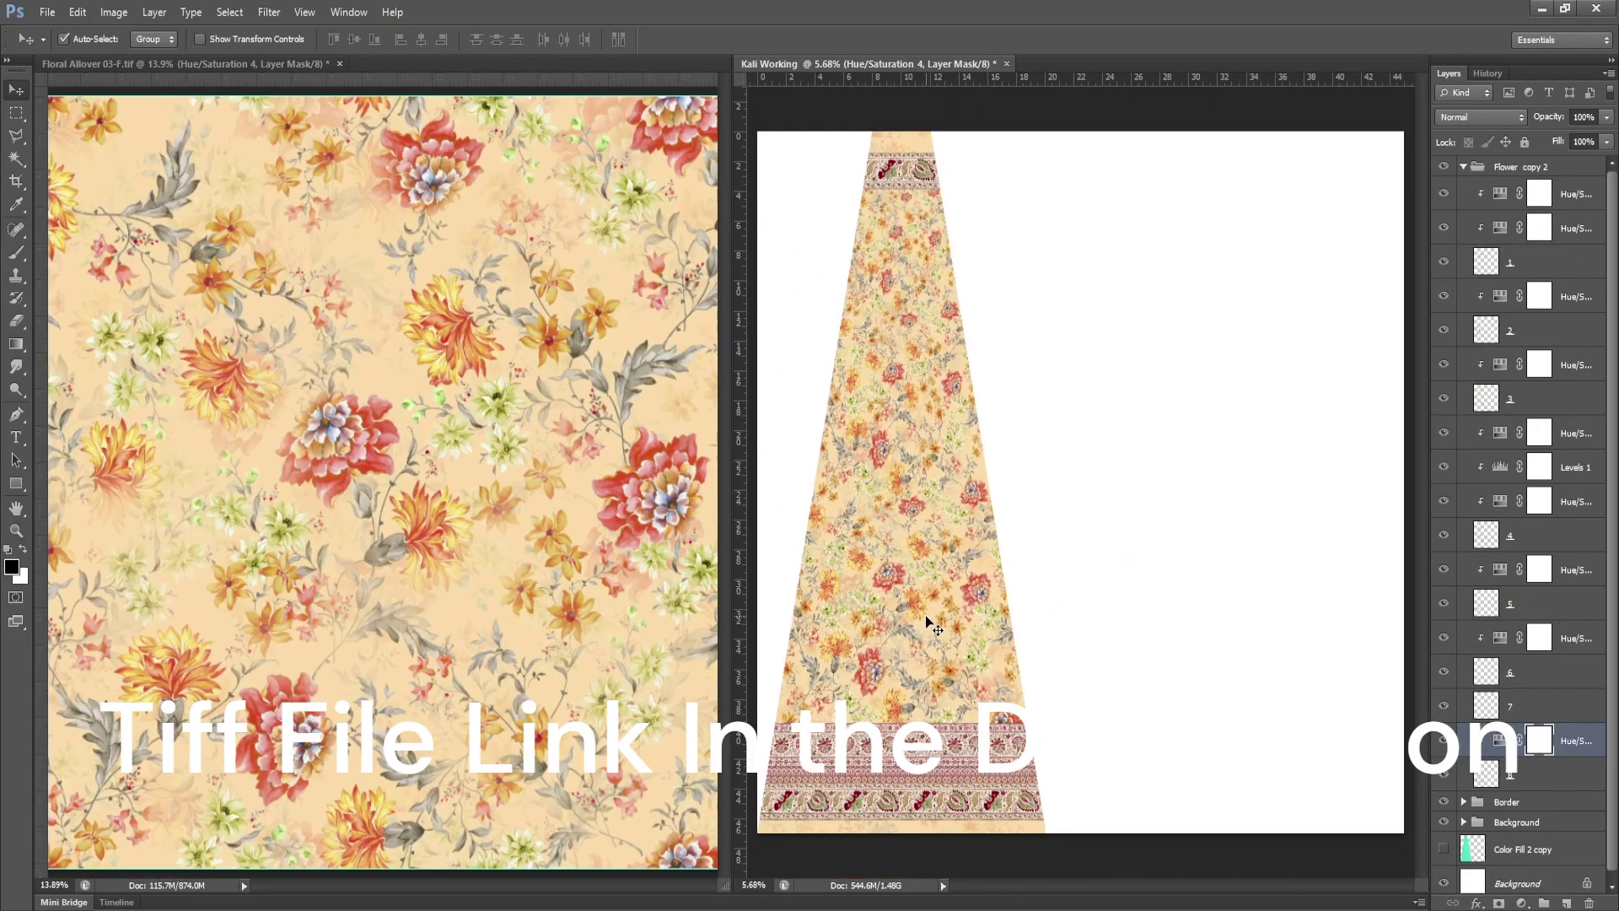
click(915, 652)
scroll(969, 572, up, 1)
scroll(970, 571, down, 4)
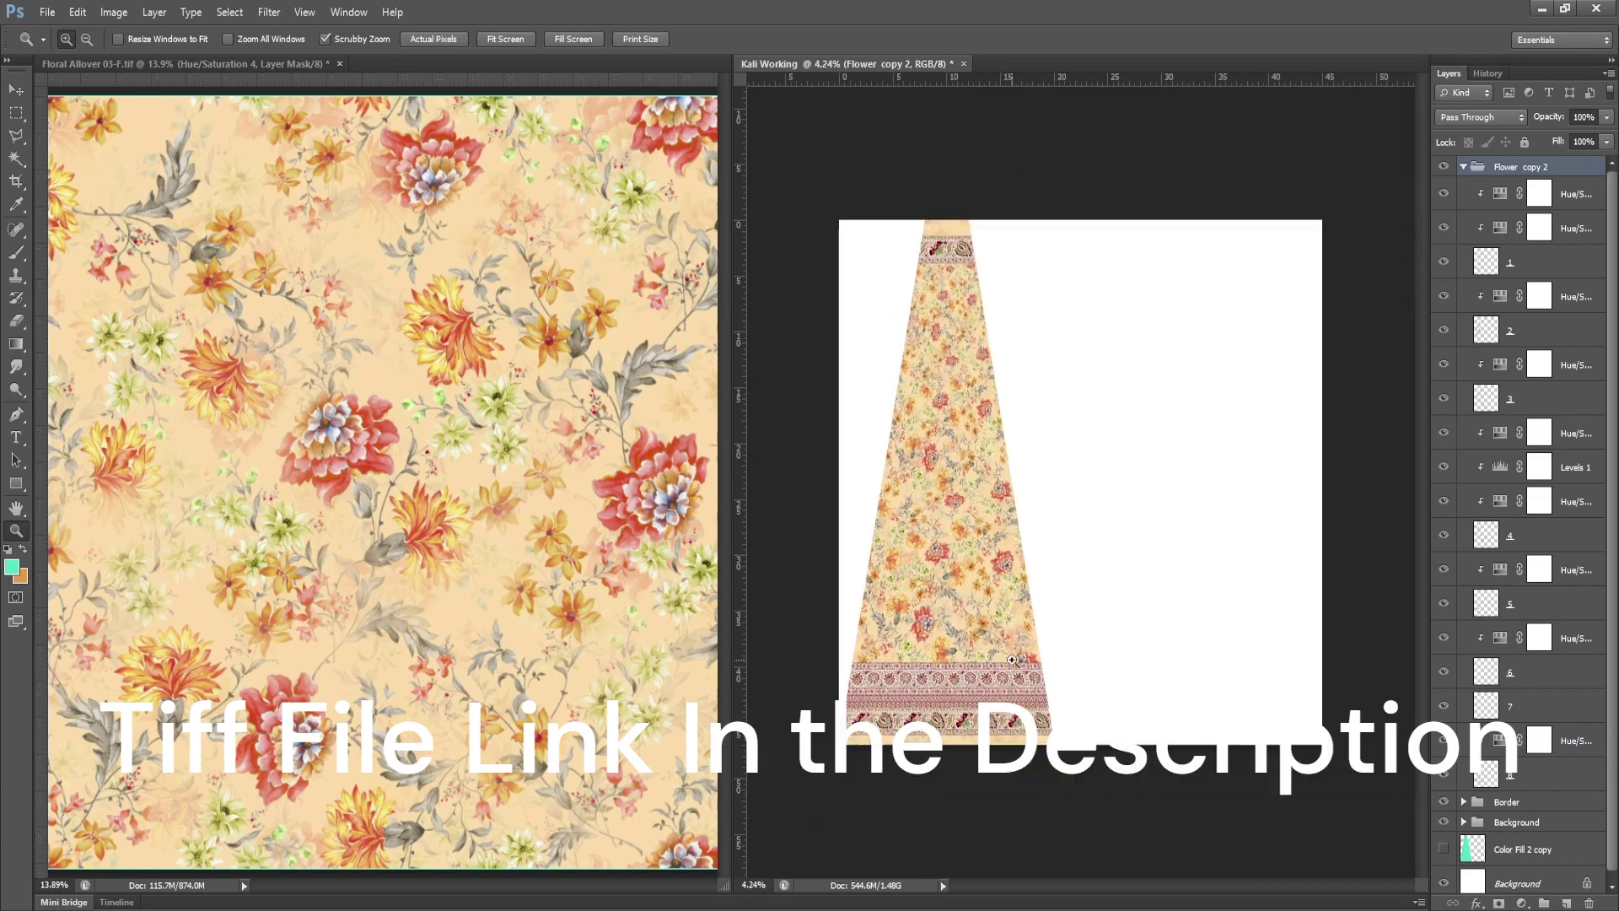
key(v)
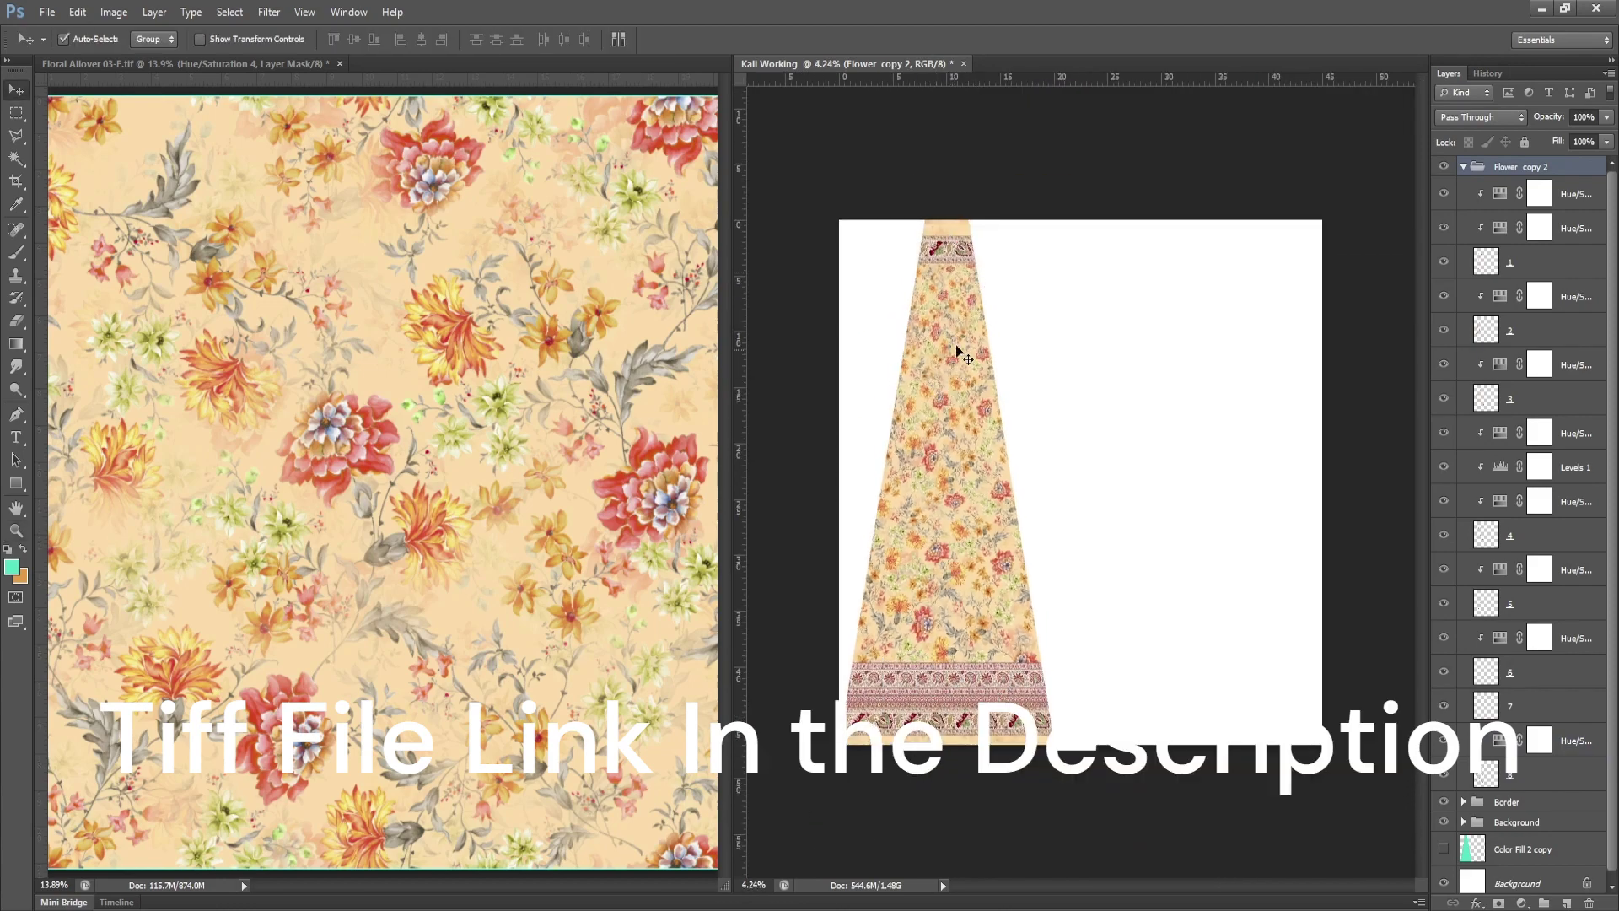
Save the document as Kali Working.tif with default TIFF options.
key(ctrl+shift+s)
click(1006, 434)
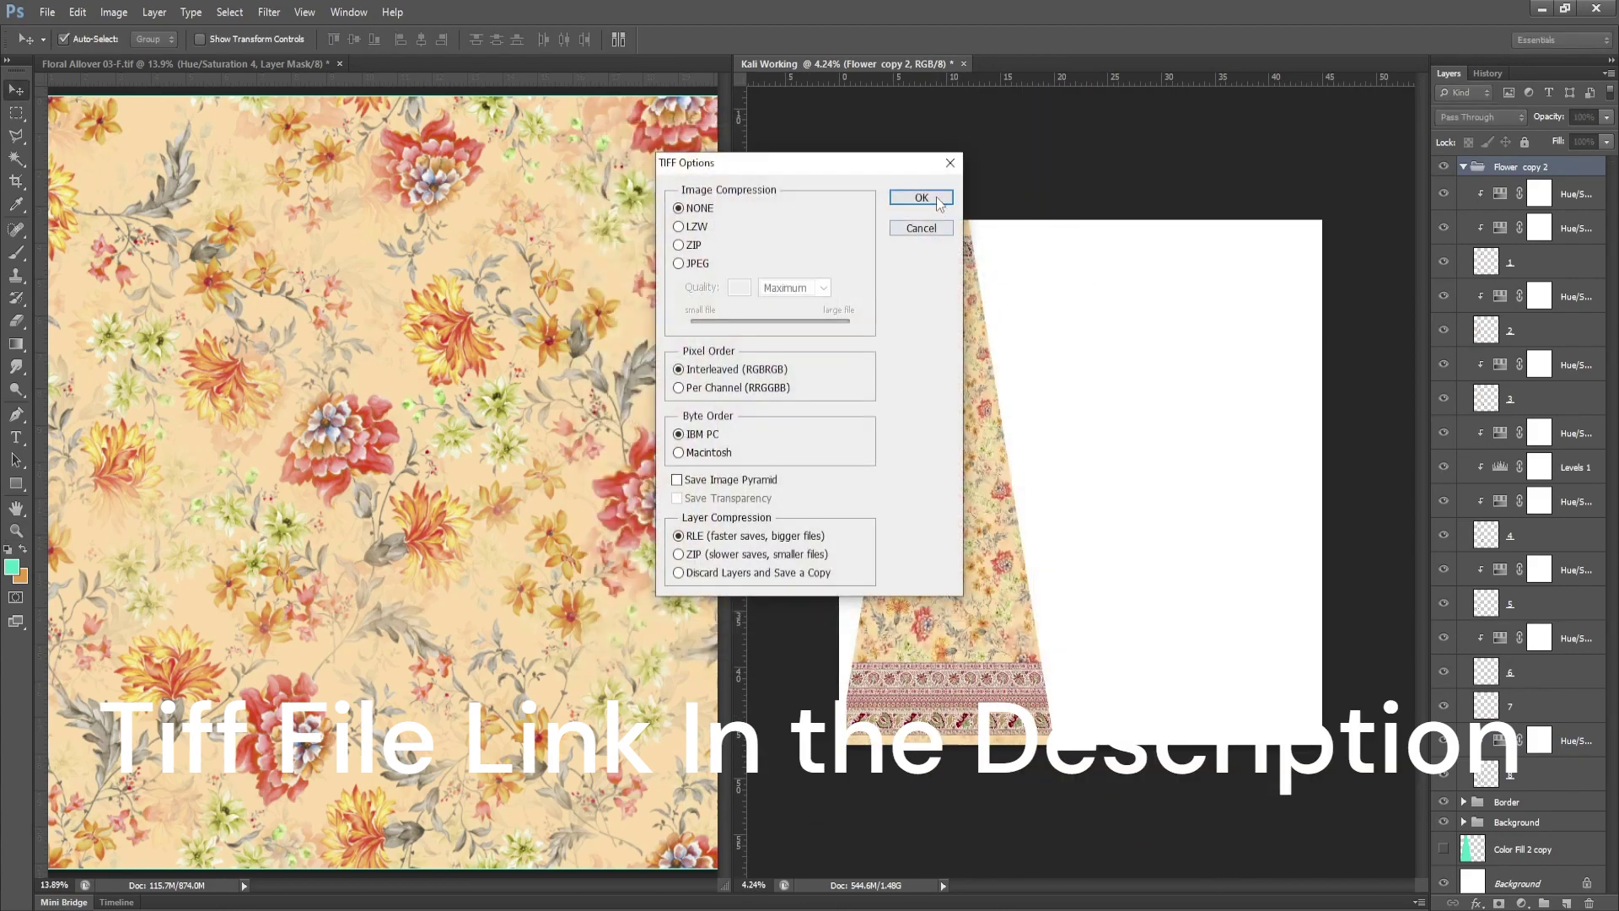
key(Return)
scroll(953, 440, up, 2)
scroll(993, 452, down, 1)
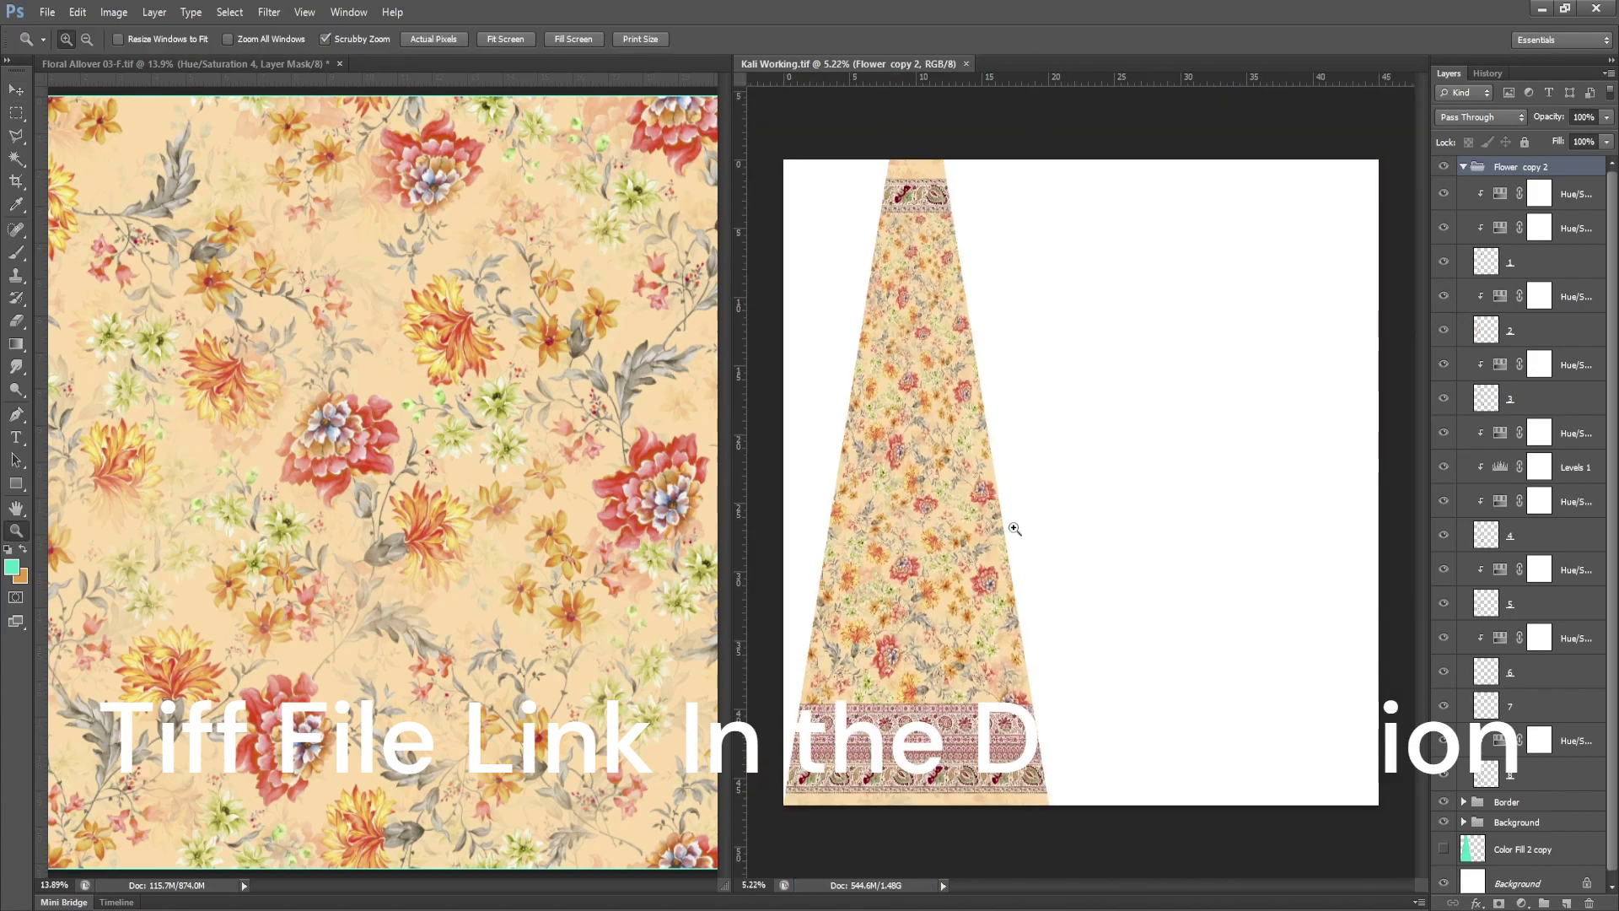
Group Flower copy 2, Border and Background into Group 1 and duplicate it.
click(1464, 167)
double_click(1448, 187)
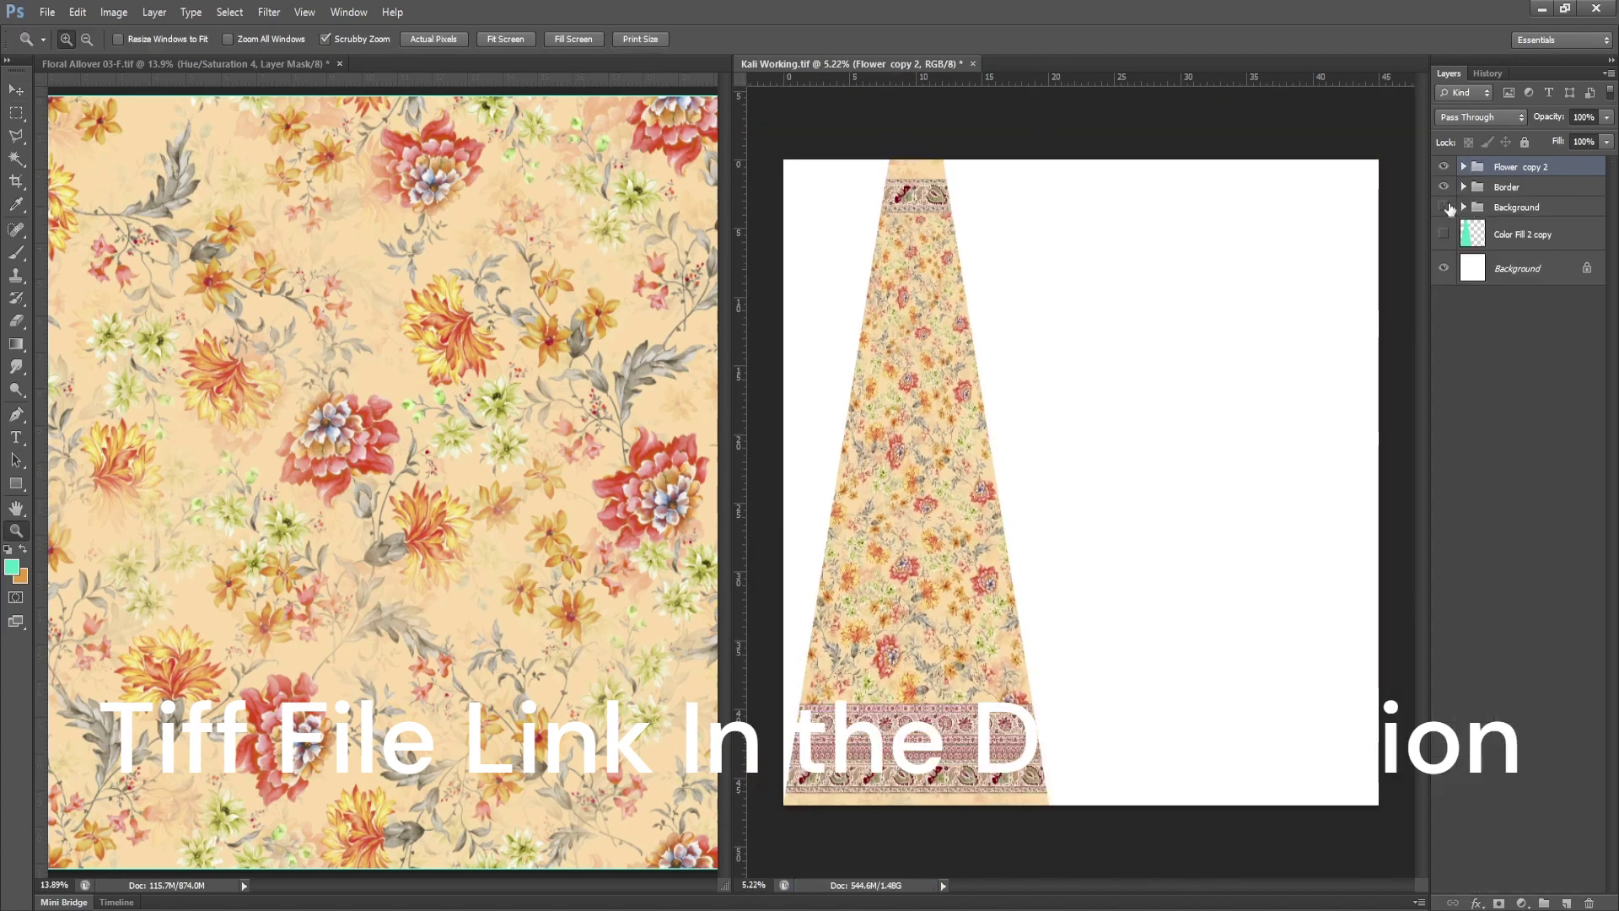
shift+click(1512, 168)
key(ctrl+g)
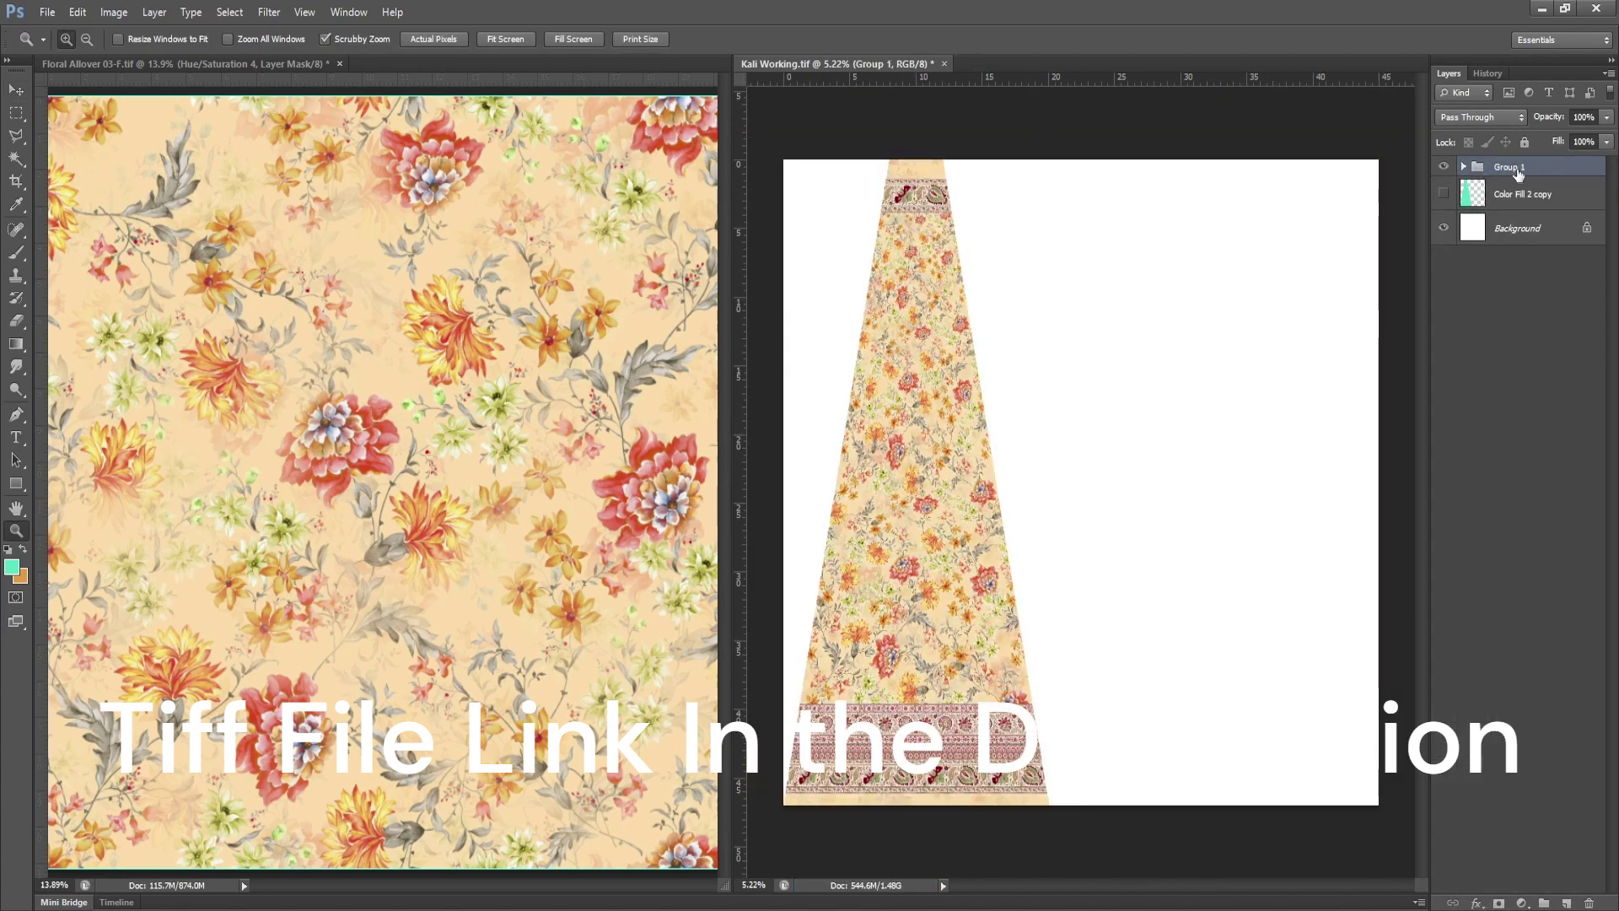
key(ctrl+j)
Rotate the Group 1 copy 180° and place it beside the original panel.
key(ctrl+t)
right_click(1029, 331)
click(1101, 540)
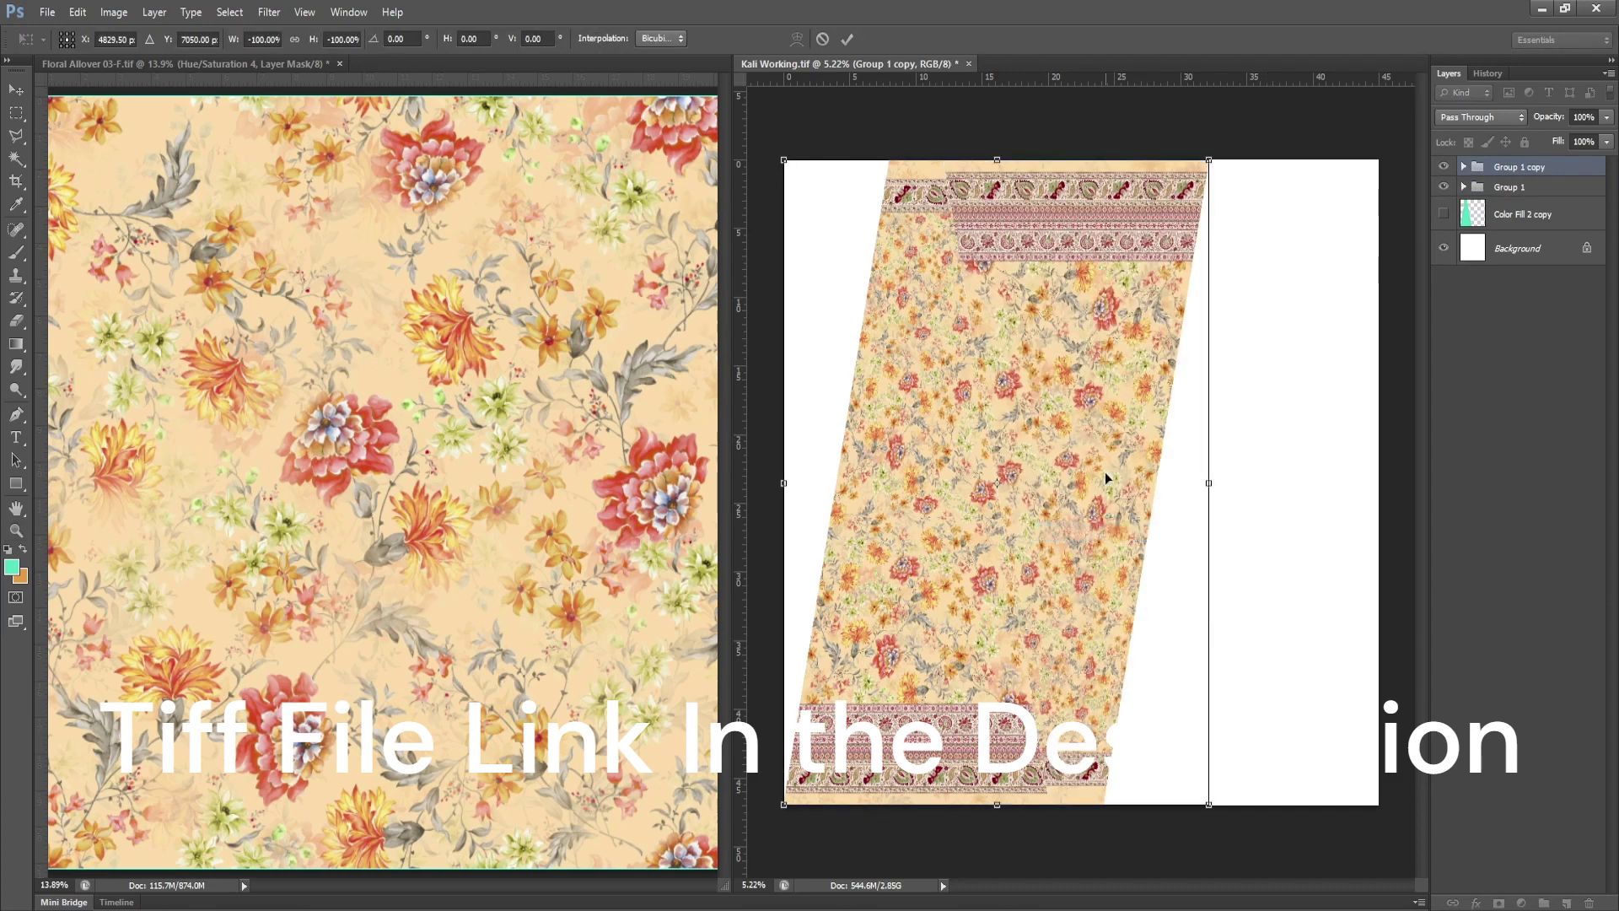
drag(1105, 473, 1083, 415)
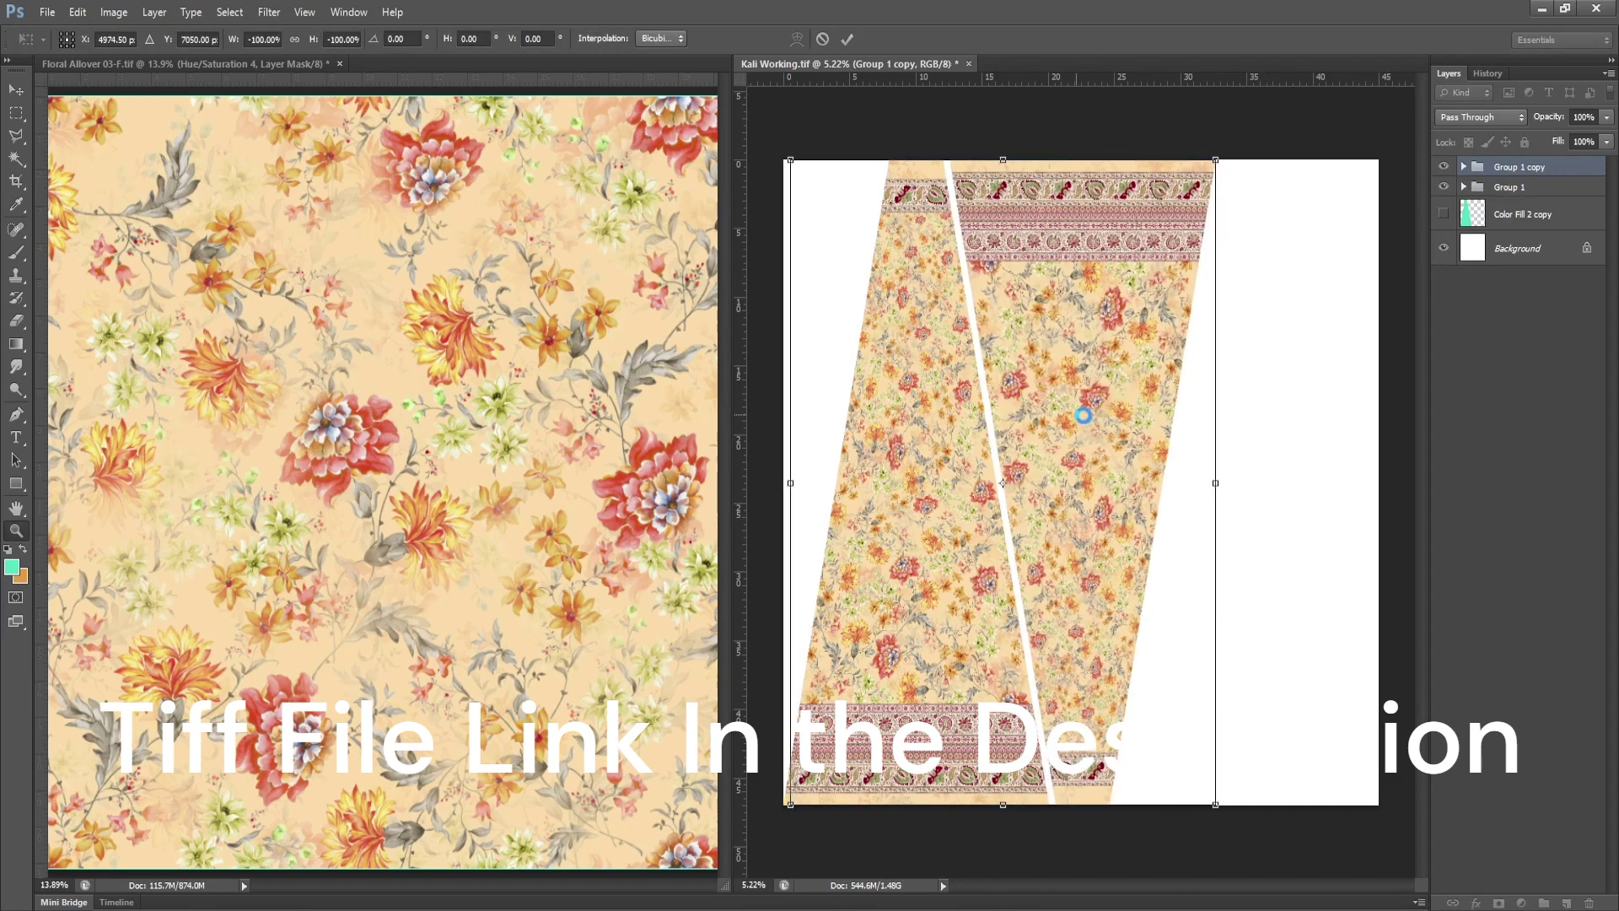
key(Return)
Crop the canvas around both panels and fit them to the window.
key(ctrl+minus)
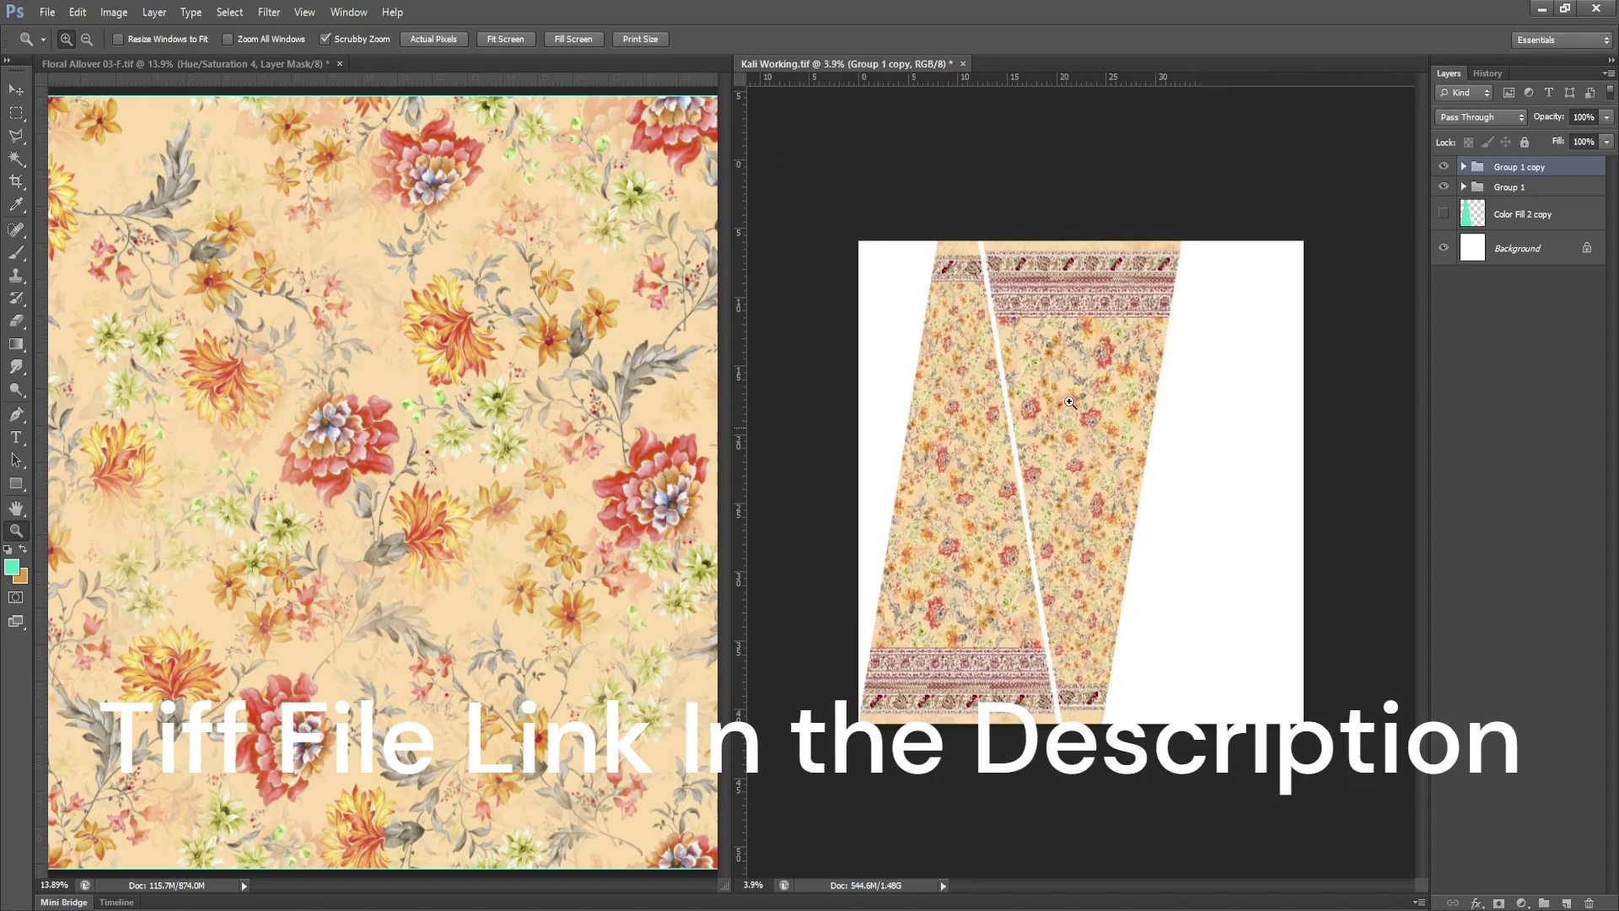
key(m)
key(c)
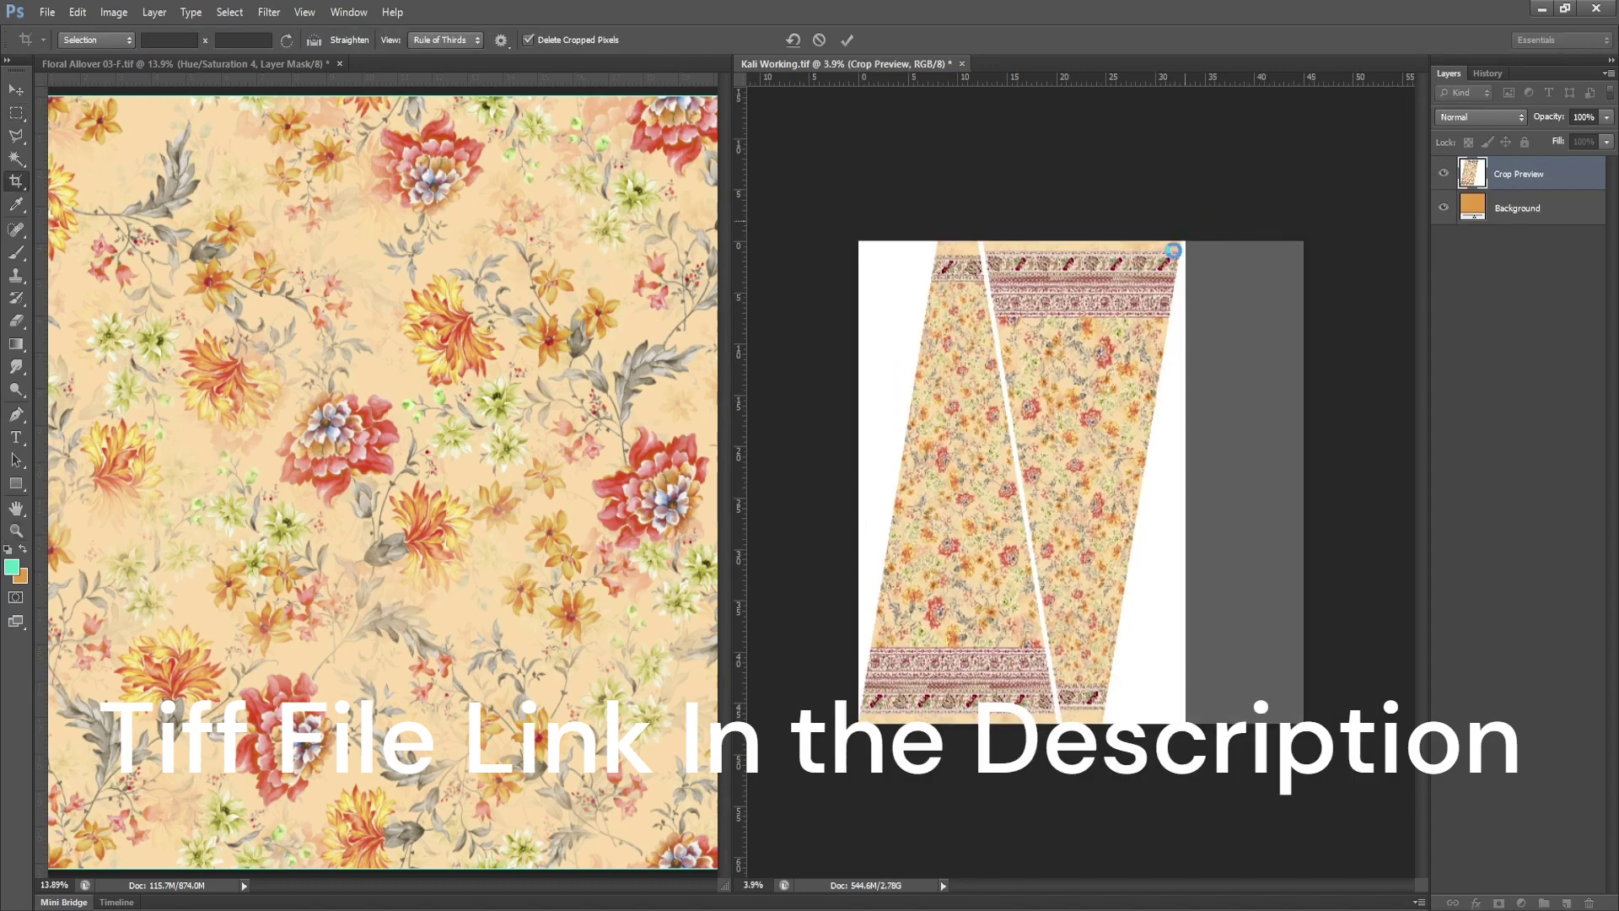
key(Return)
key(z)
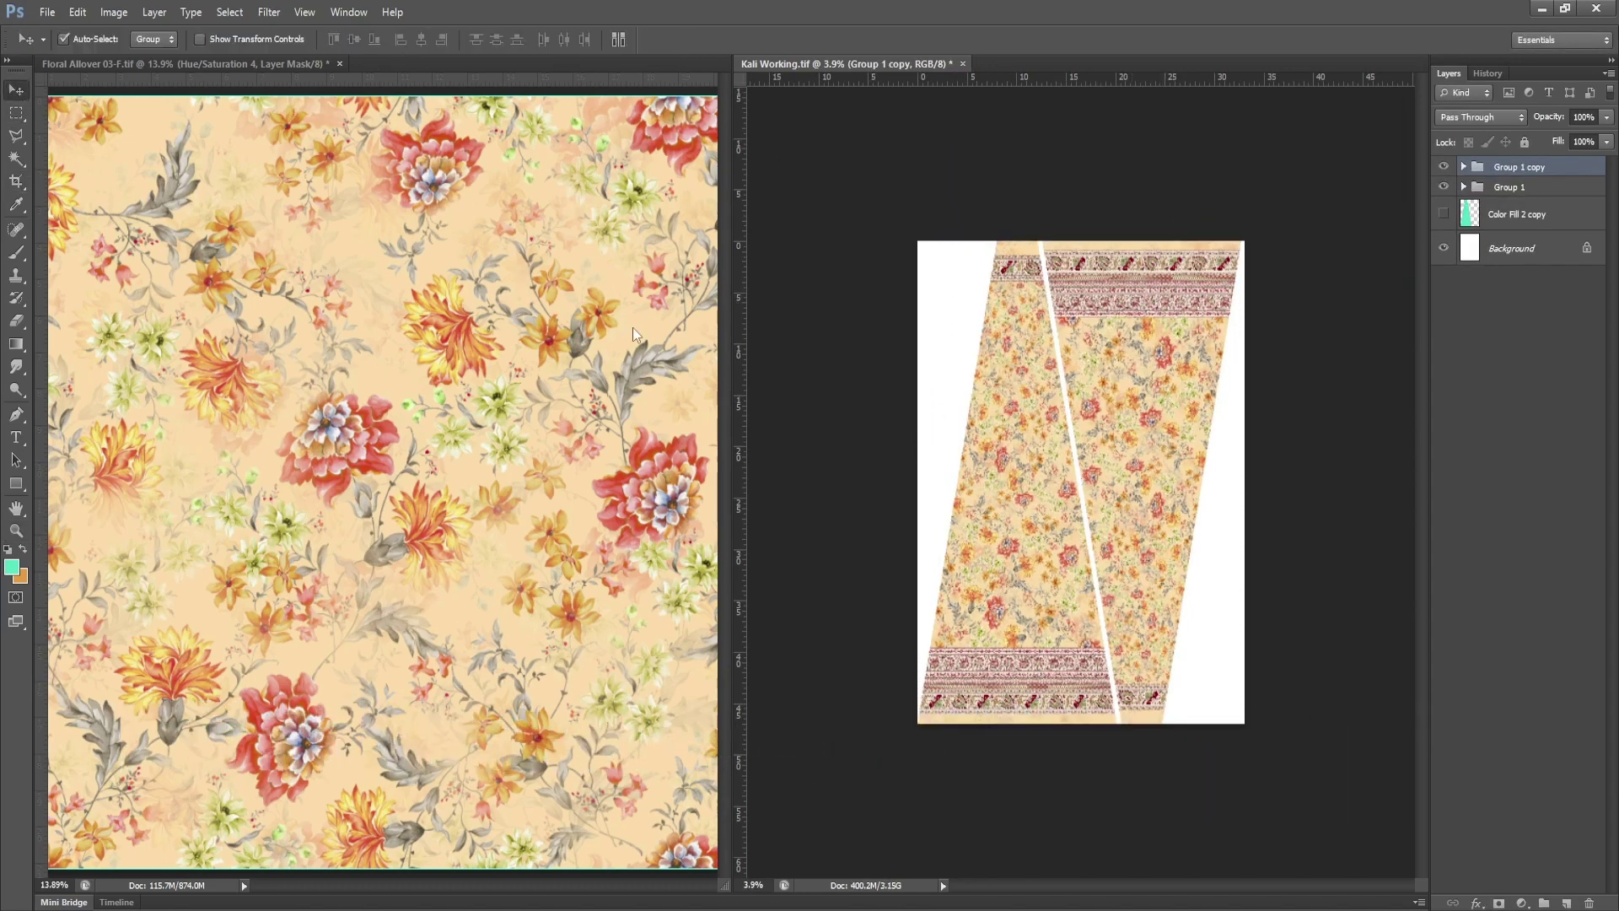
key(ctrl+0)
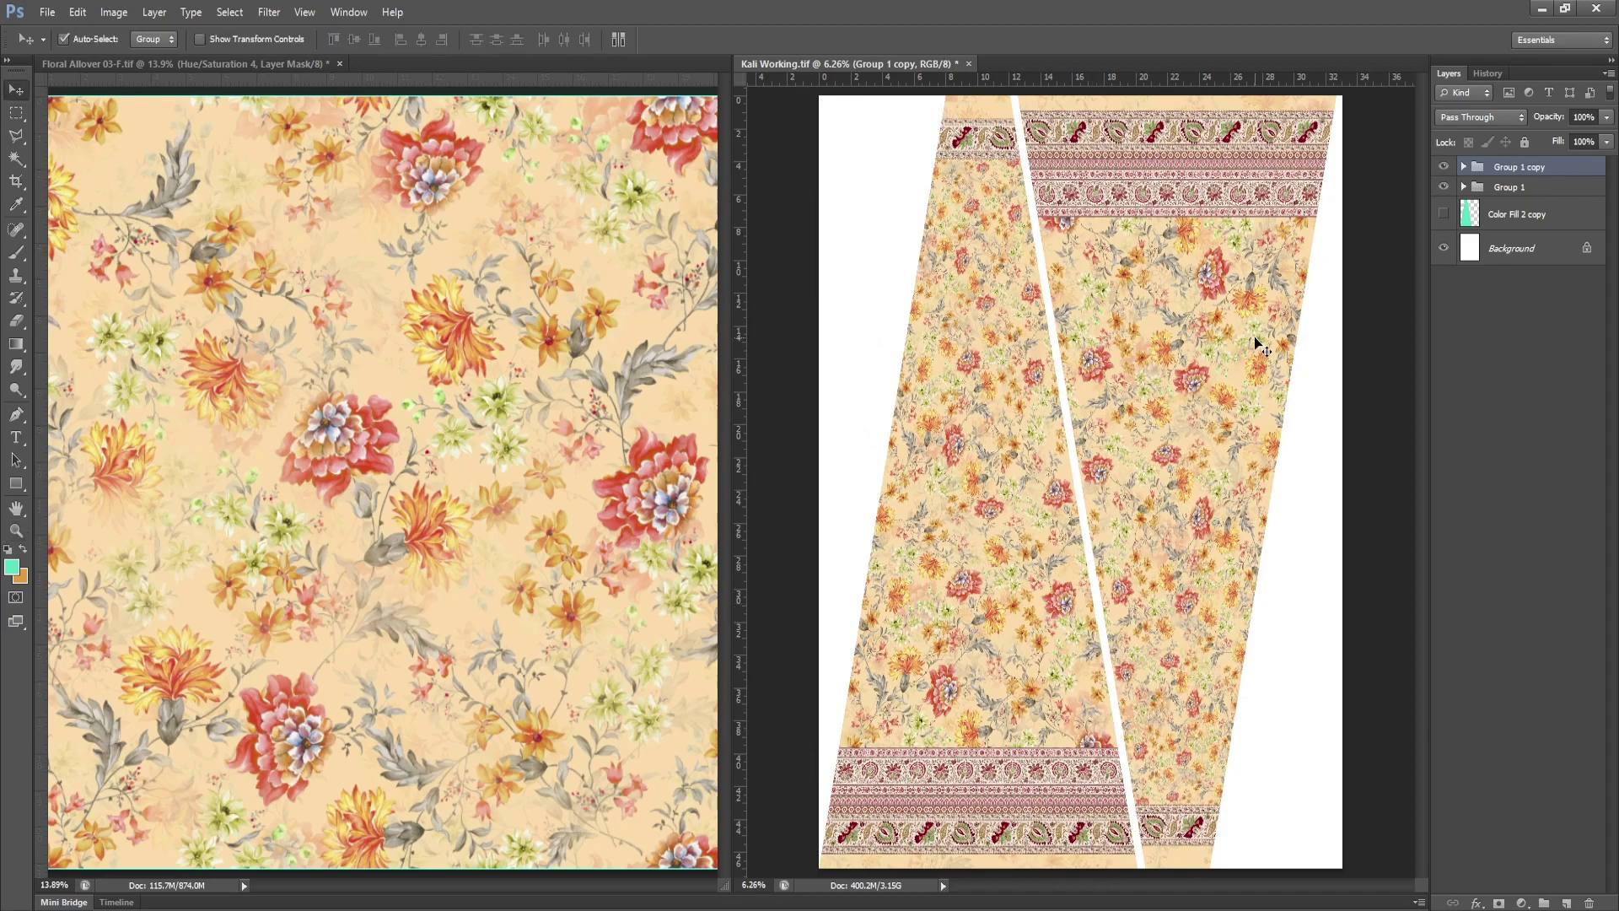